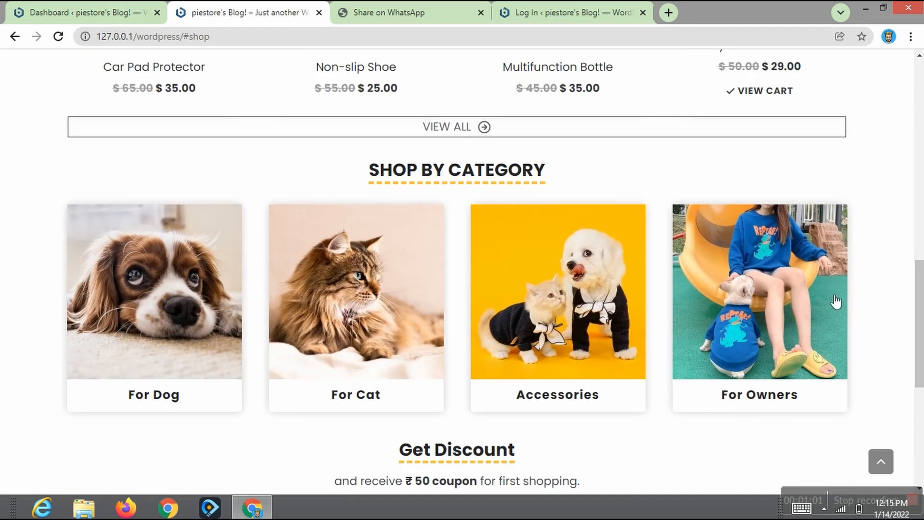
- Browse the finished demo store's homepage, view the cart contents and proceed to checkout
scroll(829, 394, down, 4)
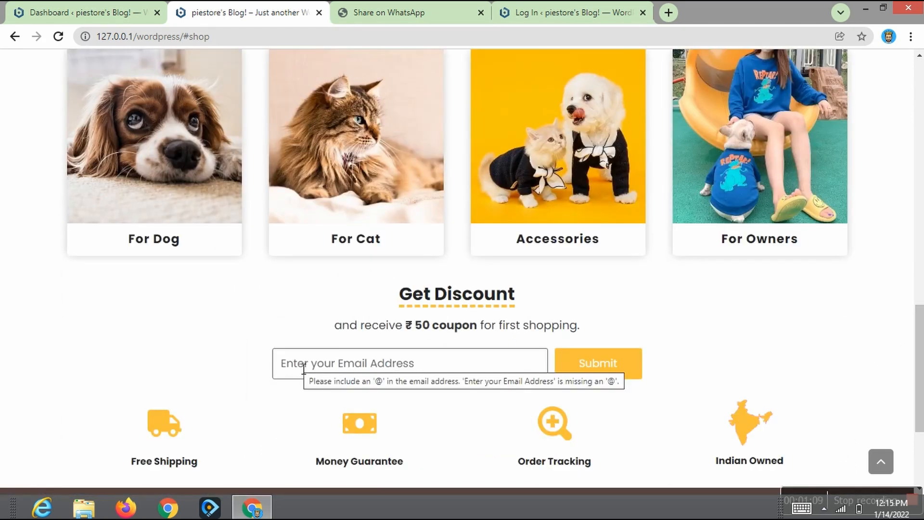
drag(919, 368, 920, 396)
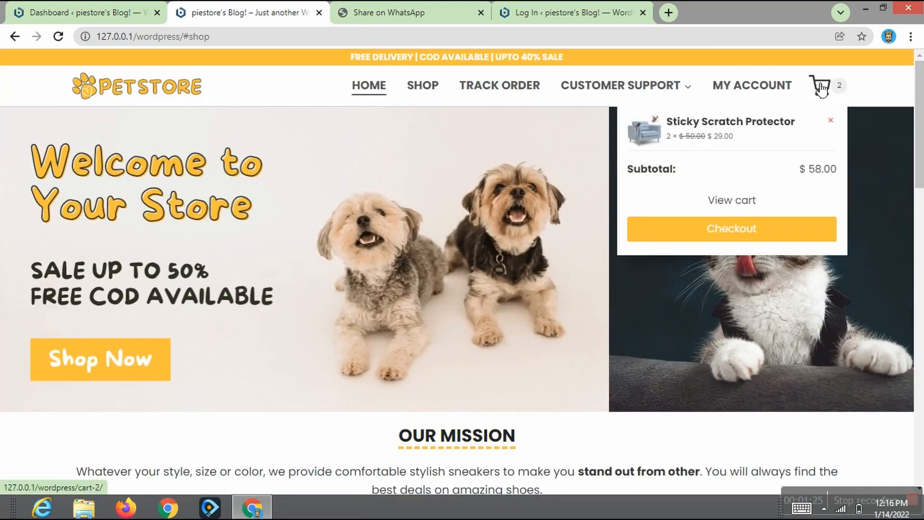
mouse_move(820, 86)
click(743, 206)
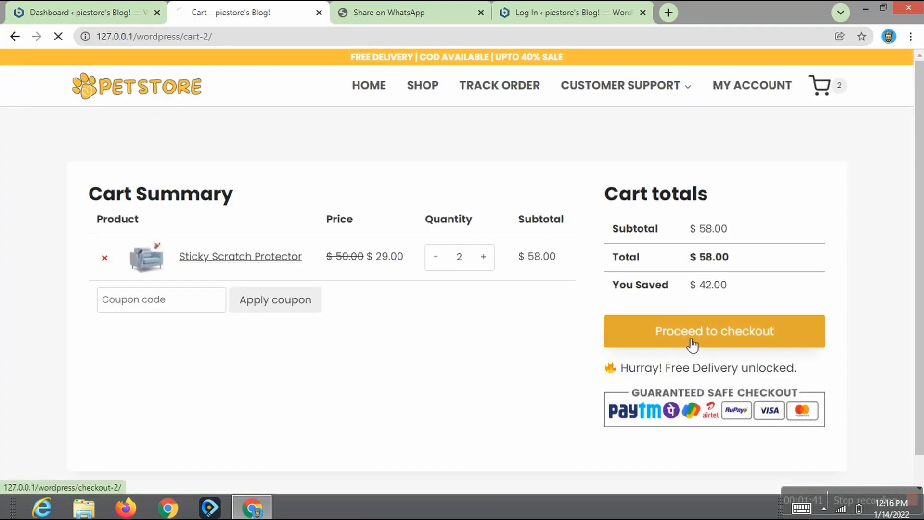
click(691, 345)
scroll(622, 386, down, 3)
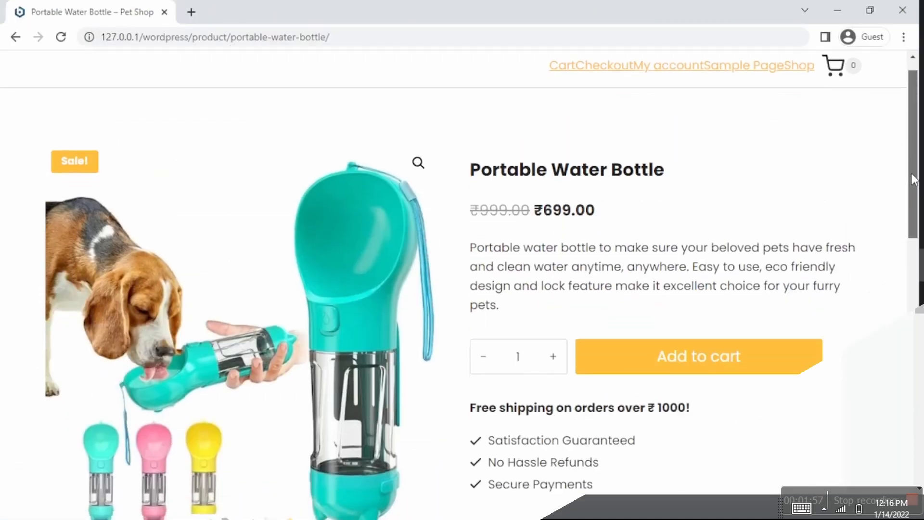
mouse_move(912, 173)
mouse_down()
mouse_move(883, 495)
mouse_move(906, 161)
mouse_up()
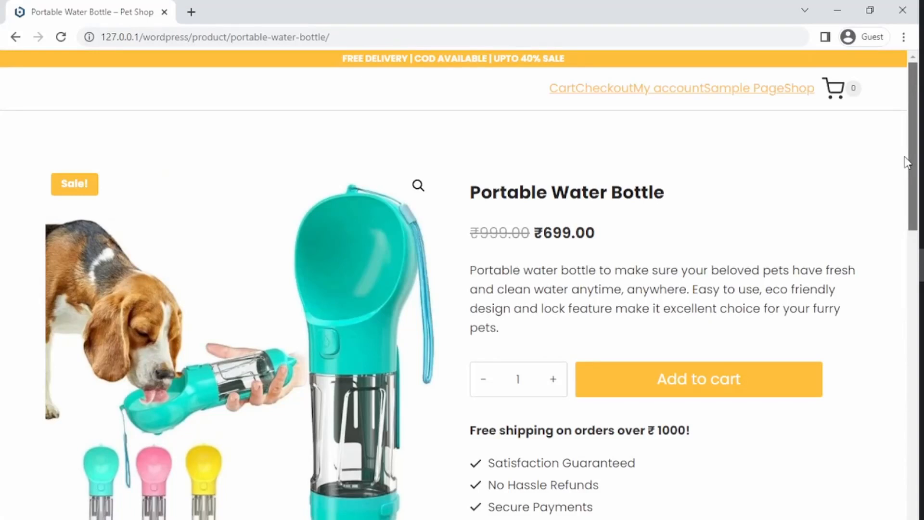
mouse_move(907, 163)
mouse_down()
mouse_move(909, 212)
mouse_move(905, 164)
mouse_up()
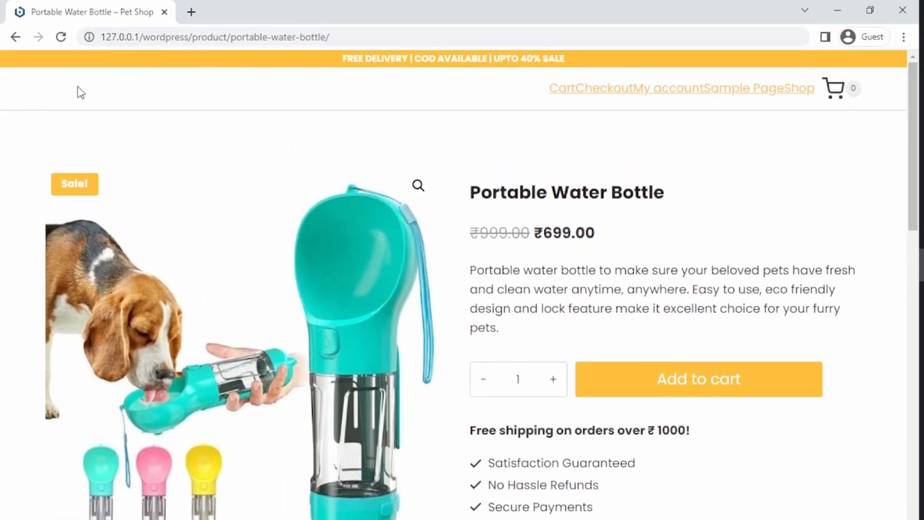
drag(910, 186, 886, 135)
- Go to the WordPress admin login page at 127.0.0.1/wordpress/wp-admin
click(191, 12)
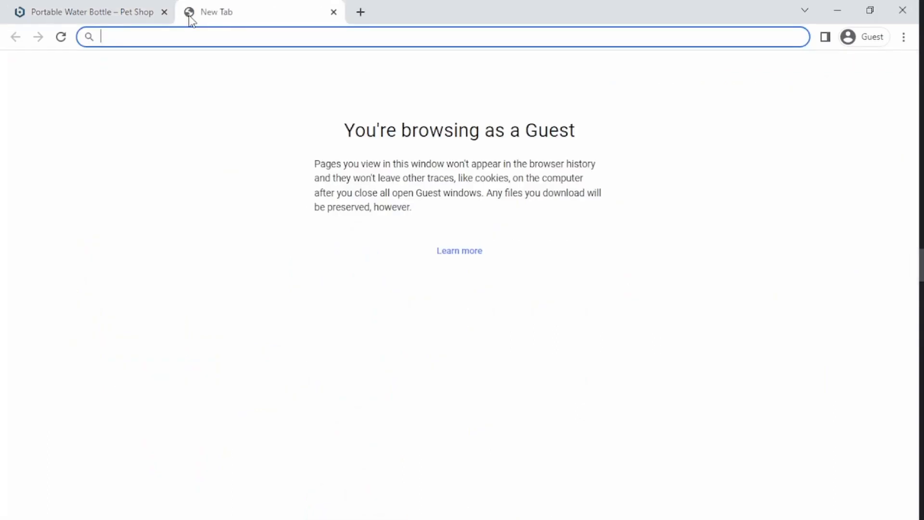
click(118, 10)
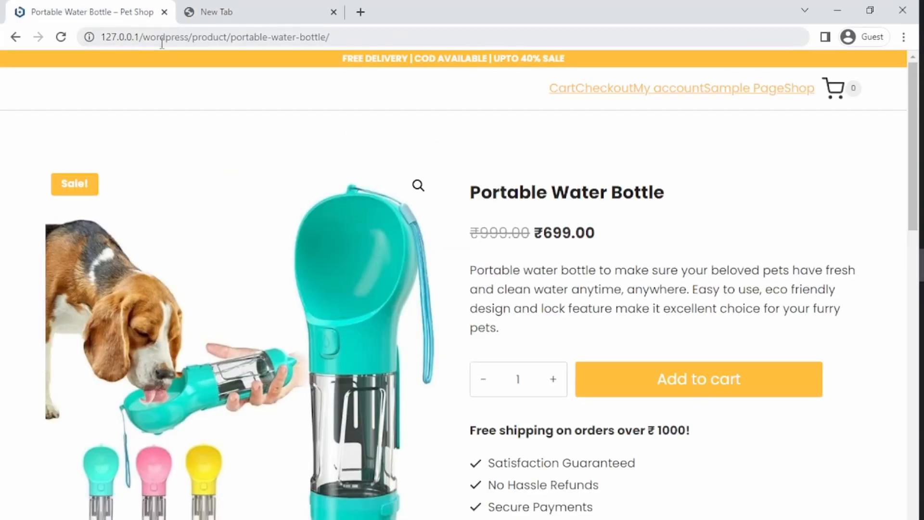
drag(189, 36, 386, 36)
key(BackSpace)
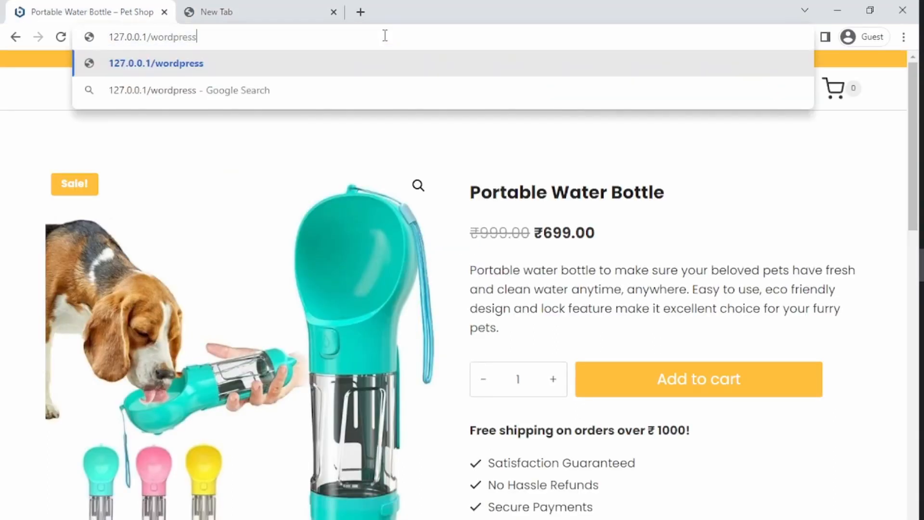
text(/)
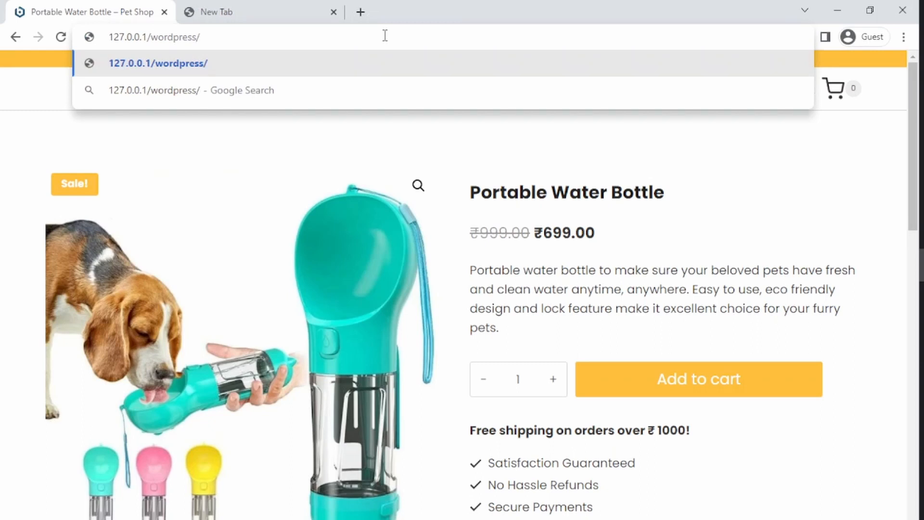
text(wp-ad)
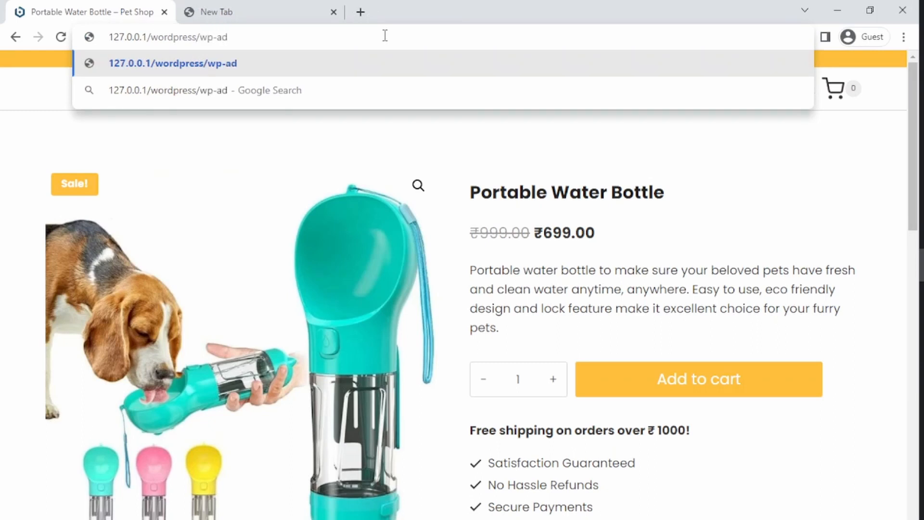
text(min)
key(Return)
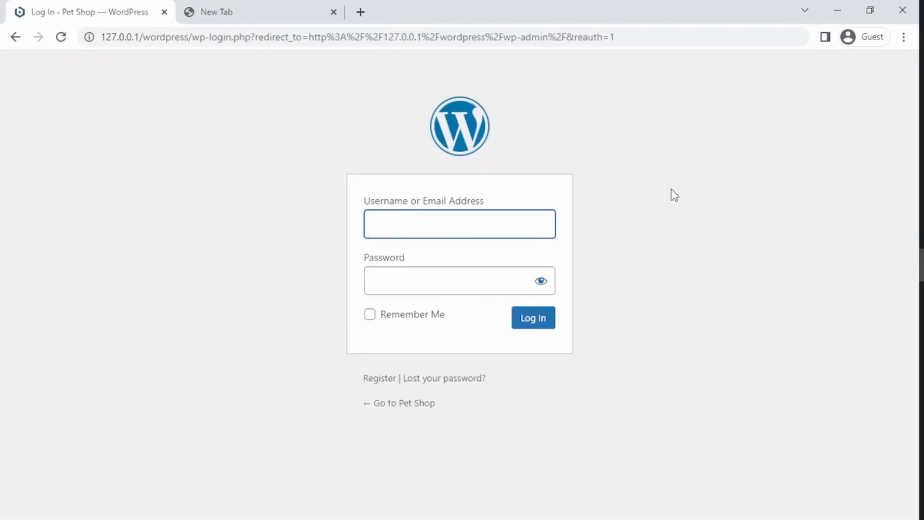
- Copy the admin username from the Pet Store Local text file on the desktop into the WordPress login form
click(838, 11)
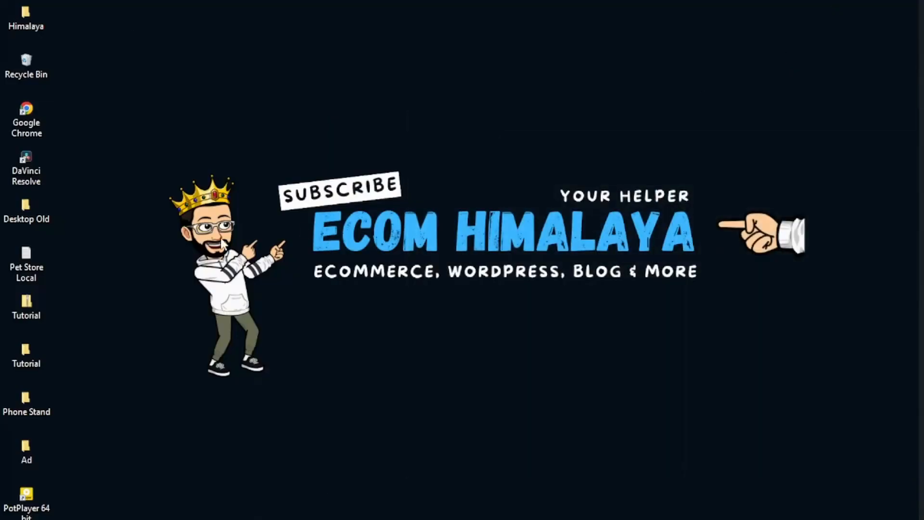
double_click(33, 250)
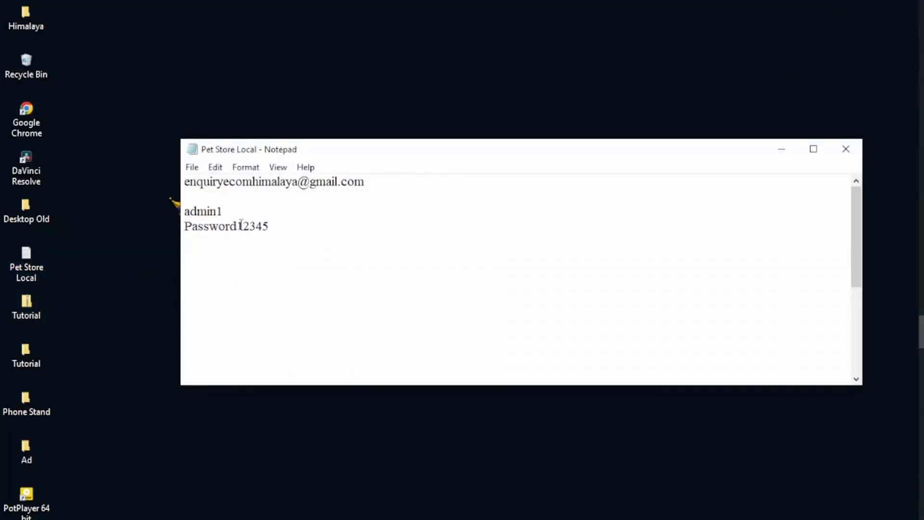
double_click(212, 214)
key(ctrl+c)
key(alt+Tab)
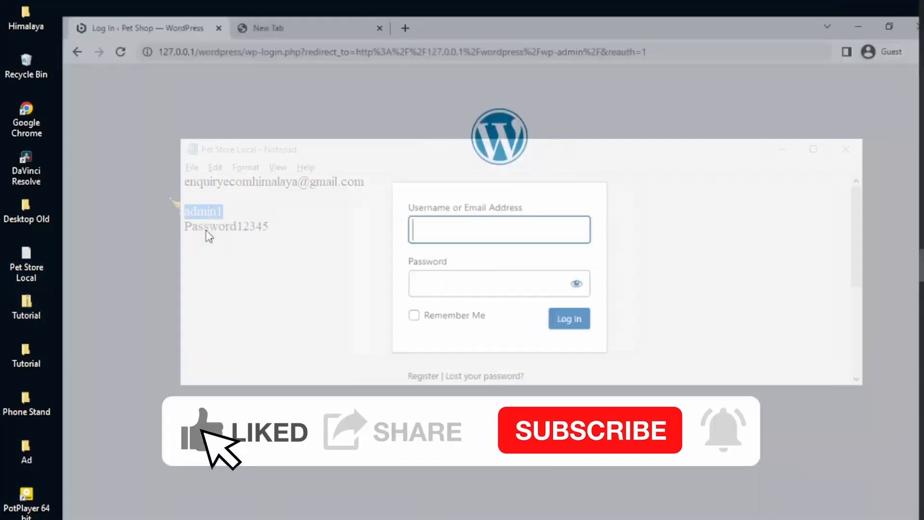
key(ctrl+v)
- Copy the account password from the Pet Store Local notes into the login form's password field and log in
key(alt+Tab)
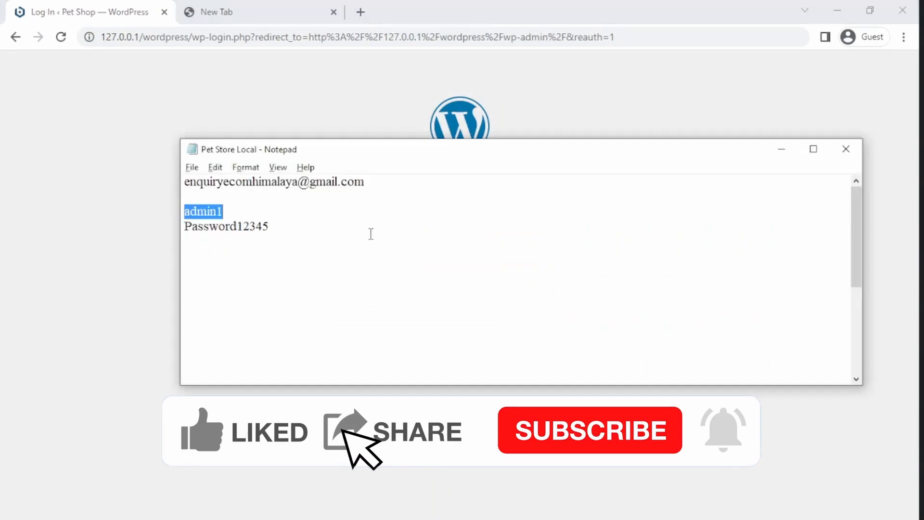
double_click(194, 228)
key(ctrl+c)
key(alt+Tab)
click(424, 282)
key(ctrl+v)
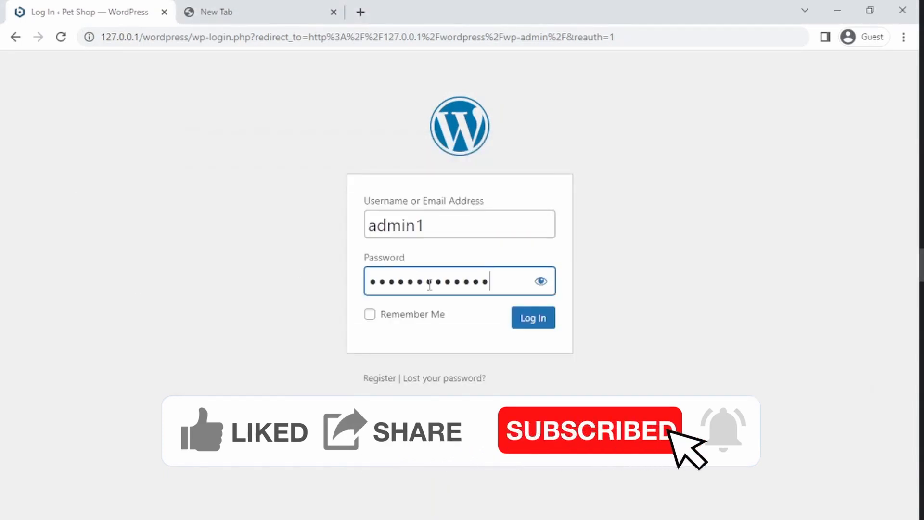
click(519, 322)
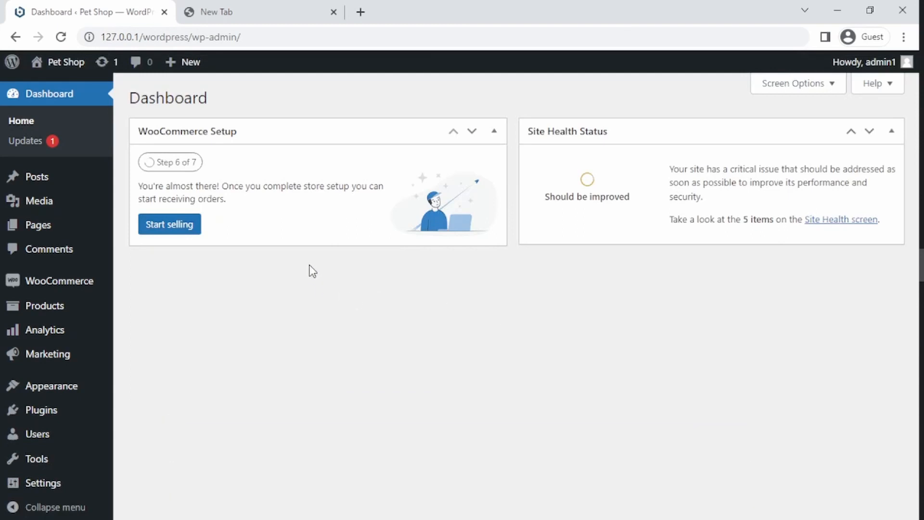
- Open the Pet Shop storefront in a separate browser tab and launch its customizer there
mouse_move(68, 62)
middle_click(50, 86)
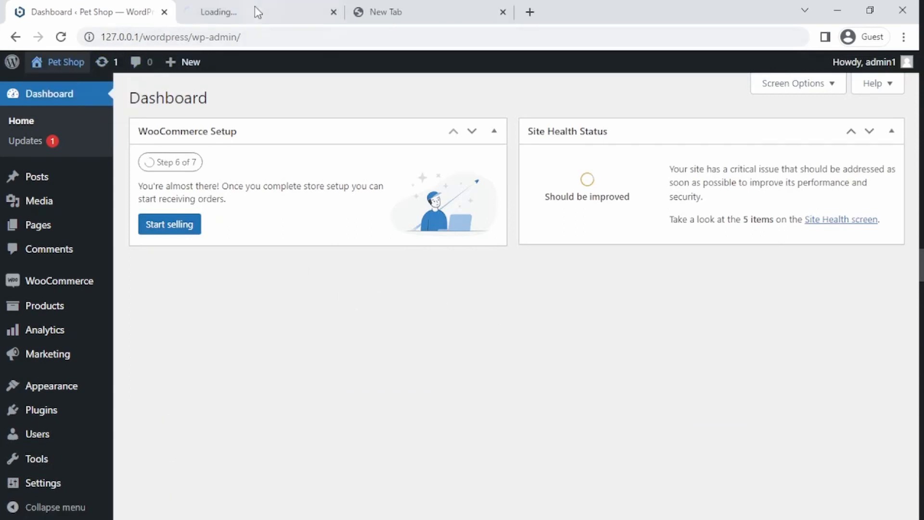
click(255, 11)
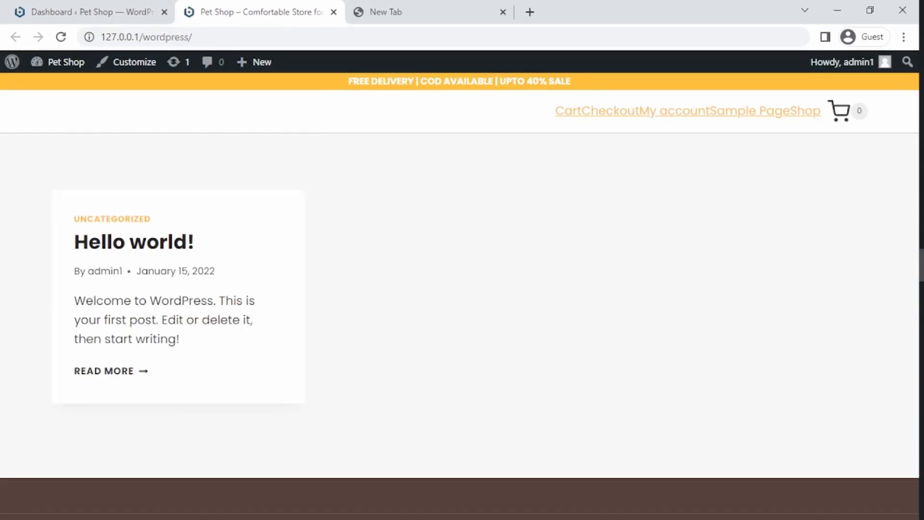
click(106, 5)
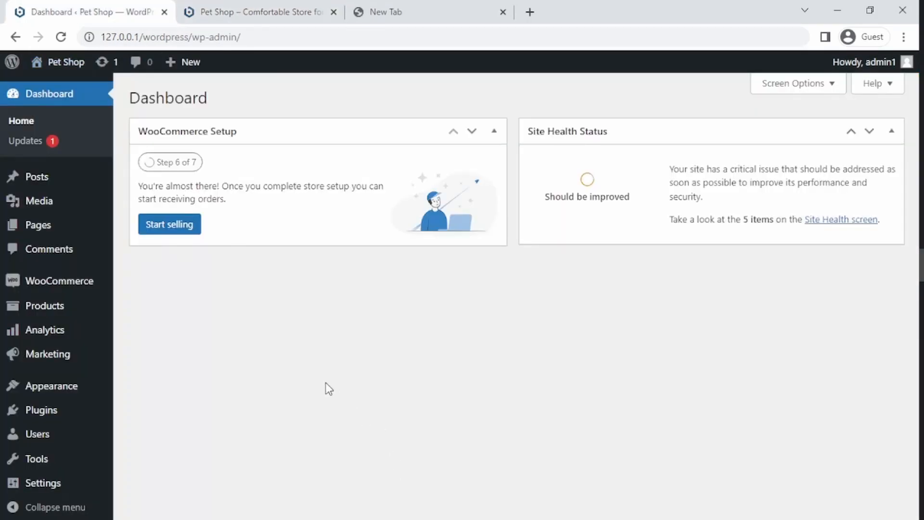
mouse_move(96, 302)
click(218, 5)
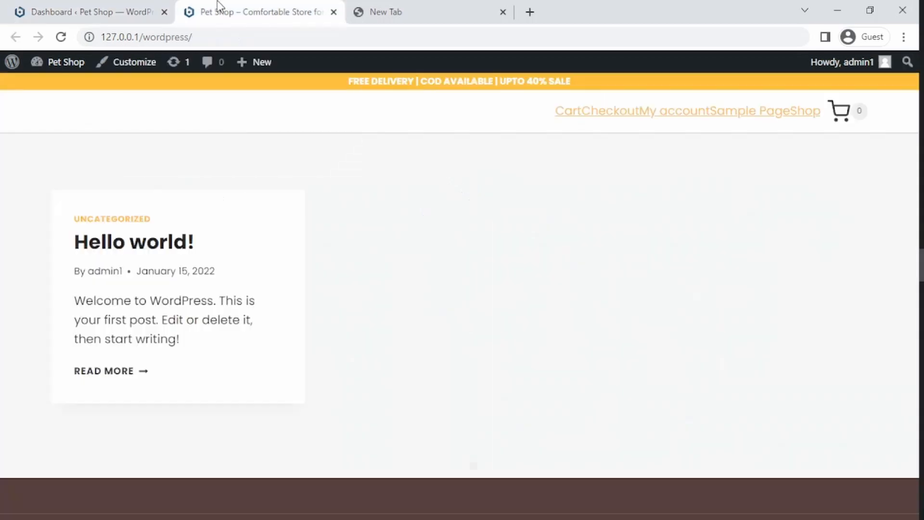
click(126, 64)
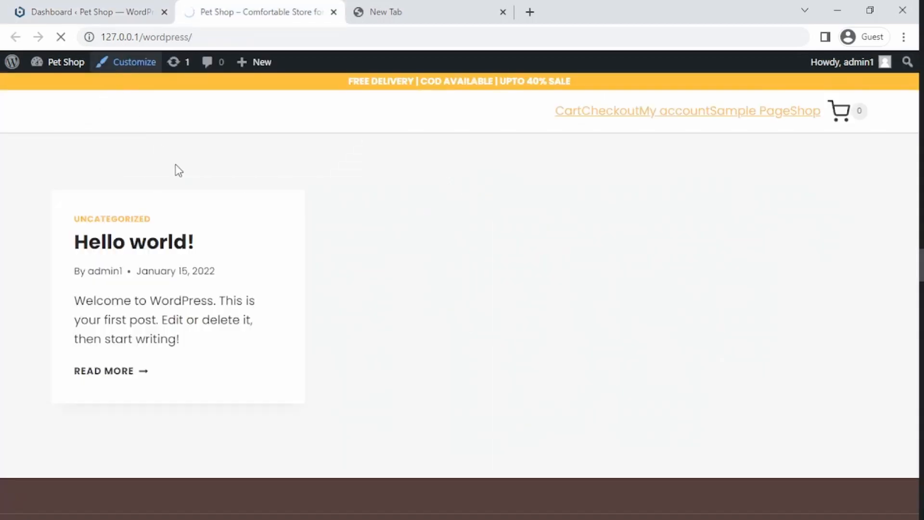
- From the dashboard, open the list of all pages in its own browser tab, placed before the customizer tab
click(103, 2)
mouse_move(38, 226)
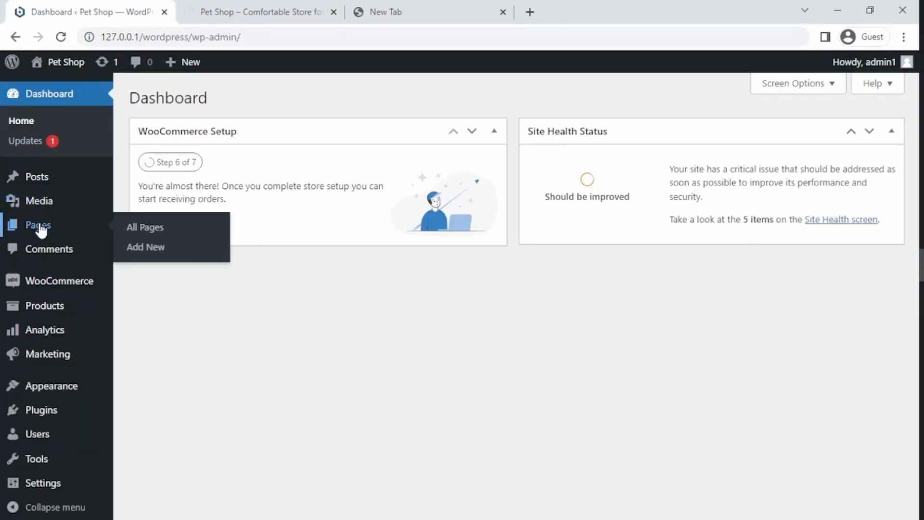
middle_click(157, 229)
drag(427, 10, 256, 9)
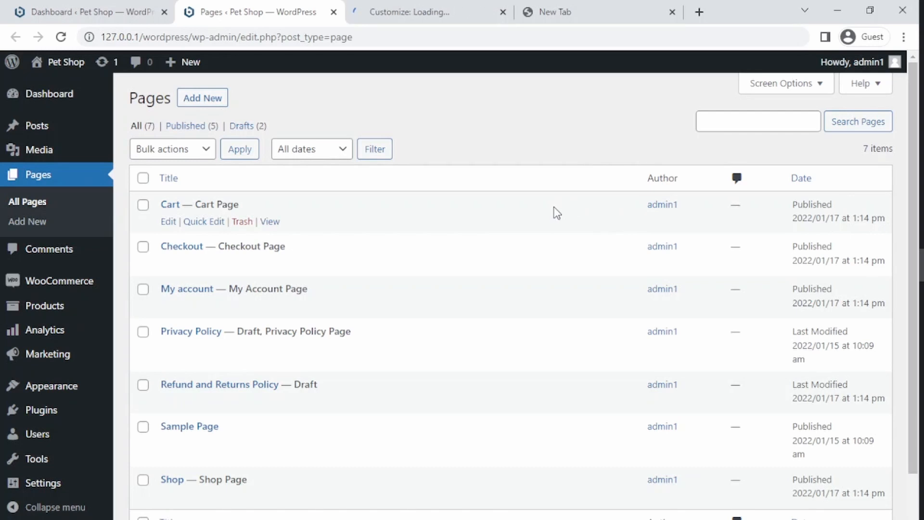
- Check whether the customizer has loaded, and review the site's existing pages to see which ones are still missing
click(412, 2)
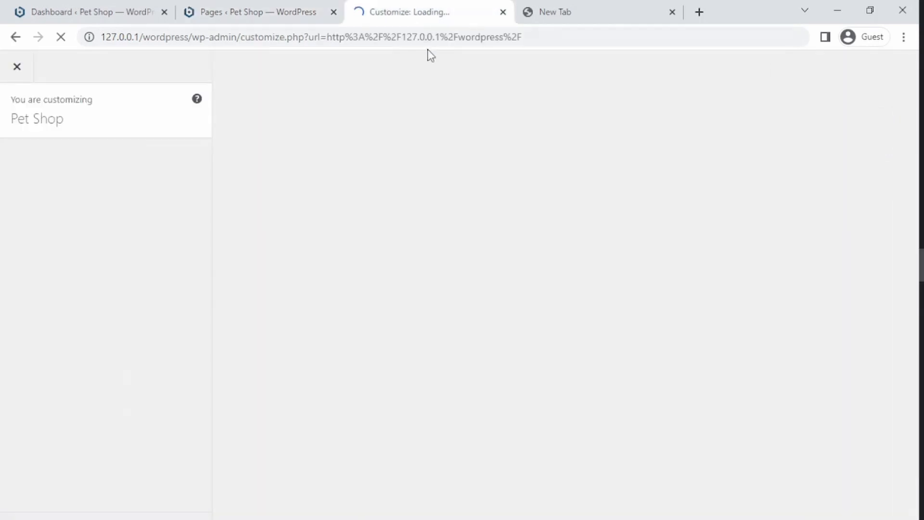
click(290, 5)
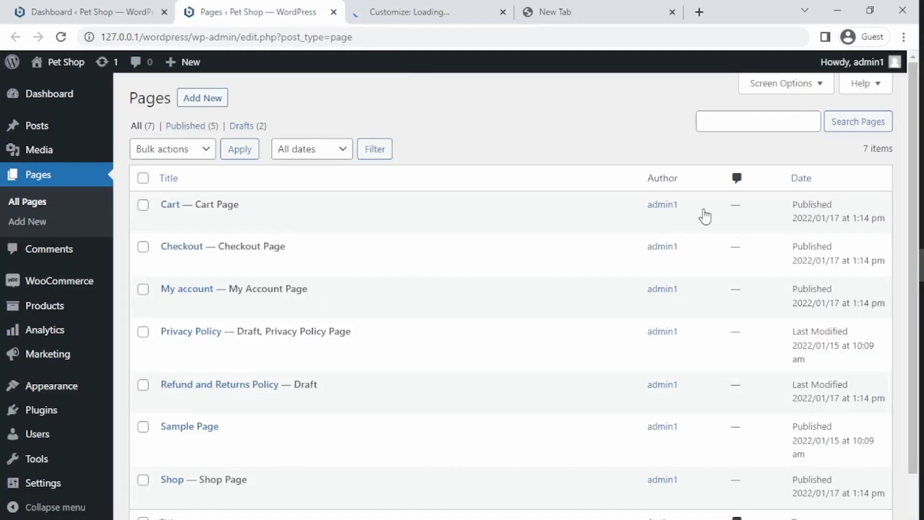
scroll(913, 243, down, 1)
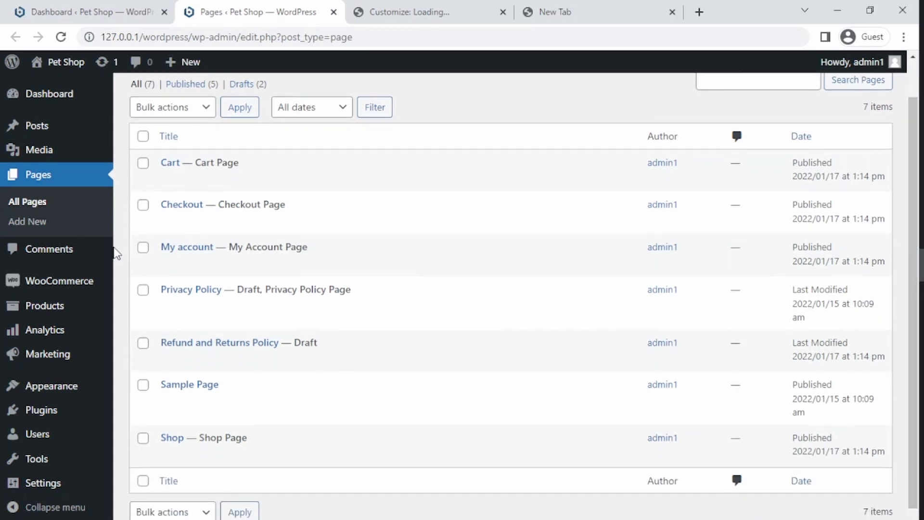
mouse_move(171, 255)
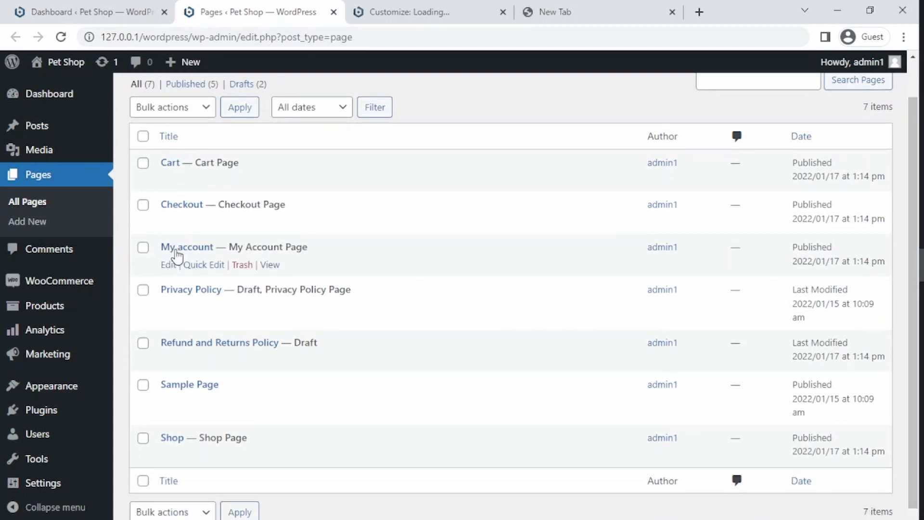
mouse_move(192, 312)
mouse_move(182, 347)
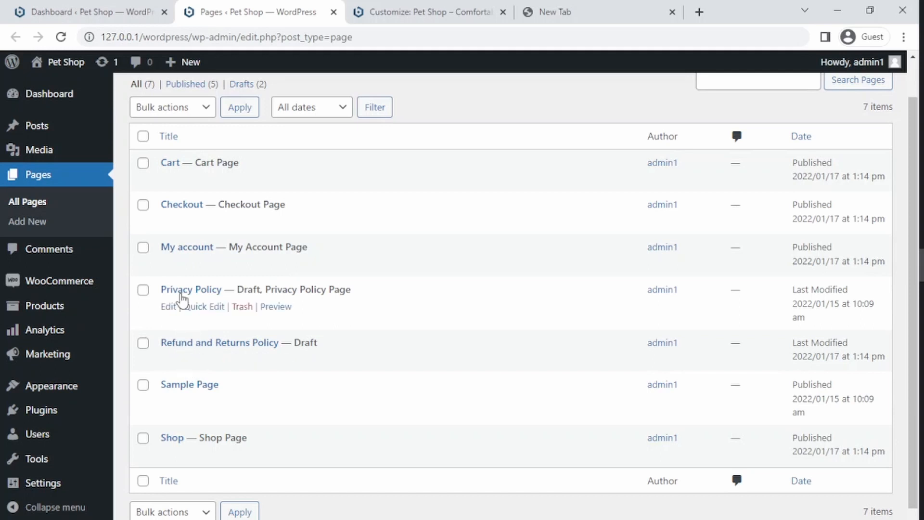
scroll(915, 264, down, 1)
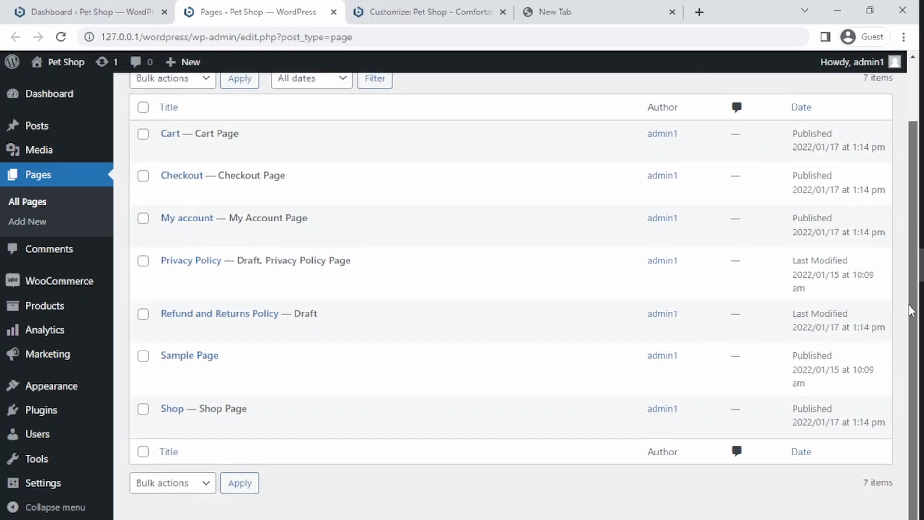
scroll(913, 237, up, 2)
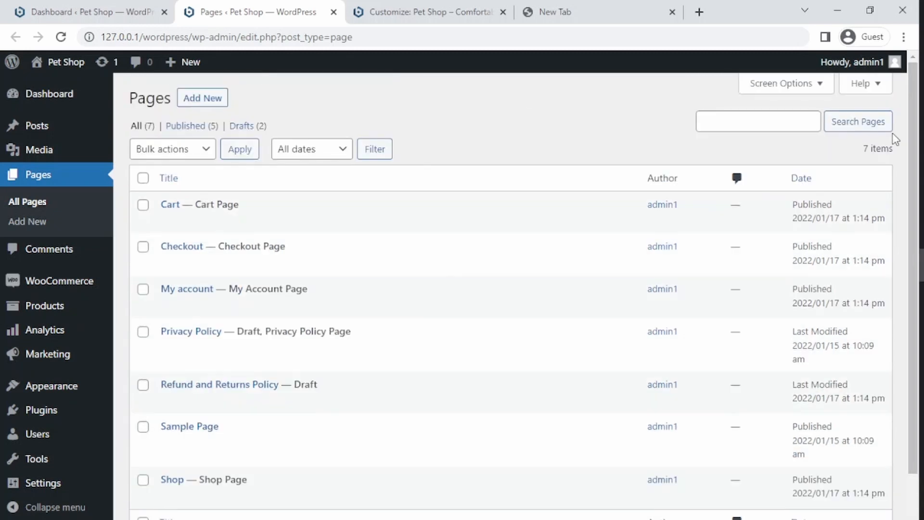
- Switch to the Pet Store Local notes and list the missing pages there: Terms of sevice, Shipping Policy and Contact Us
key(alt+Tab)
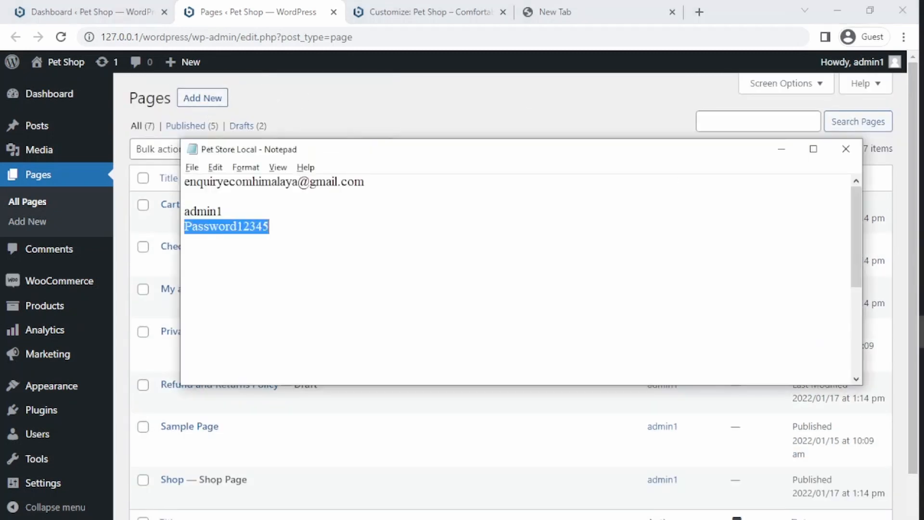
click(377, 237)
key(Return)
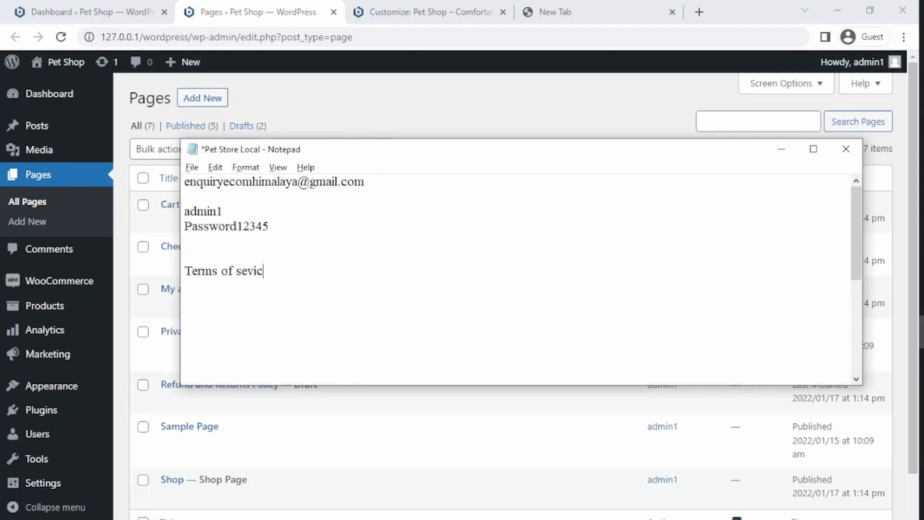
text(Terms of sevice4)
key(Return)
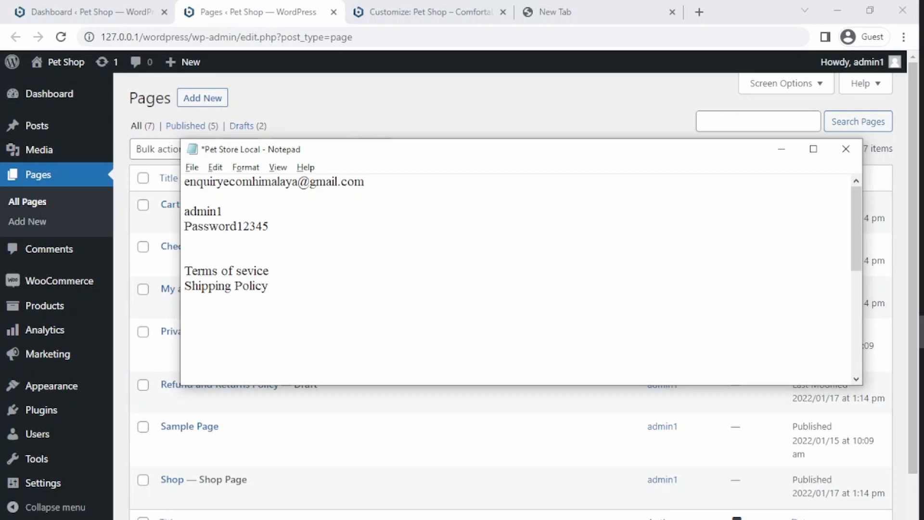
drag(446, 155, 470, 143)
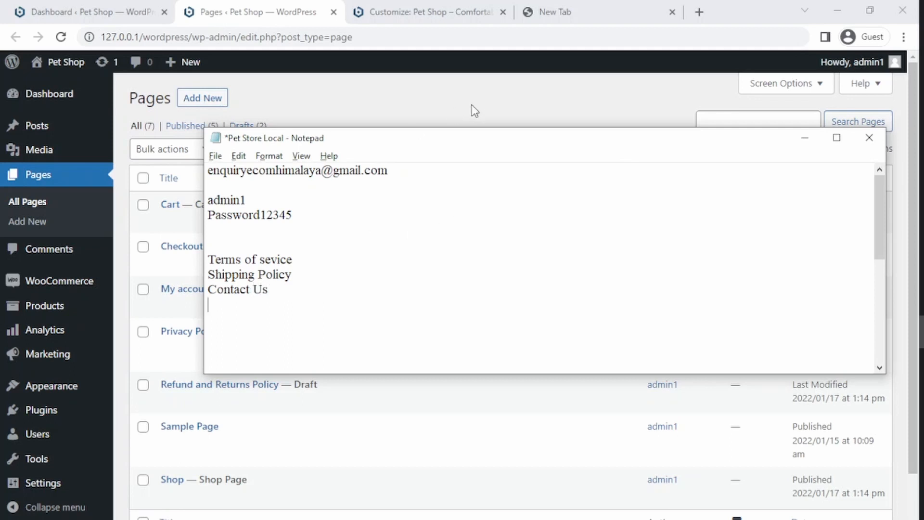
drag(489, 143, 596, 80)
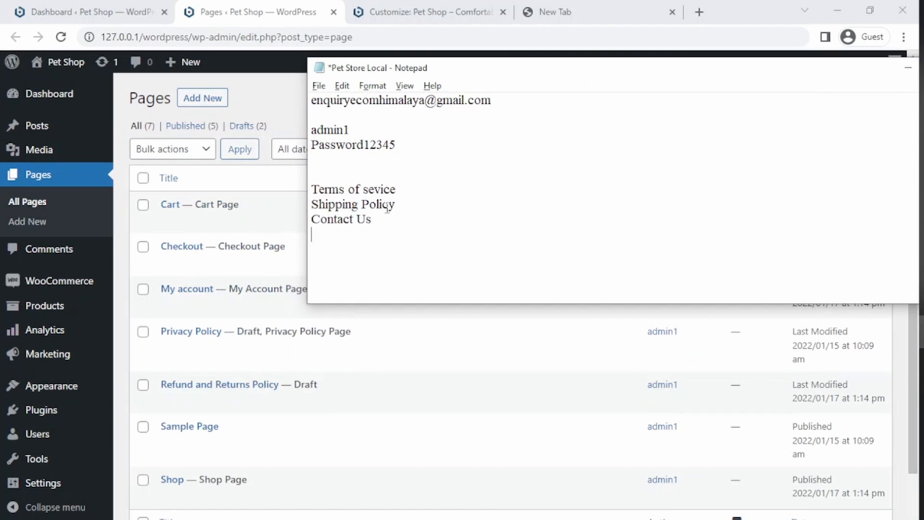
- Compare the listed pages with the site's existing ones, then open a new page in a separate browser tab and dismiss the welcome guide
mouse_move(202, 436)
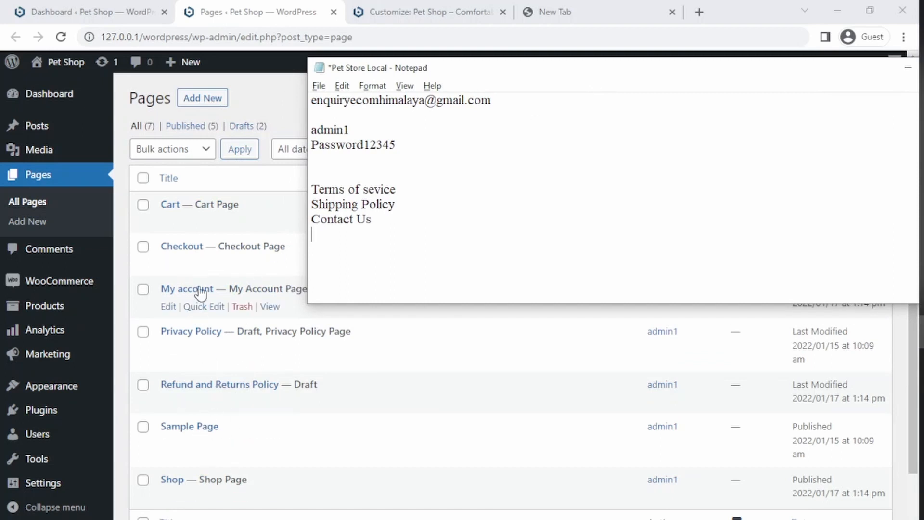
scroll(201, 292, down, 2)
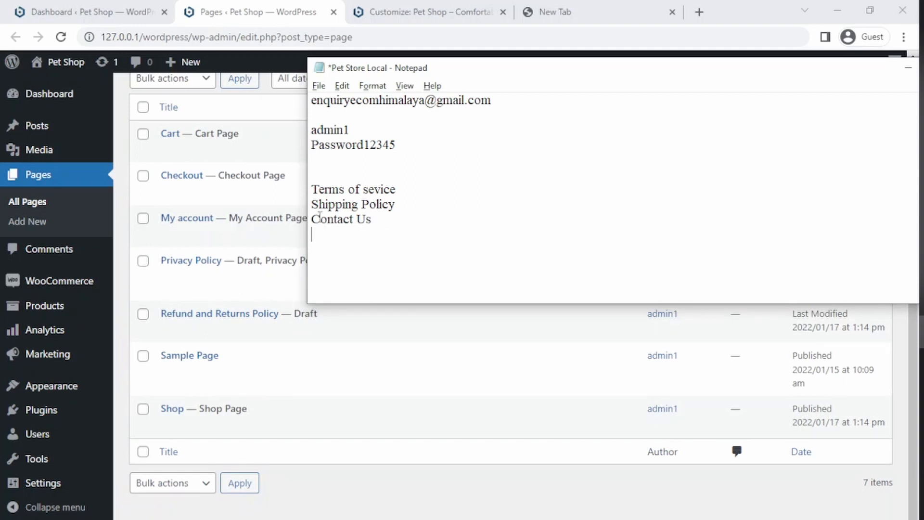
click(367, 378)
scroll(395, 352, up, 2)
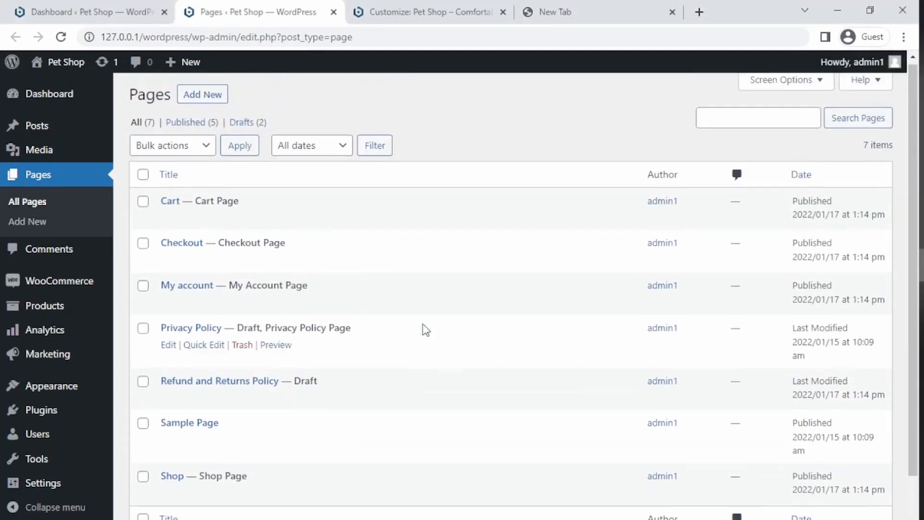
middle_click(193, 102)
click(346, 13)
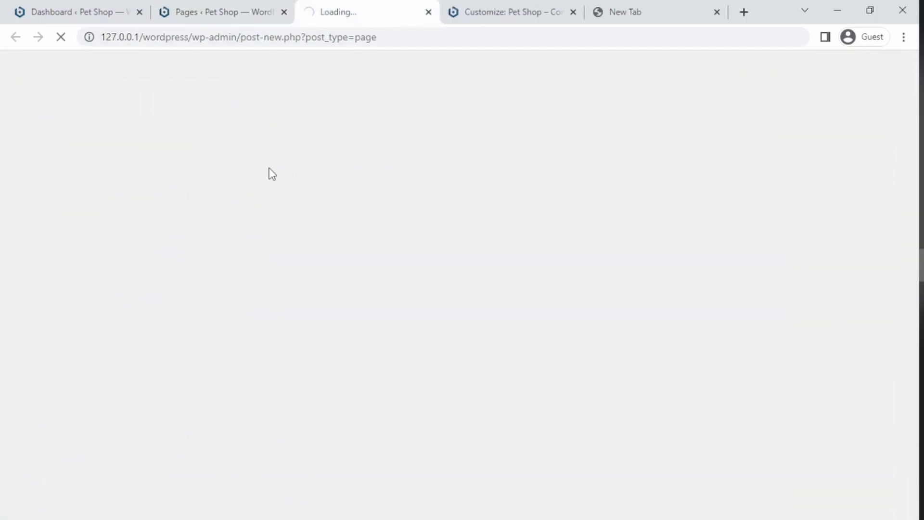
click(206, 12)
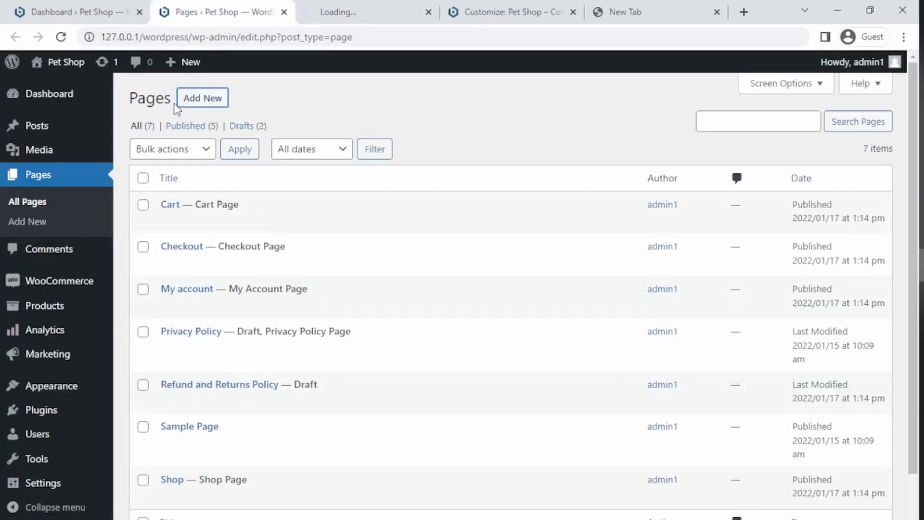
click(356, 13)
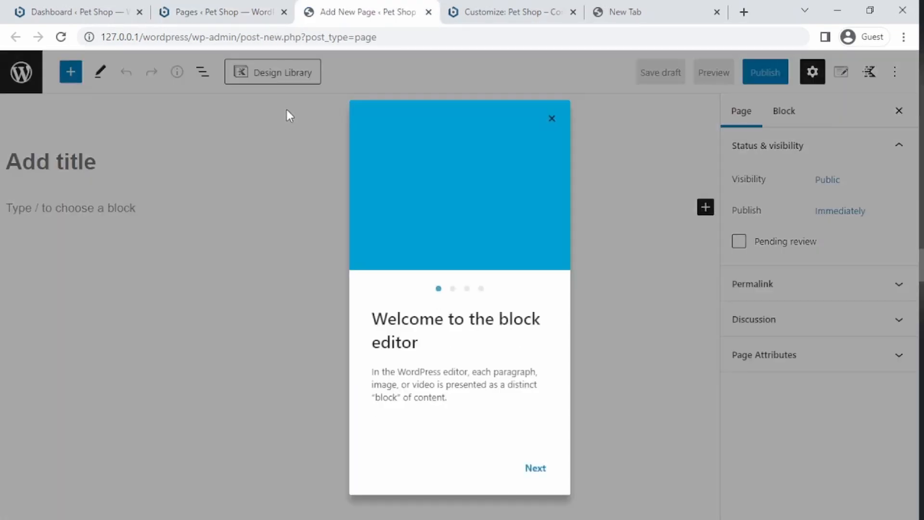
click(553, 118)
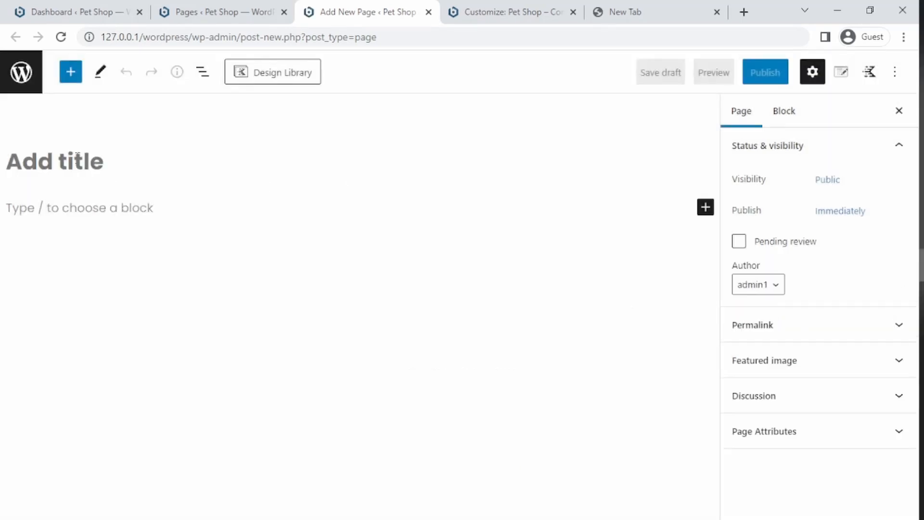
- Title the new page "Contact Us" and publish it
click(77, 155)
text(Conta)
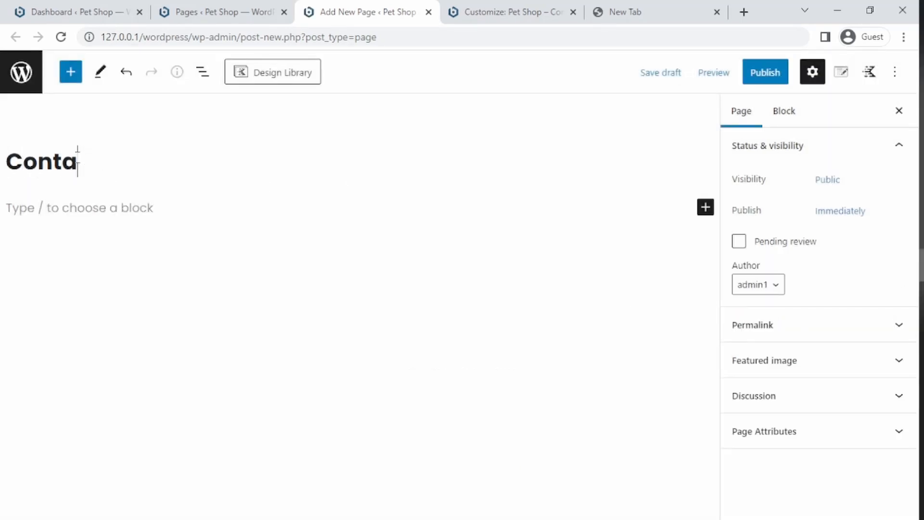
text(ct Us)
click(768, 74)
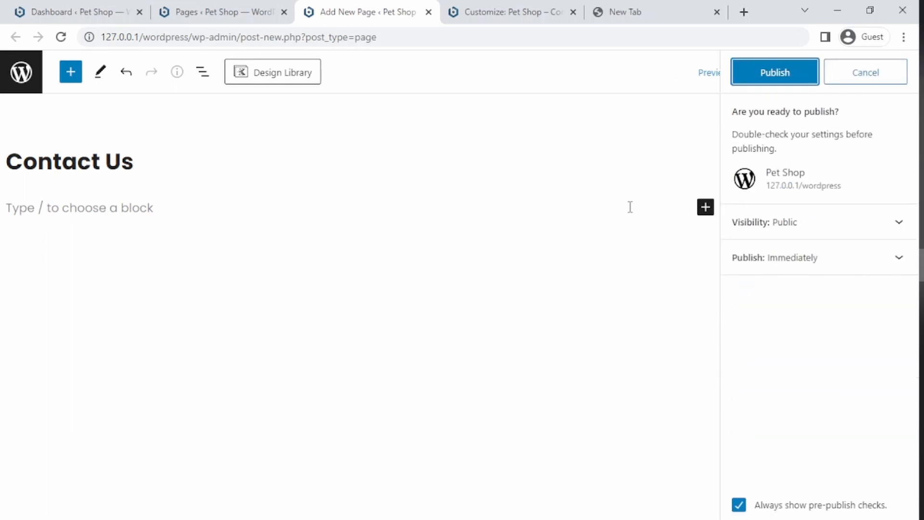
click(777, 77)
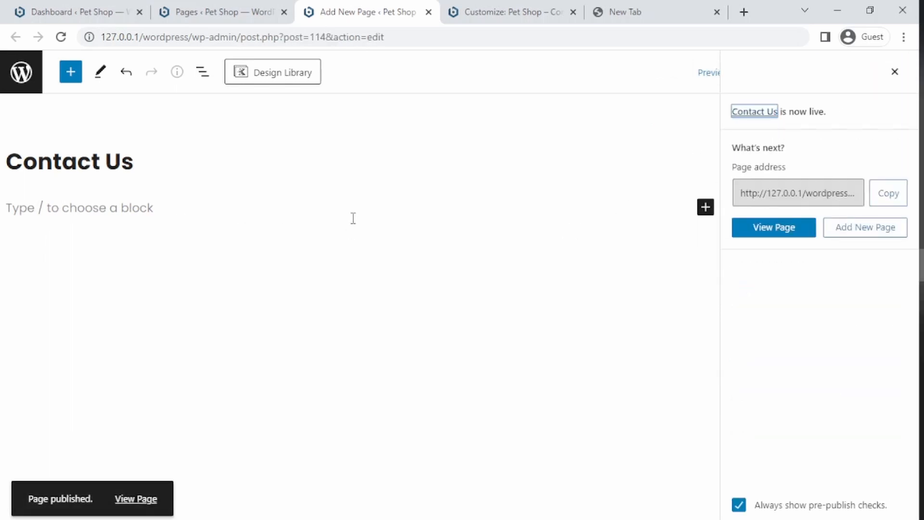
- View the published Contact Us page in its own browser tab and return to its editor
middle_click(774, 231)
click(411, 14)
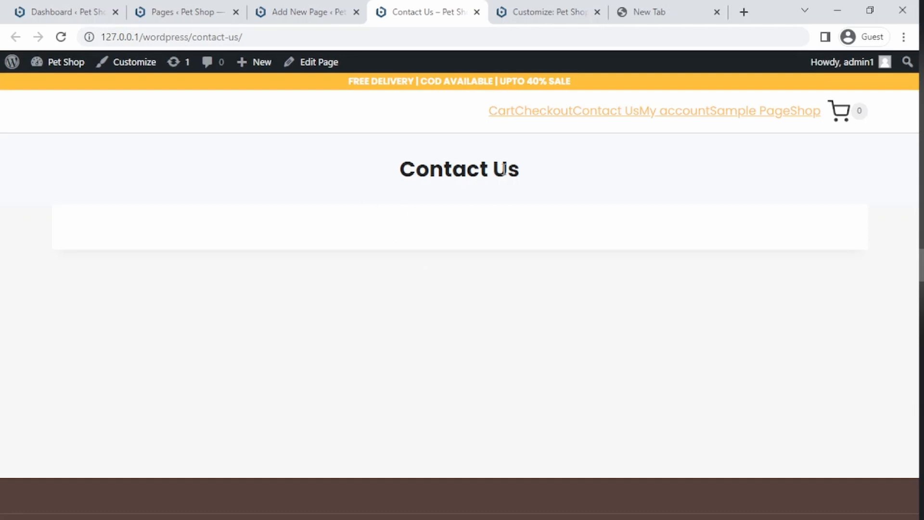
click(293, 13)
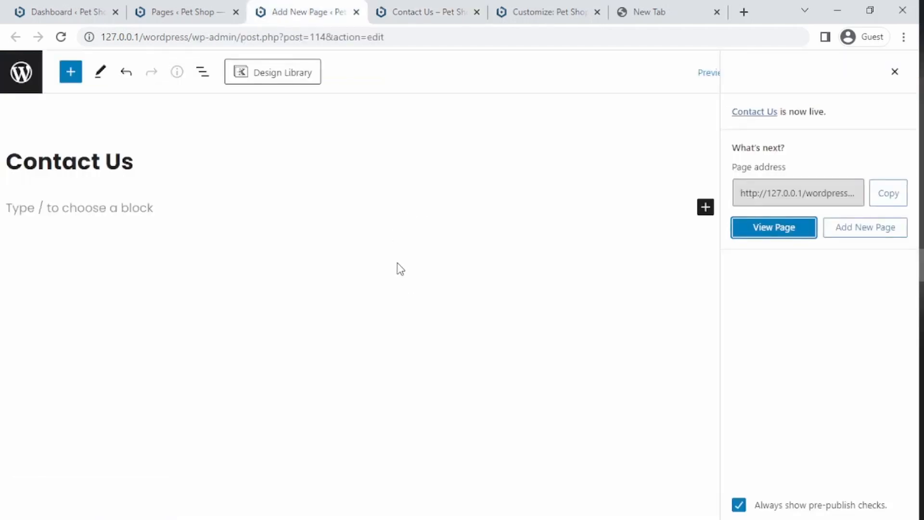
- Add another page from the pages list in a separate tab, titled "Terms of sevice" as copied from the notes, and publish it
click(186, 12)
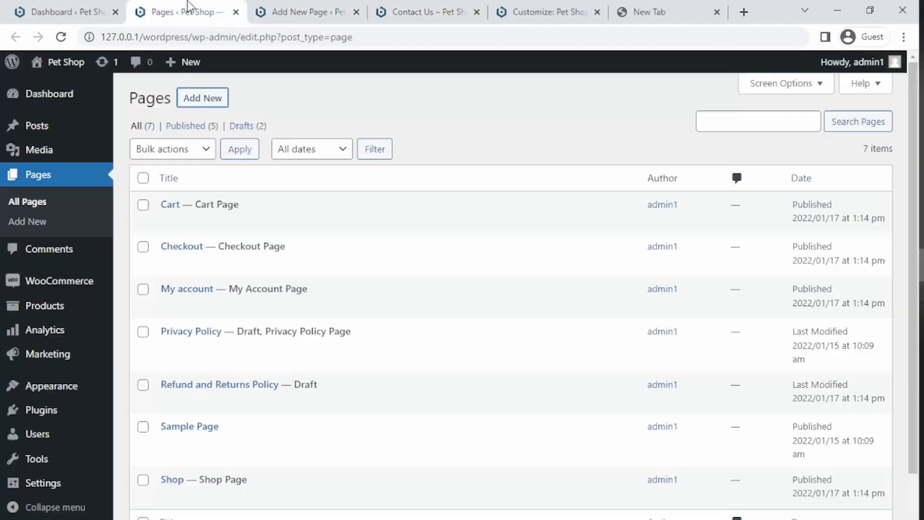
middle_click(202, 98)
click(463, 12)
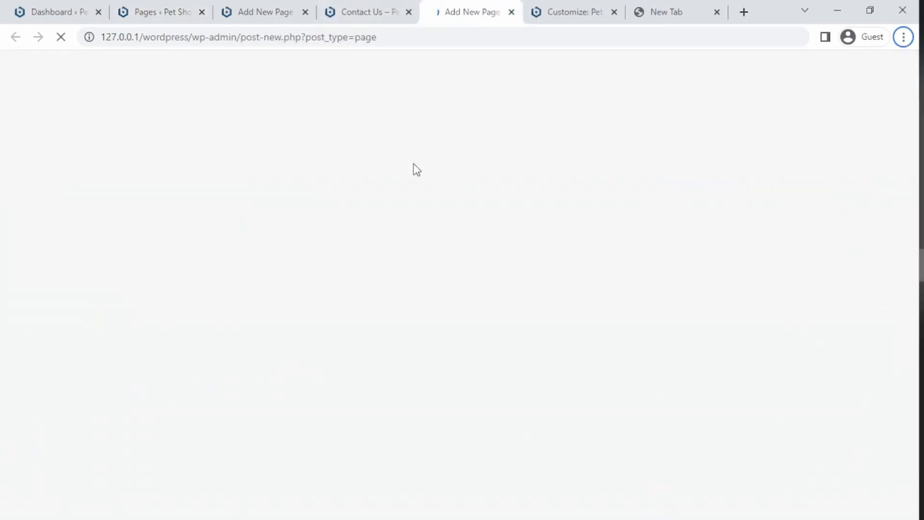
key(alt+Tab)
drag(396, 190, 283, 200)
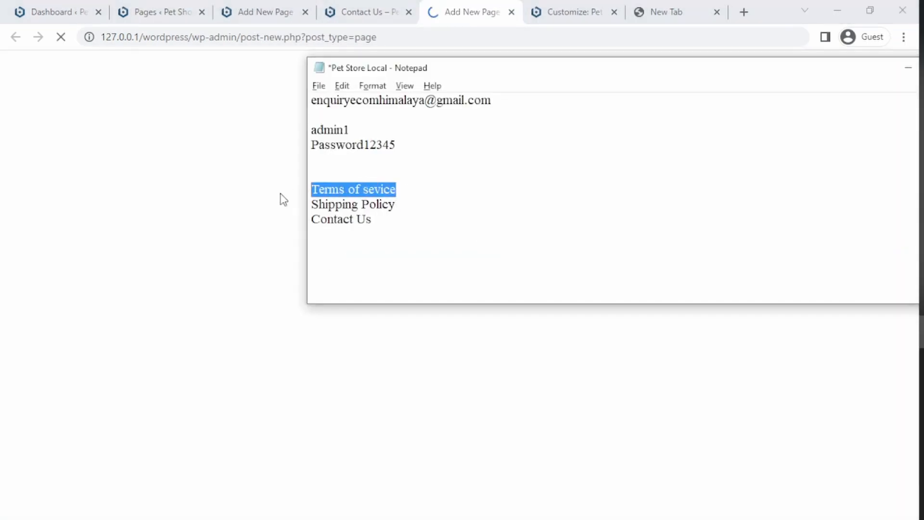
key(ctrl+c)
key(alt+Tab)
click(149, 160)
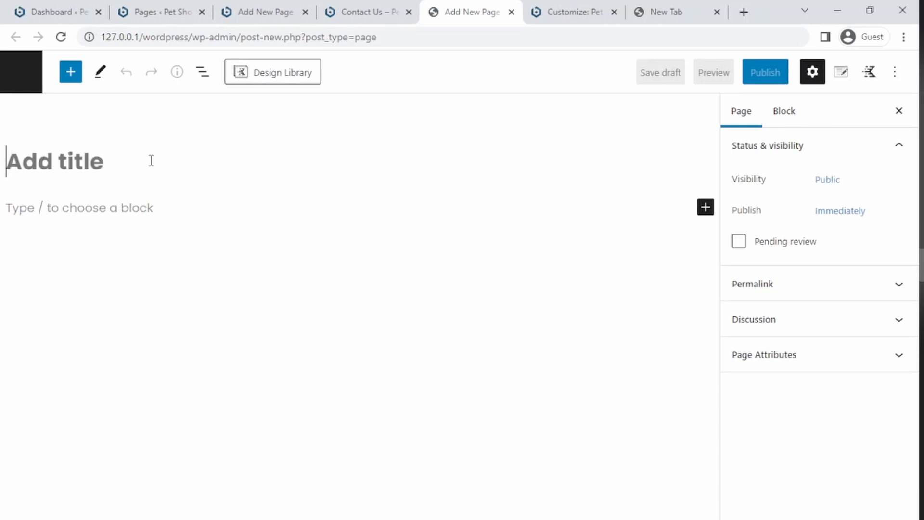
key(ctrl+v)
click(766, 73)
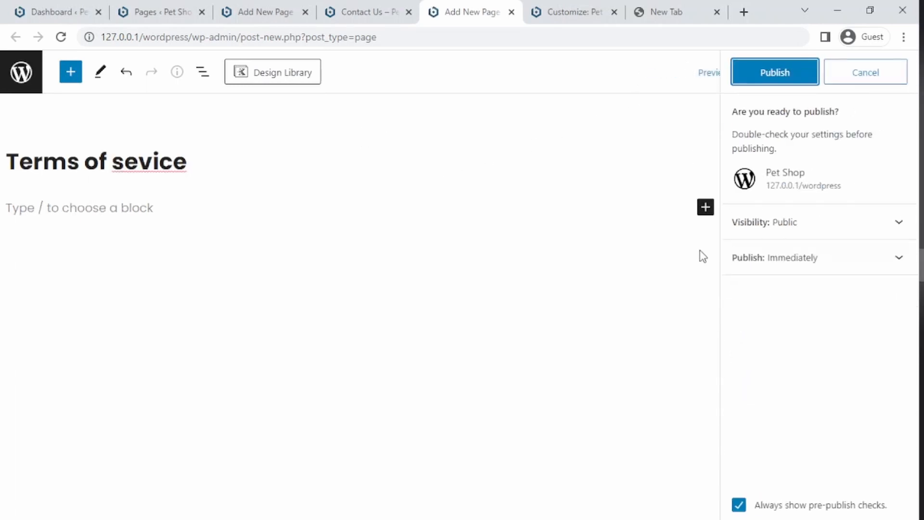
click(769, 82)
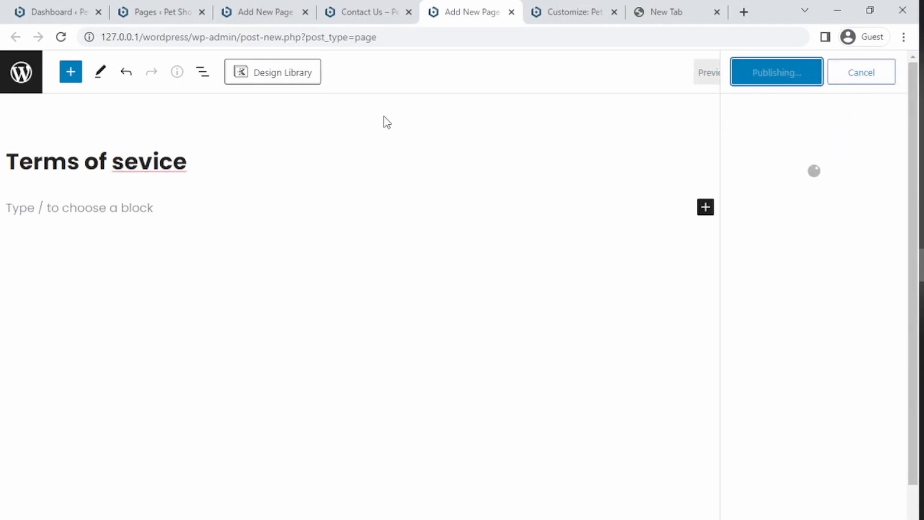
- Add one more page in a separate tab, titled "Shipping Policy" as copied from the notes, and publish it
click(243, 2)
click(164, 1)
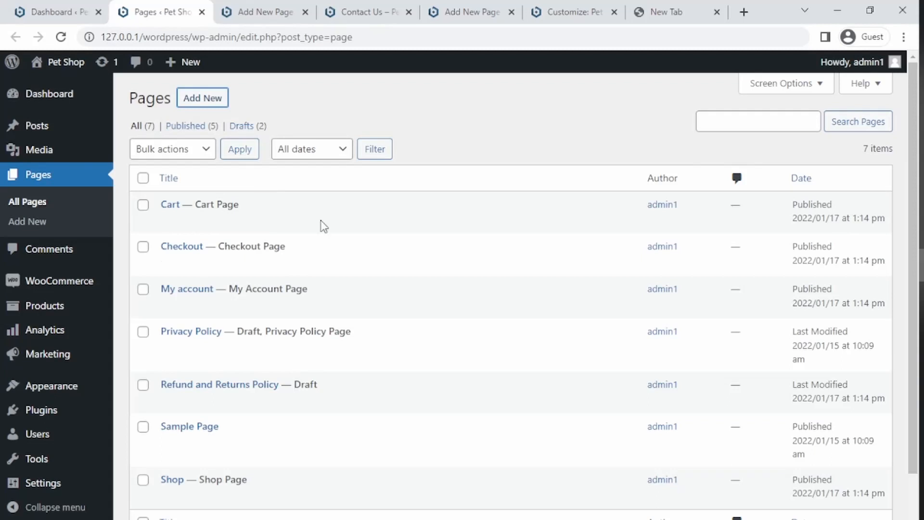
middle_click(202, 97)
click(510, 11)
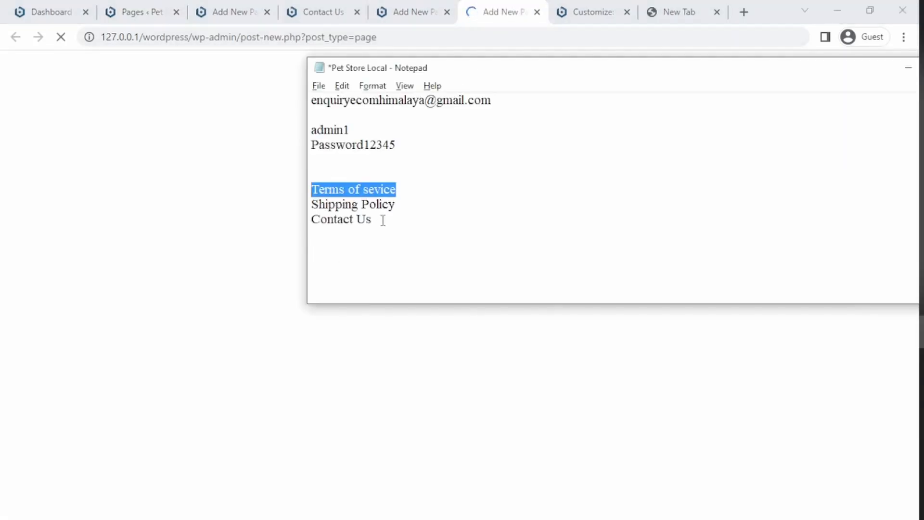
drag(406, 206, 293, 207)
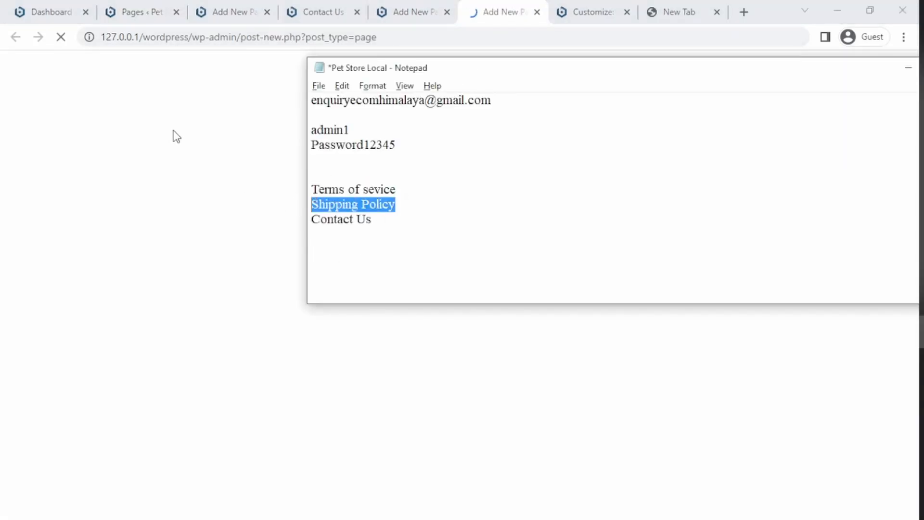
click(130, 154)
key(ctrl+v)
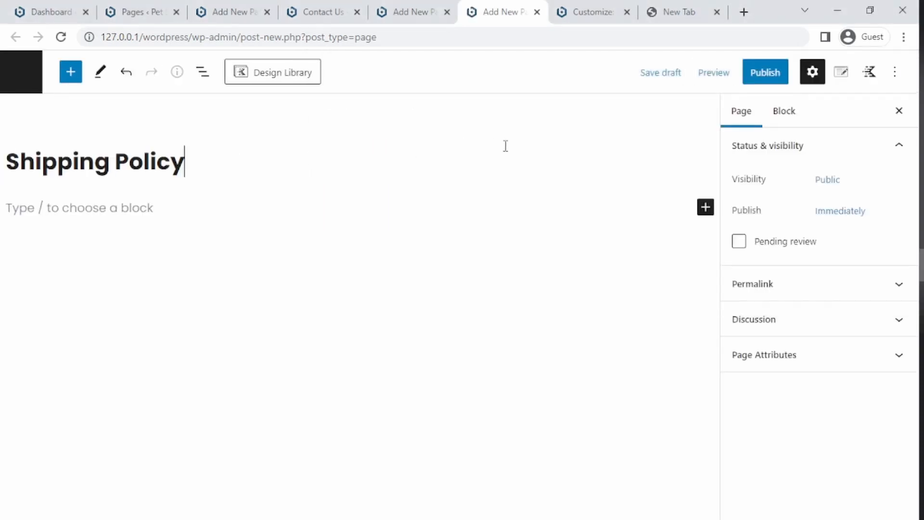
click(758, 72)
key(Return)
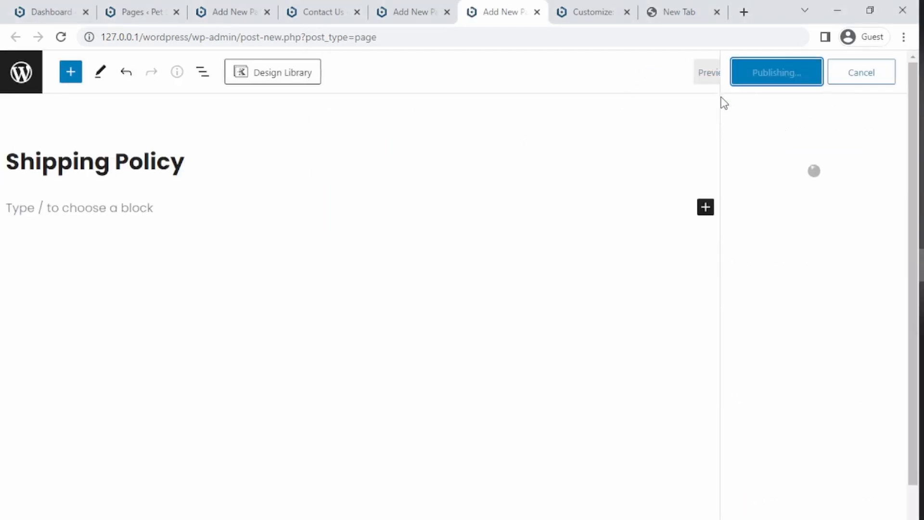
- Close the browser tabs of the three new page editors and the published Contact Us page
click(219, 14)
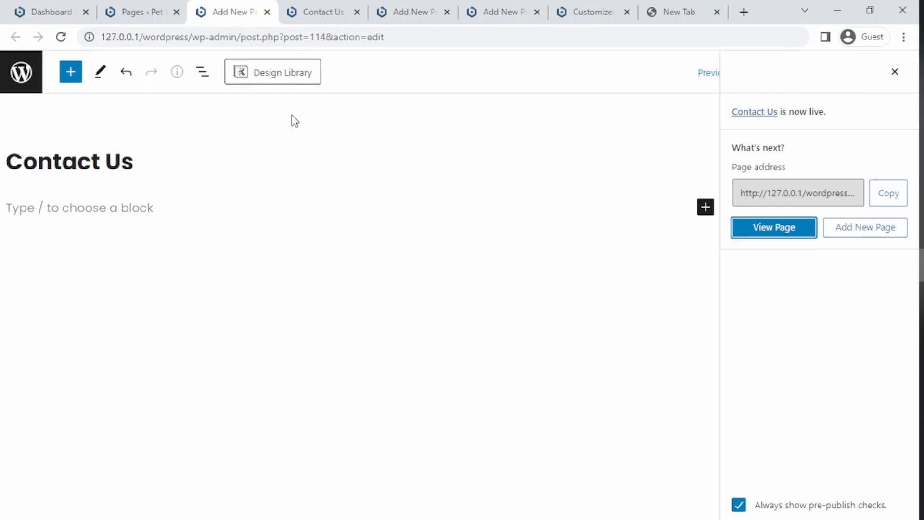
click(268, 11)
click(267, 12)
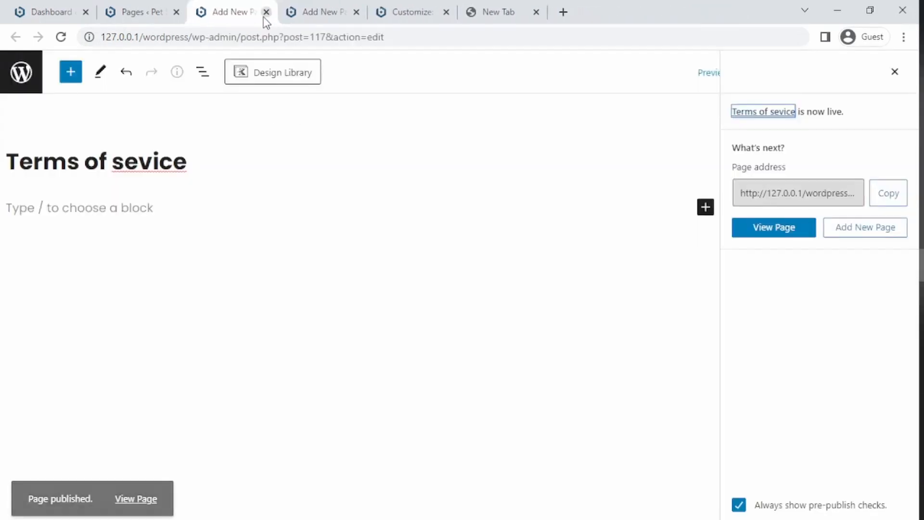
click(267, 12)
click(267, 11)
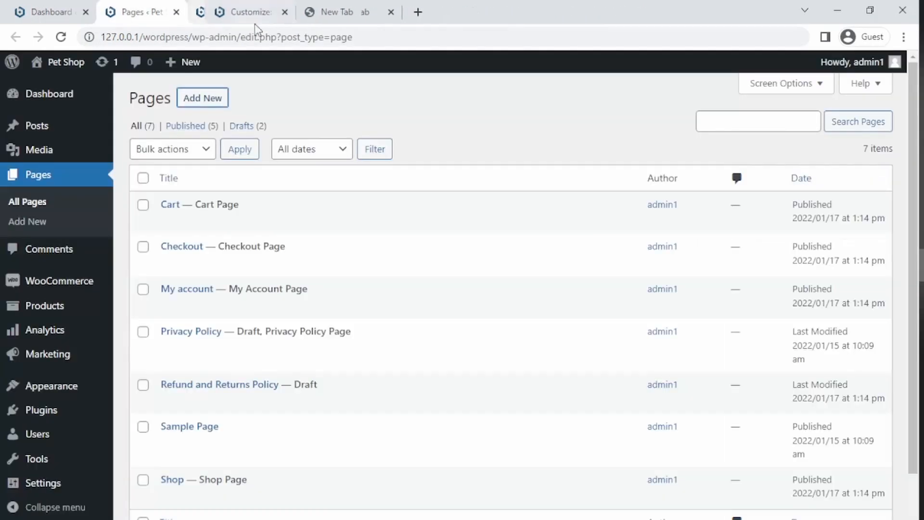
- Open the customizer's header settings, check which links the preview's collapsed navigation menu contains, and return to the pages list
click(232, 3)
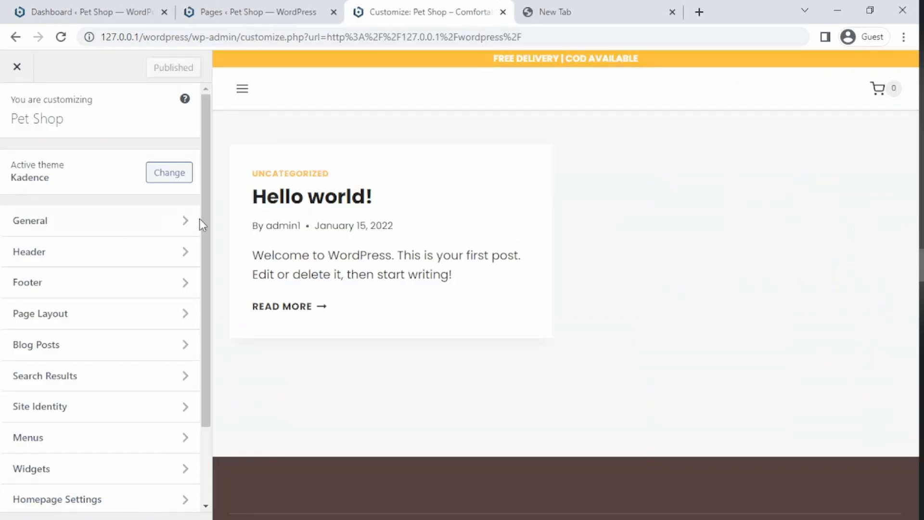
click(44, 254)
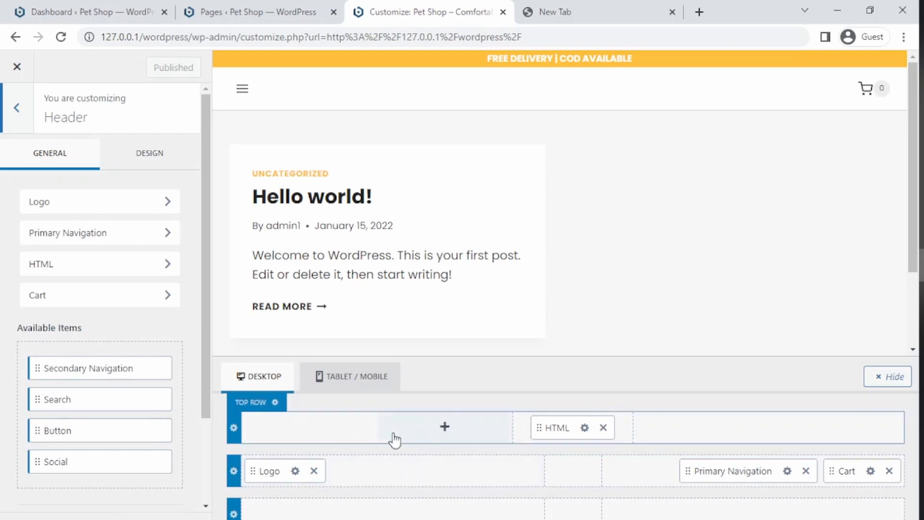
click(243, 90)
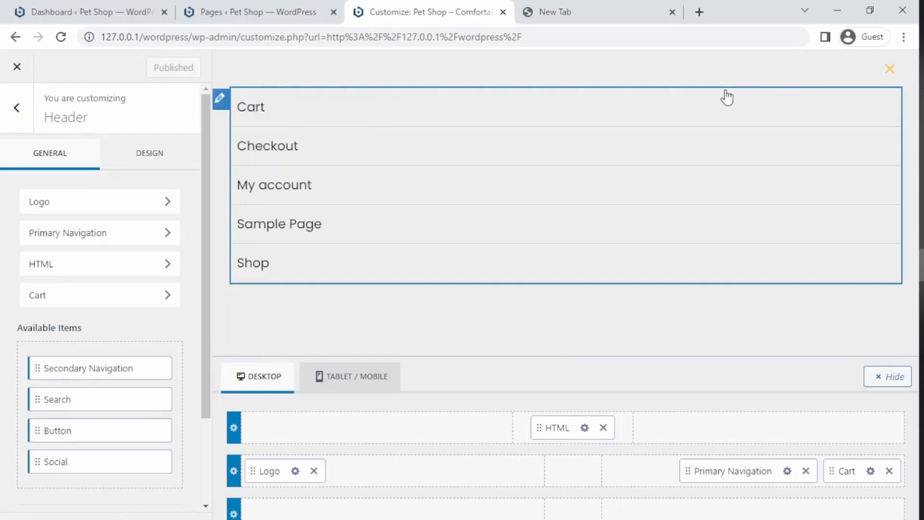
click(896, 67)
click(262, 2)
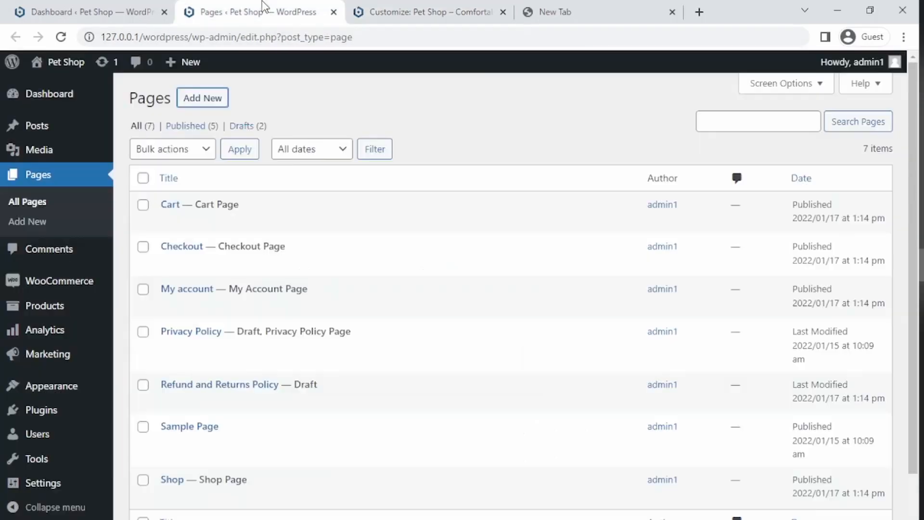
- In the customizer's menu settings, create a new menu named "Main" and assign it to the Primary location
scroll(41, 344, down, 2)
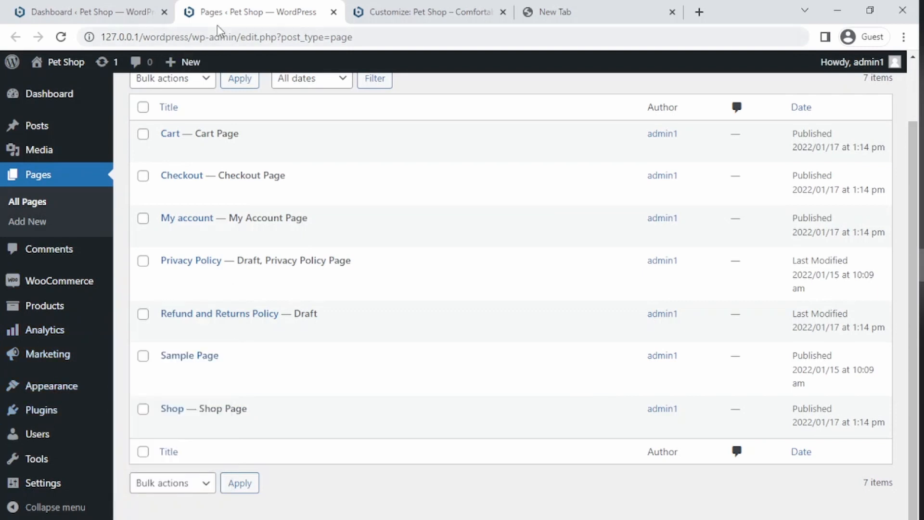
click(424, 12)
click(17, 107)
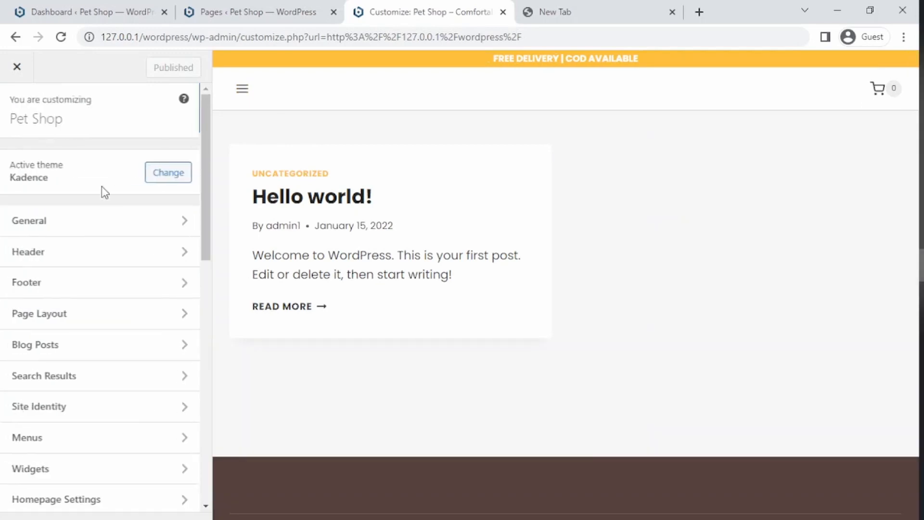
drag(211, 267, 201, 368)
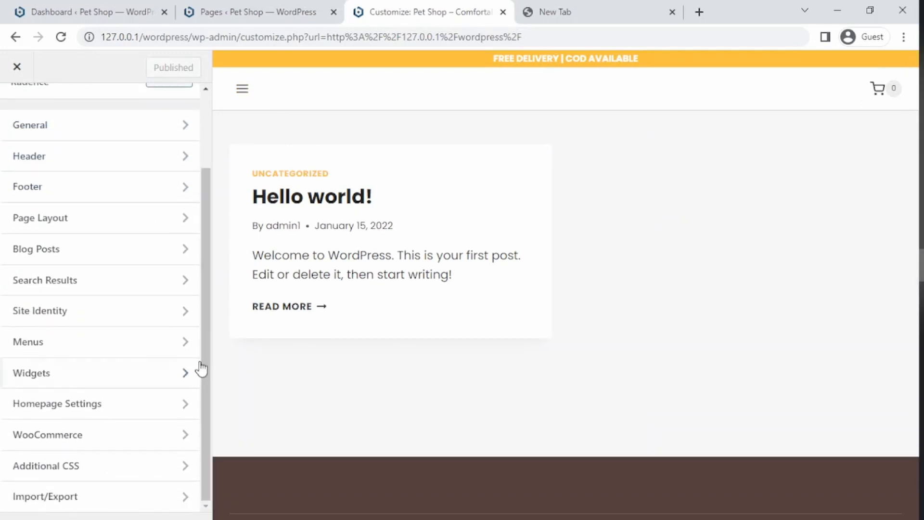
click(84, 340)
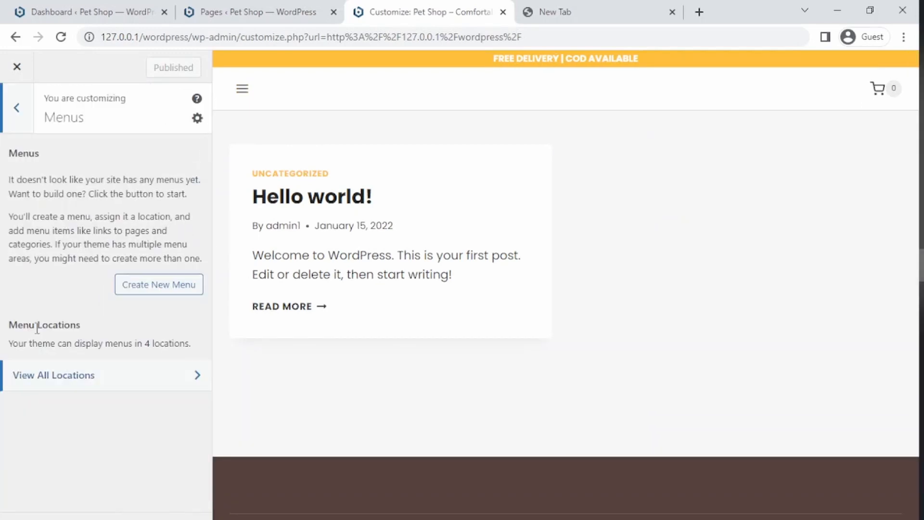
click(166, 288)
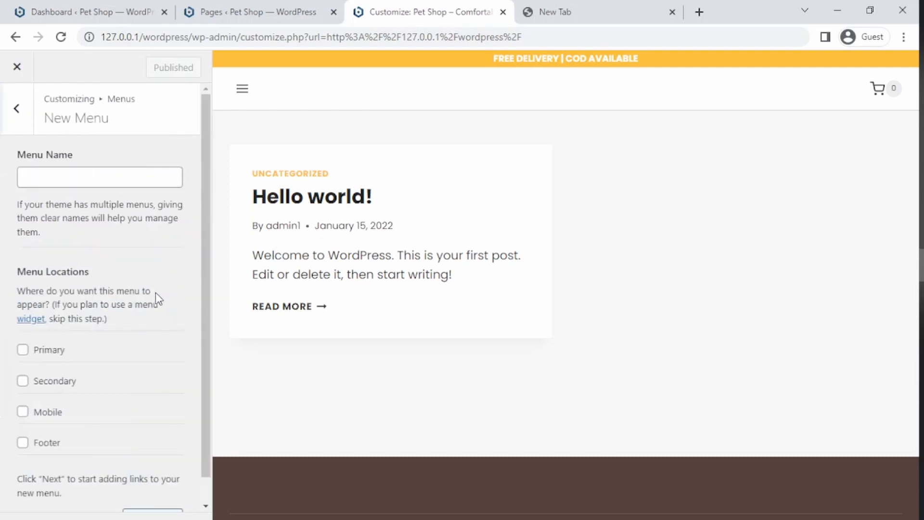
click(22, 350)
scroll(202, 306, down, 1)
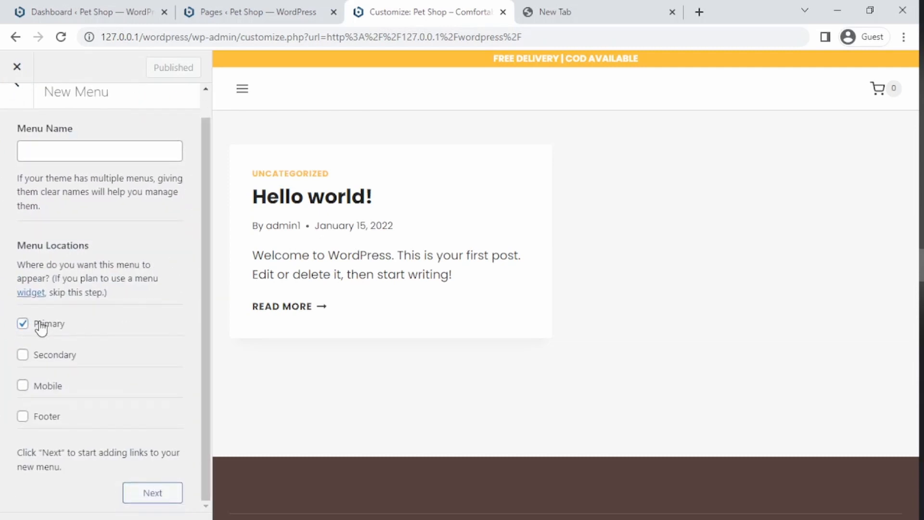
click(243, 90)
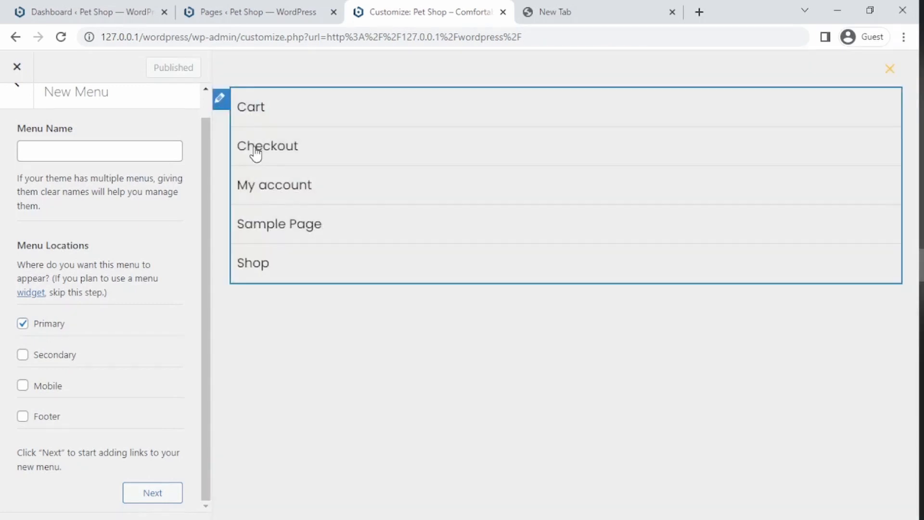
click(891, 68)
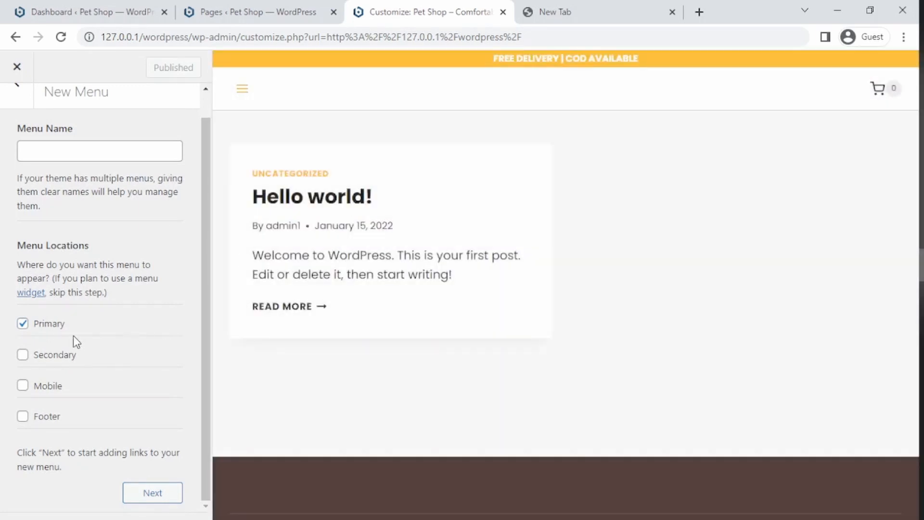
click(110, 148)
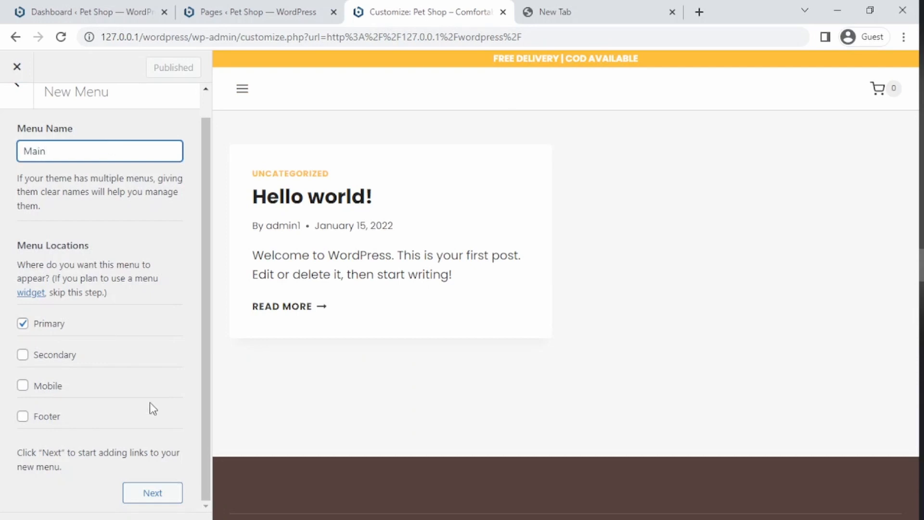
click(153, 493)
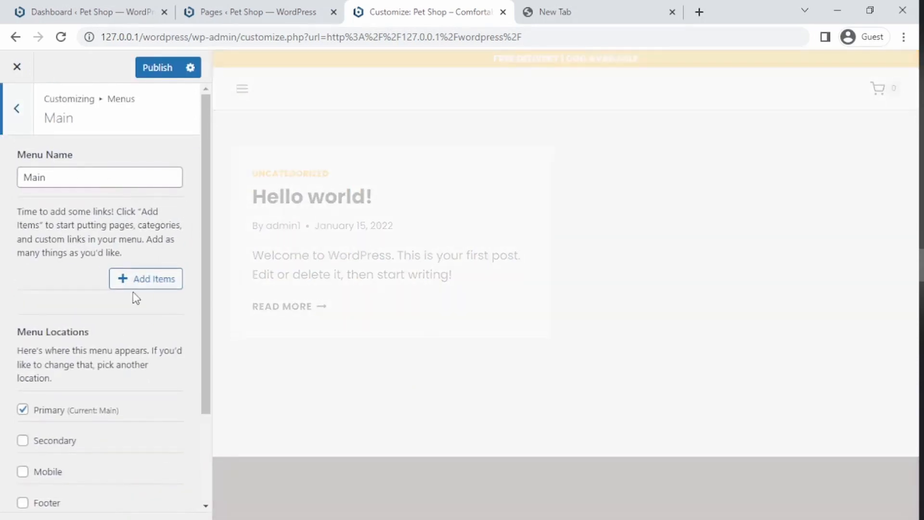
- Add Home, Contact Us, My account and Shop to the Main menu, and move Shop directly below Home
click(144, 278)
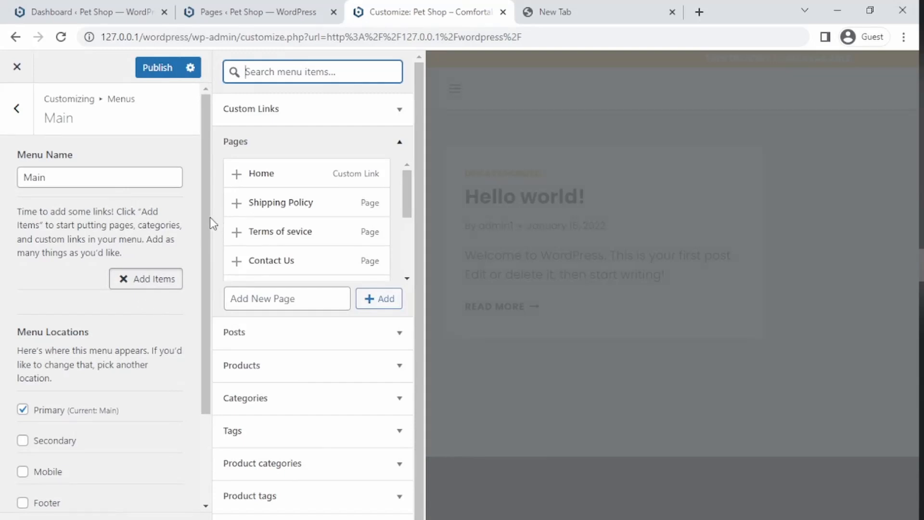
click(237, 174)
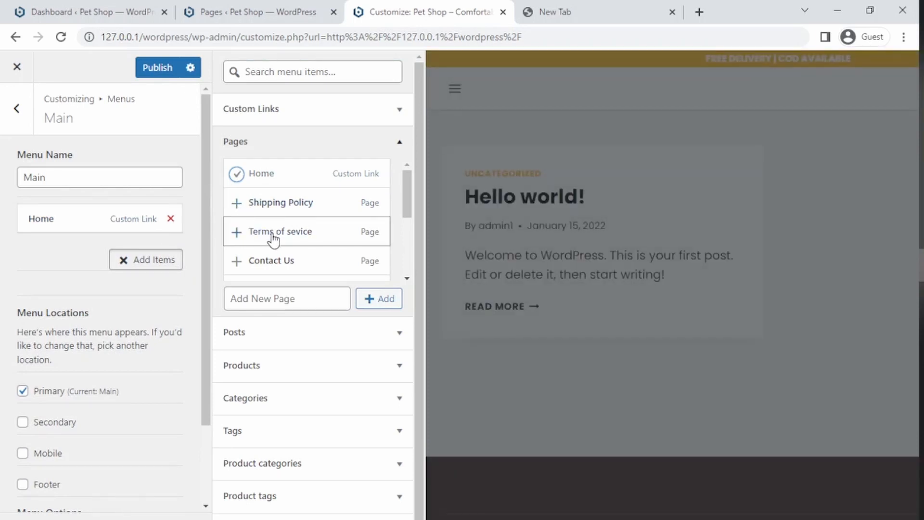
click(245, 268)
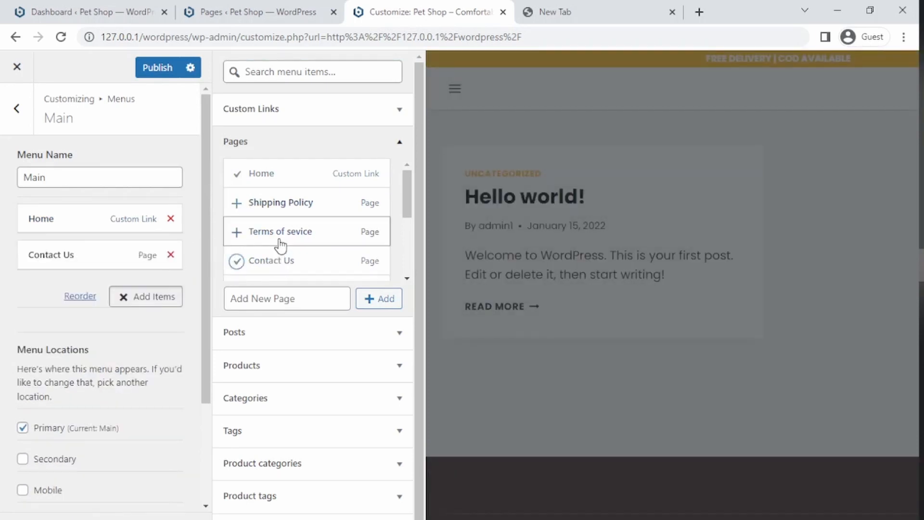
drag(407, 193, 406, 233)
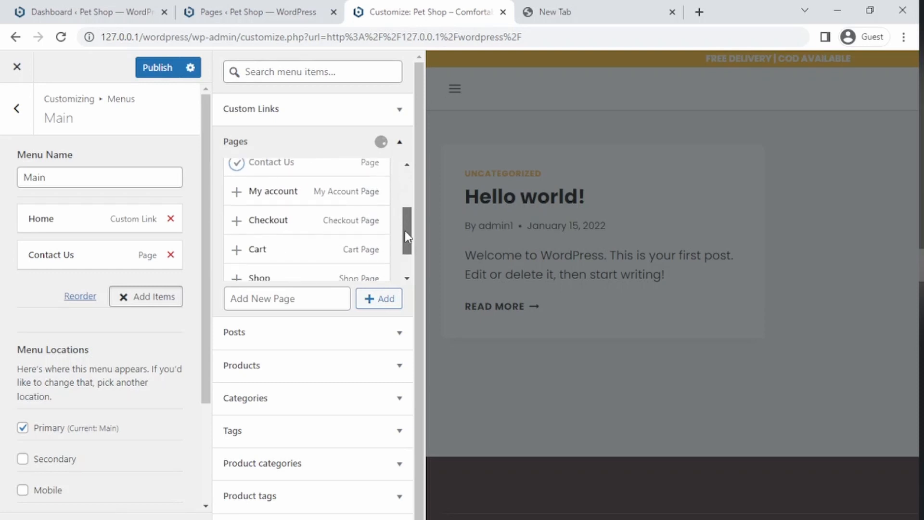
click(237, 189)
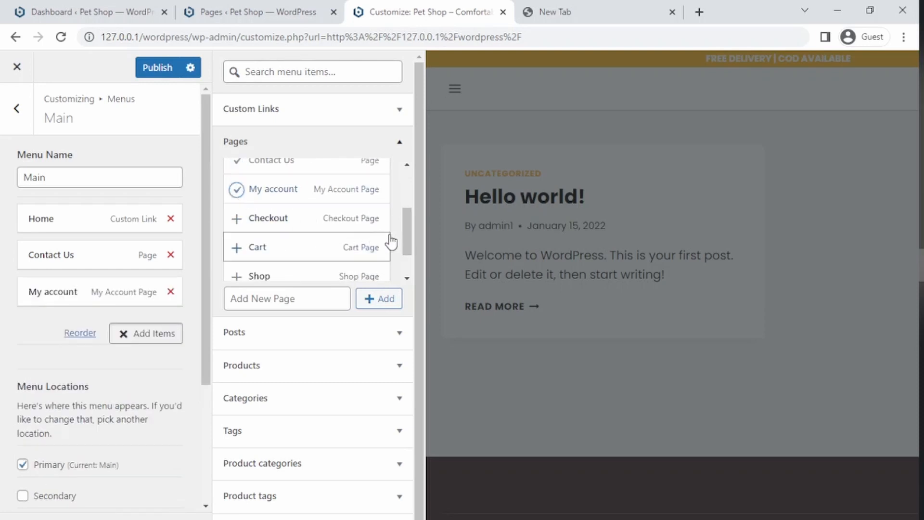
drag(403, 235, 406, 250)
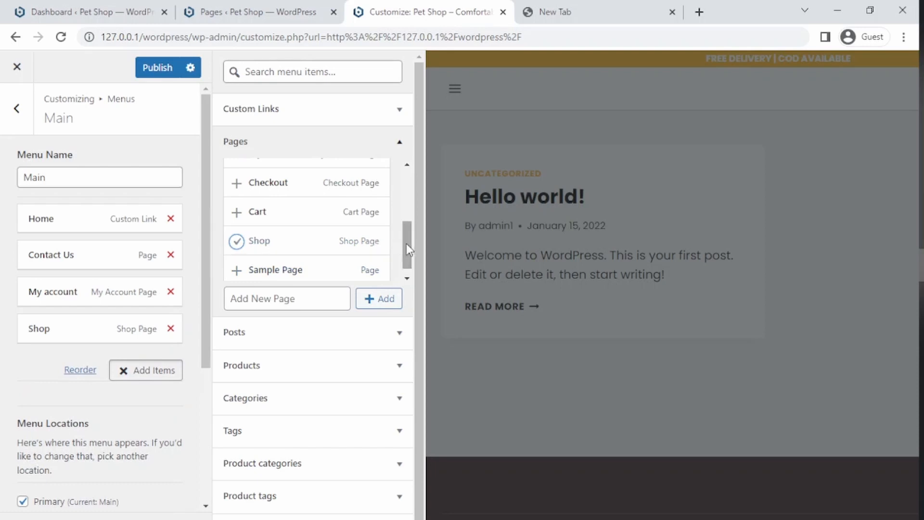
drag(66, 331, 39, 253)
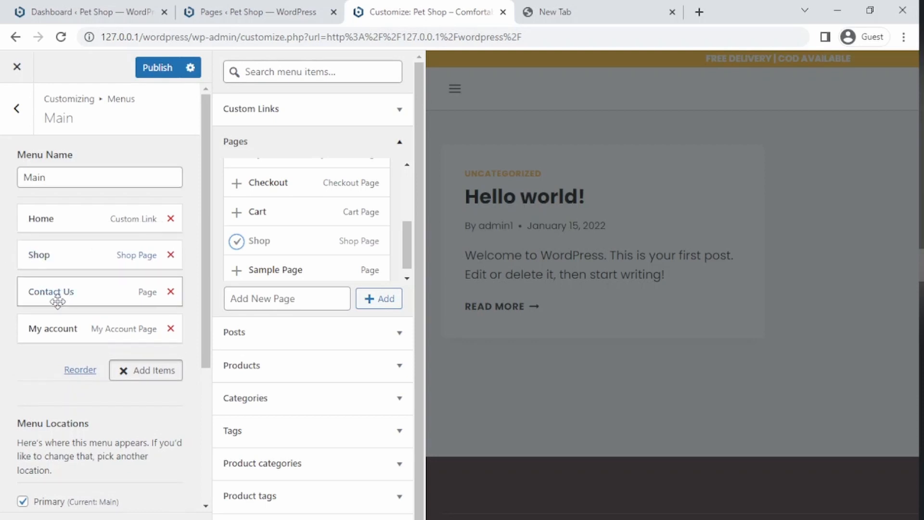
- Set the My account menu item's navigation label to "Account", collapse the item and publish the menu changes
click(56, 327)
click(49, 376)
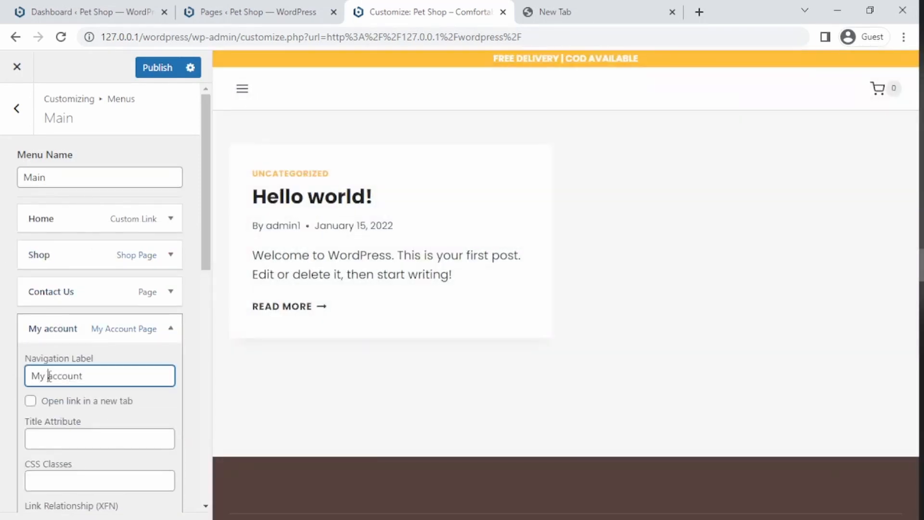
key(BackSpace)
key(BackSpace)
key(BackSpace)
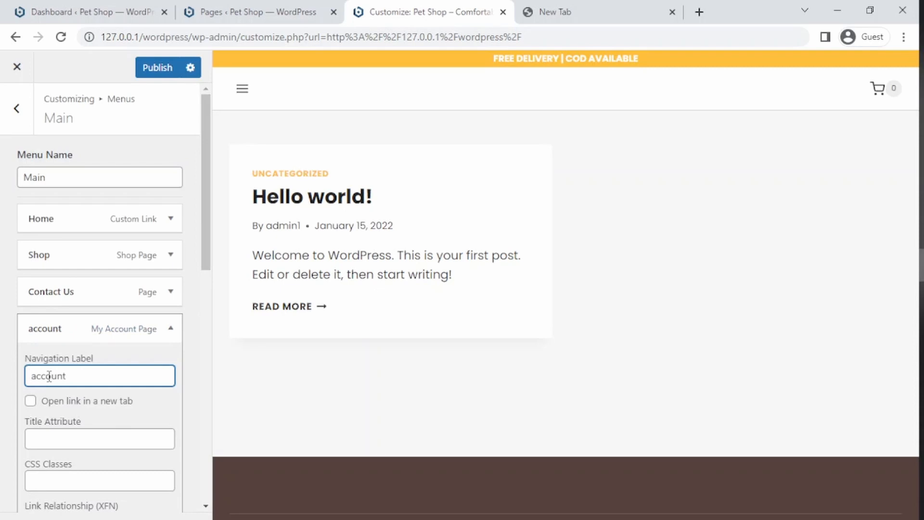
key(Delete)
text(A)
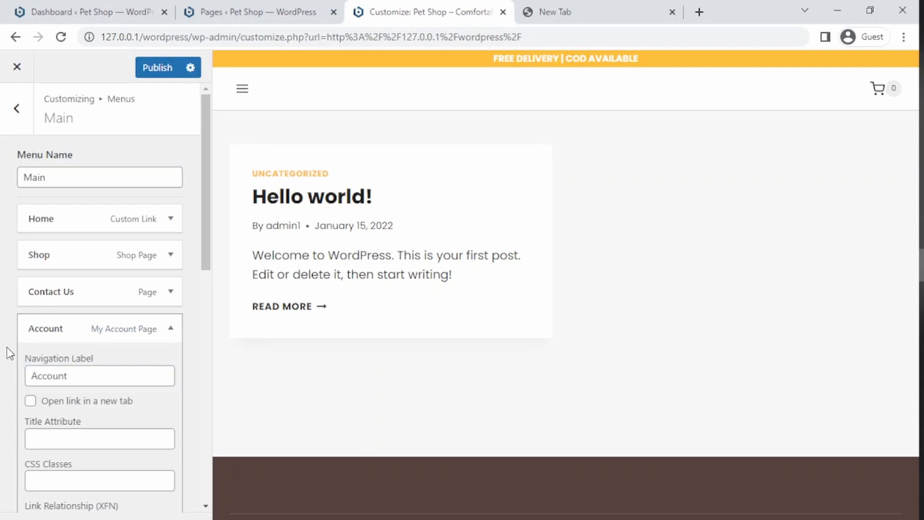
click(55, 328)
click(75, 336)
scroll(74, 337, down, 10)
scroll(74, 337, up, 10)
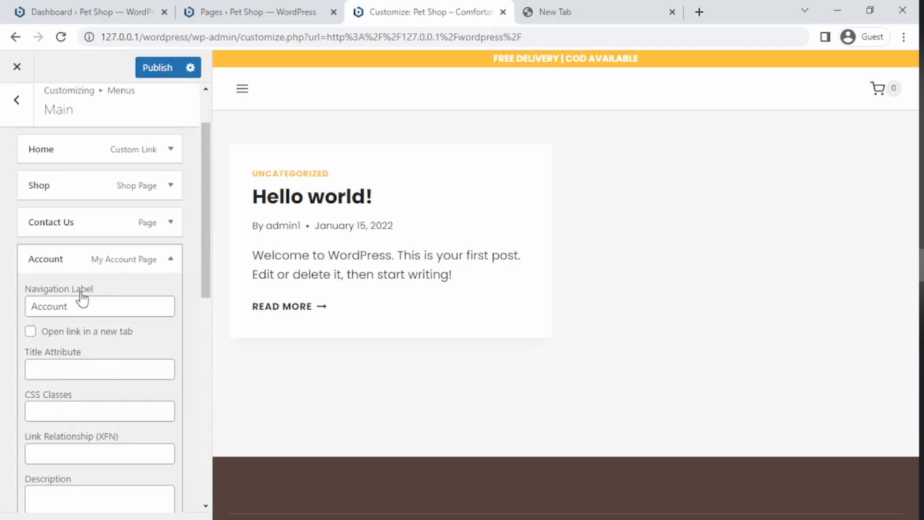
click(83, 259)
click(157, 68)
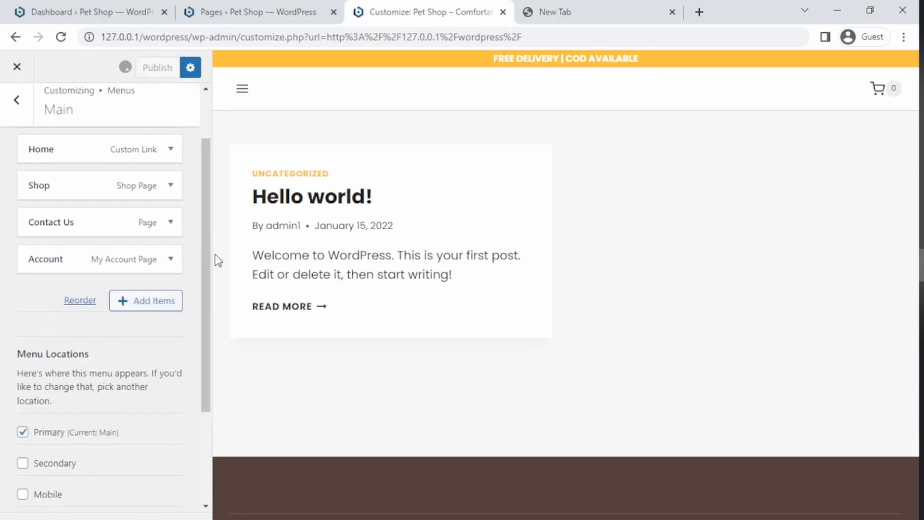
- Start a new custom link item for the Main menu with the link text "Our Policy"
drag(205, 243, 201, 187)
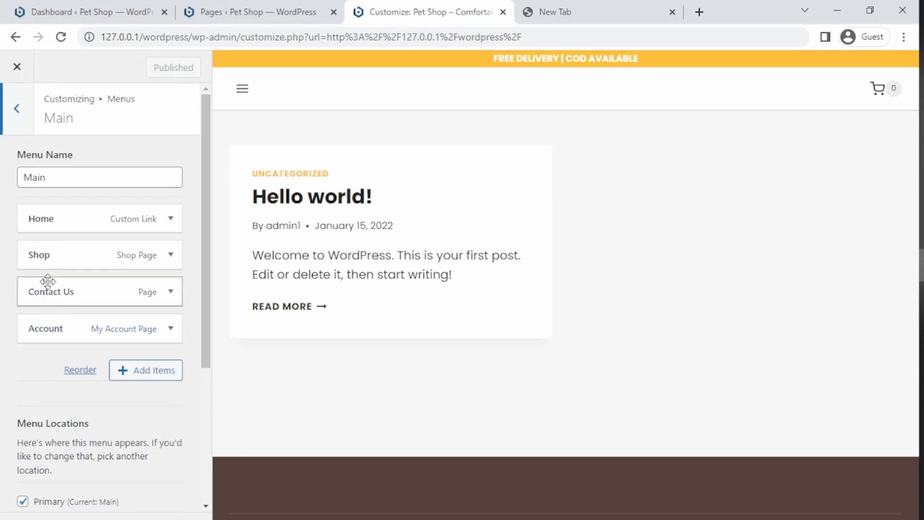
click(131, 376)
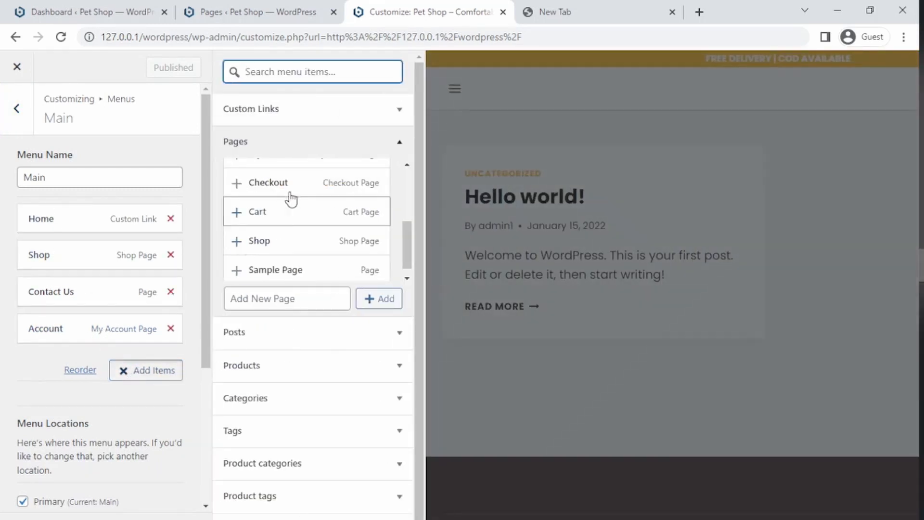
drag(407, 244, 398, 183)
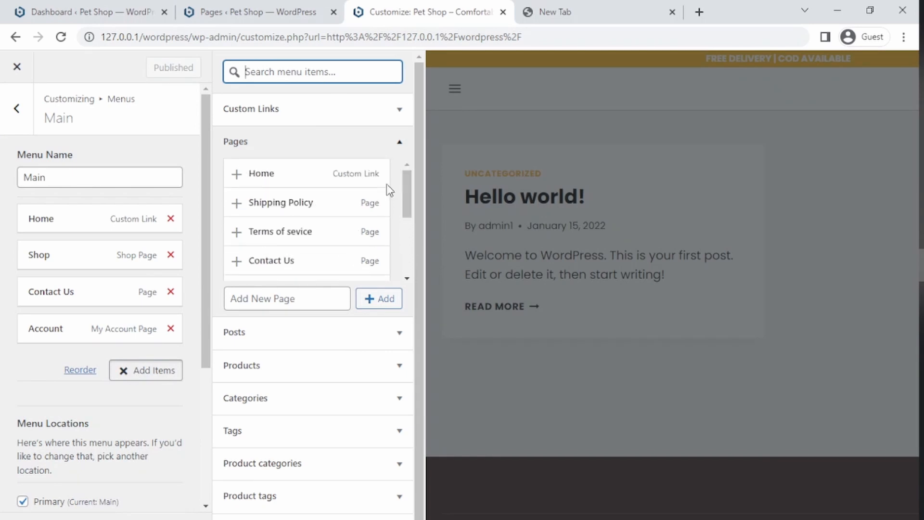
click(266, 110)
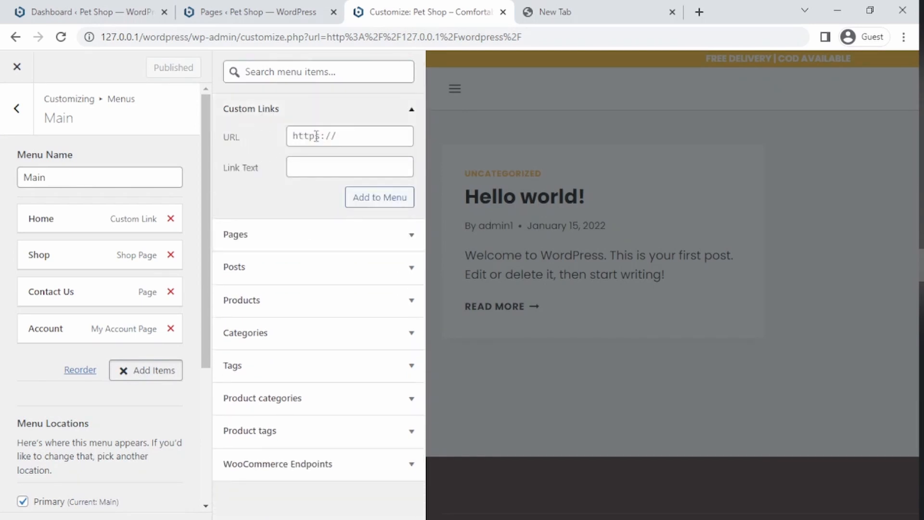
click(312, 172)
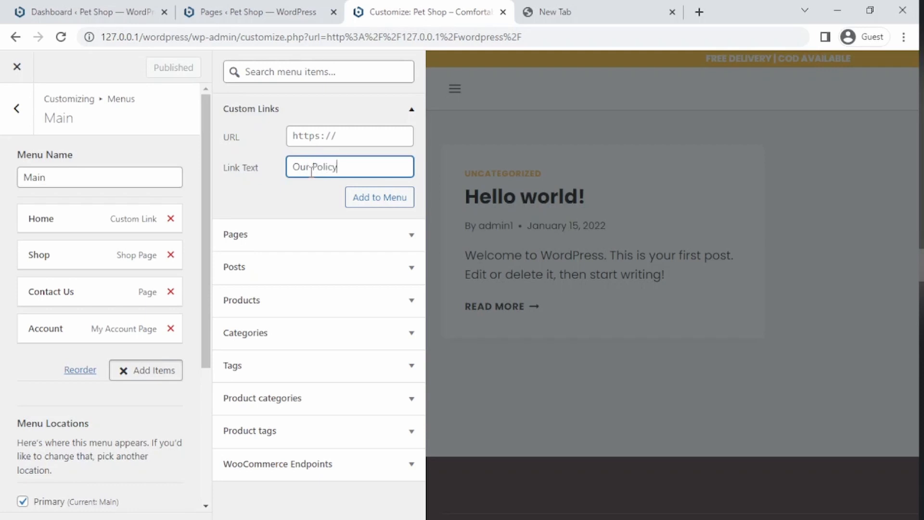
click(355, 137)
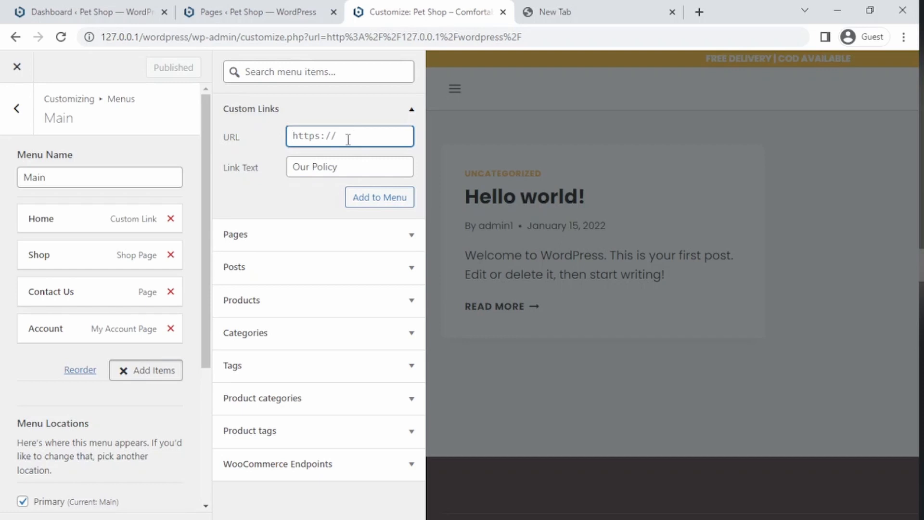
- Reload the pages list, open the published Shipping Policy page in a separate tab, and return to the custom link form in the customizer
click(262, 7)
scroll(180, 326, up, 2)
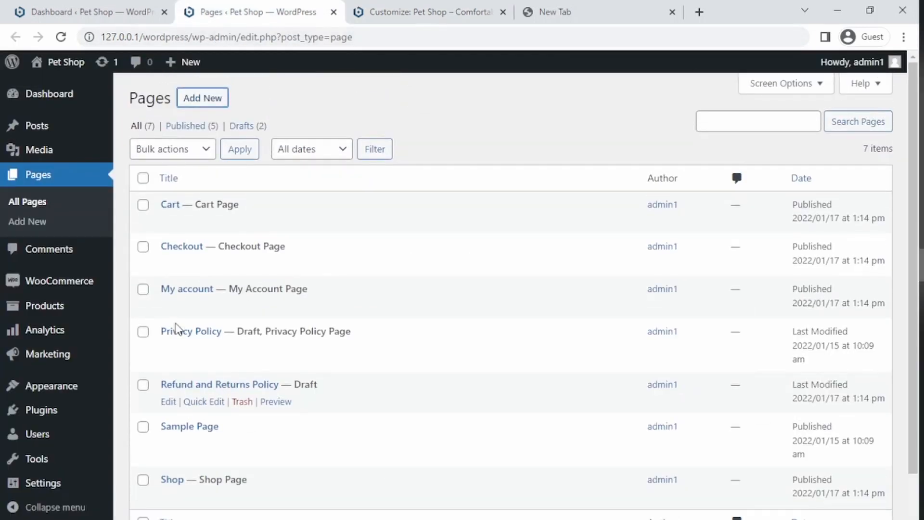
scroll(183, 308, down, 1)
scroll(185, 316, down, 1)
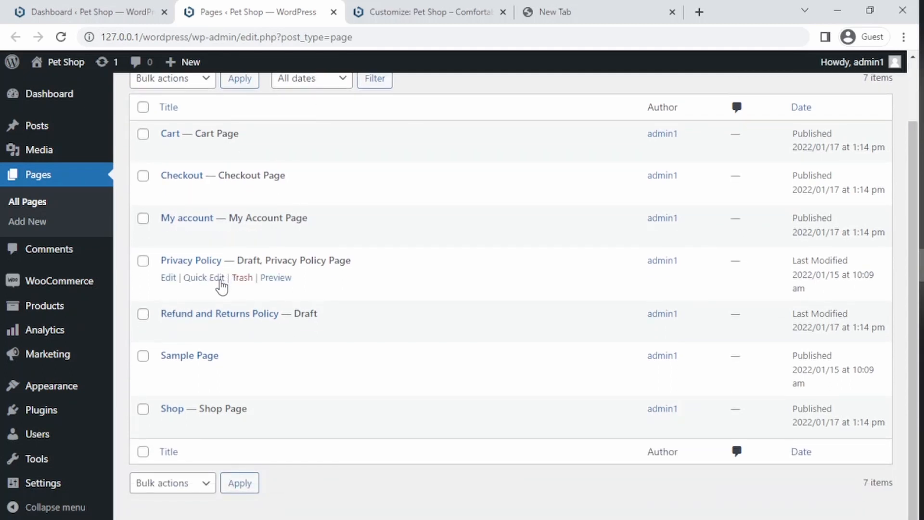
scroll(214, 287, up, 2)
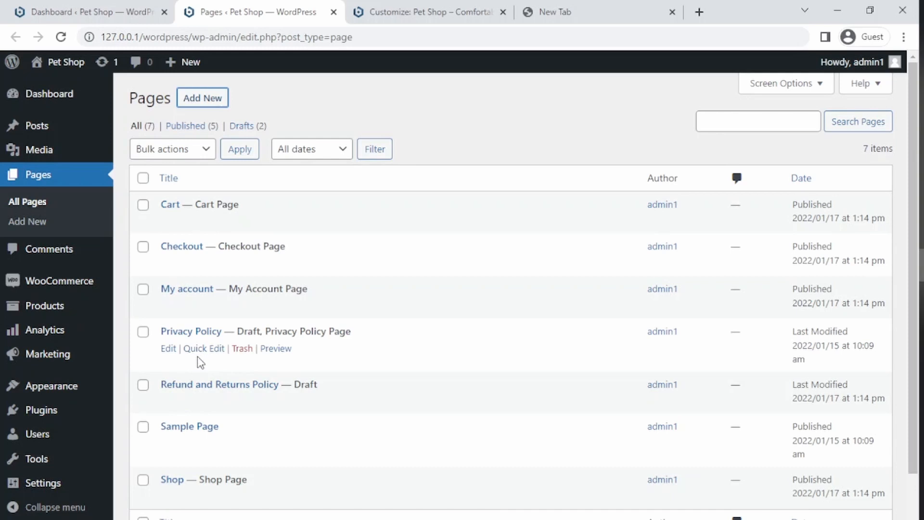
click(220, 34)
key(Return)
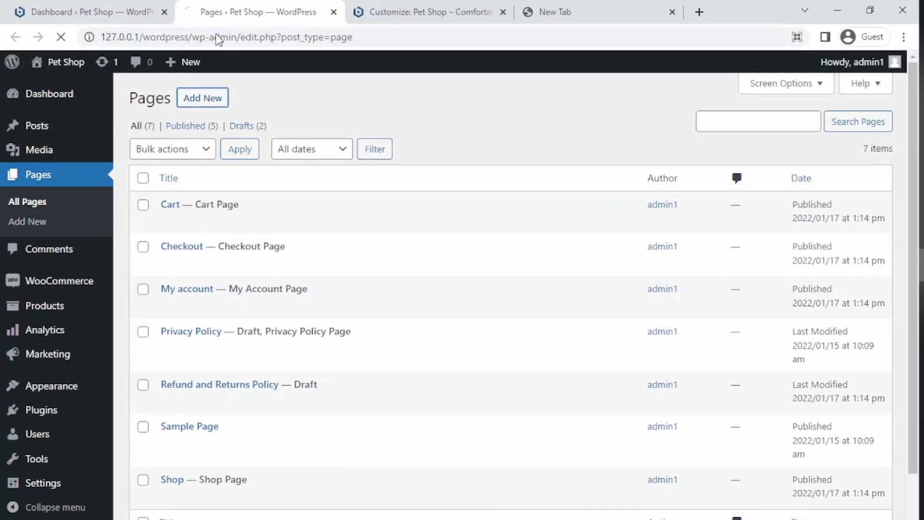
scroll(251, 292, down, 4)
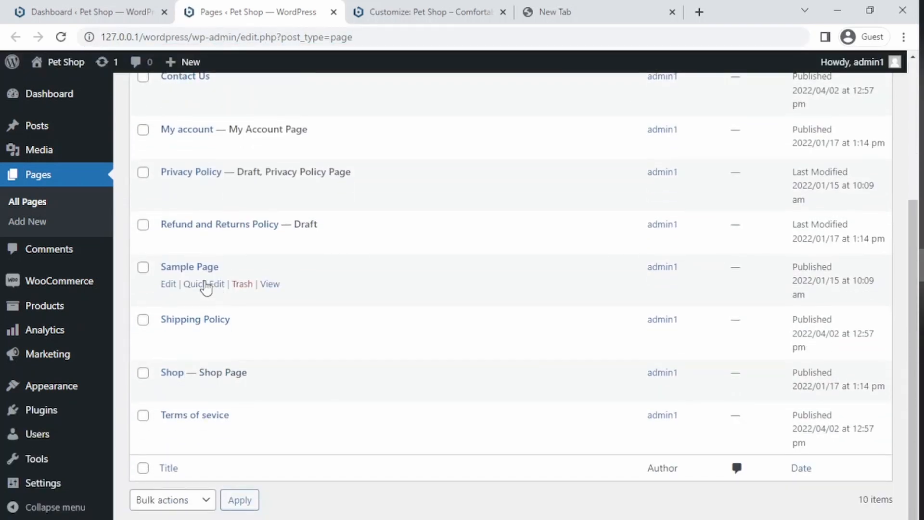
middle_click(270, 337)
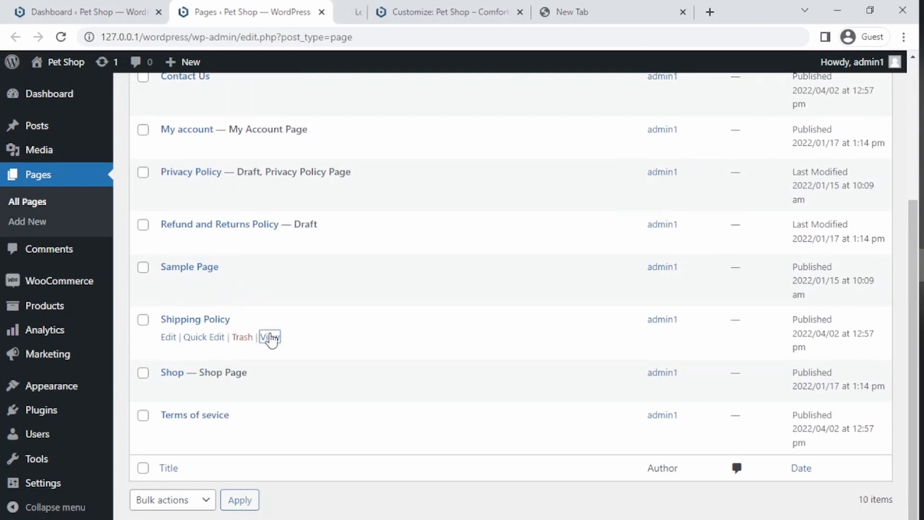
click(388, 10)
click(501, 2)
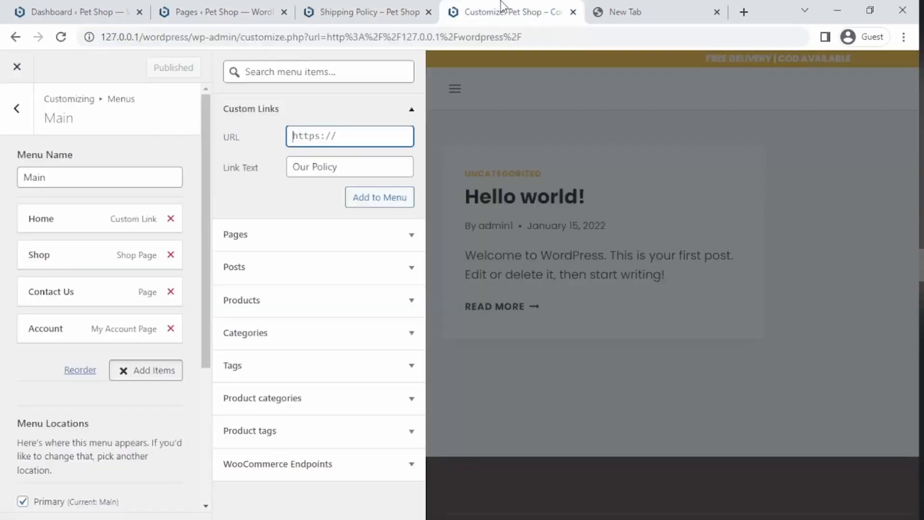
text(http://127.0.0.1/wordpress/shipping-policy/)
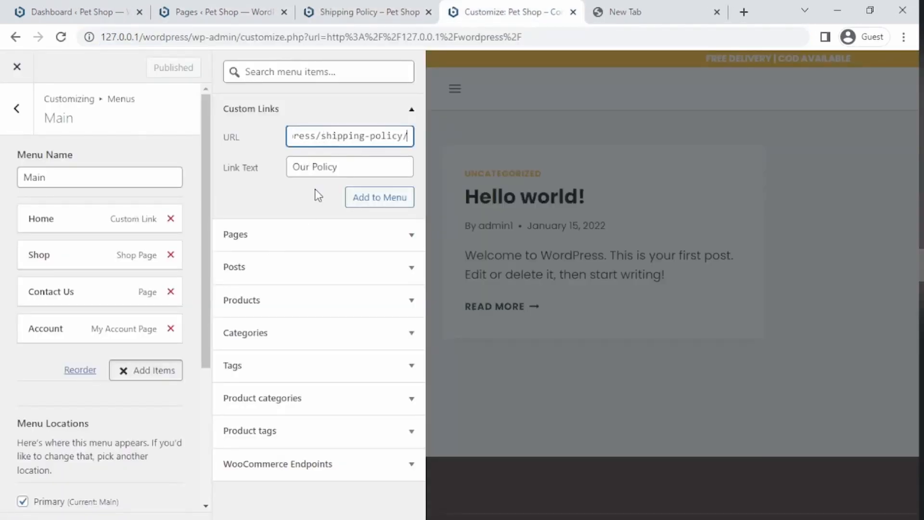
click(378, 201)
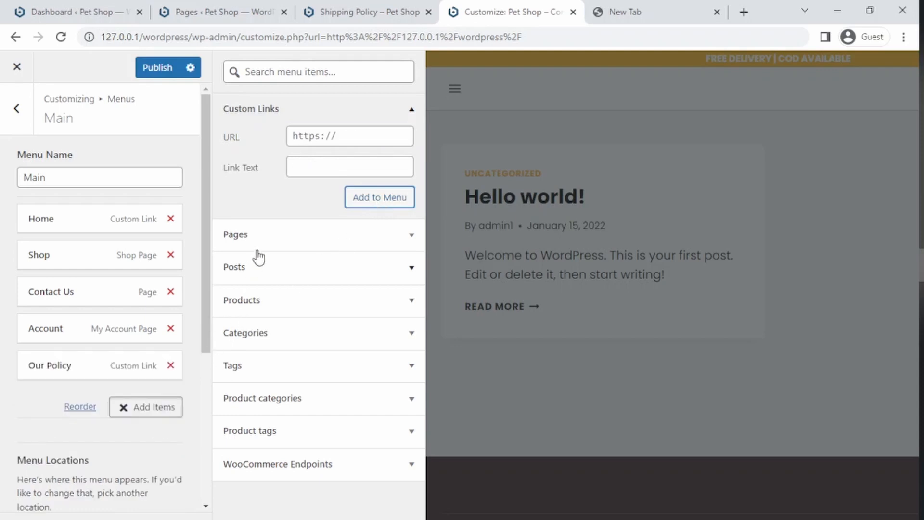
click(159, 70)
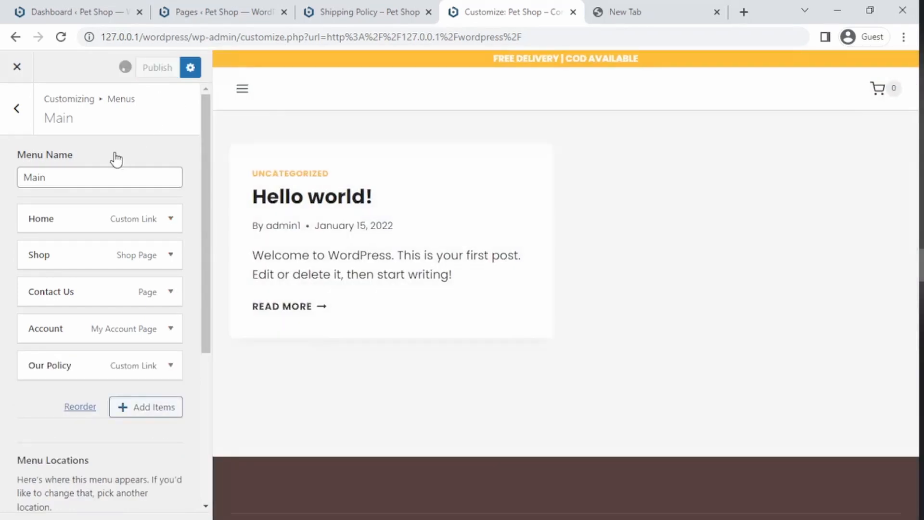
- Open the header builder from the preview and open the announcement bar's HTML element for editing
mouse_move(264, 91)
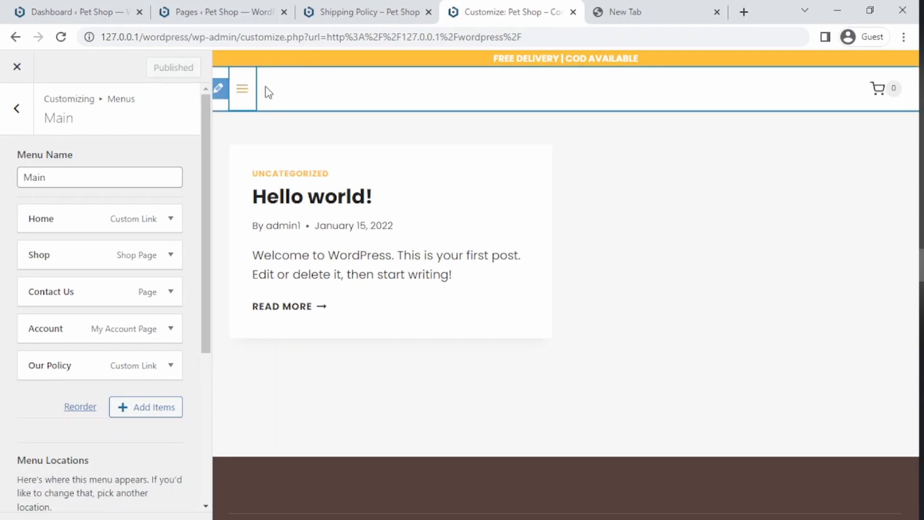
click(219, 91)
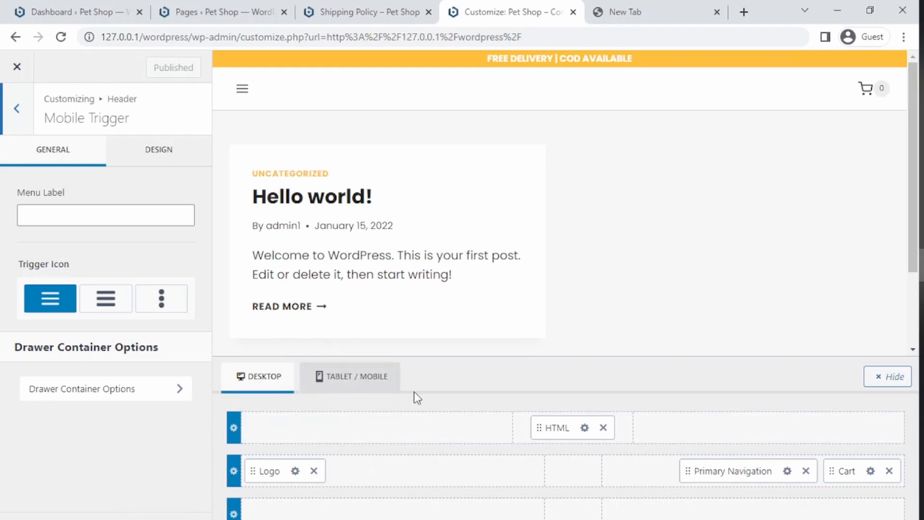
mouse_move(505, 59)
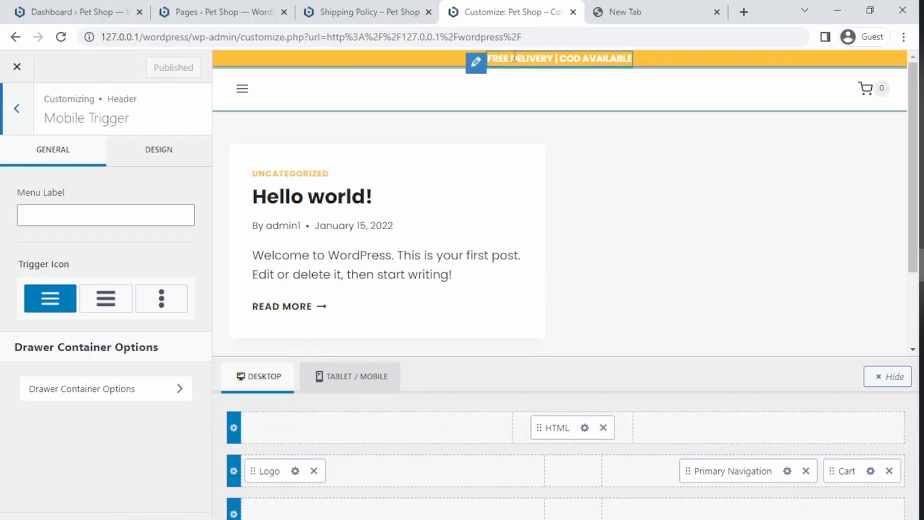
click(483, 69)
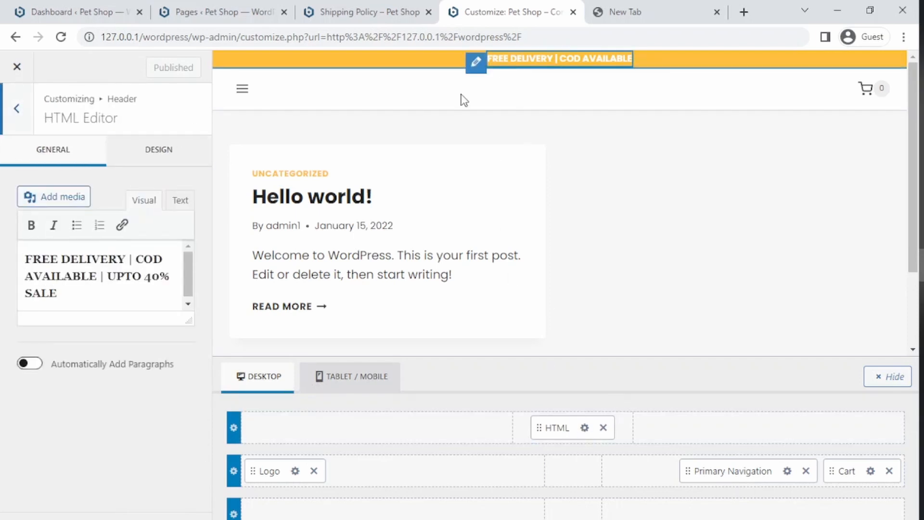
click(234, 428)
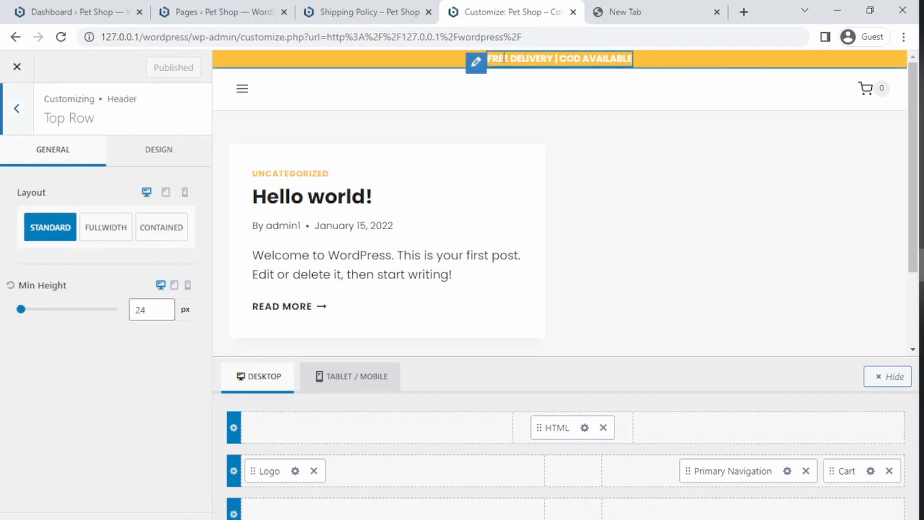
click(479, 62)
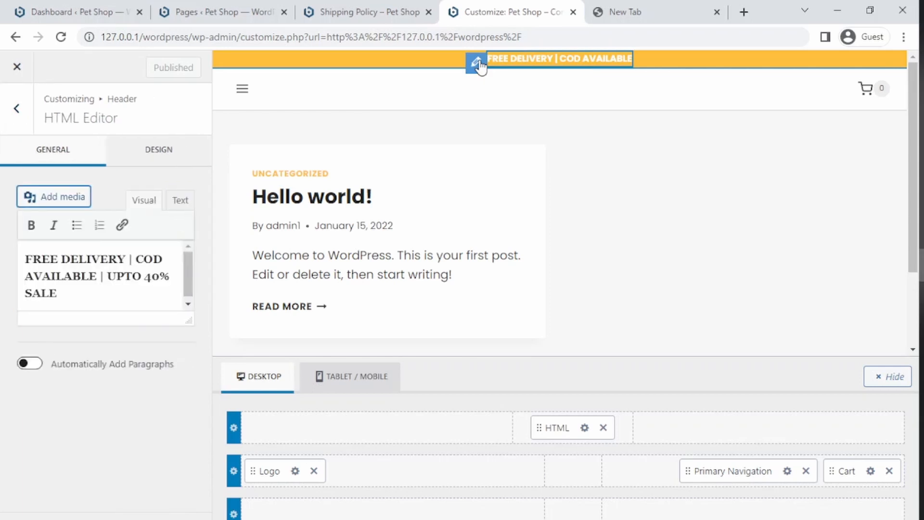
click(96, 295)
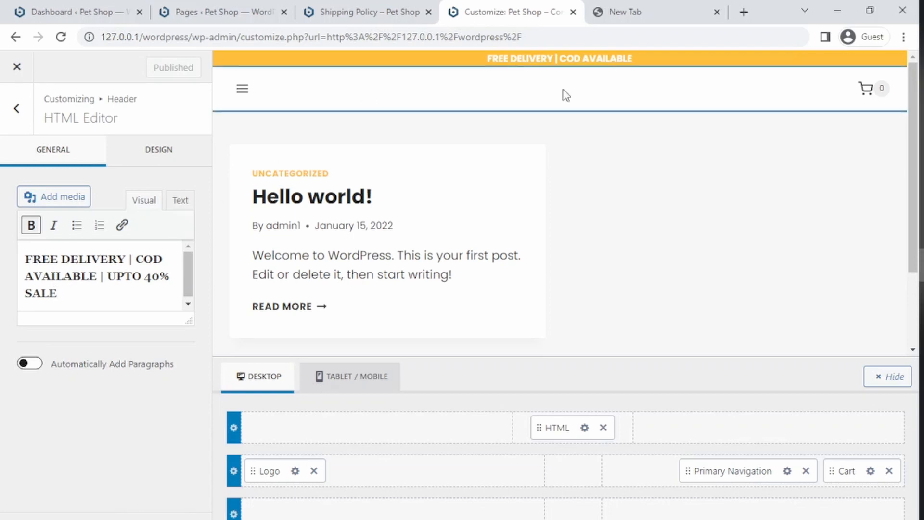
- Preview the header in the tablet/mobile and desktop layouts, and examine the announcement bar on the live site in a separate tab
click(368, 386)
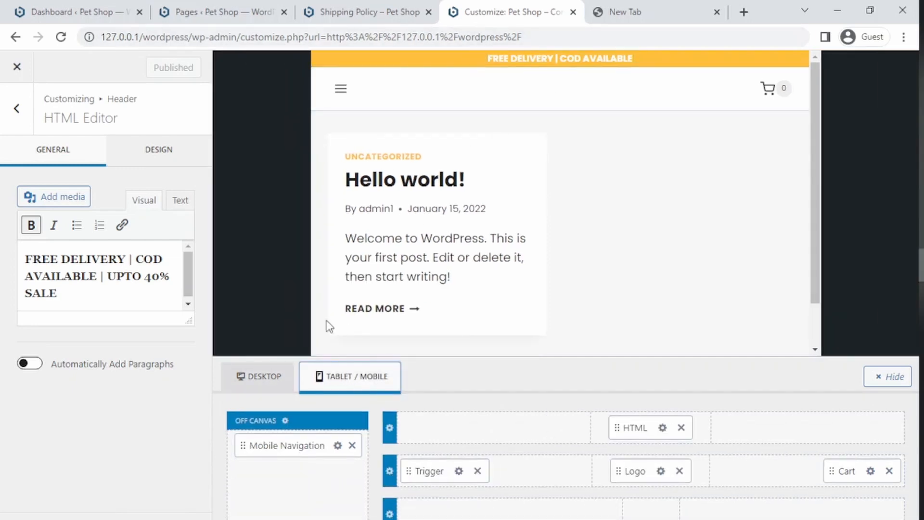
click(268, 380)
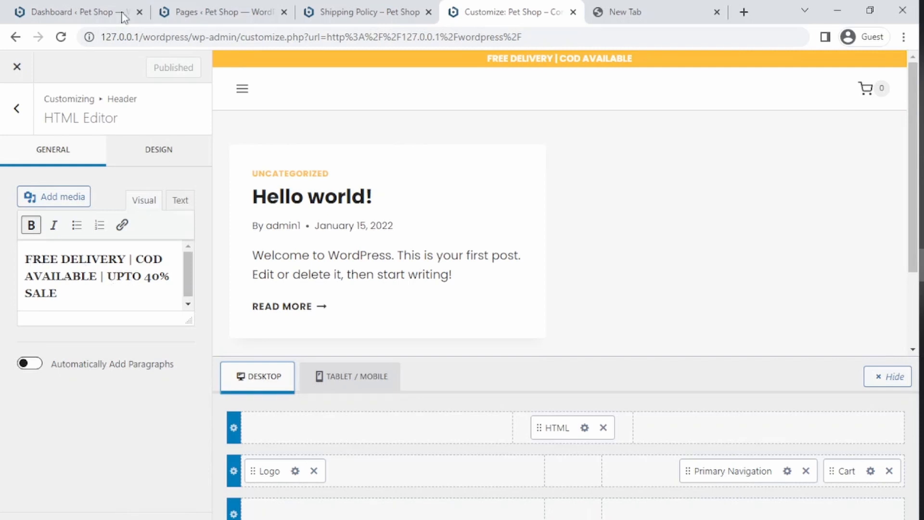
click(91, 11)
middle_click(58, 72)
click(166, 14)
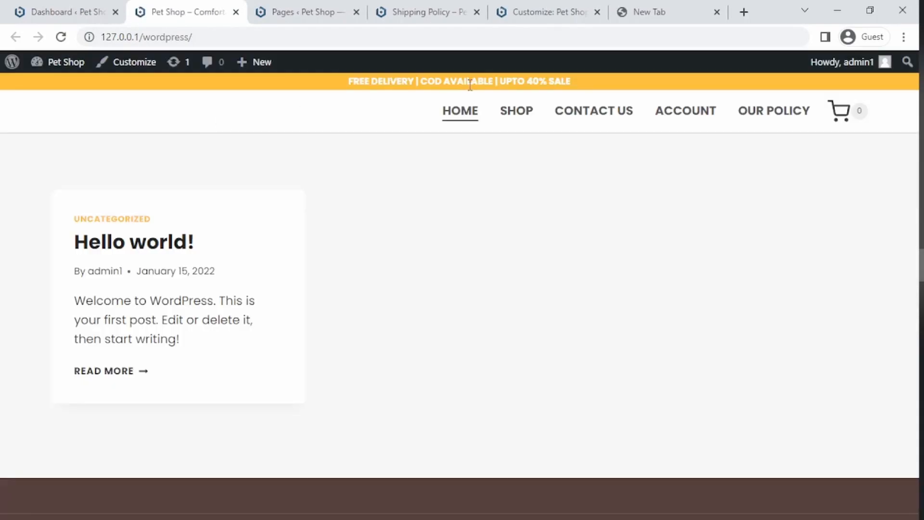
drag(471, 85, 597, 89)
drag(391, 81, 541, 77)
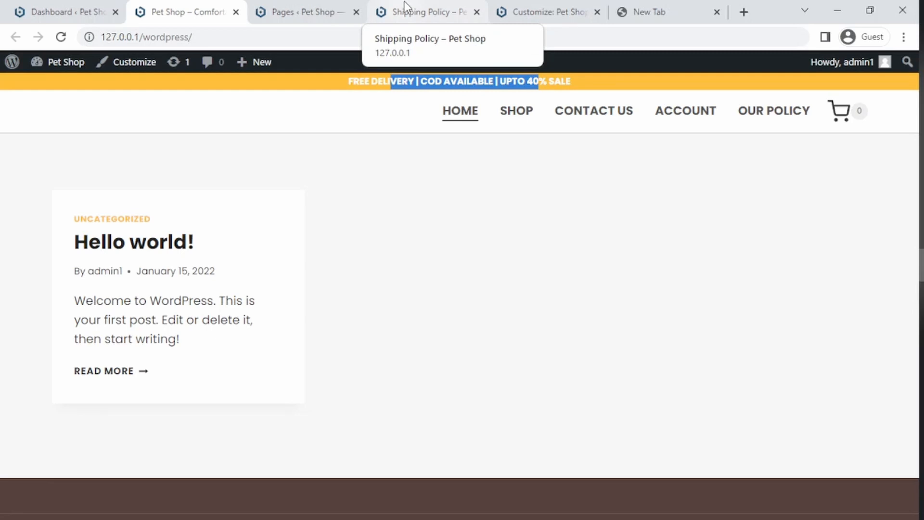
- Remove "COD AVAILABLE" and the extra separator from the desktop announcement text in the customizer, and publish the change
click(524, 4)
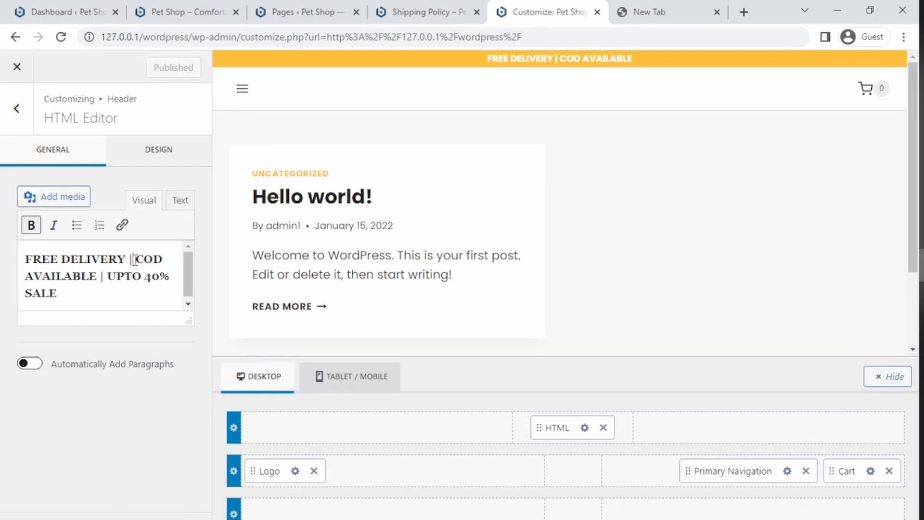
drag(135, 260, 99, 276)
key(BackSpace)
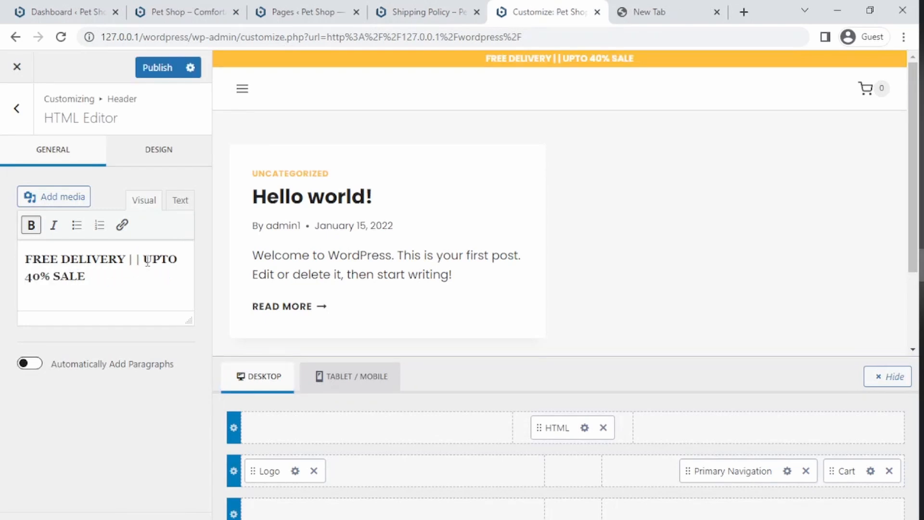
key(BackSpace)
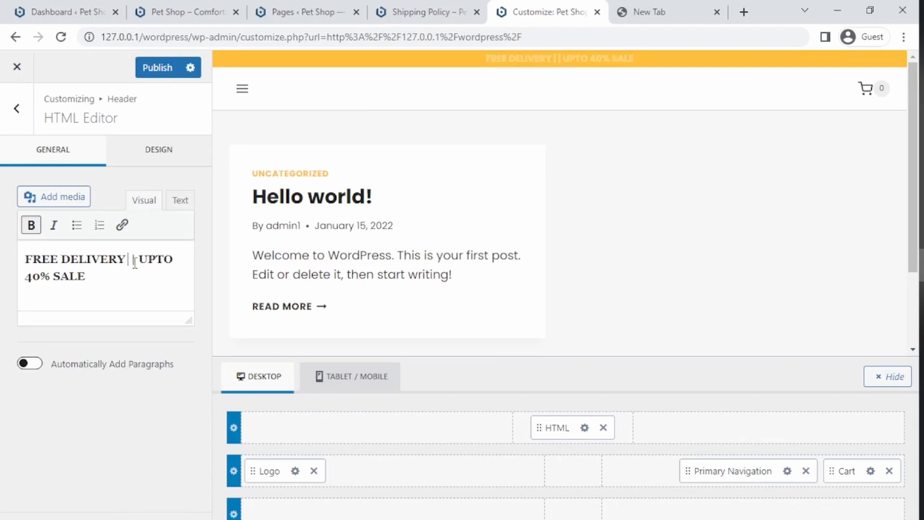
click(158, 71)
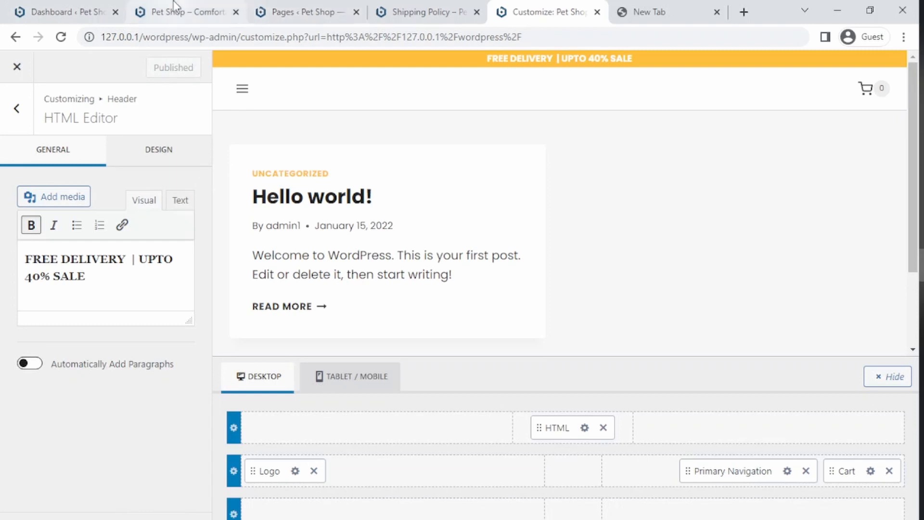
- Reload the live site's home page and compare its announcement bar text with the customizer preview
click(190, 12)
click(229, 38)
key(Return)
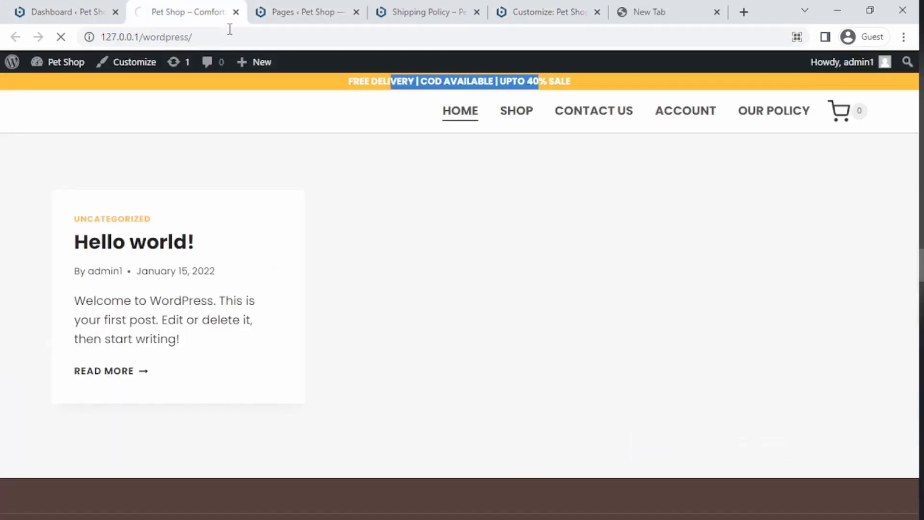
drag(453, 80, 513, 83)
click(448, 100)
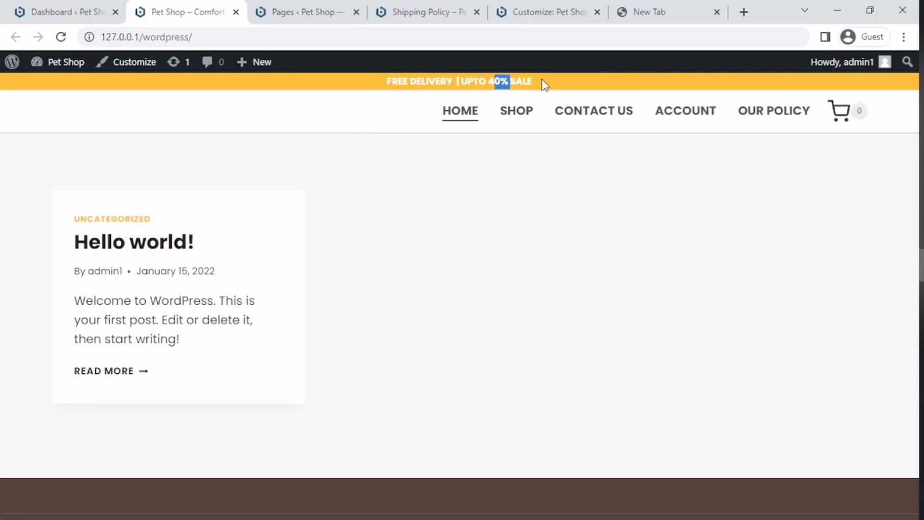
click(326, 3)
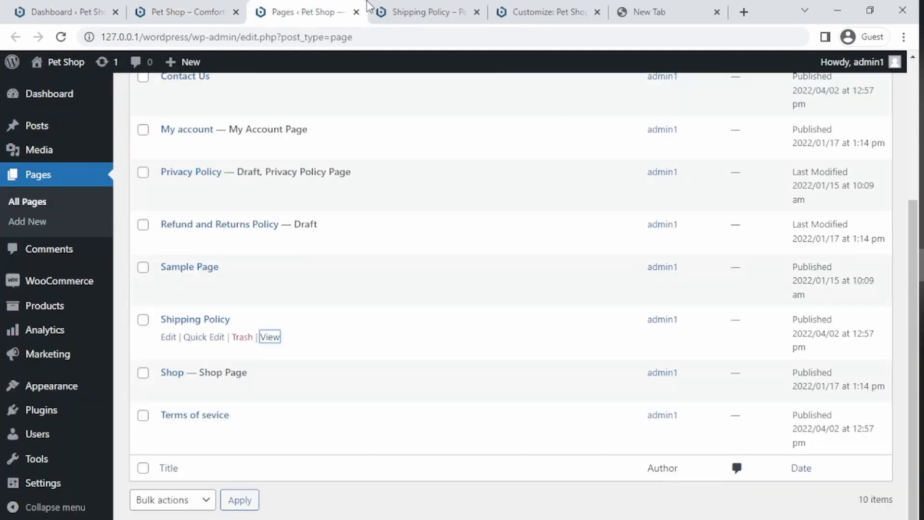
click(405, 6)
click(508, 7)
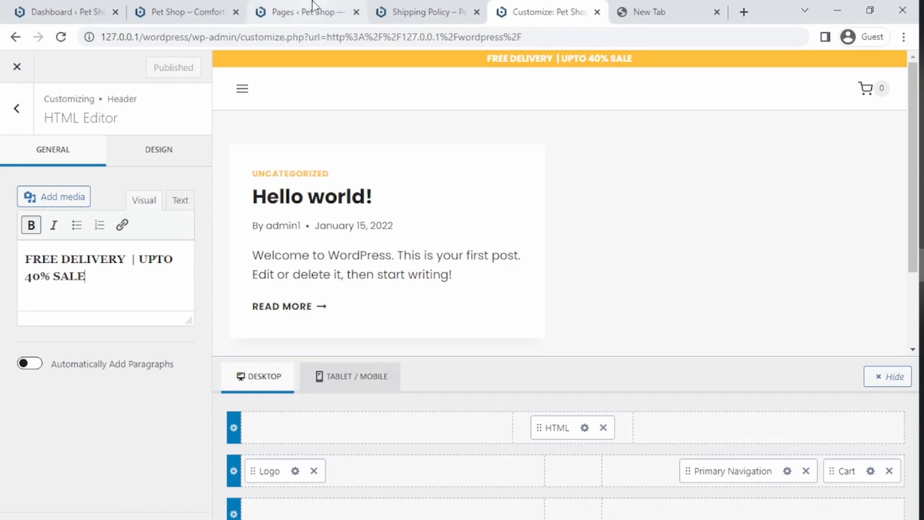
click(197, 14)
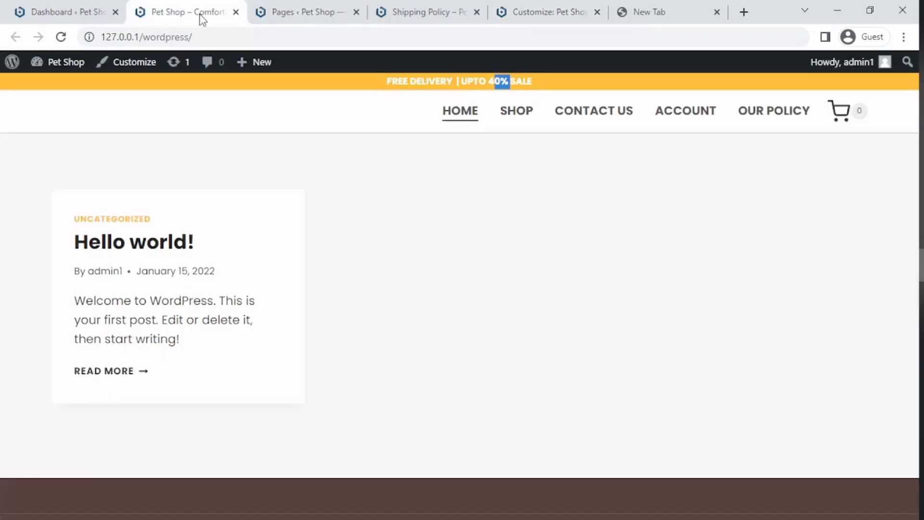
drag(388, 81, 465, 80)
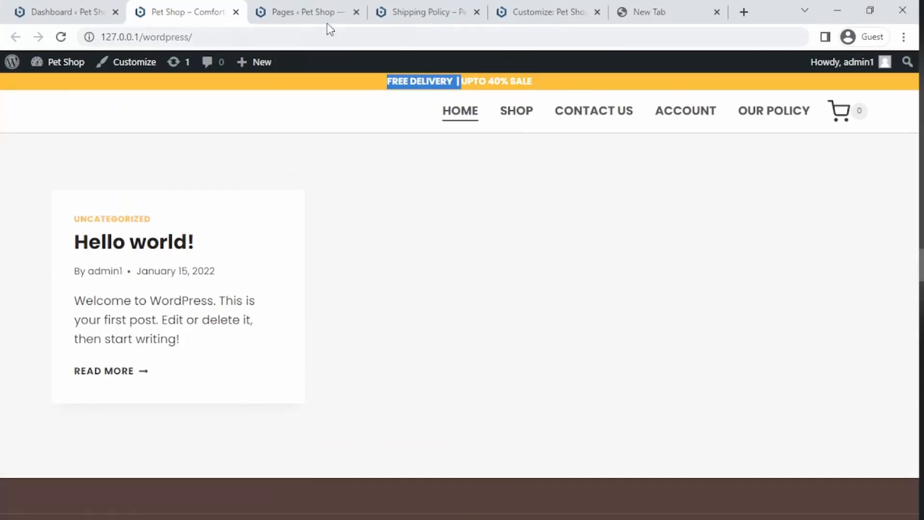
- Return to the customizer, open the top row's HTML element in the tablet/mobile header and delete "COD AVAILABLE" from its text
click(299, 3)
click(376, 4)
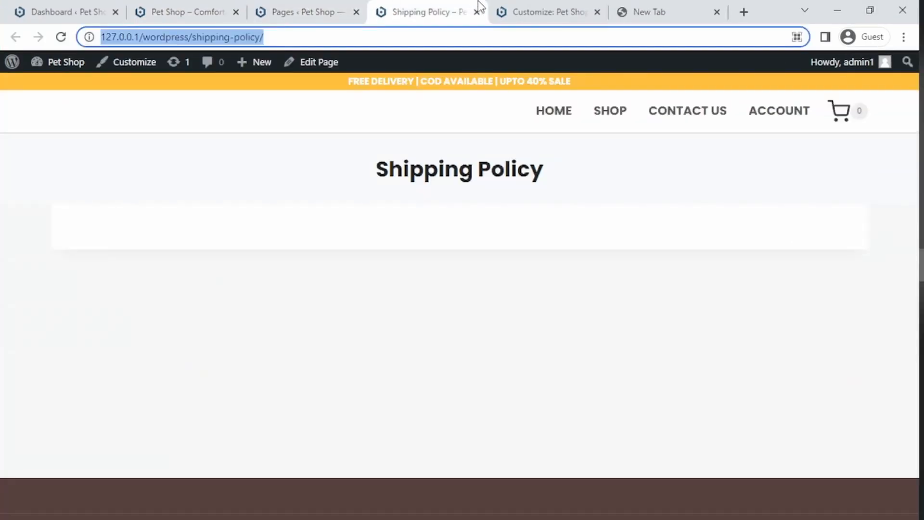
click(532, 7)
click(368, 383)
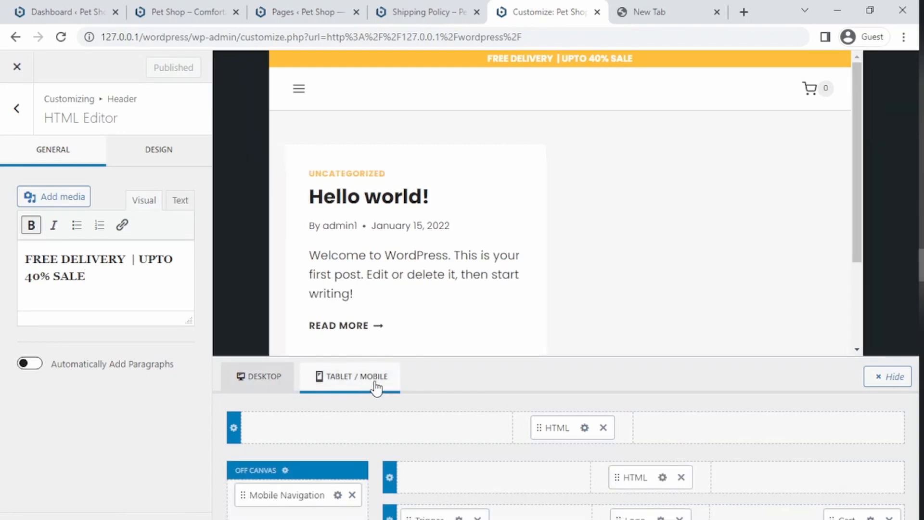
click(663, 428)
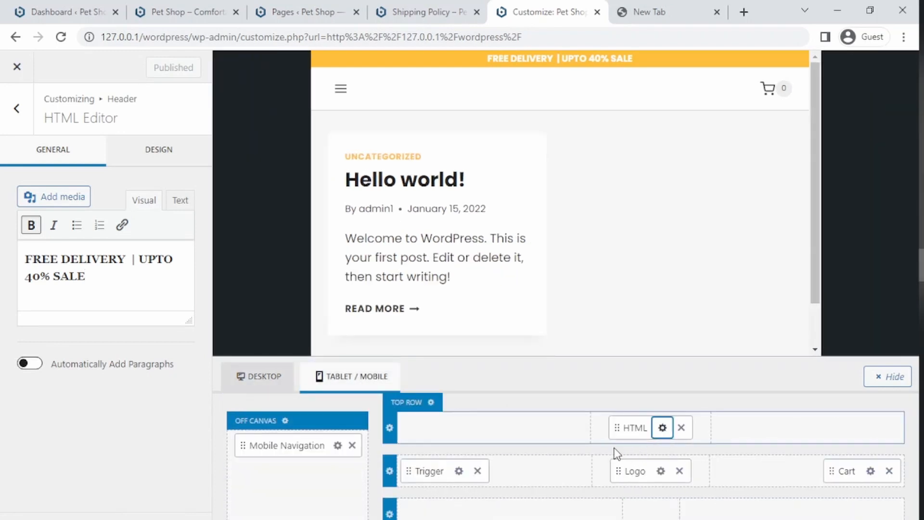
click(112, 272)
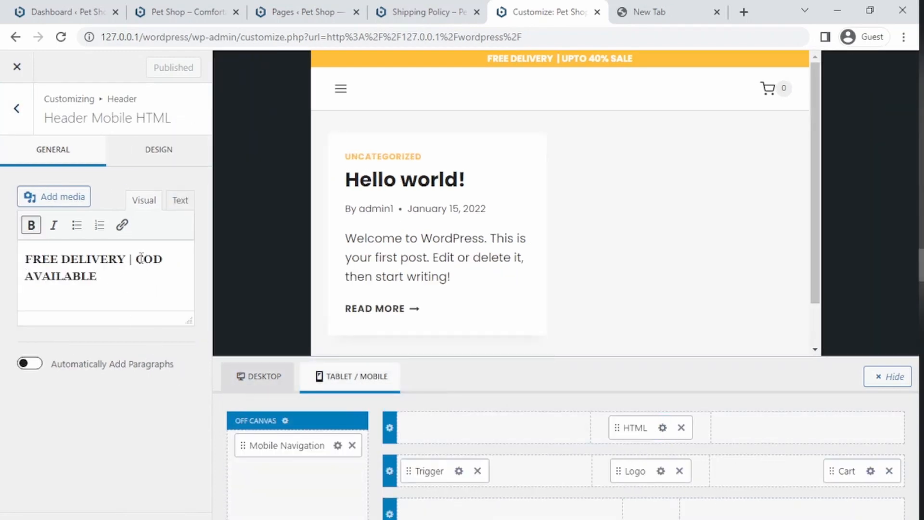
drag(138, 258, 169, 297)
key(BackSpace)
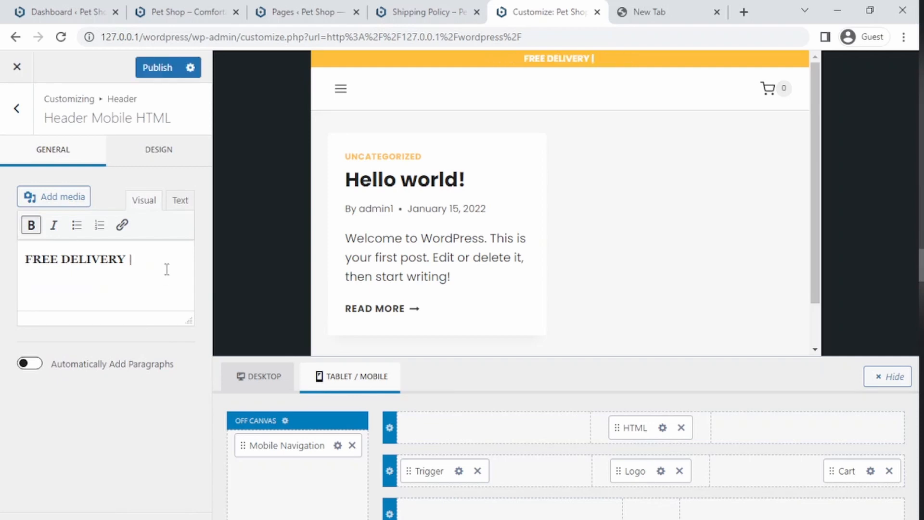
- Complete the mobile announcement text as "FREE DELIVERY | UPTO 40% OFF" and publish the change
text(40% )
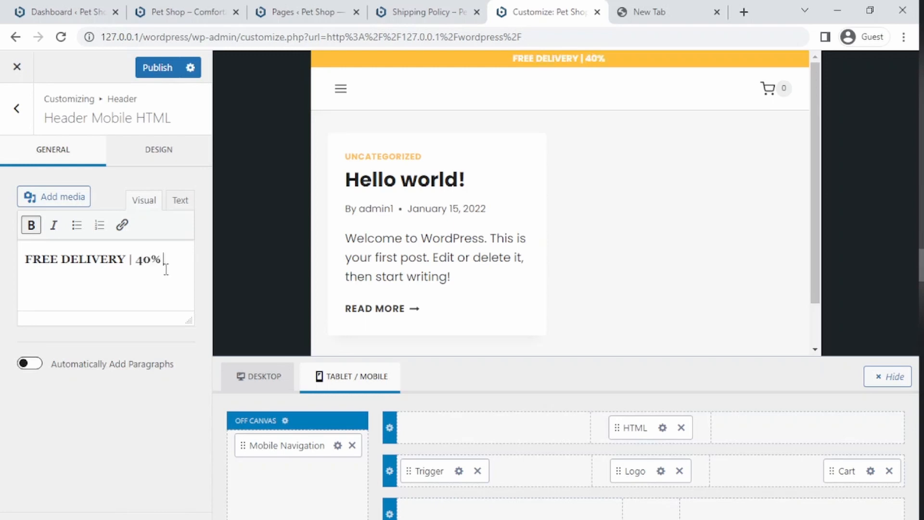
text(OFF)
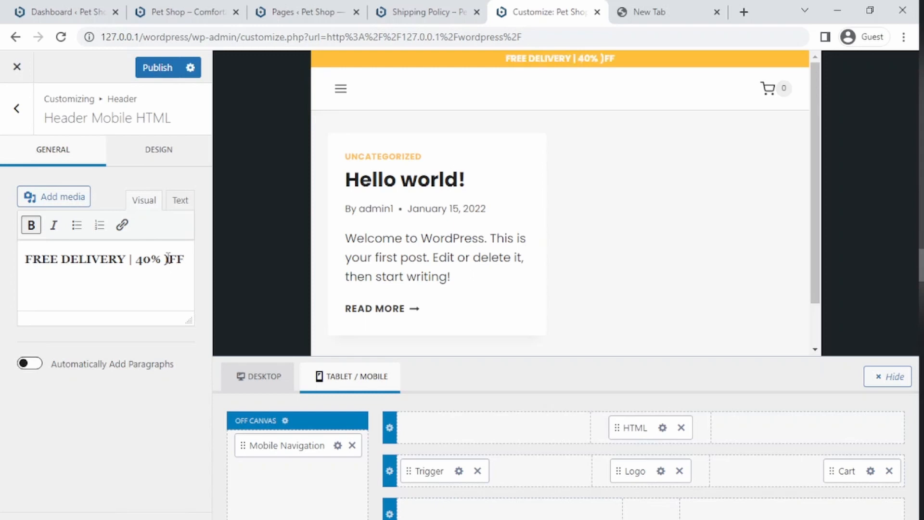
key(BackSpace)
text(O)
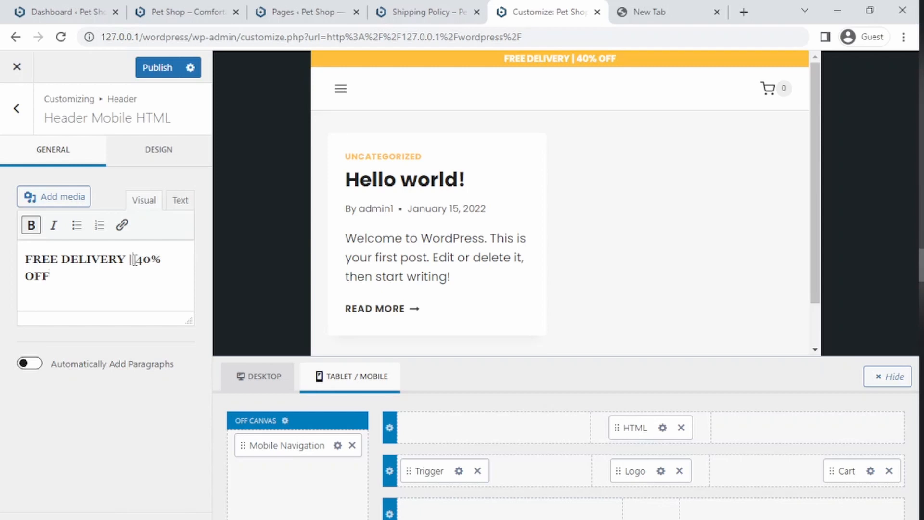
text(UP )
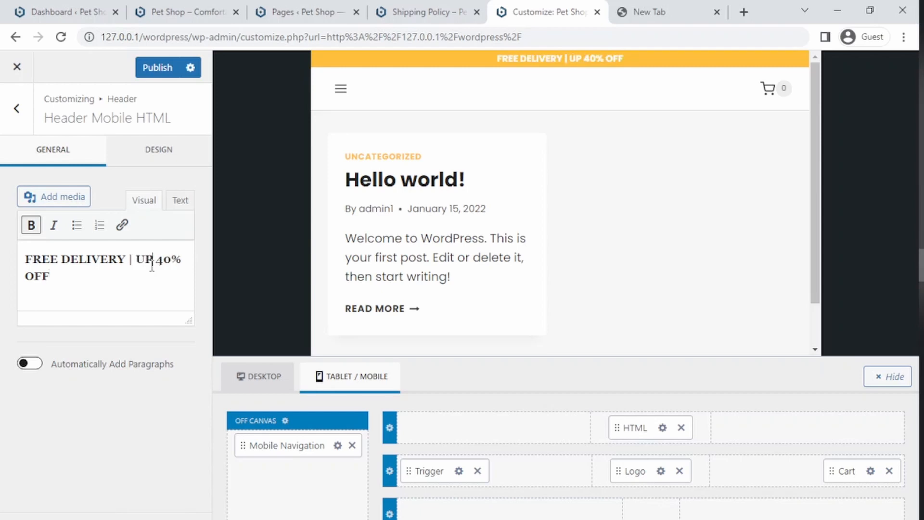
text(TO)
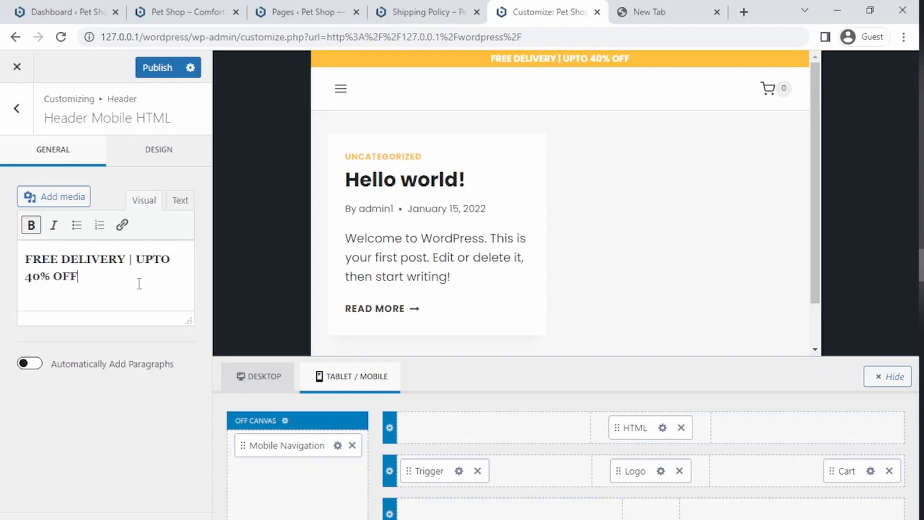
click(166, 67)
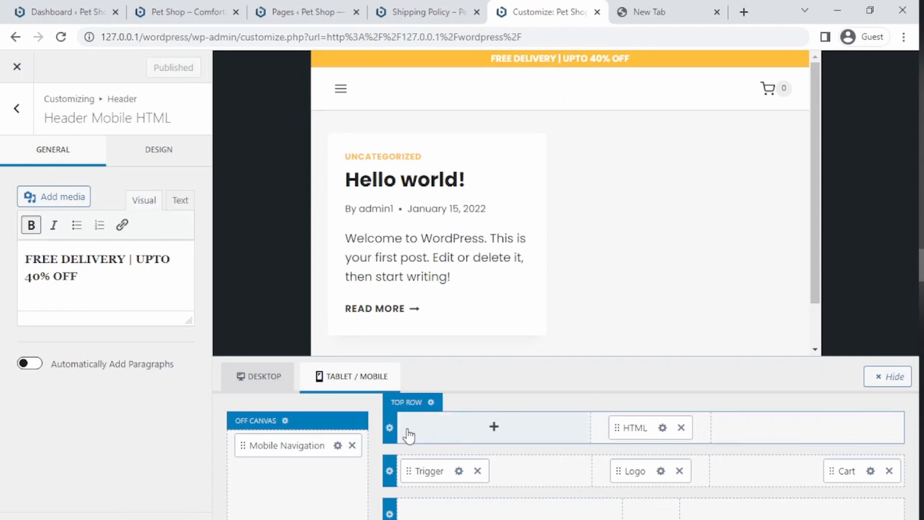
- Open the header's top row design settings and try the near-black background color 222222
click(161, 163)
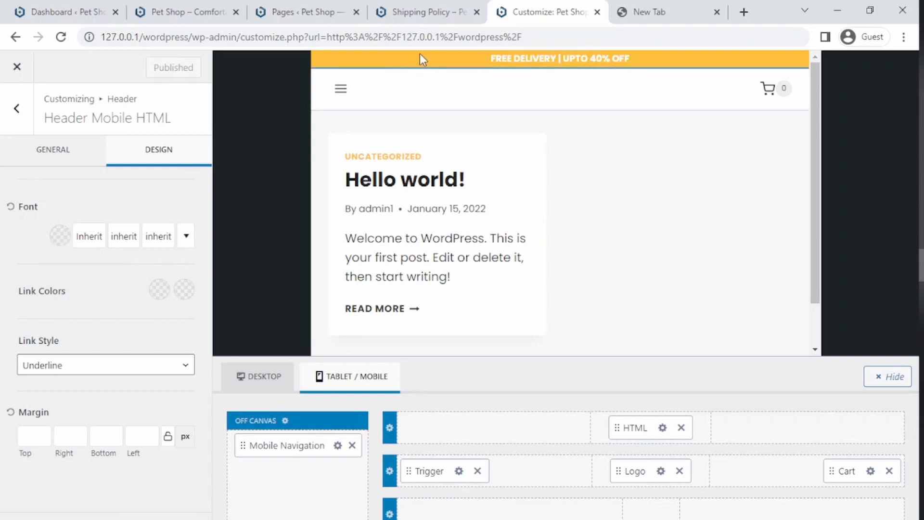
click(389, 429)
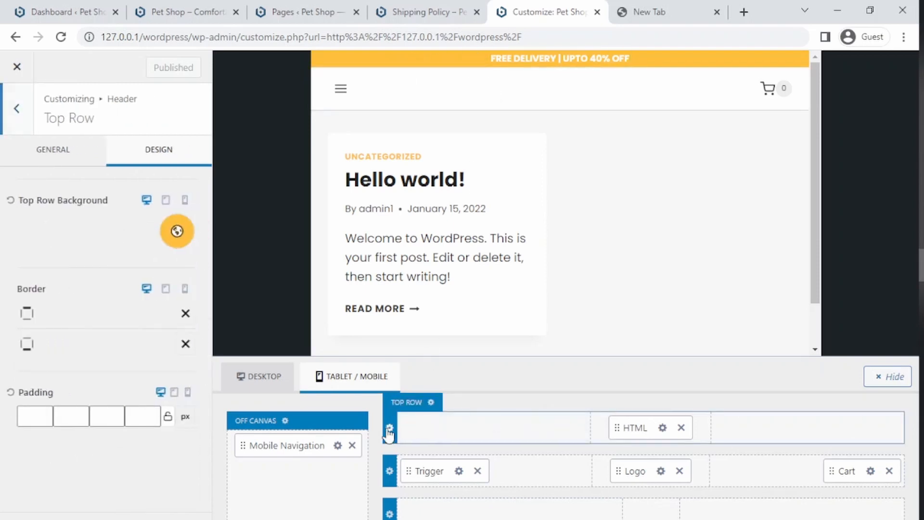
click(177, 232)
click(80, 514)
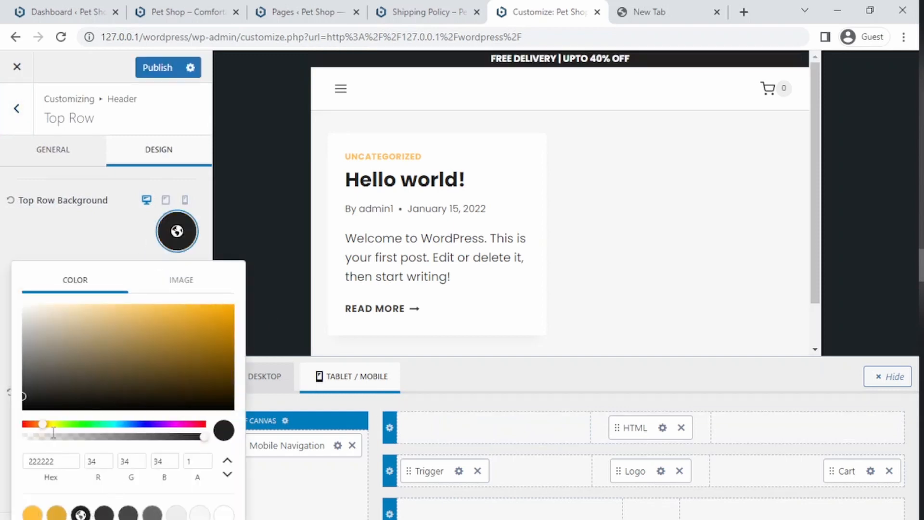
click(67, 233)
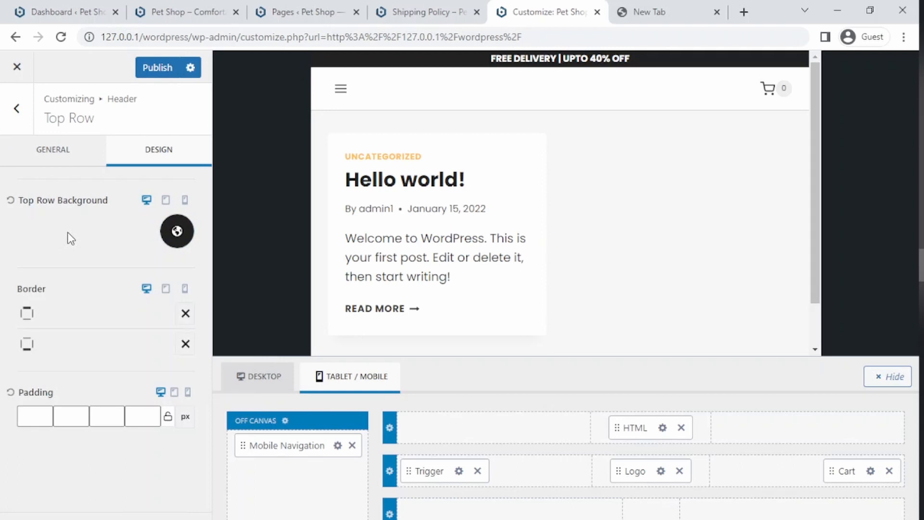
- Restore the top row's background to the yellow palette color FFBF3B
click(167, 236)
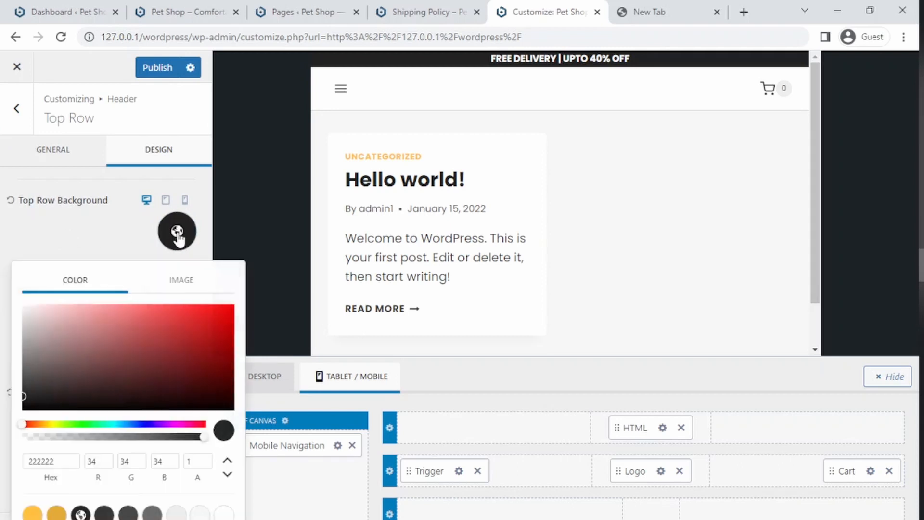
click(33, 512)
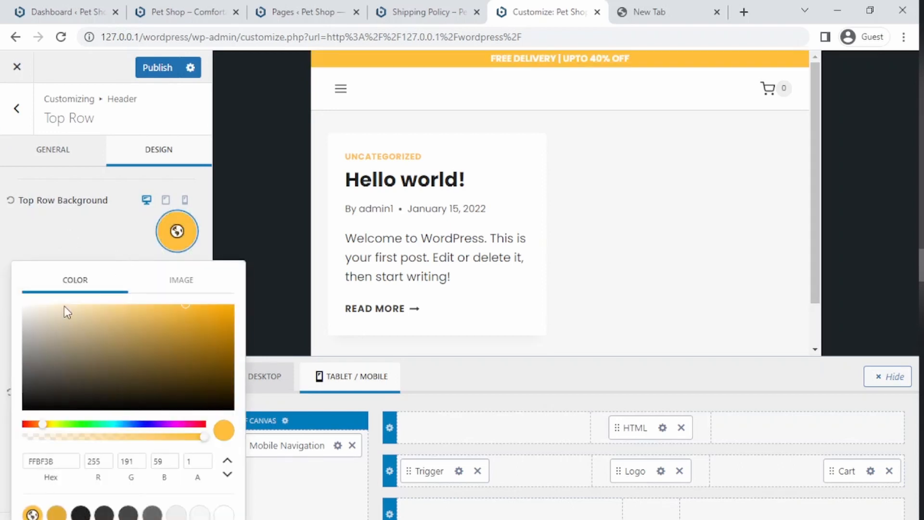
click(99, 224)
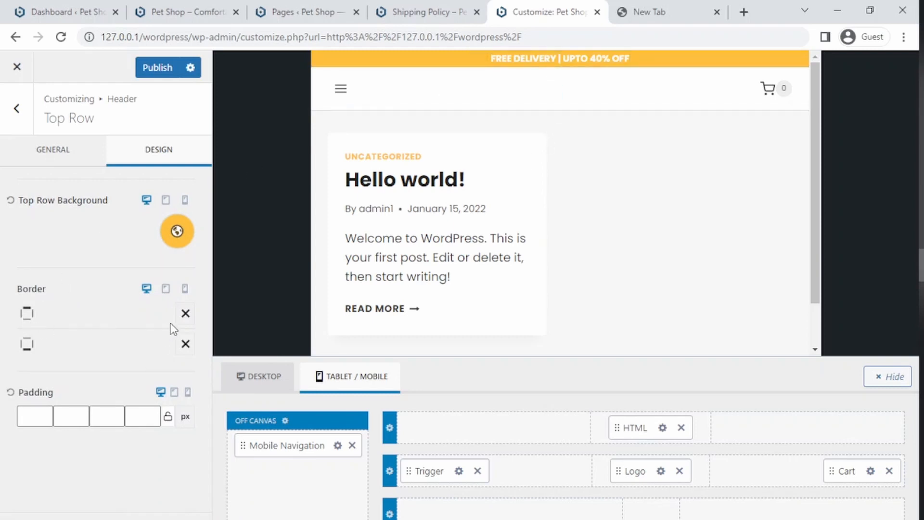
- Try a dashed style for the top row's upper border, then set it back to none
click(188, 317)
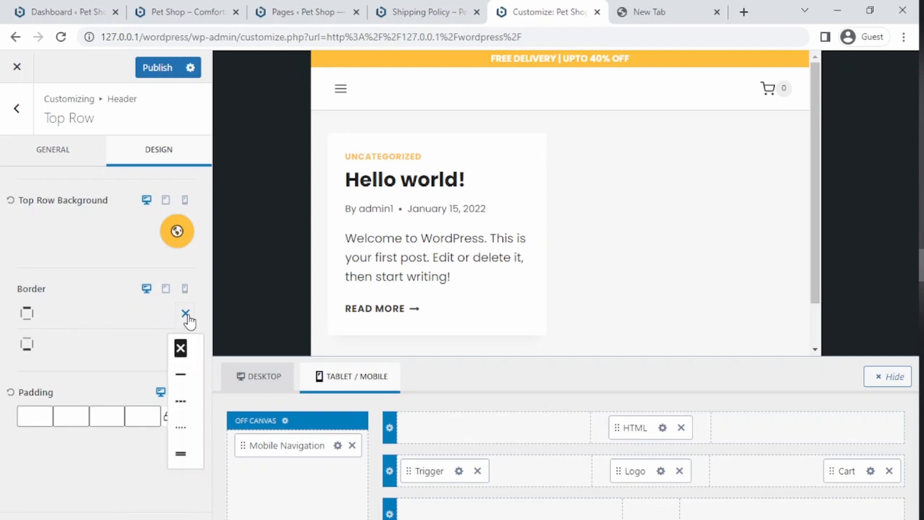
click(184, 407)
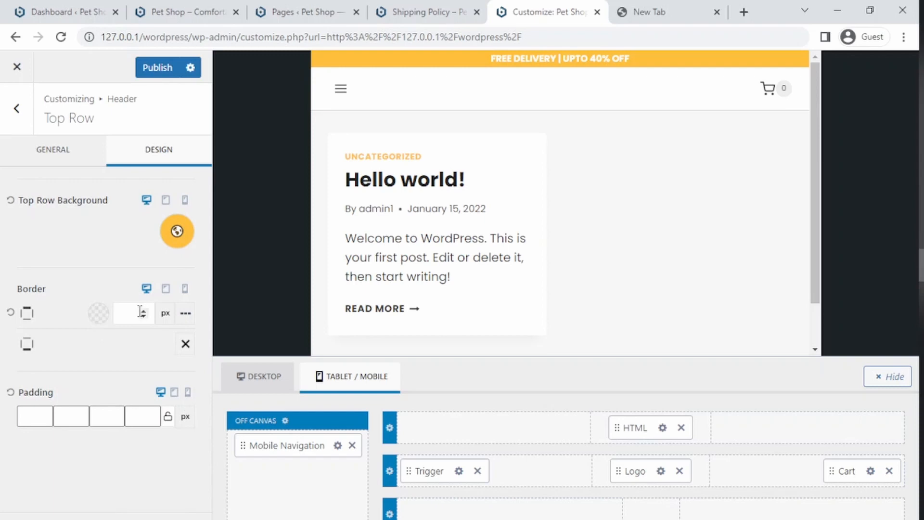
click(183, 315)
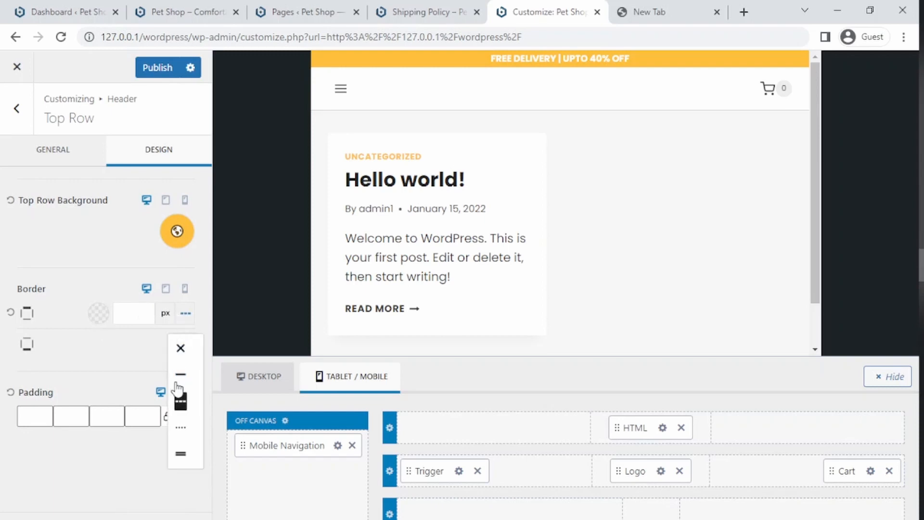
click(180, 348)
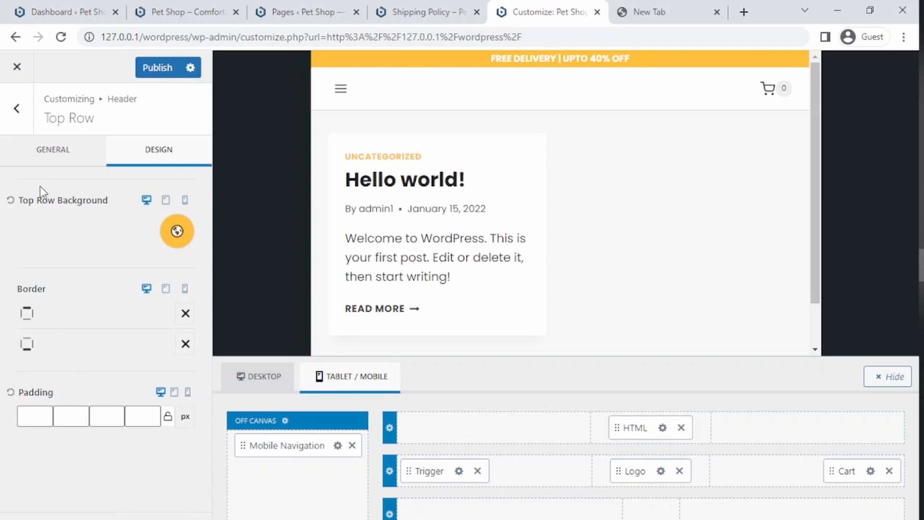
- Review the top row's general layout settings and the desktop header arrangement, then reload the live home page to check its header
click(53, 153)
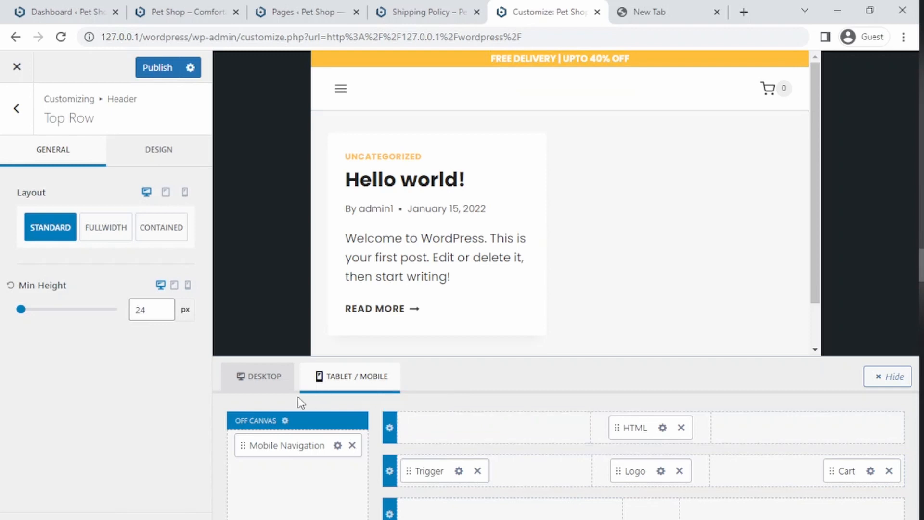
click(256, 385)
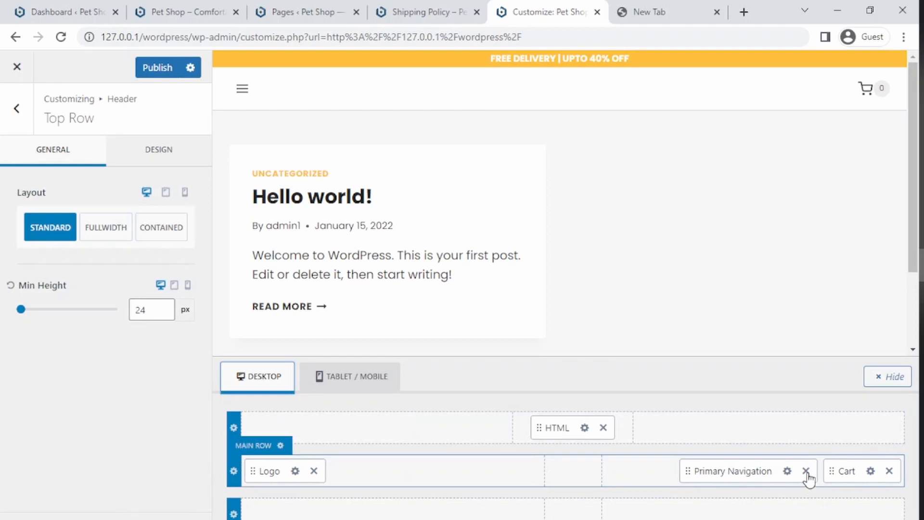
click(172, 11)
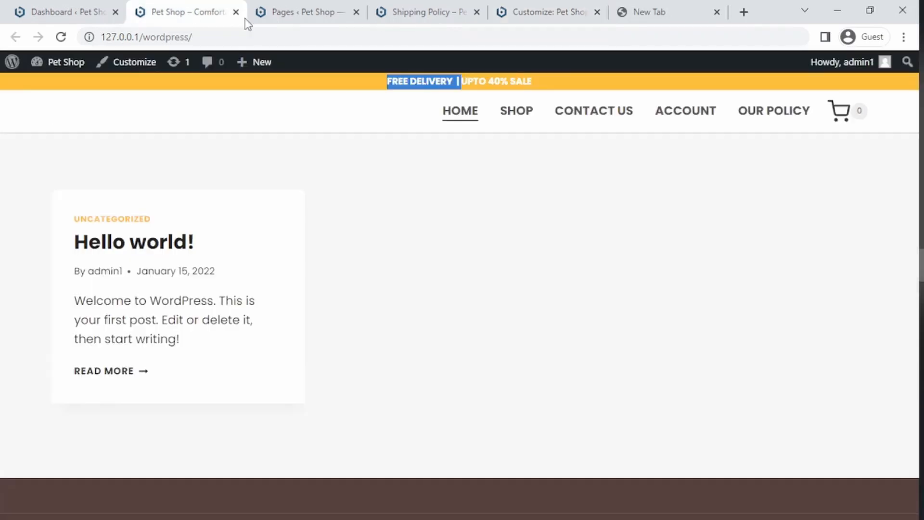
click(404, 186)
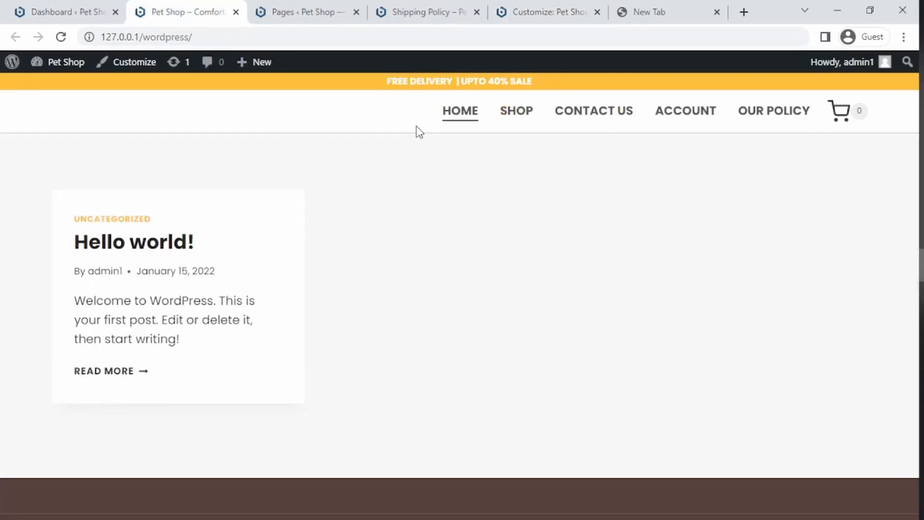
click(195, 33)
key(Return)
- Compare the header on the live Shipping Policy page with the home page, and return to the customizer
click(273, 6)
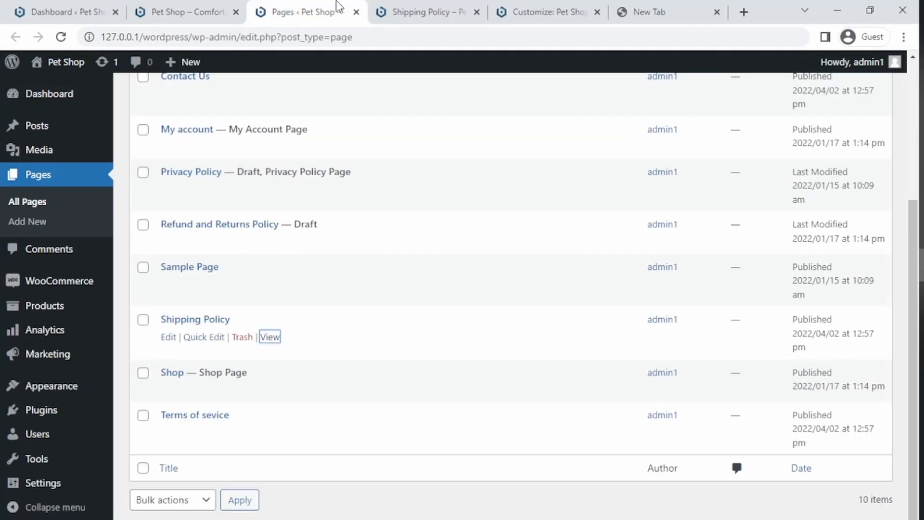
click(492, 7)
click(418, 7)
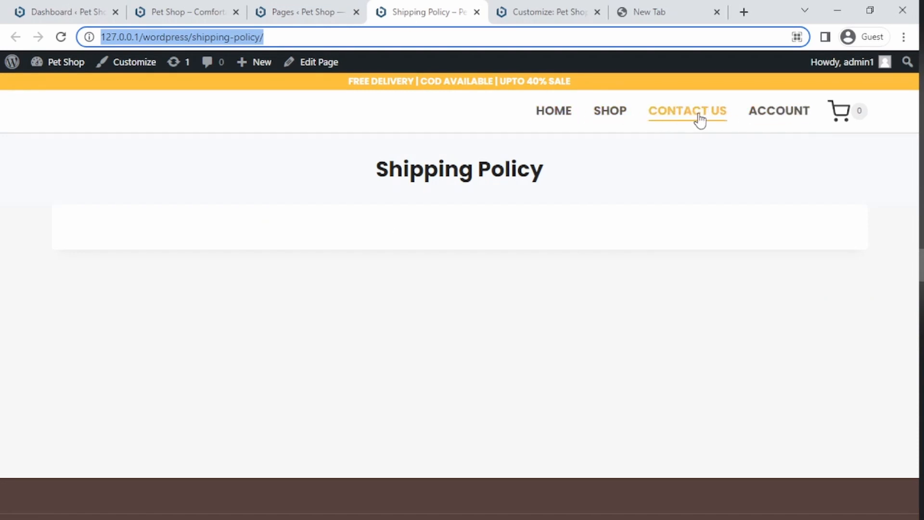
click(617, 149)
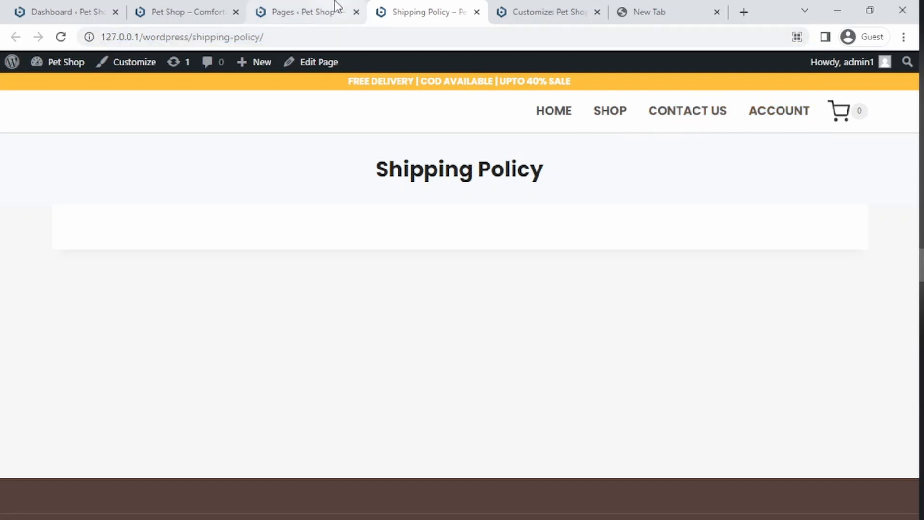
click(340, 14)
click(402, 6)
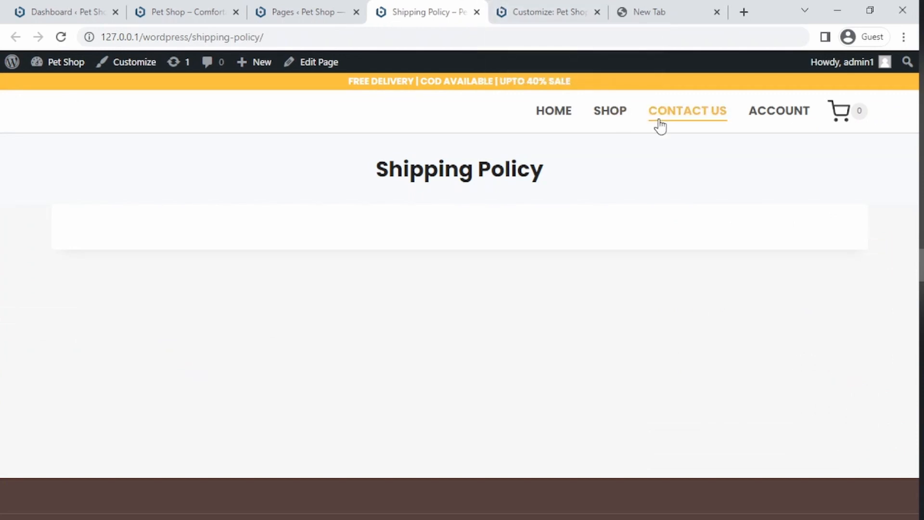
click(292, 5)
click(387, 7)
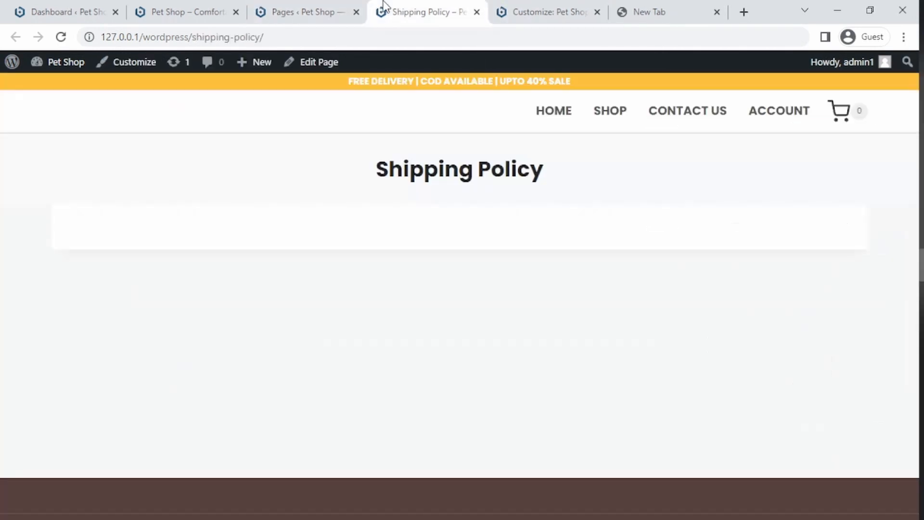
click(216, 6)
click(273, 3)
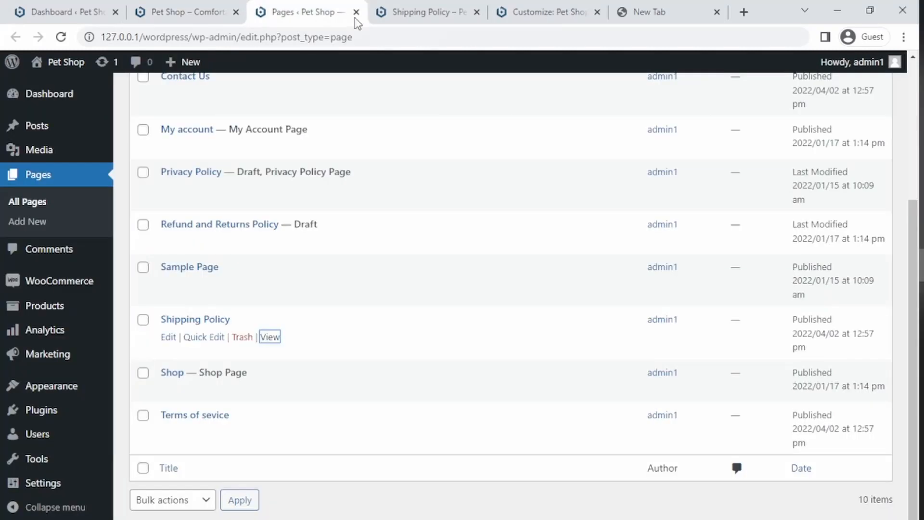
click(423, 2)
click(527, 2)
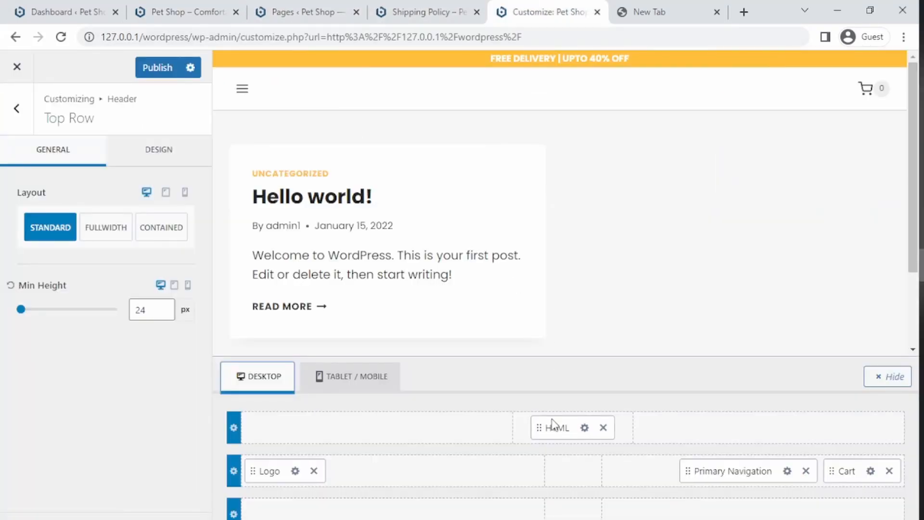
- Open the Primary Navigation's menu selection and review which menu is assigned to each theme location
click(787, 471)
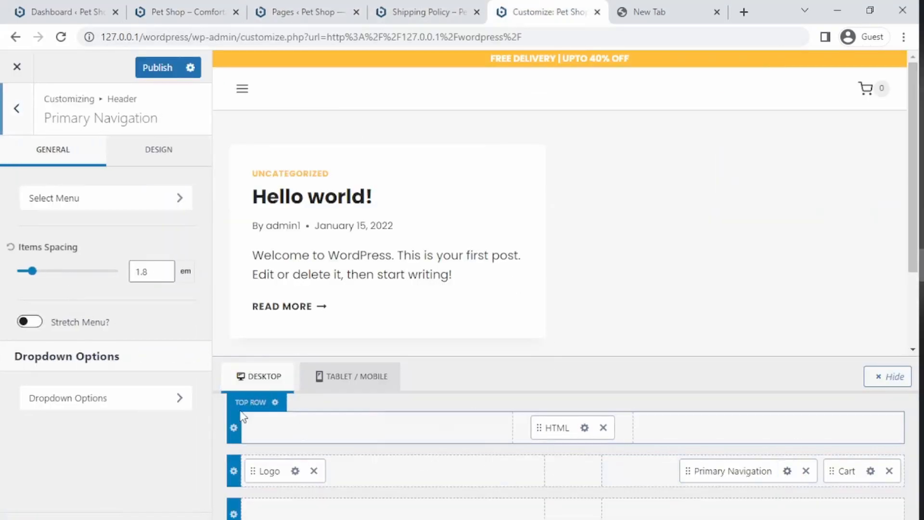
click(69, 197)
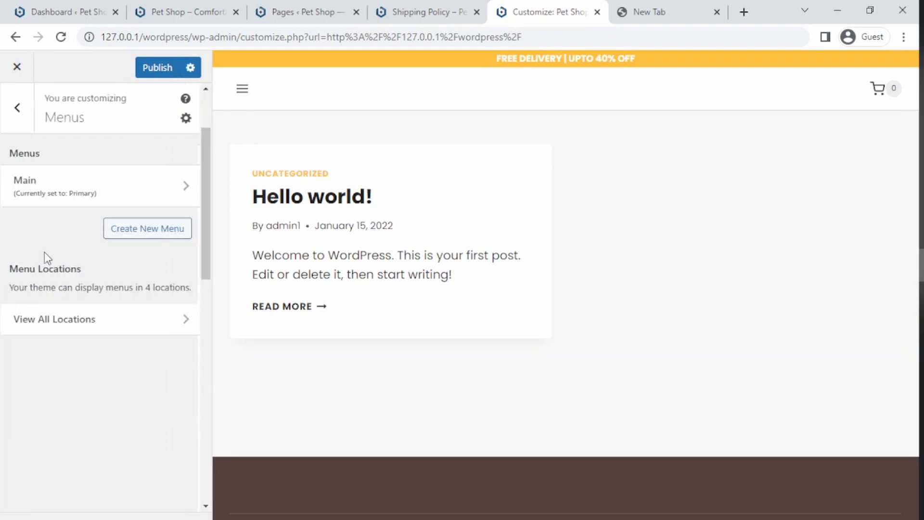
click(62, 318)
scroll(197, 241, down, 2)
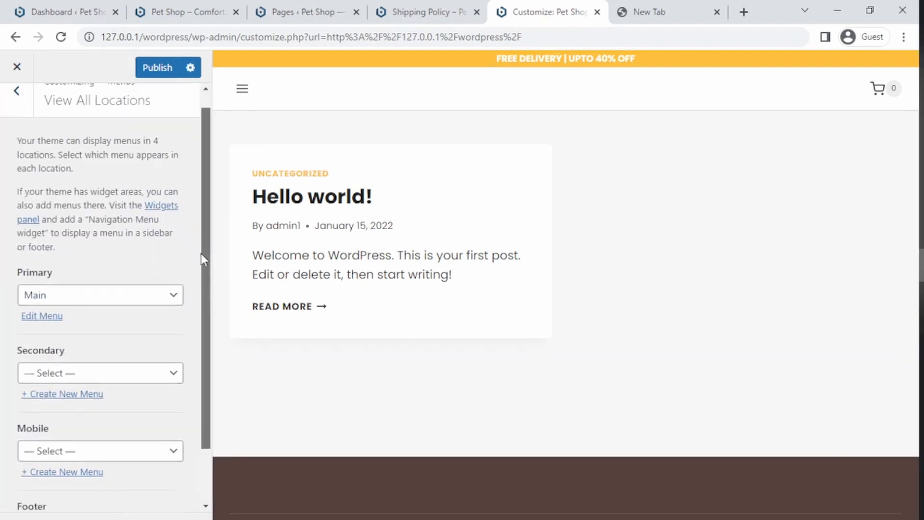
click(134, 248)
click(115, 276)
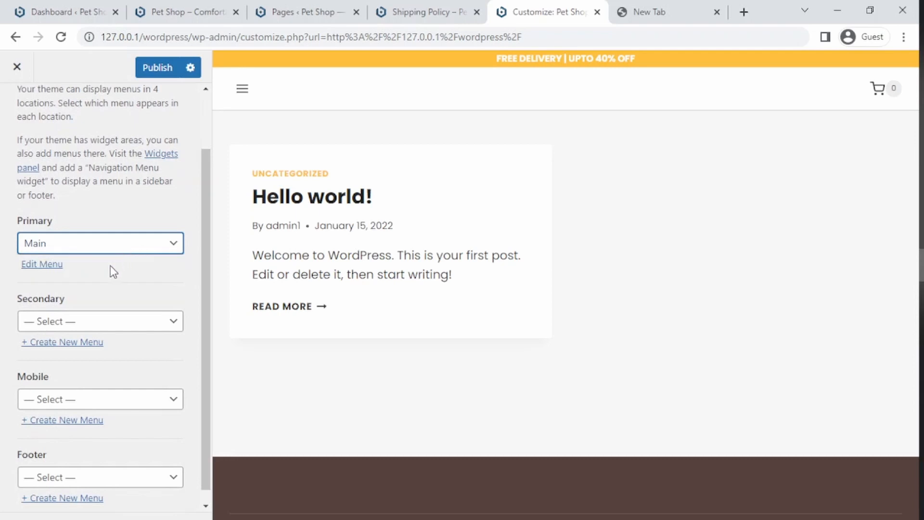
scroll(184, 305, down, 1)
scroll(178, 303, up, 2)
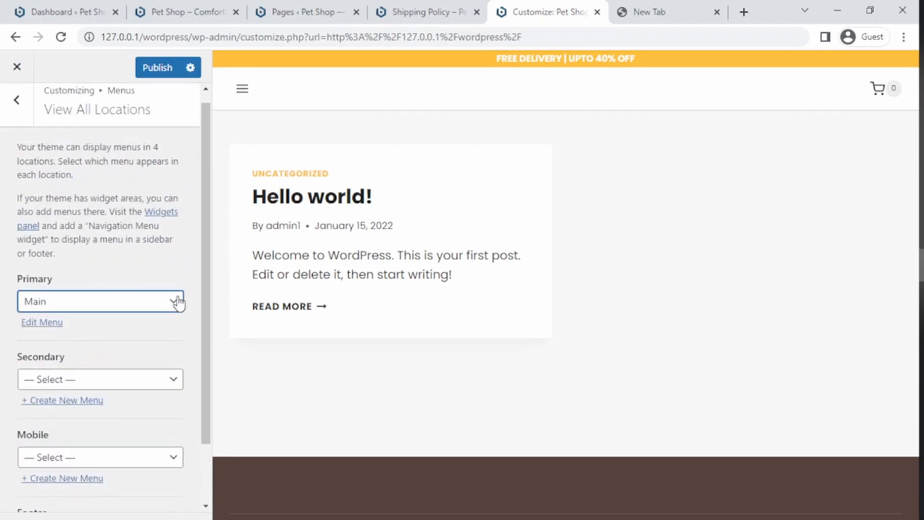
scroll(36, 120, down, 1)
scroll(157, 189, up, 2)
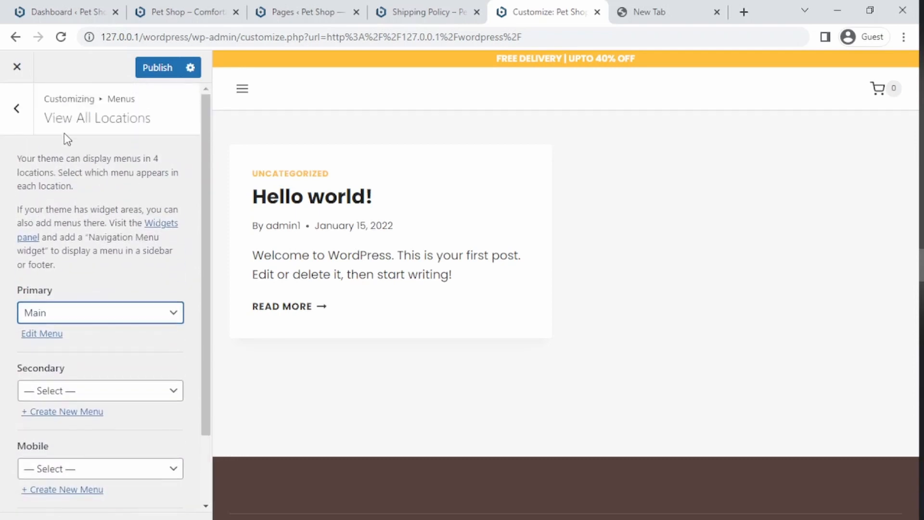
- Leave the menu locations, check the items of the expanded mobile menu in the preview, and close it
click(13, 109)
click(243, 91)
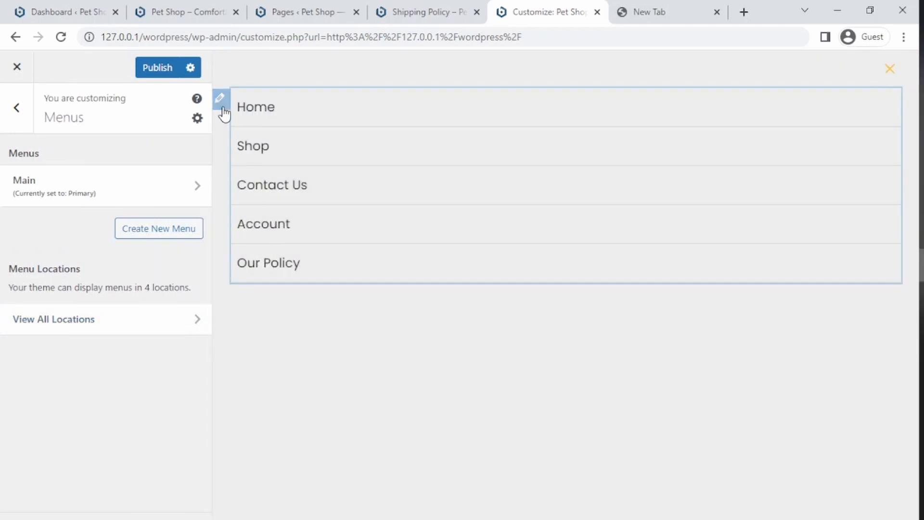
click(14, 107)
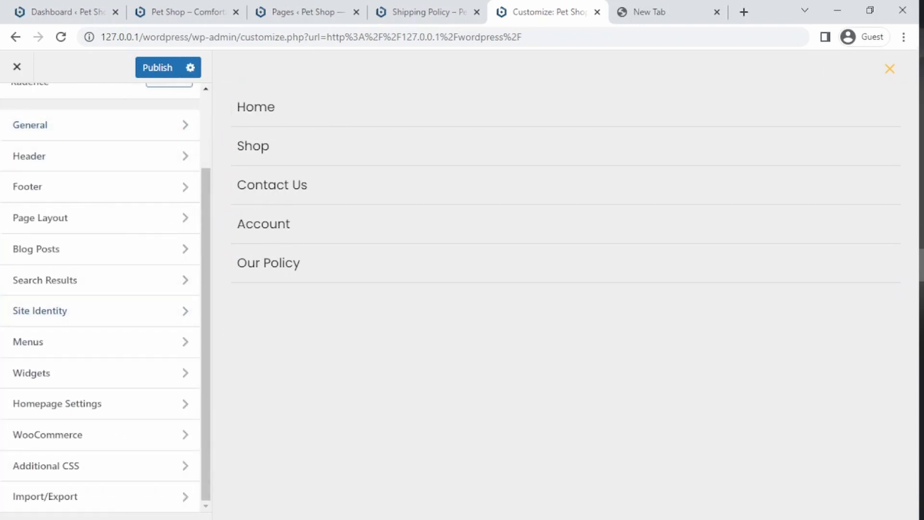
click(890, 71)
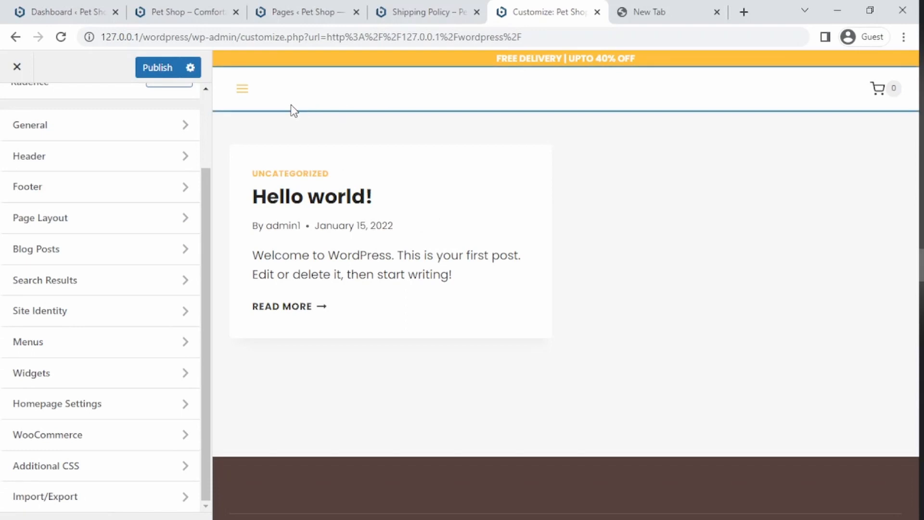
- Publish the customizer changes, open the Header section, and reload the live home page to check its header
click(151, 71)
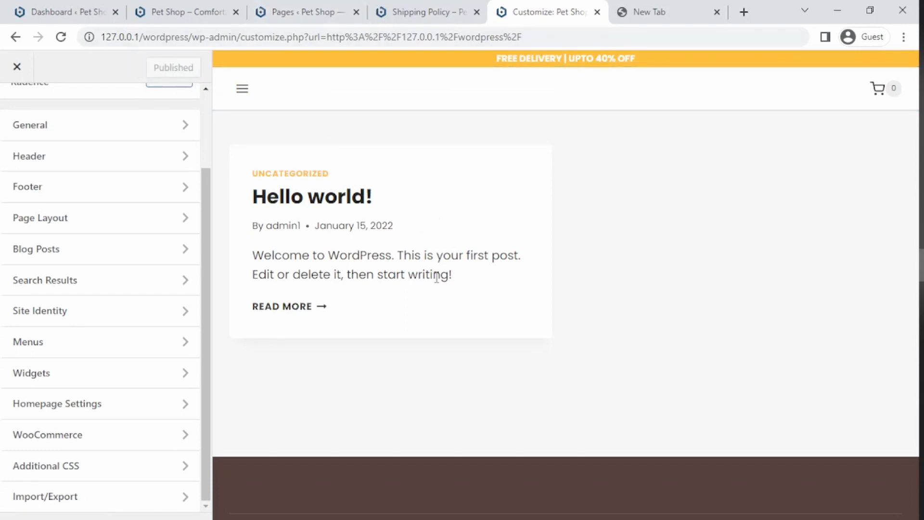
click(101, 158)
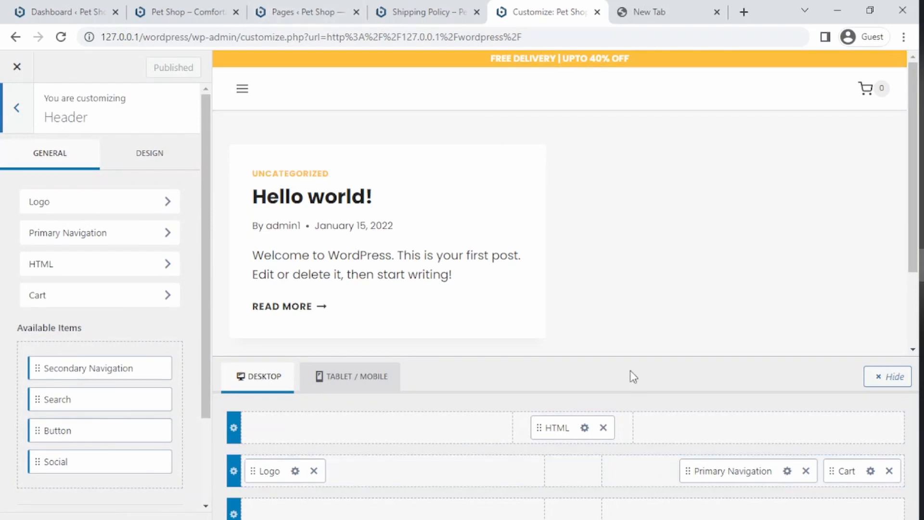
click(186, 12)
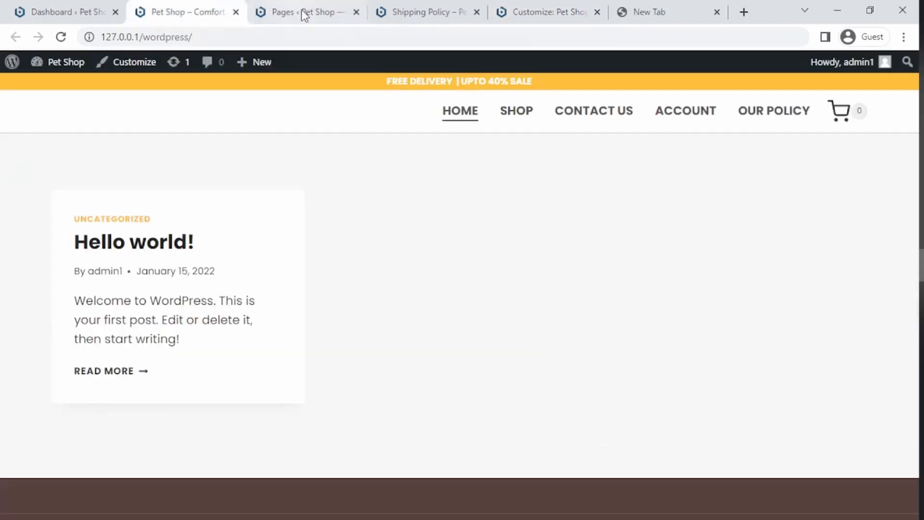
click(322, 30)
key(Return)
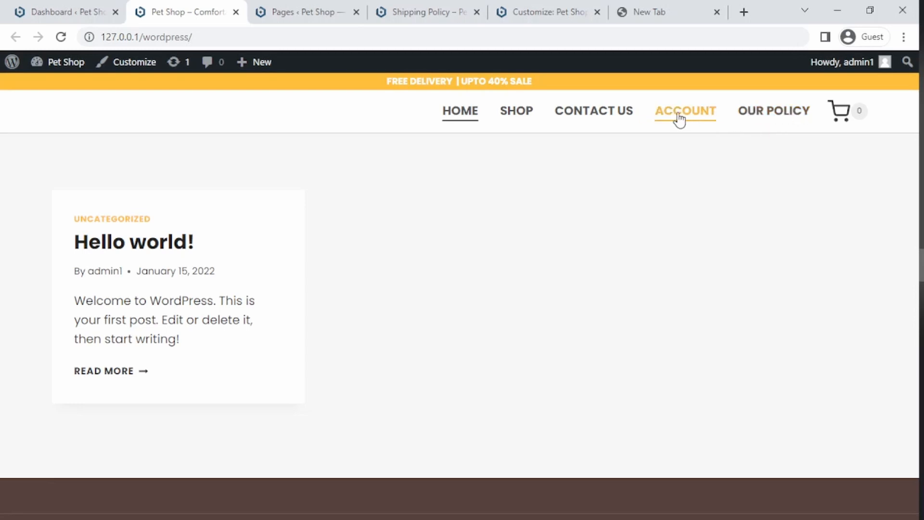
- Open the customizer from the live Shipping Policy page and open the Main menu for editing
click(318, 14)
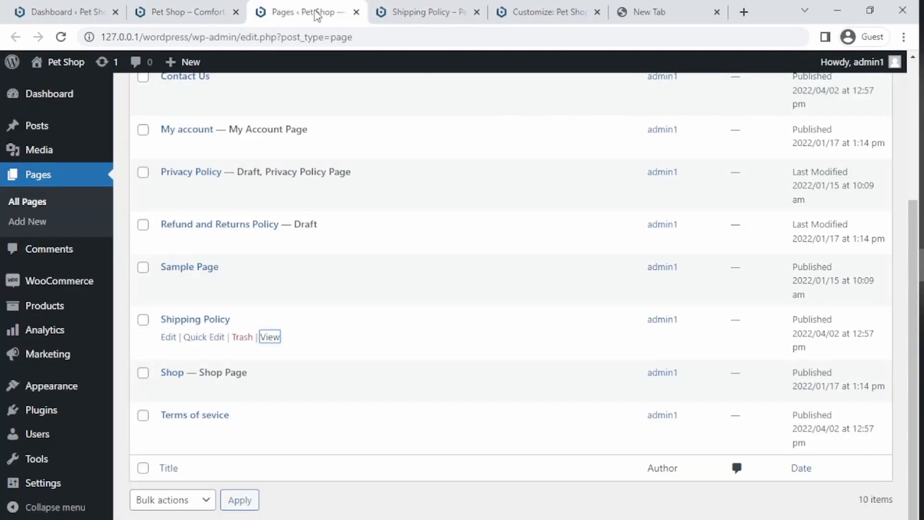
click(422, 9)
click(527, 6)
click(415, 1)
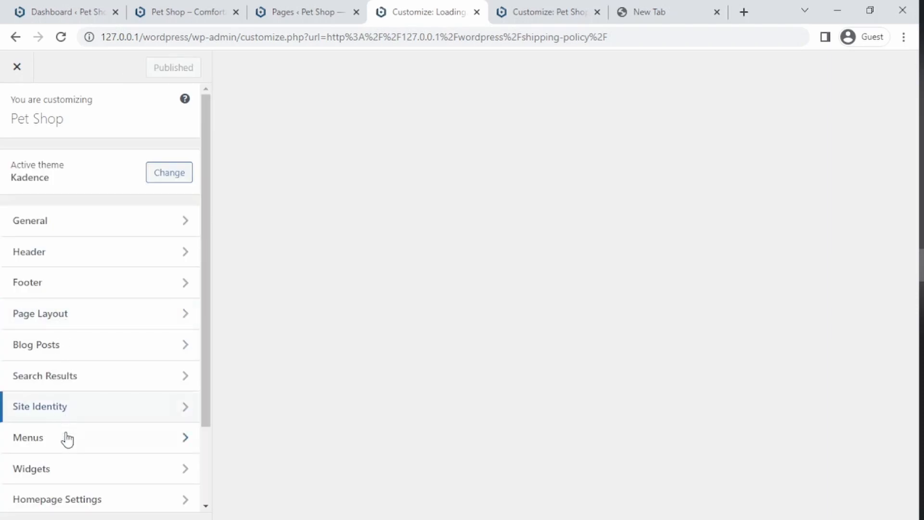
click(66, 439)
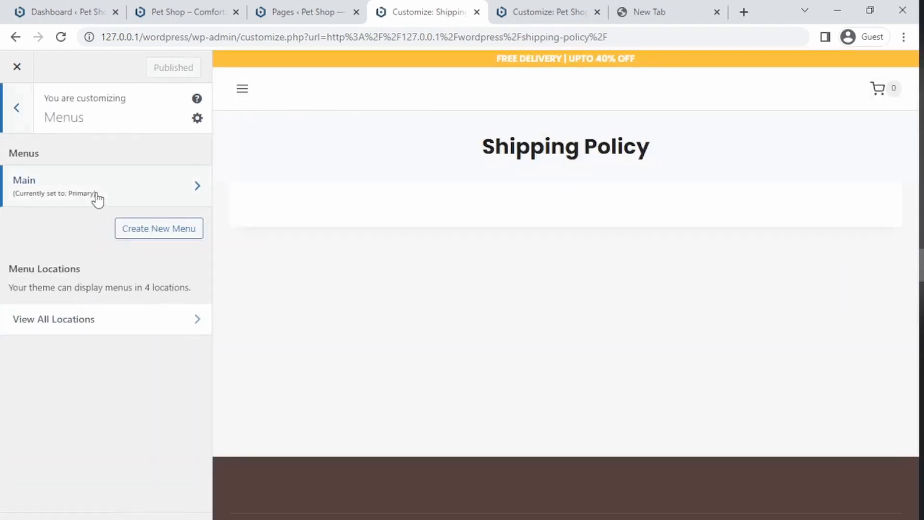
click(95, 198)
- Move the Our Policy item above Account and Contact Us in the Main menu, with the mobile menu expanded in the preview
drag(52, 367, 49, 314)
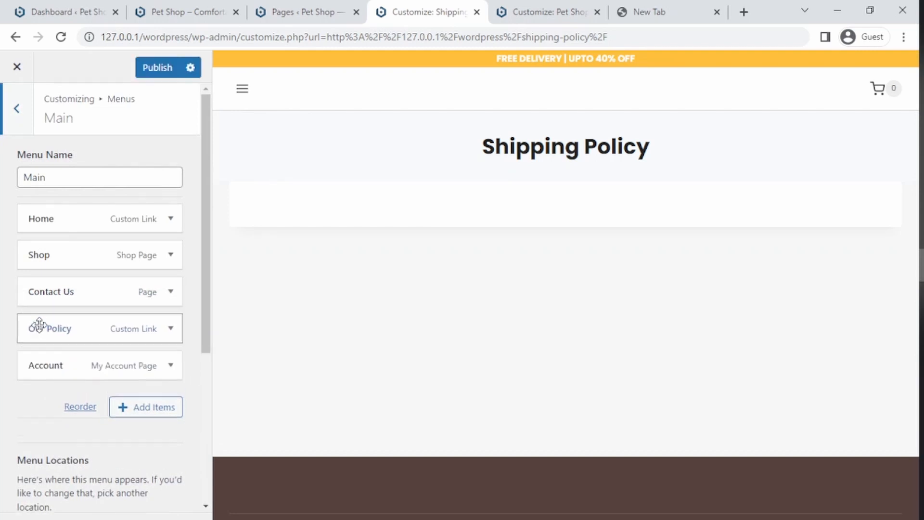
click(242, 88)
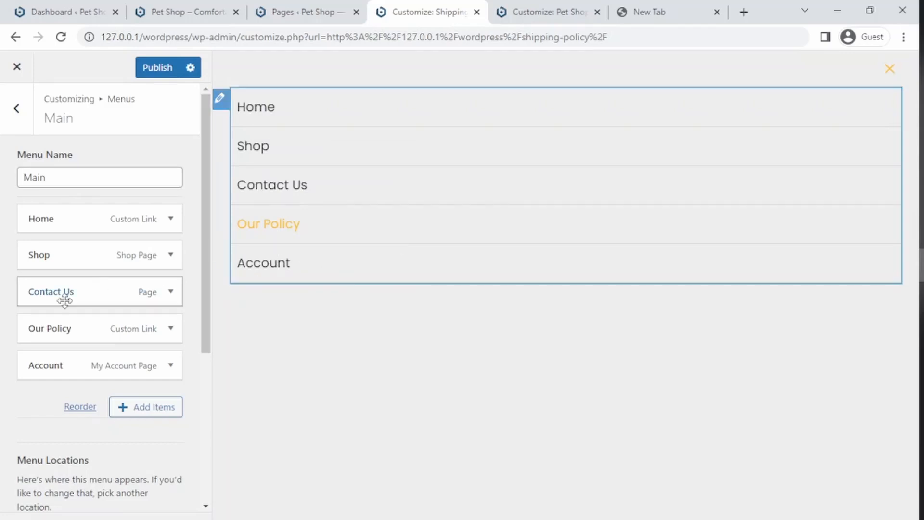
drag(56, 330, 43, 291)
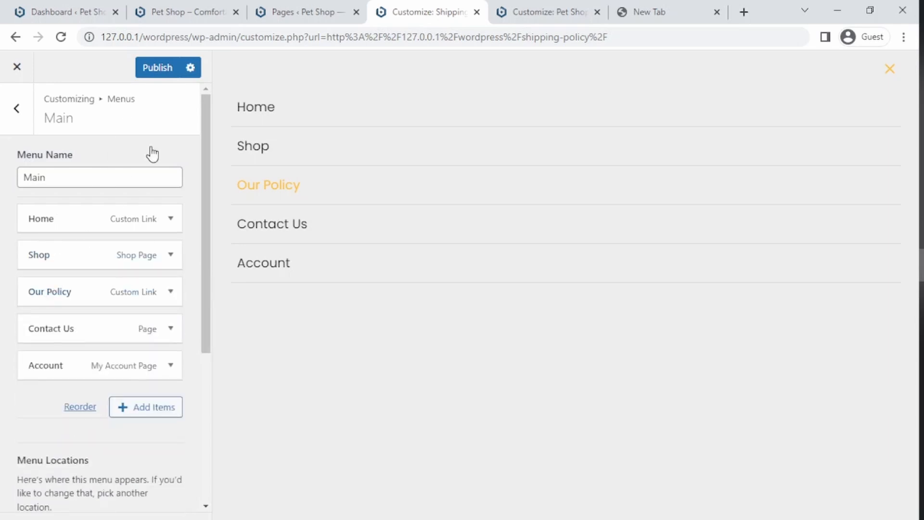
- Publish the new menu order, return to the customizer's main section list, and close the expanded mobile menu in the preview
click(157, 68)
click(17, 108)
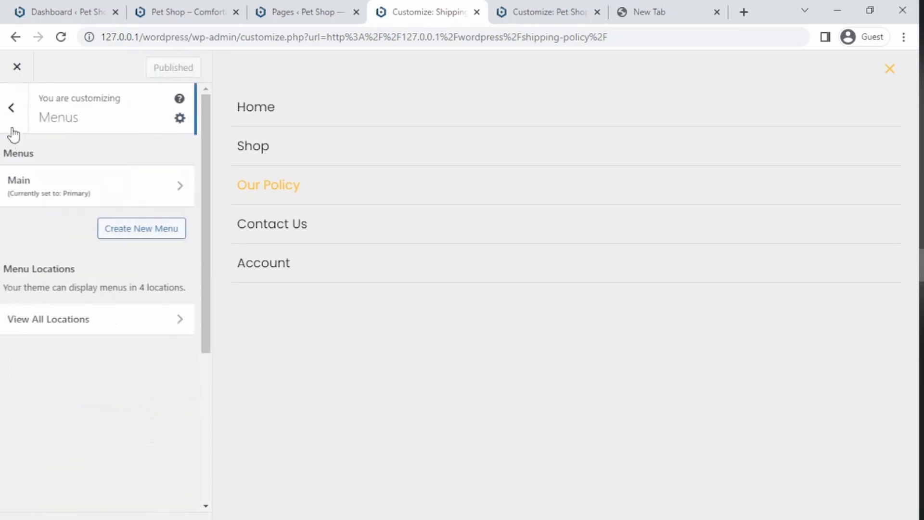
click(18, 126)
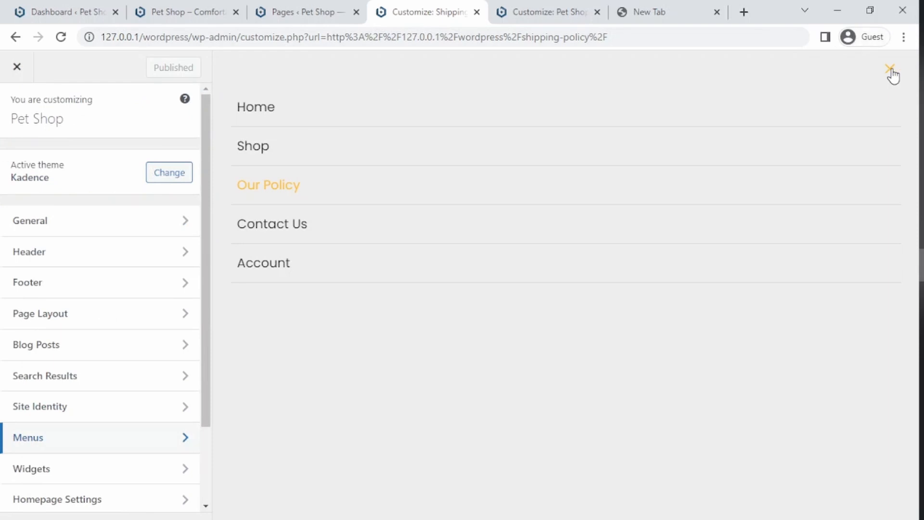
click(891, 69)
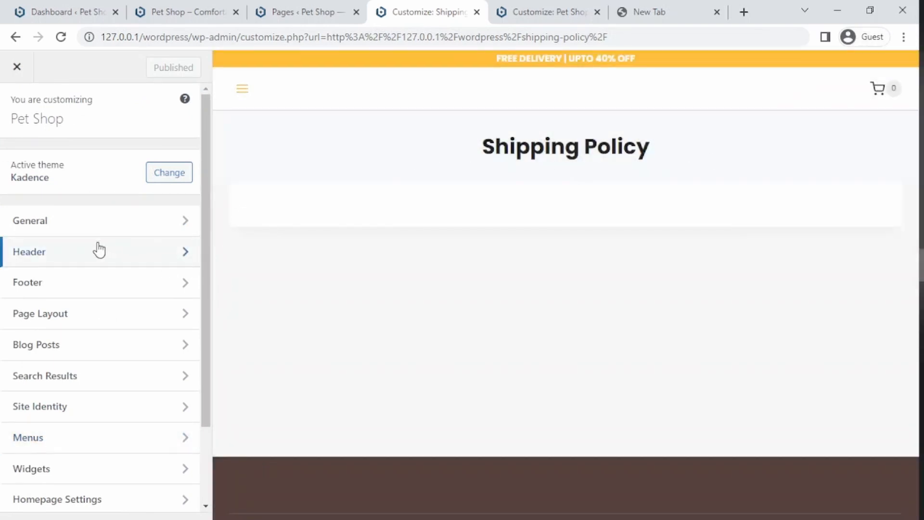
- Reload the live home page to check the order of the header menu items
click(299, 9)
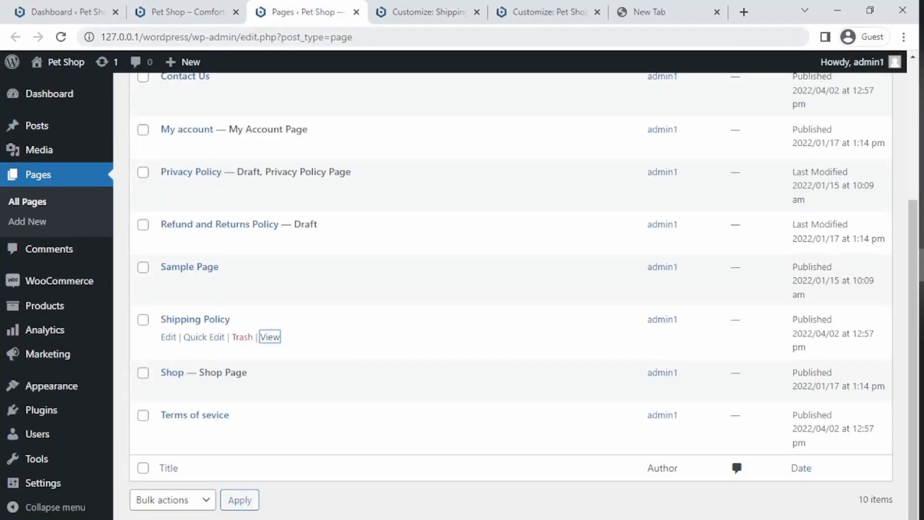
click(203, 6)
click(259, 35)
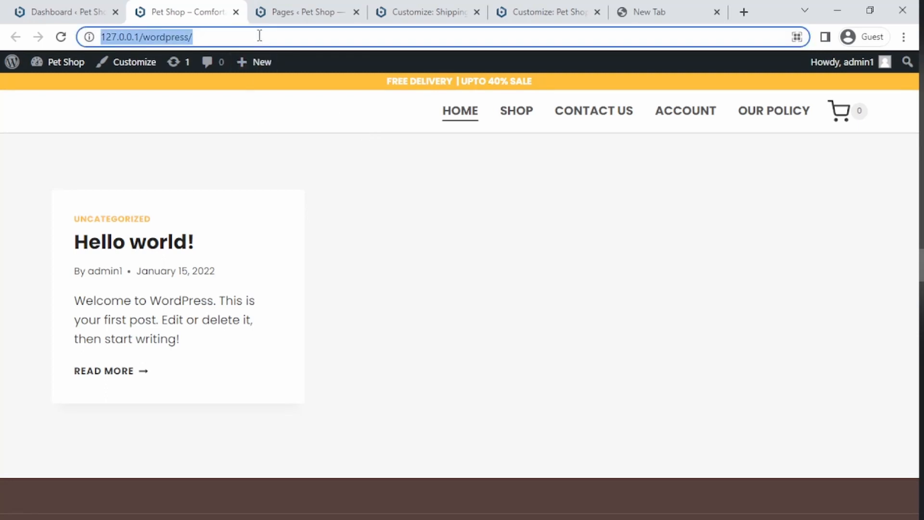
key(Return)
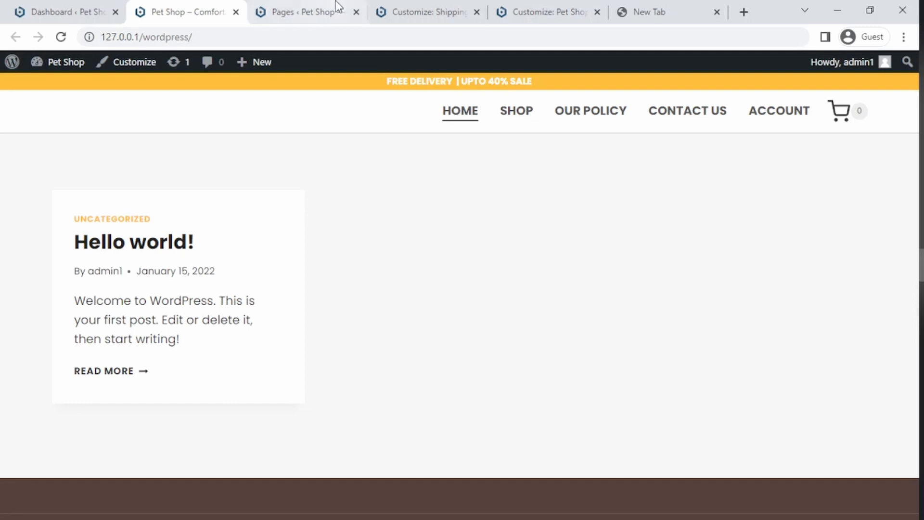
- Return to the Shipping Policy customizer and open the Site Identity settings of the header
click(304, 9)
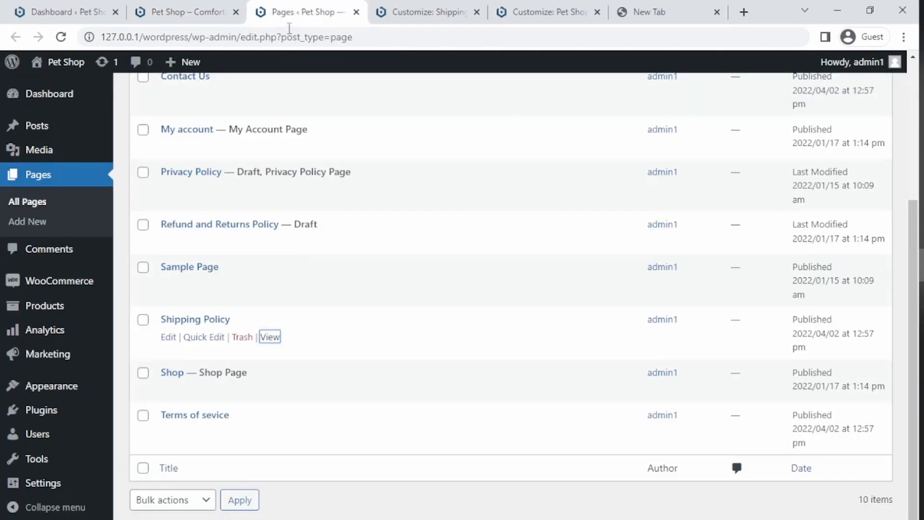
click(383, 7)
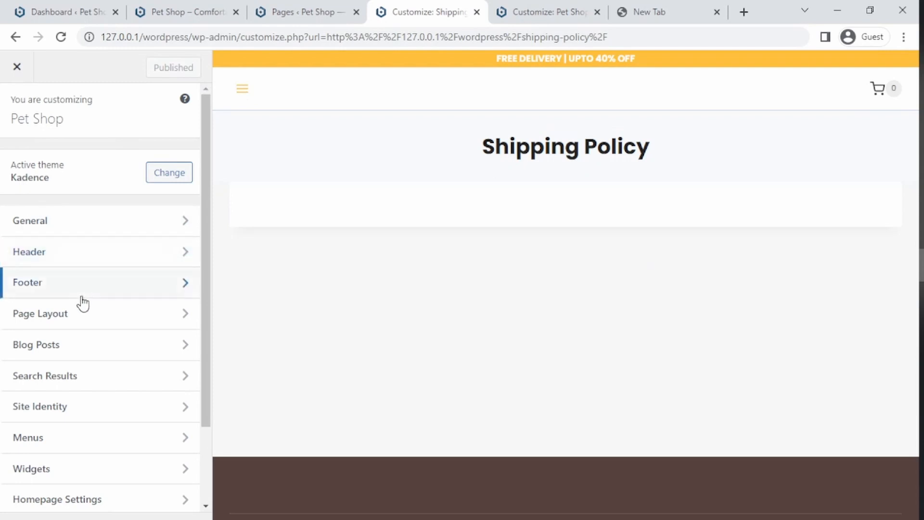
scroll(59, 325, down, 2)
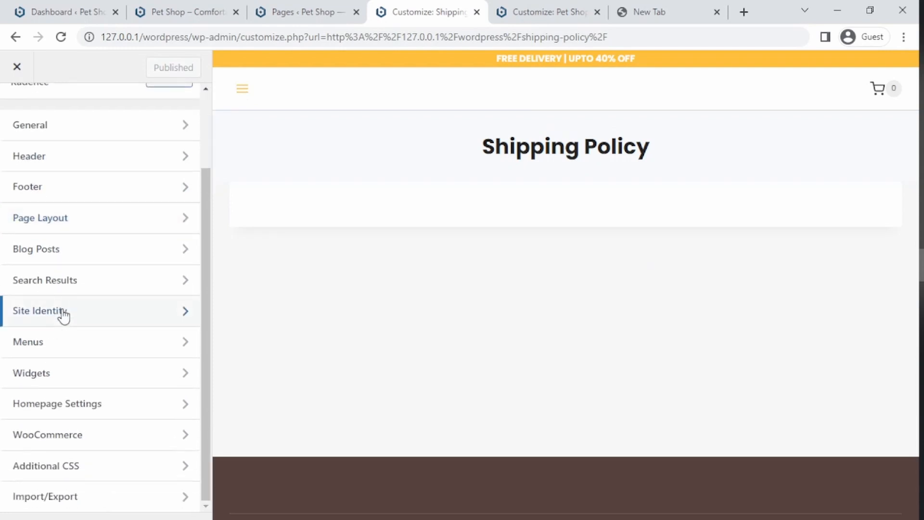
click(60, 314)
click(91, 168)
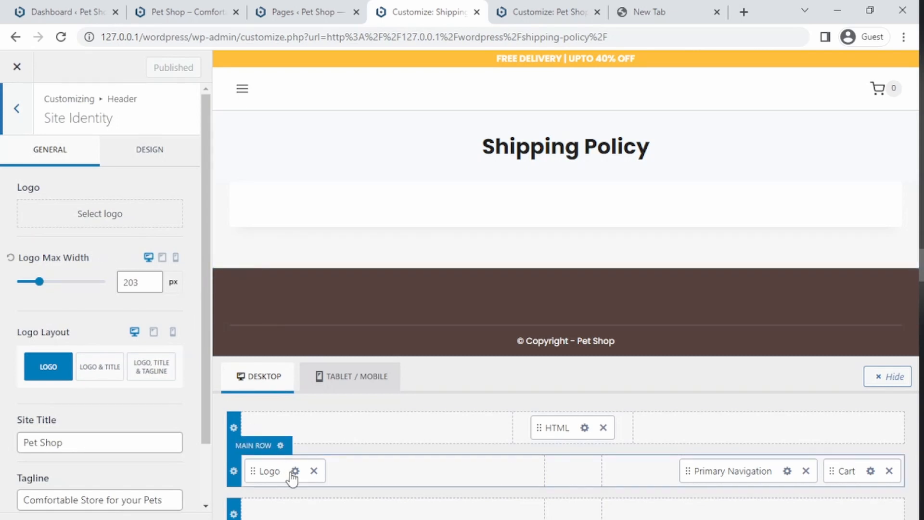
- Set Logo.png from the media library as the site logo, stretching the crop frame over the whole image and skipping the crop
click(99, 217)
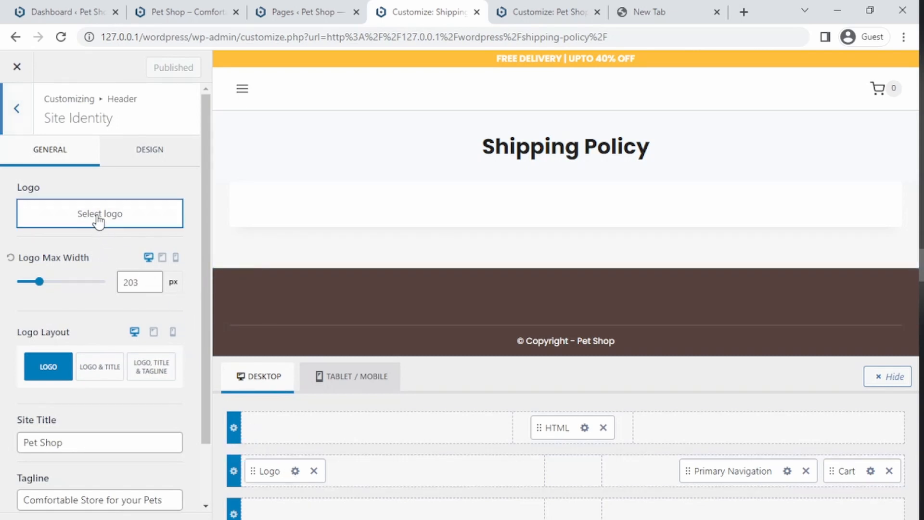
scroll(372, 276, down, 4)
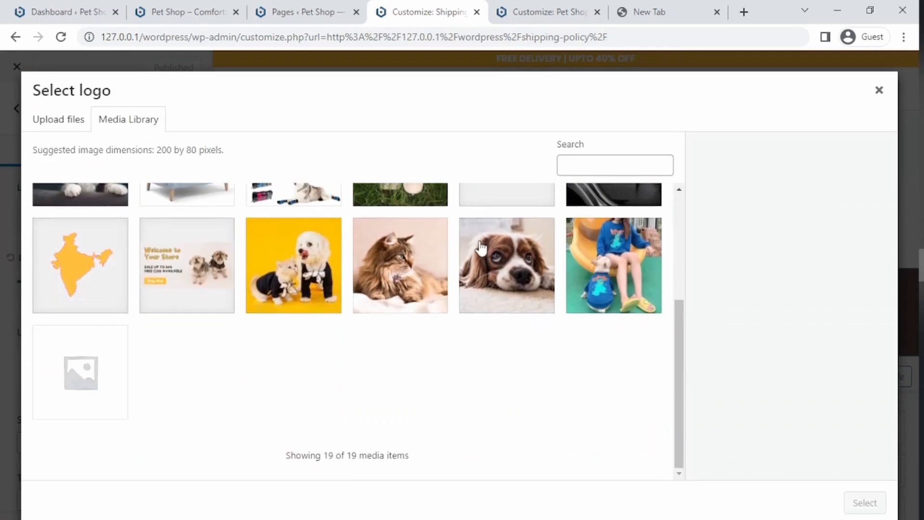
scroll(366, 270, up, 4)
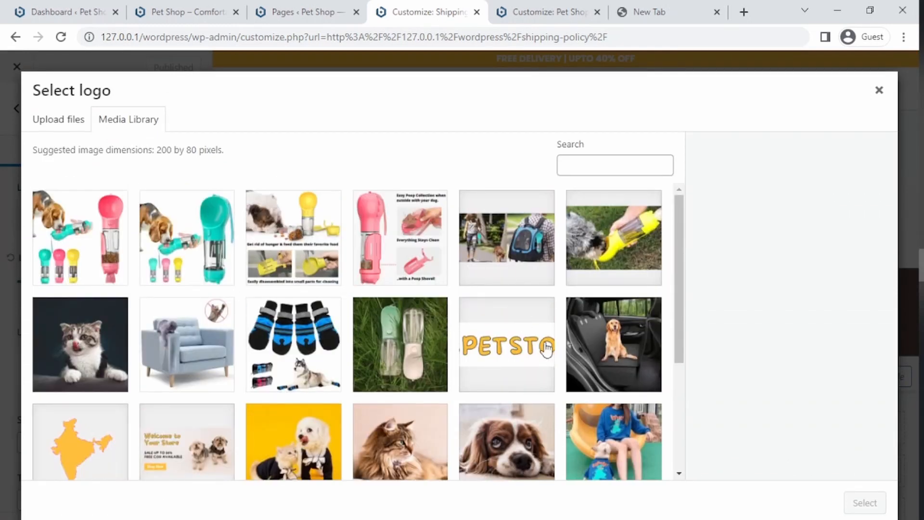
click(479, 370)
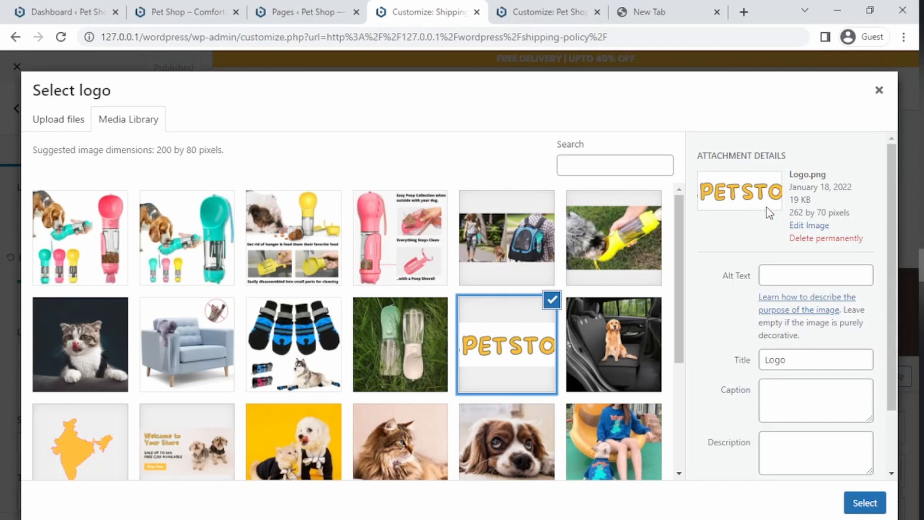
click(861, 503)
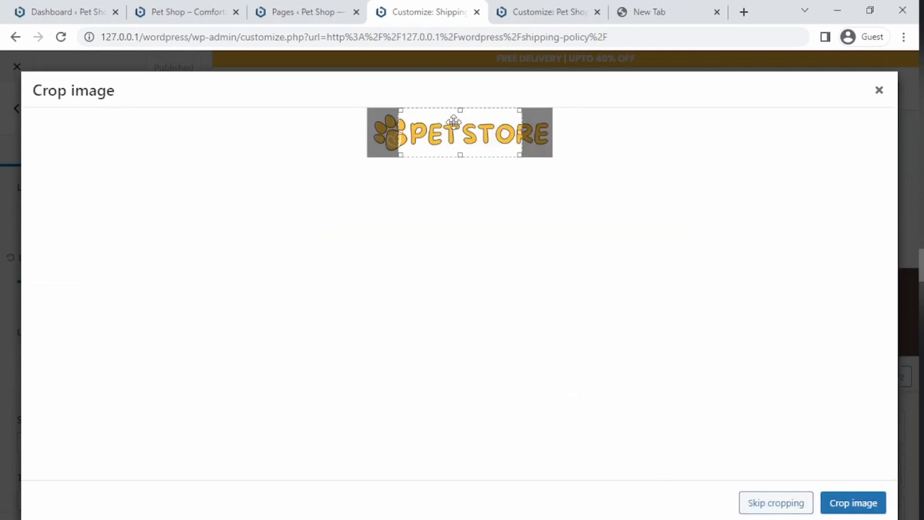
drag(405, 130, 369, 131)
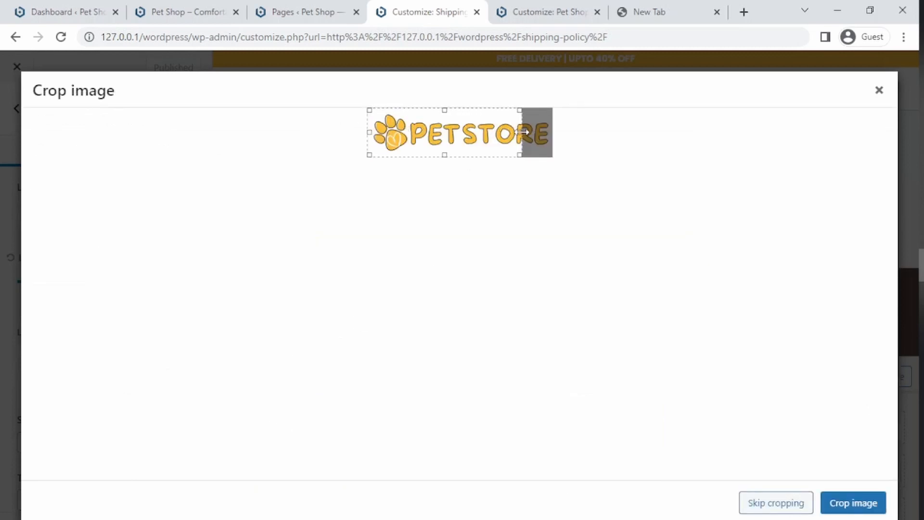
drag(520, 130, 595, 134)
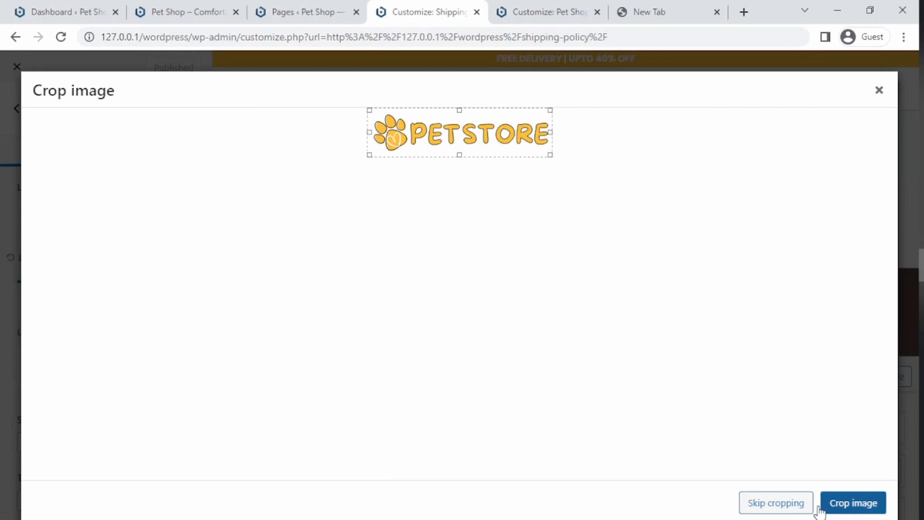
click(777, 503)
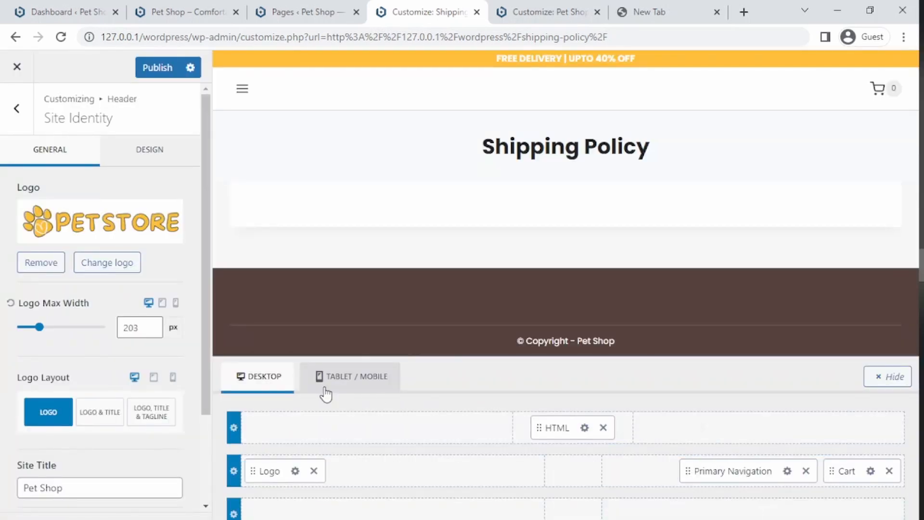
- Reopen the logo selection, examine the pixel dimensions of Logo.png in its attachment details, and close the dialog without changes
click(57, 225)
click(498, 368)
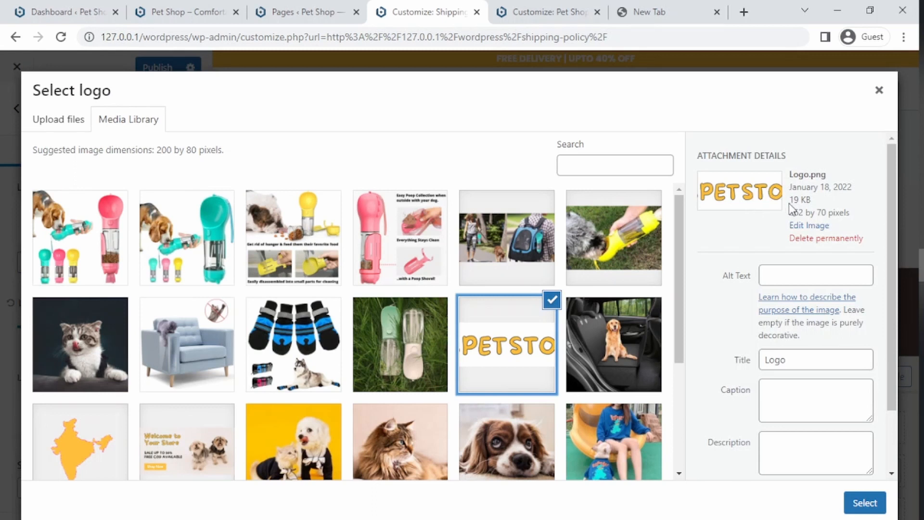
drag(794, 213, 864, 220)
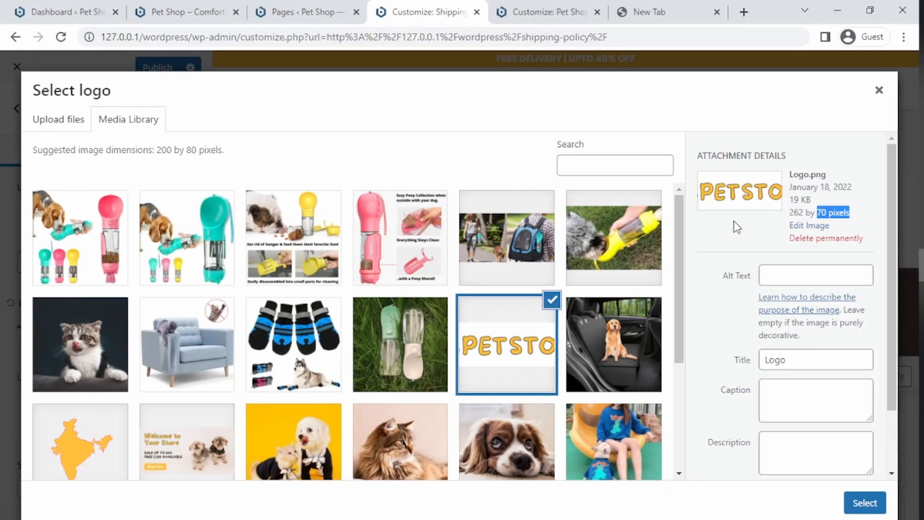
click(771, 218)
drag(789, 211, 842, 211)
click(830, 180)
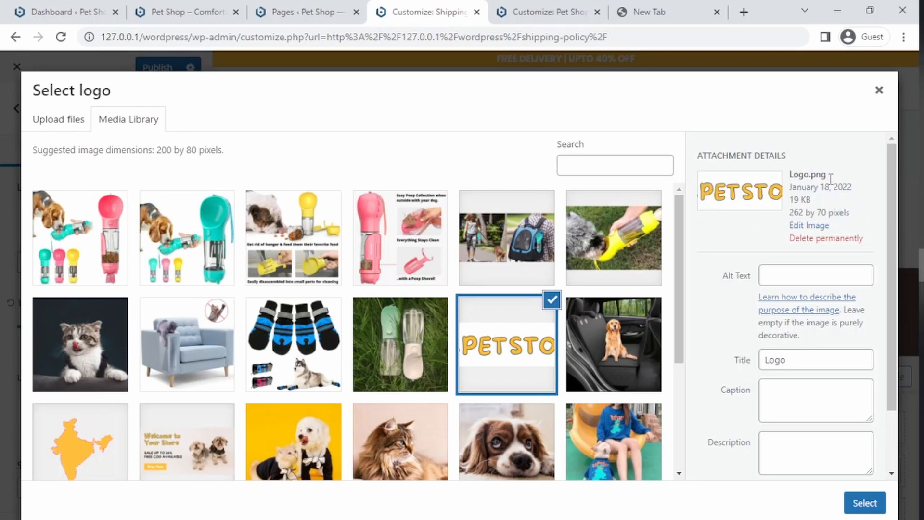
click(882, 86)
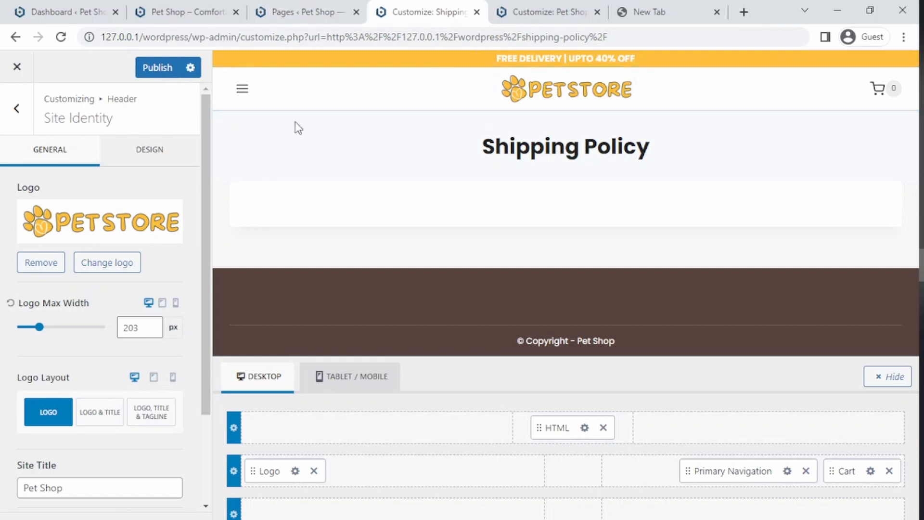
- Publish the logo, and try the Logo & Title layout before switching back to the Logo layout
click(157, 67)
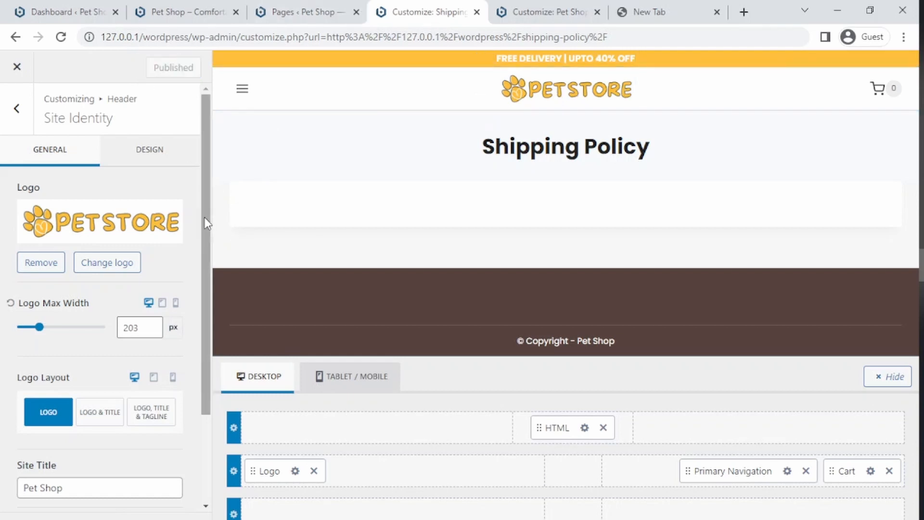
scroll(202, 227, down, 1)
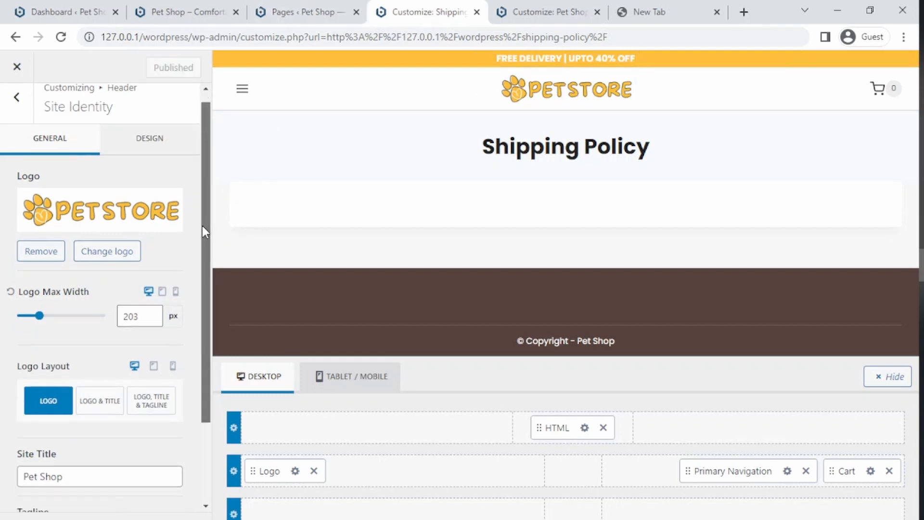
click(88, 406)
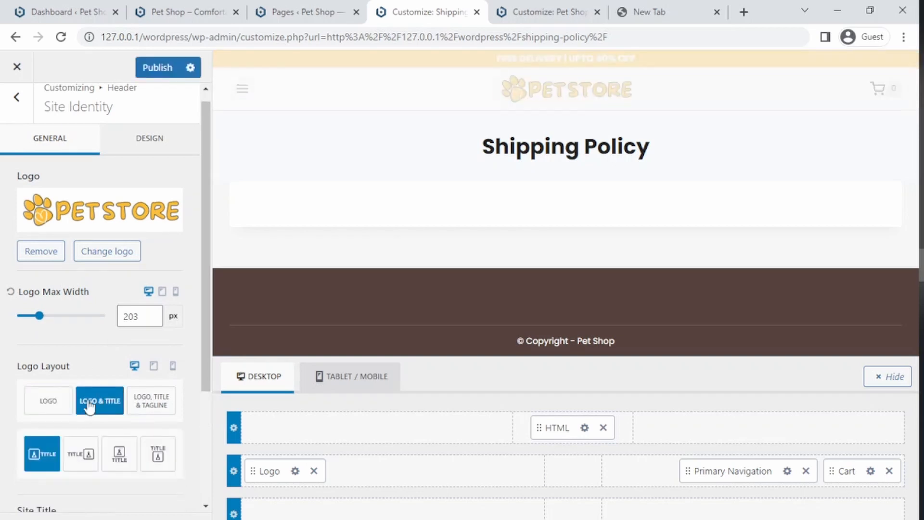
click(48, 406)
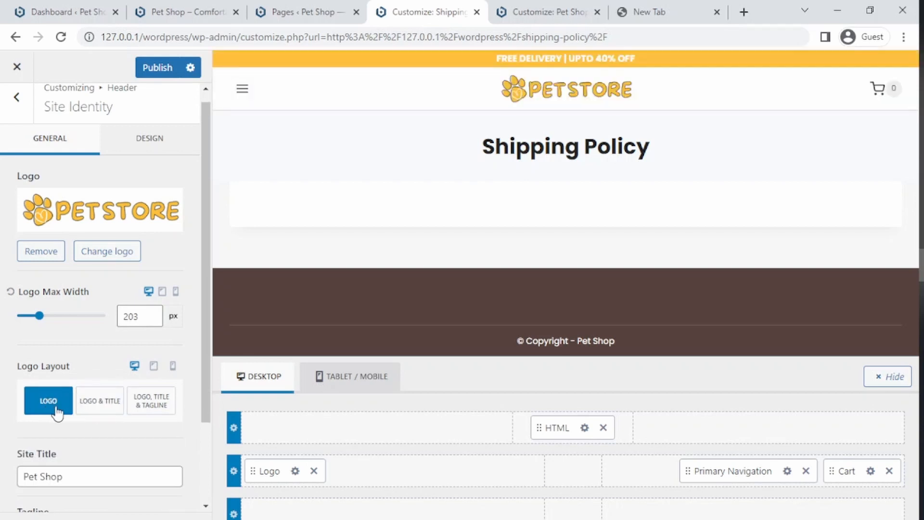
- Review the Site Title field below the logo layout options and publish the customizer changes
drag(201, 322, 195, 442)
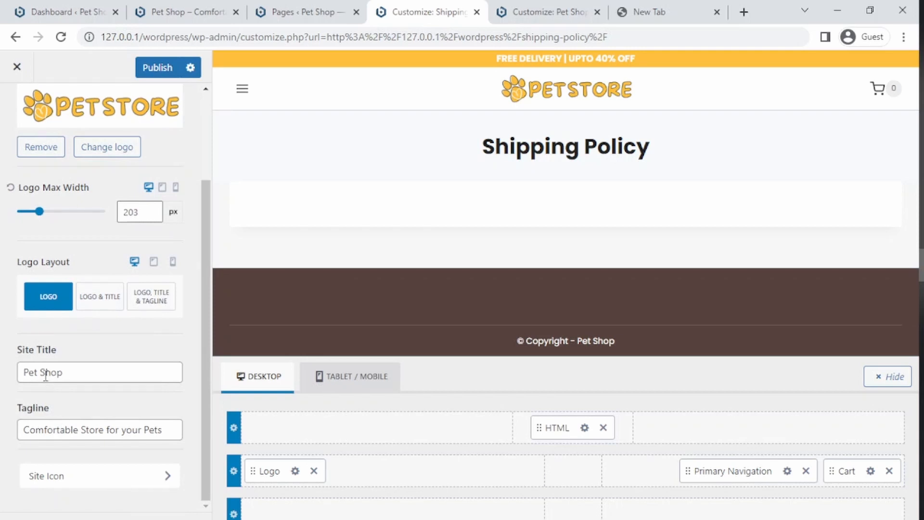
drag(30, 370, 77, 370)
click(68, 394)
click(159, 68)
- Reload the live home page to check the logo in the header
click(200, 12)
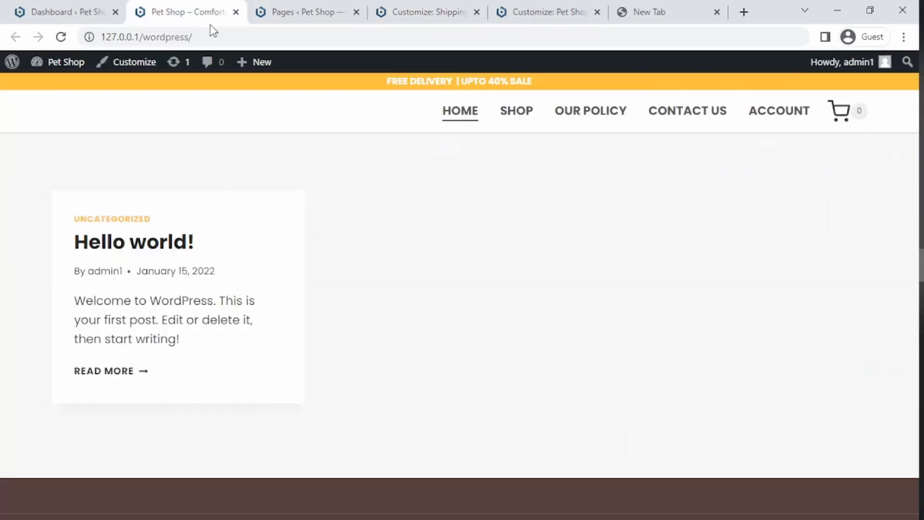
click(314, 37)
key(Return)
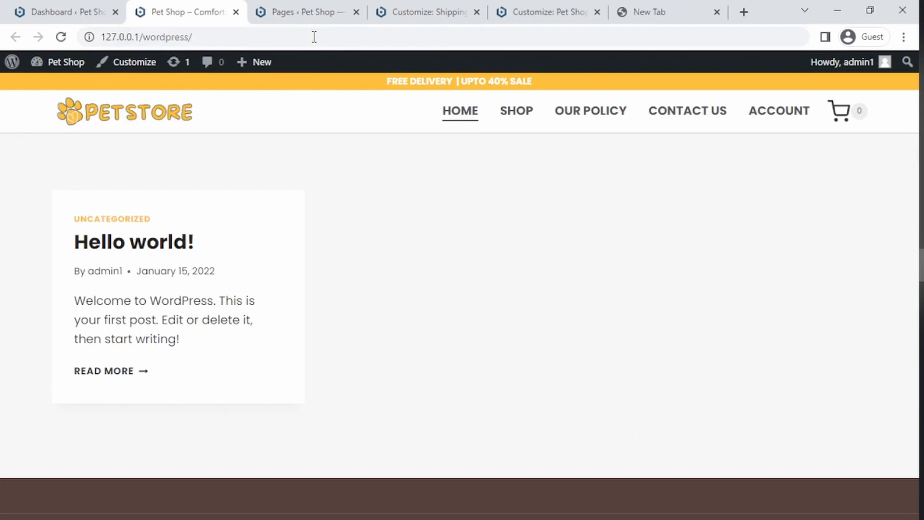
- Check the live site's header navigation by visiting the logo link and the Shop, Our Policy, Contact Us and Account pages
click(131, 123)
click(520, 111)
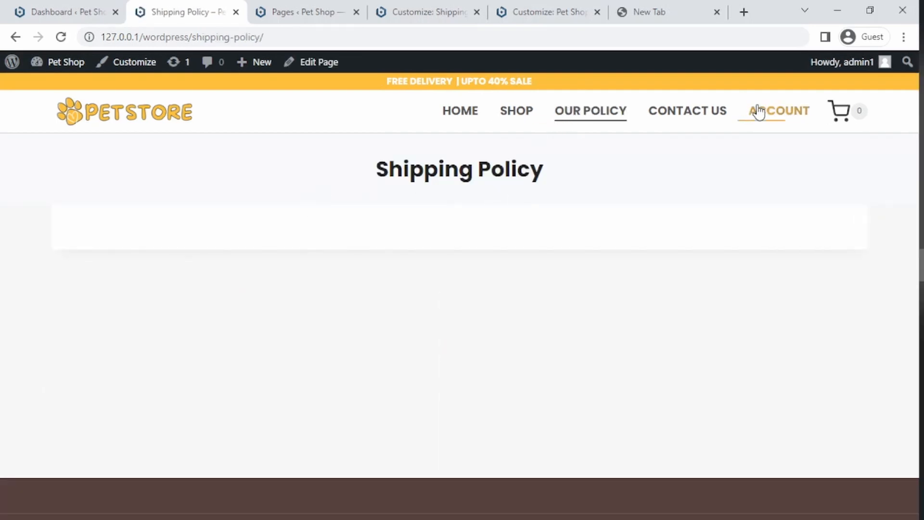
click(688, 112)
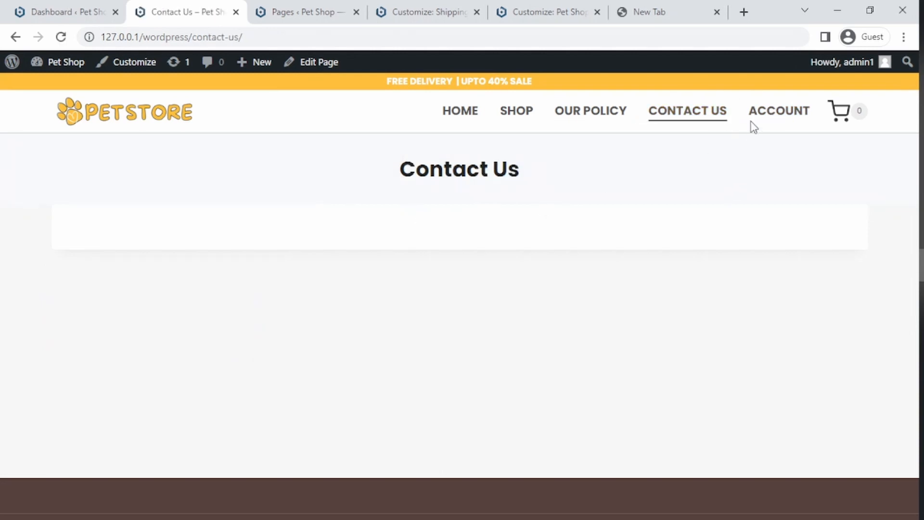
click(770, 119)
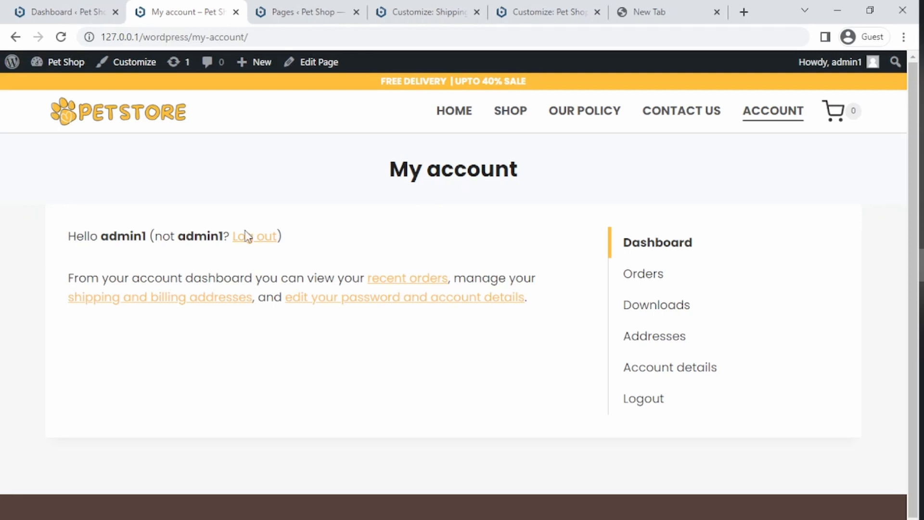
- Look through the Orders, Downloads, Account details and Dashboard sections of the My account page, and return to the home page
click(644, 281)
click(647, 311)
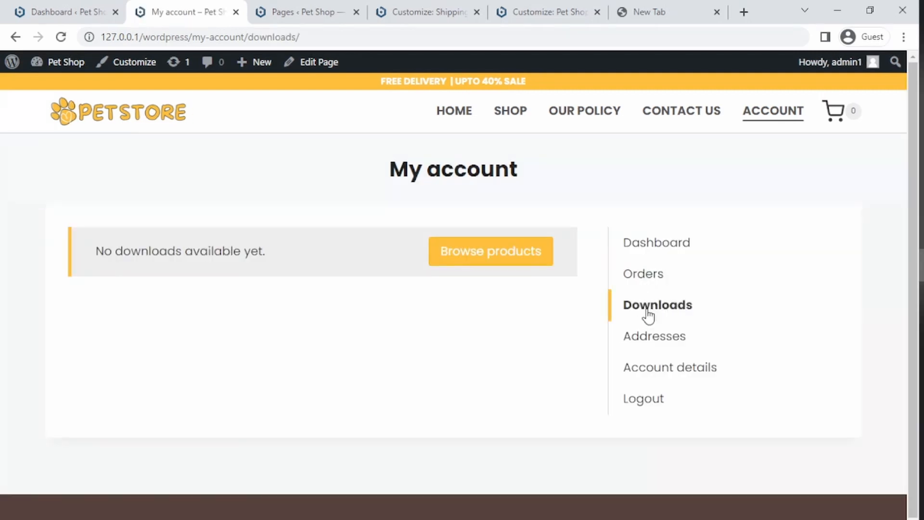
click(652, 375)
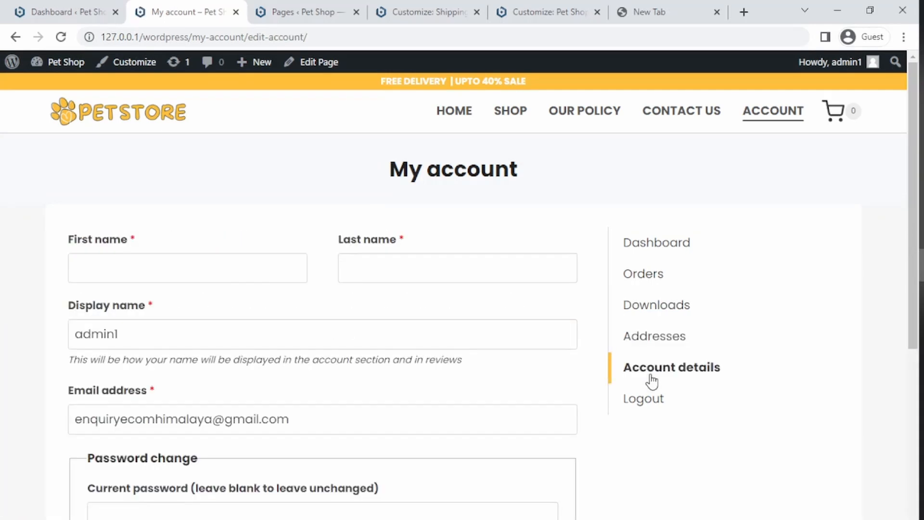
click(650, 247)
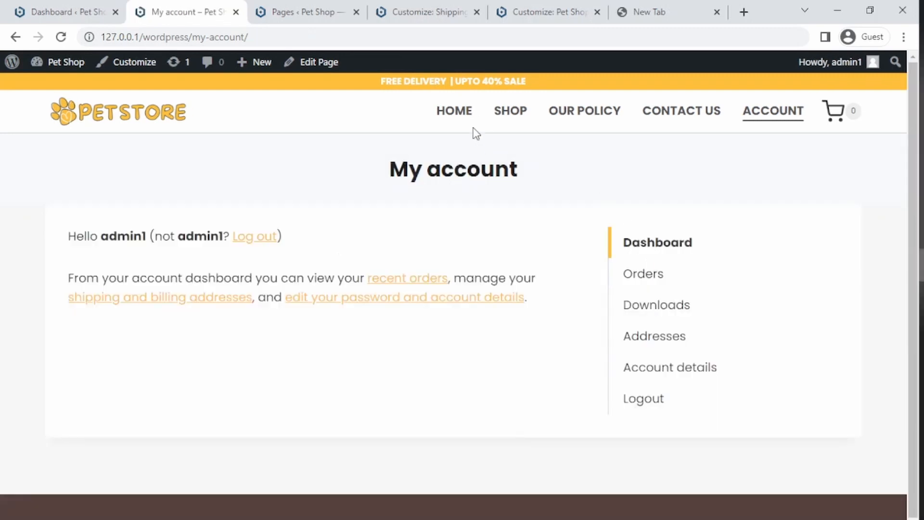
click(451, 115)
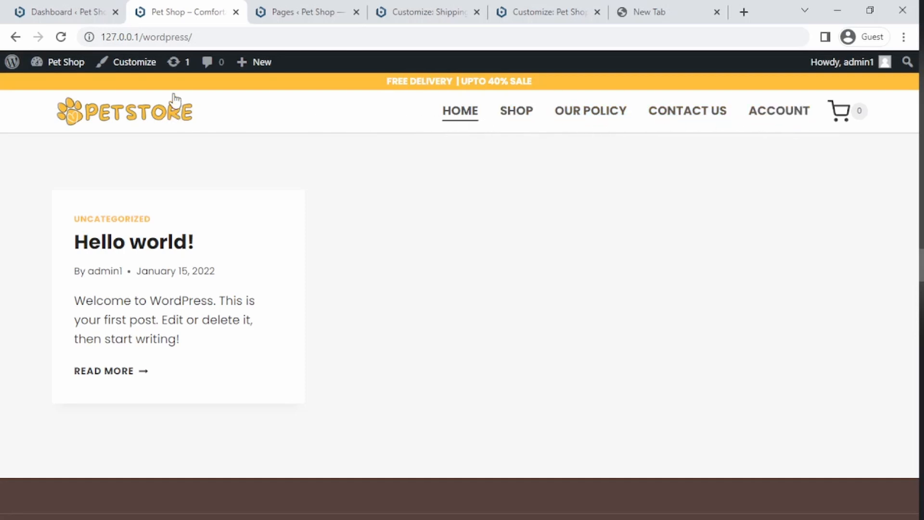
- Return to the Shipping Policy customizer, leave the logo and header settings, and open the General color settings
click(287, 9)
click(395, 11)
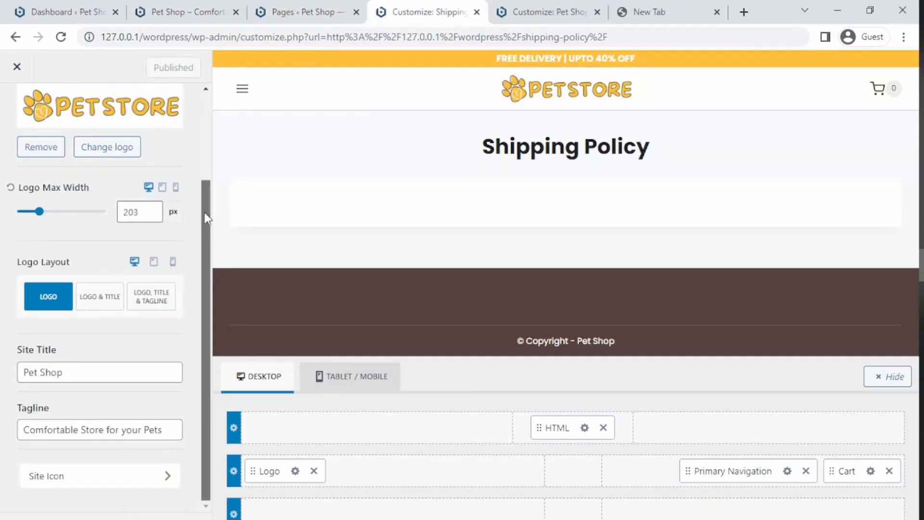
scroll(206, 226, up, 5)
click(16, 107)
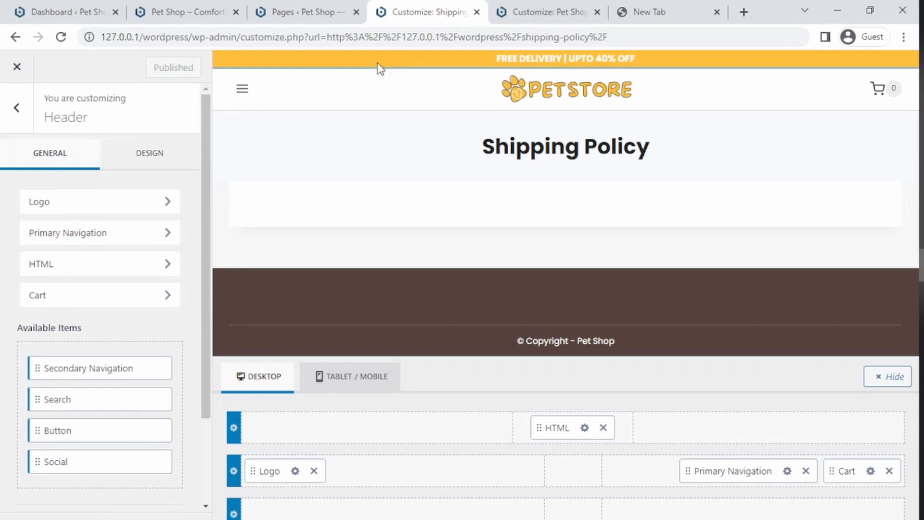
click(16, 108)
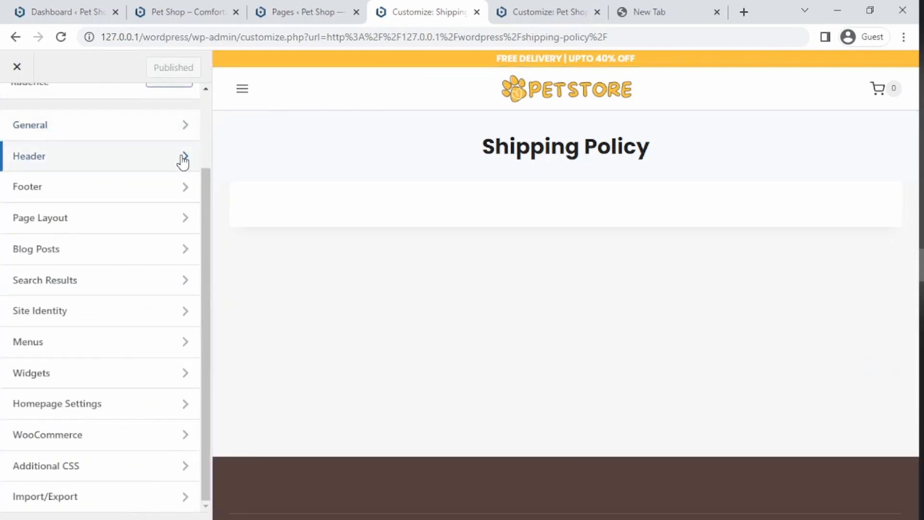
drag(202, 204, 209, 149)
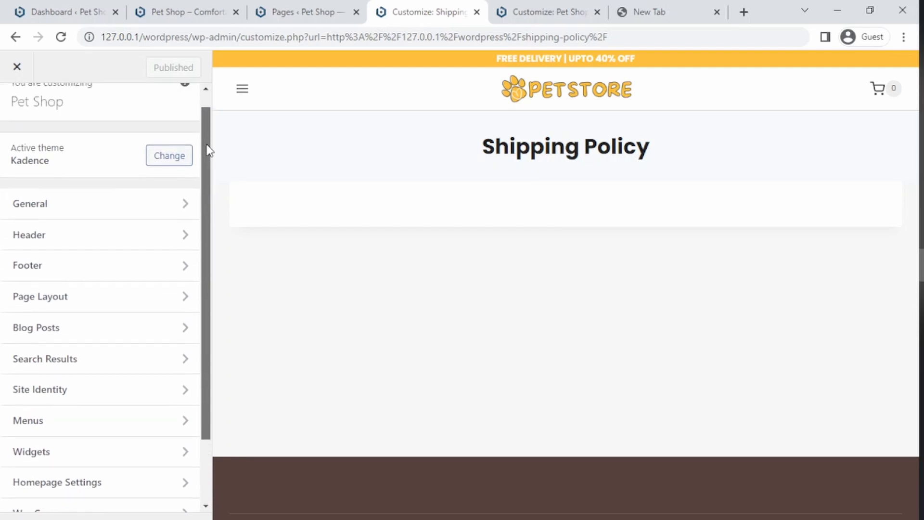
click(103, 208)
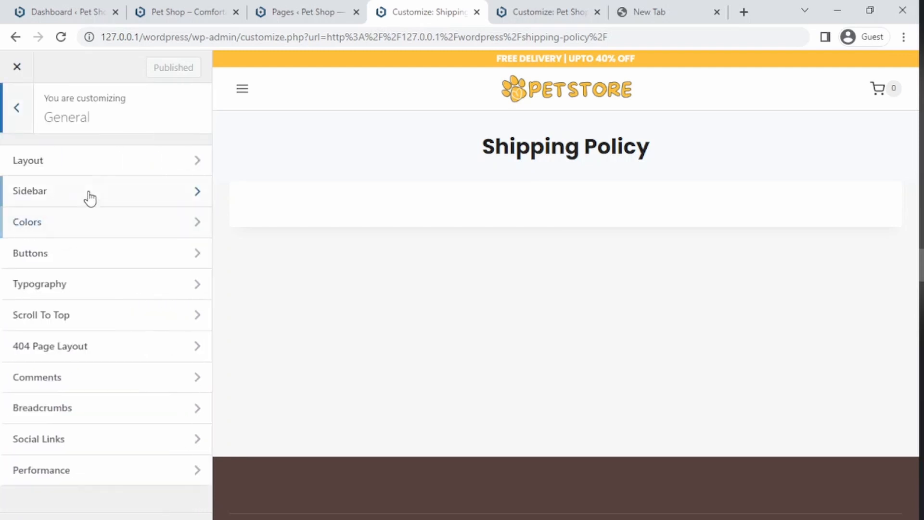
click(66, 222)
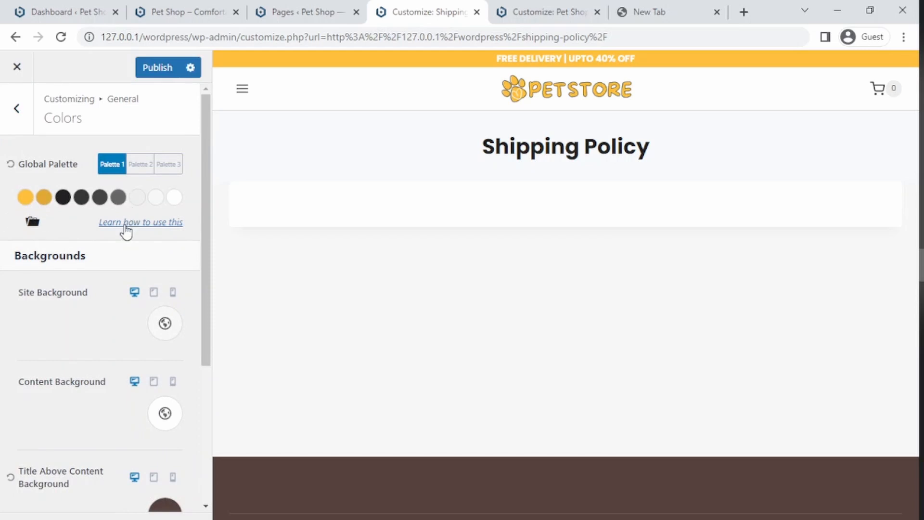
- Review the Global Palette's color sets, the background colors, and the content link style and color settings without changing them
click(32, 223)
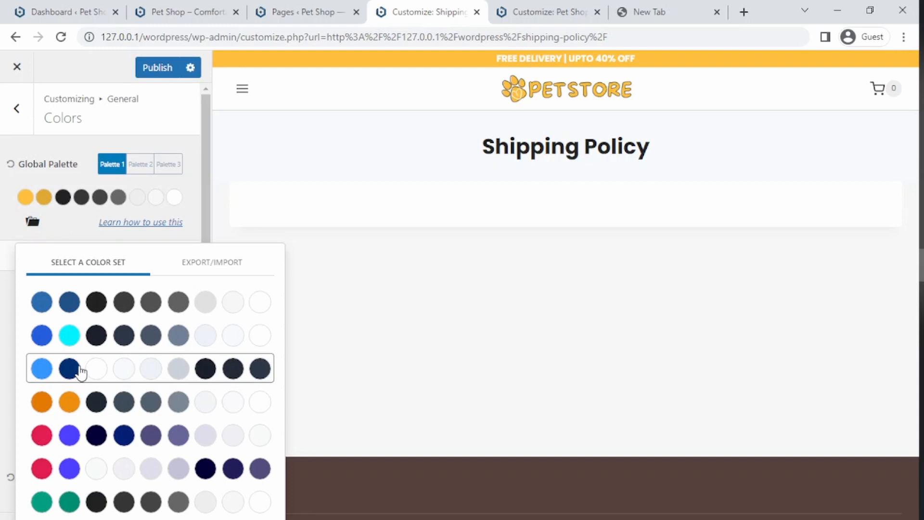
click(14, 183)
scroll(58, 309, down, 3)
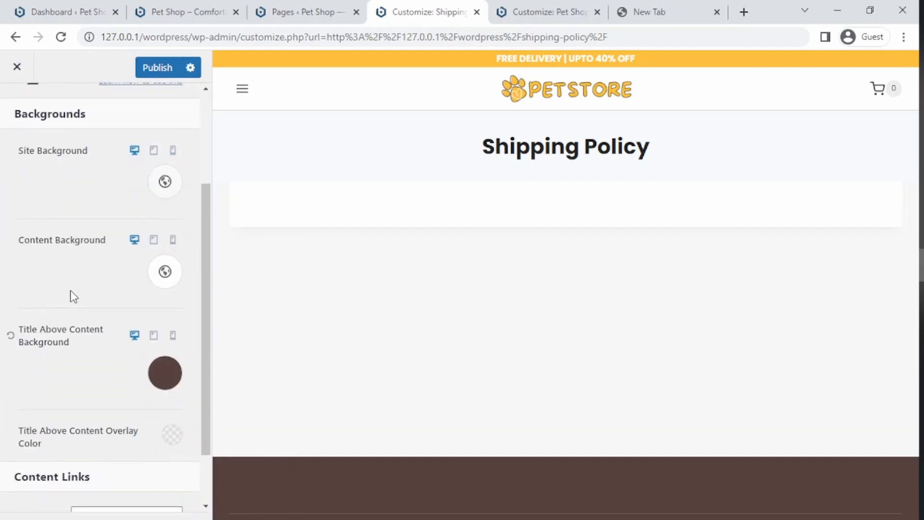
scroll(190, 284, down, 2)
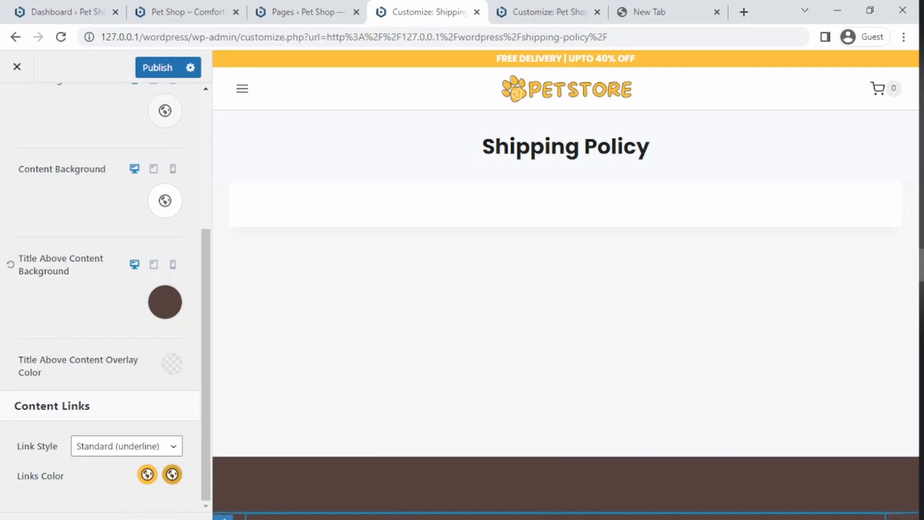
scroll(141, 392, up, 5)
scroll(76, 238, down, 2)
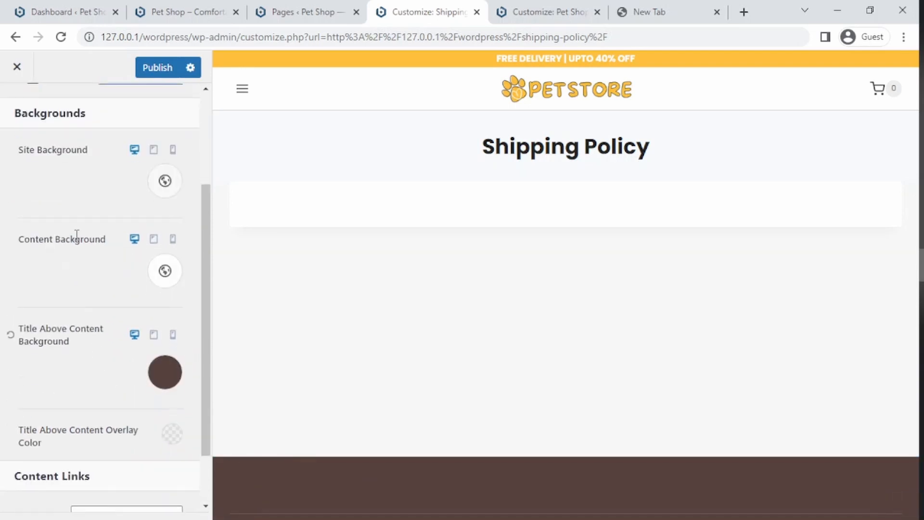
scroll(80, 226, up, 3)
- Leave the color settings, publish the customizer changes, and return to the main list of customization sections
click(4, 109)
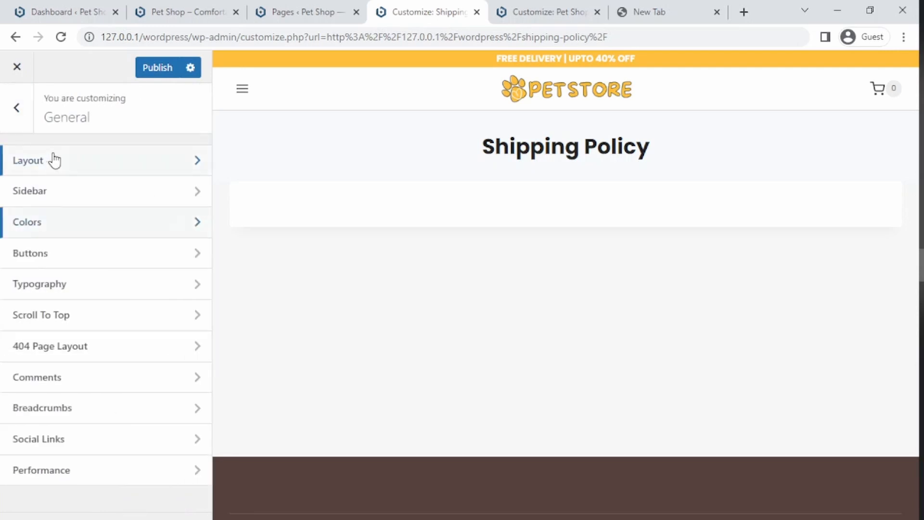
click(151, 69)
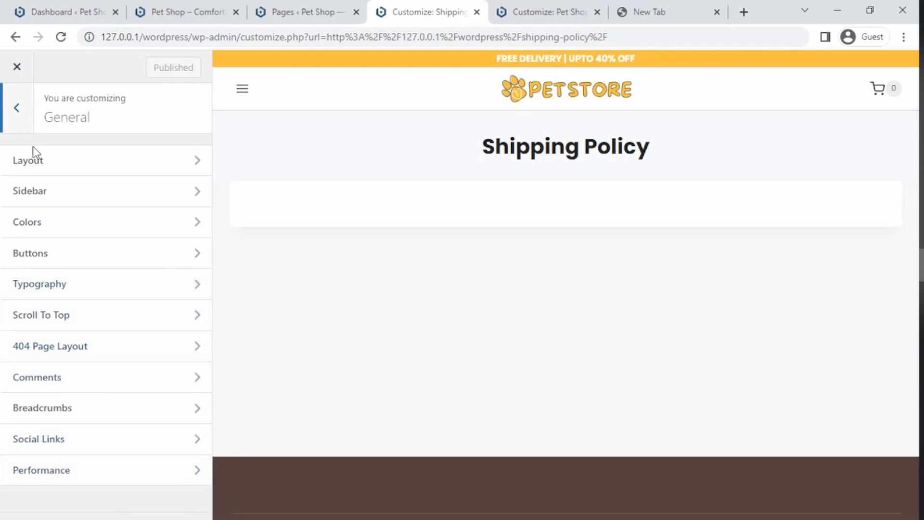
click(16, 106)
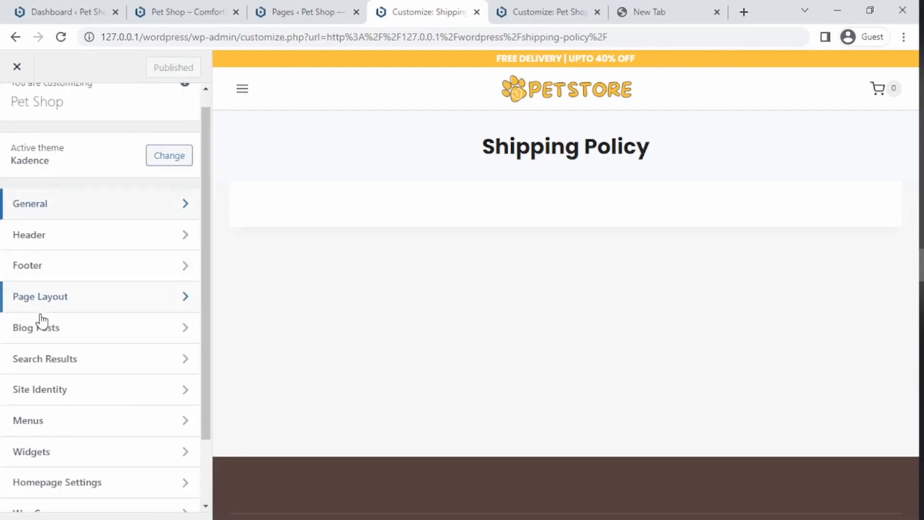
- In the Footer settings, dismiss the block widgets introduction under Widget 3 and open the block editor for Widget 4
click(56, 274)
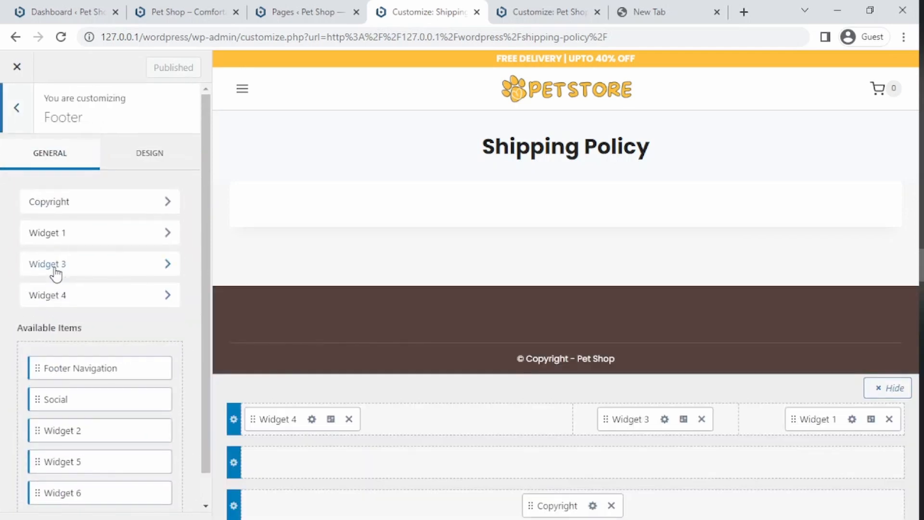
click(665, 419)
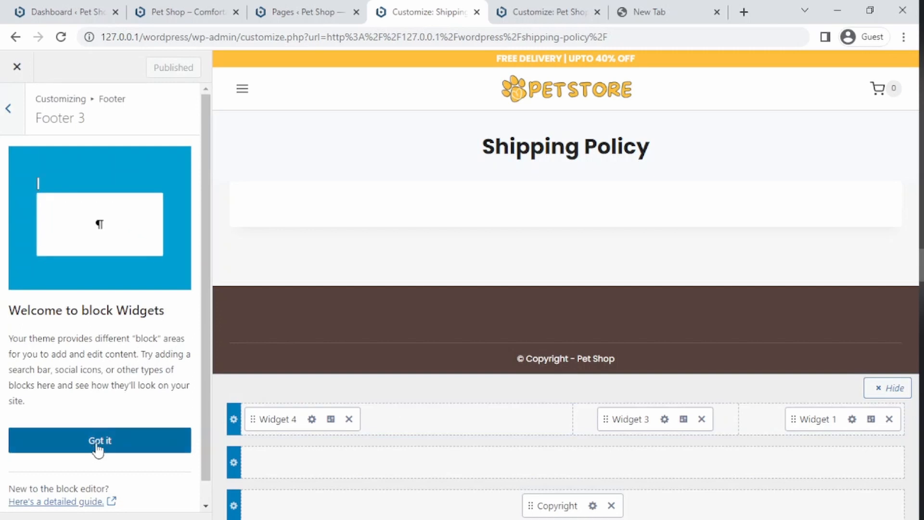
click(98, 448)
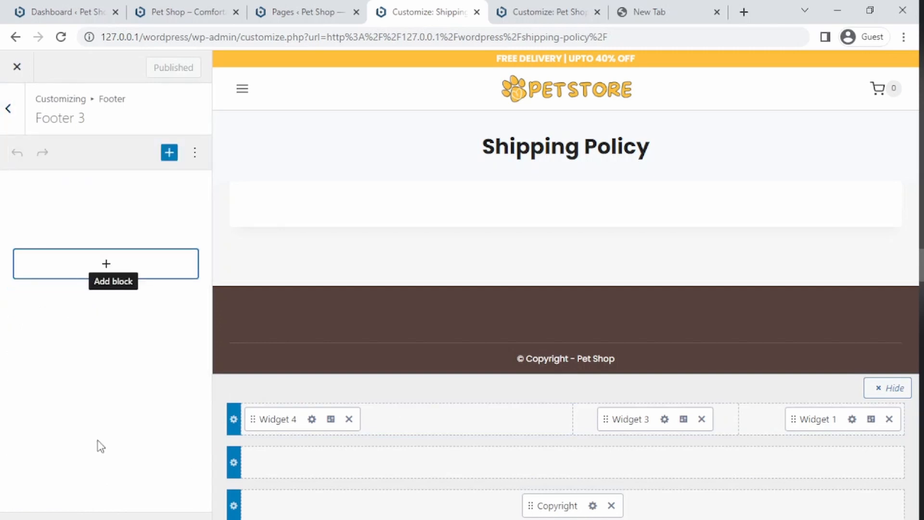
click(312, 419)
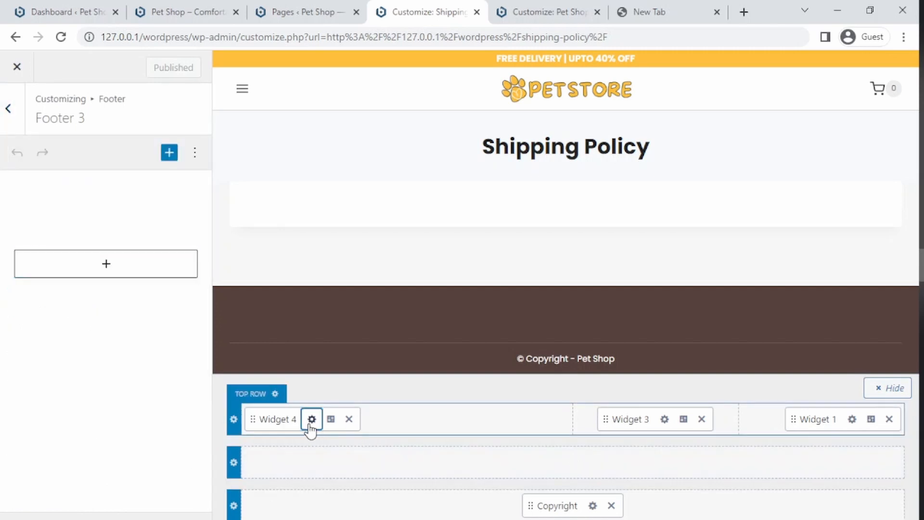
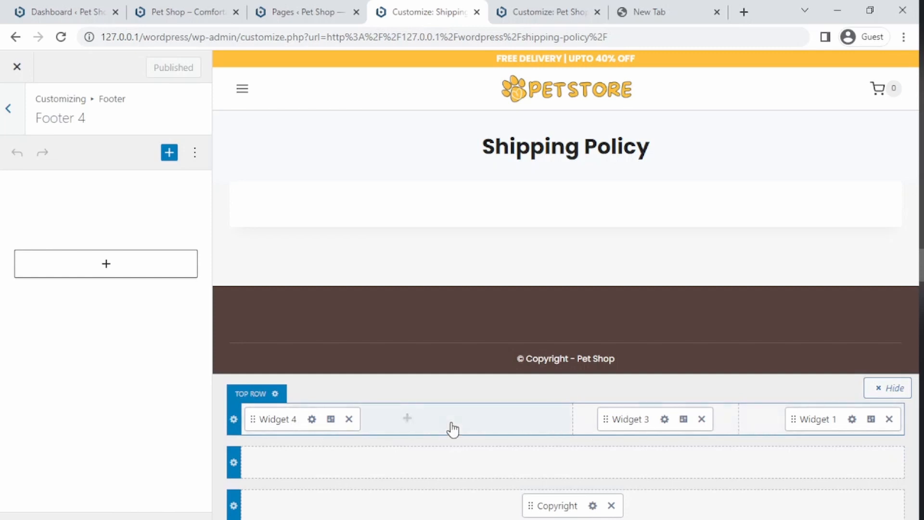
- Add an empty Paragraph block to the Footer 4 widget area
click(407, 417)
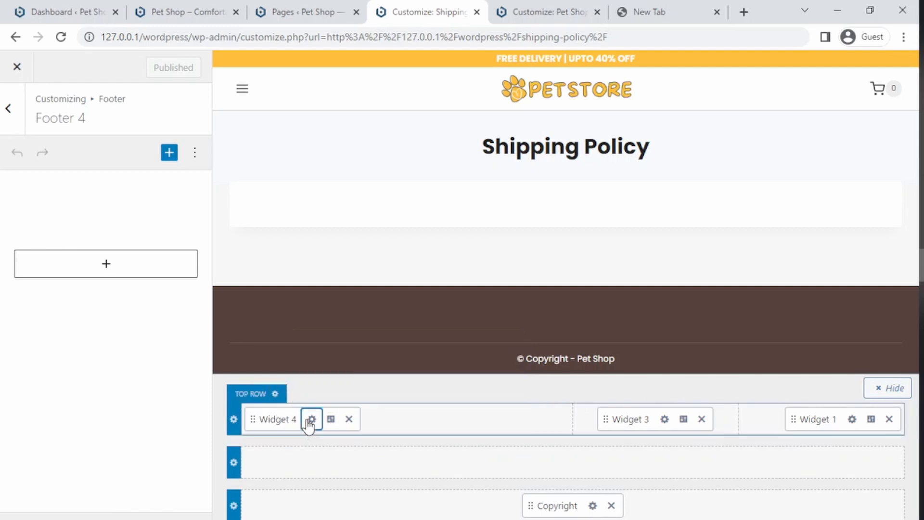
click(103, 263)
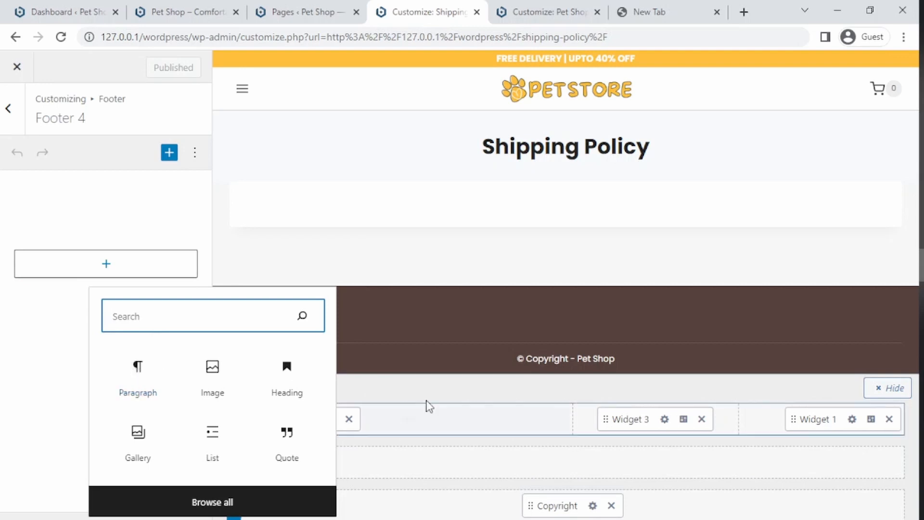
click(314, 434)
click(311, 421)
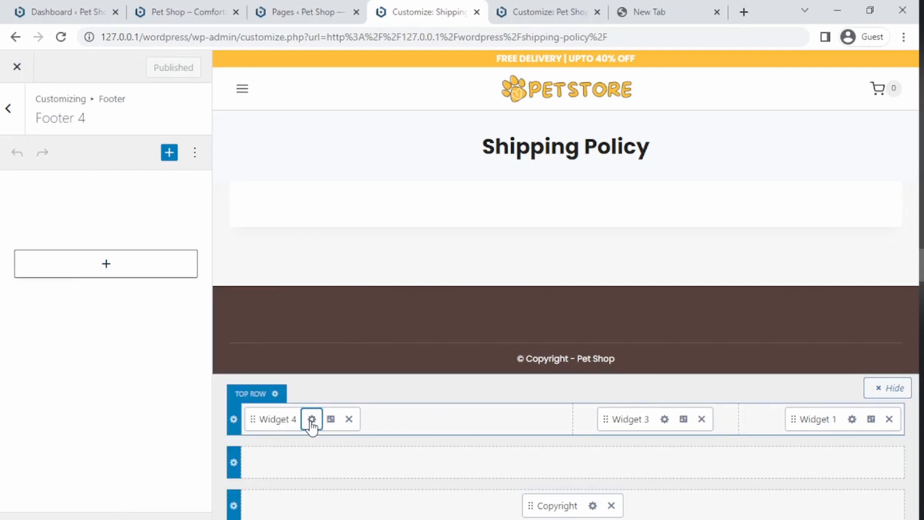
click(107, 266)
click(124, 386)
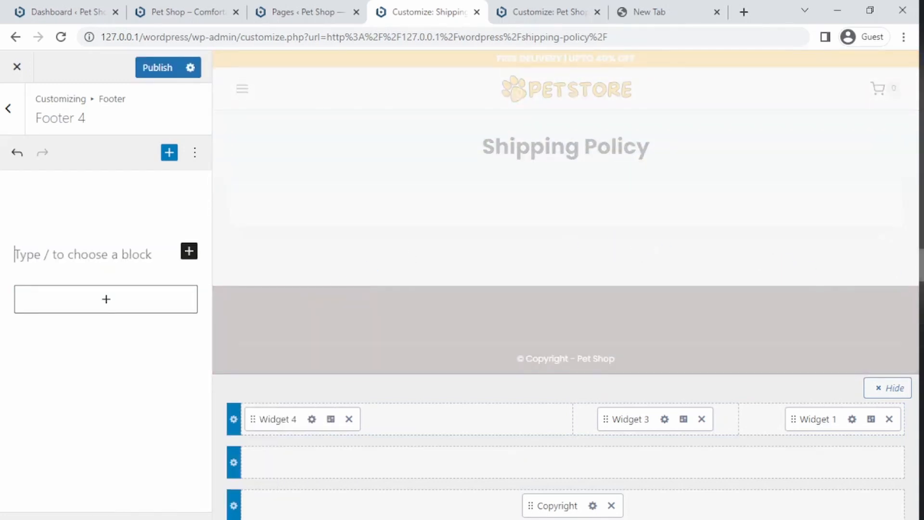
- Switch to the desktop's Tutorial folder, look through its files, and open a text document from it
click(838, 10)
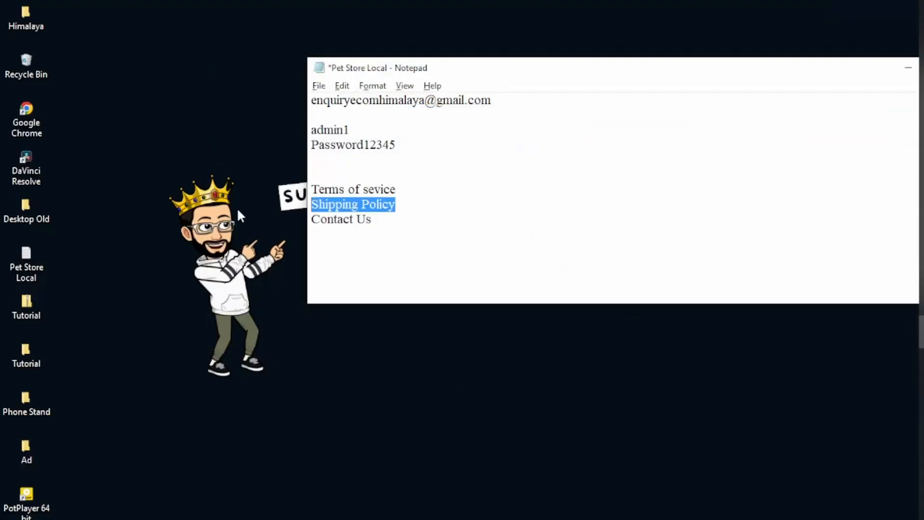
double_click(34, 351)
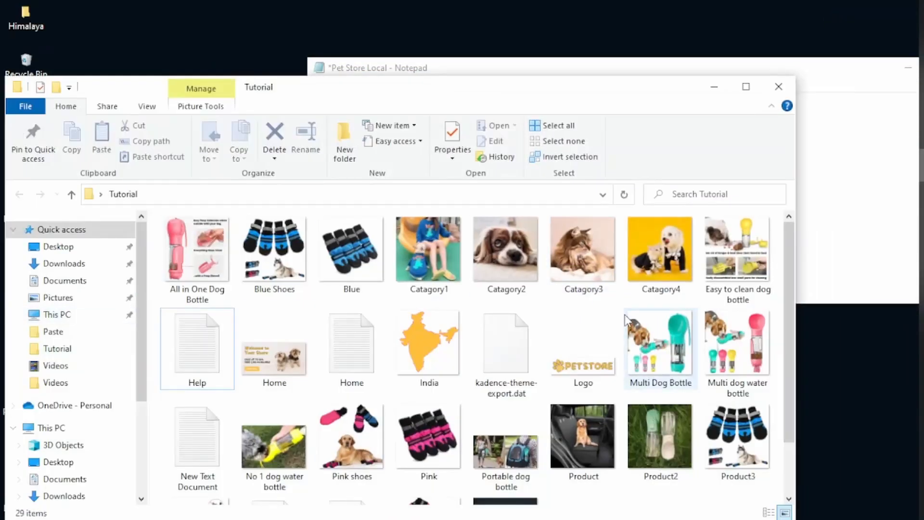
scroll(284, 330, down, 2)
scroll(283, 329, up, 2)
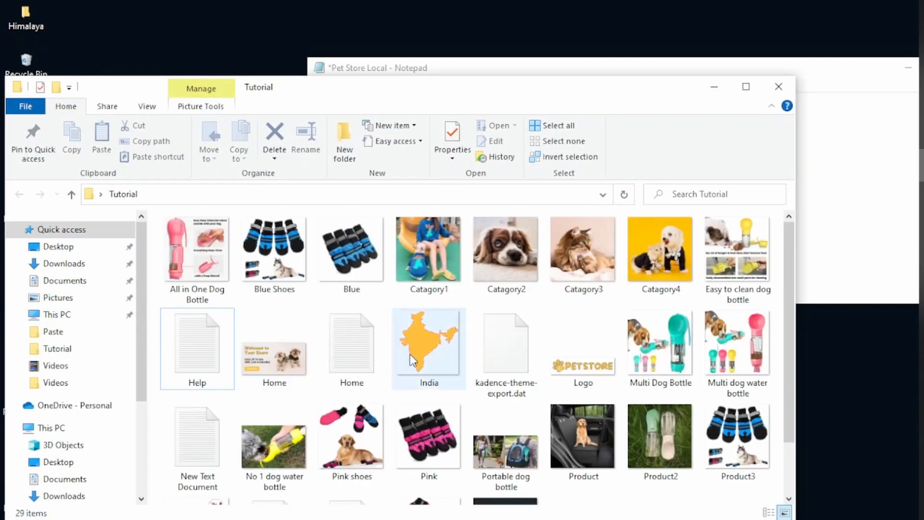
drag(789, 292, 783, 377)
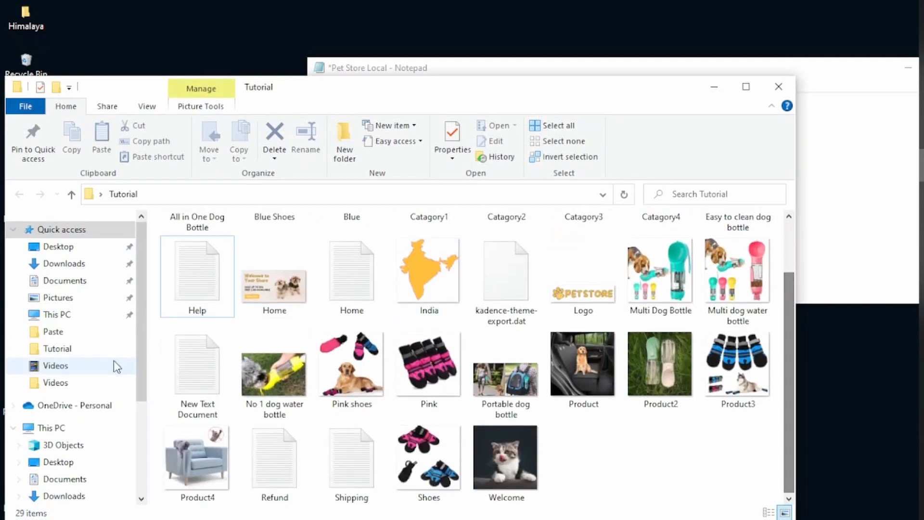
double_click(193, 375)
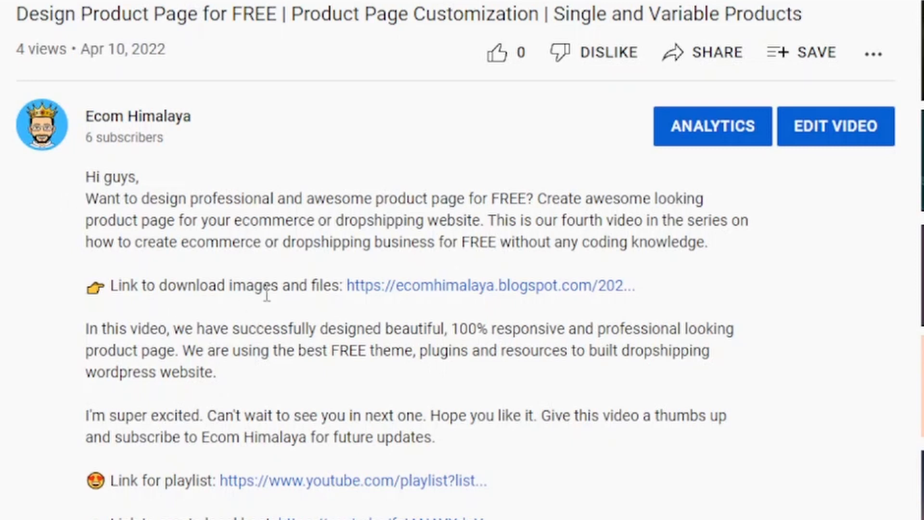
- Follow the video description's link for images and files, download Tutorial.zip from Google Drive, and return to the desktop
click(446, 285)
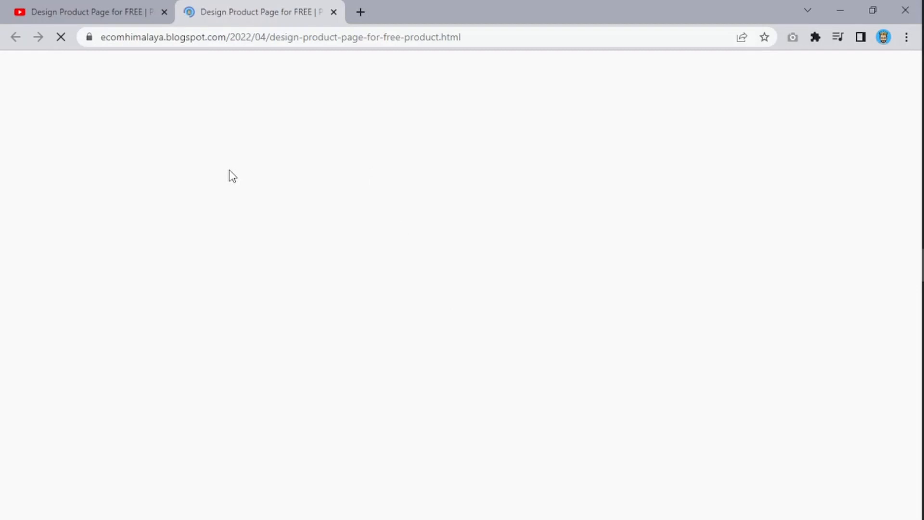
scroll(309, 256, down, 6)
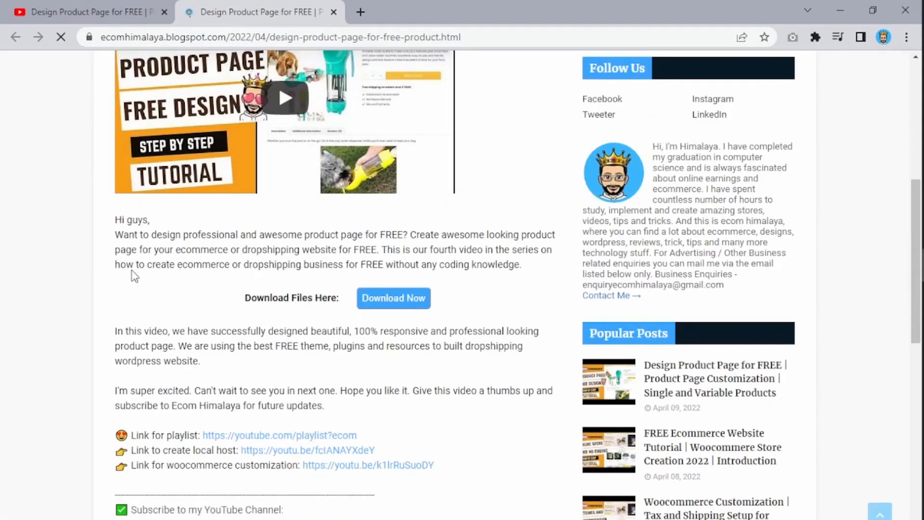
click(393, 300)
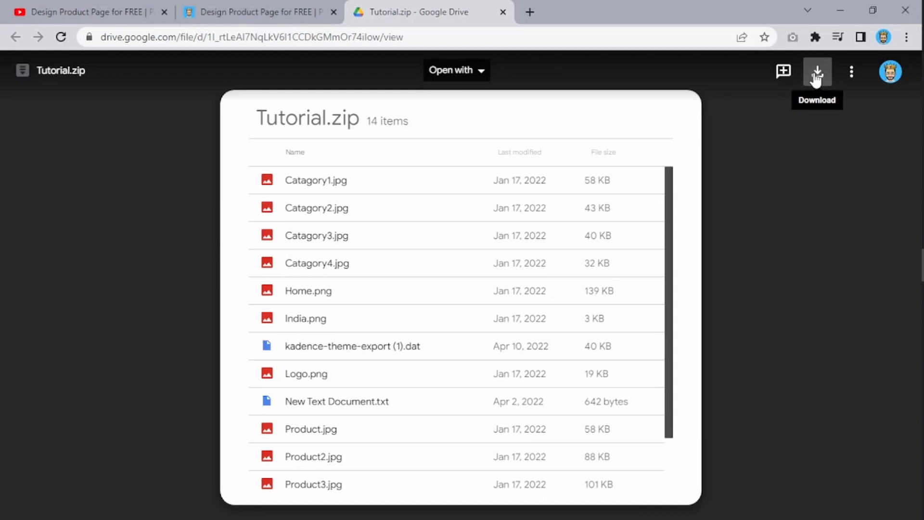
click(817, 75)
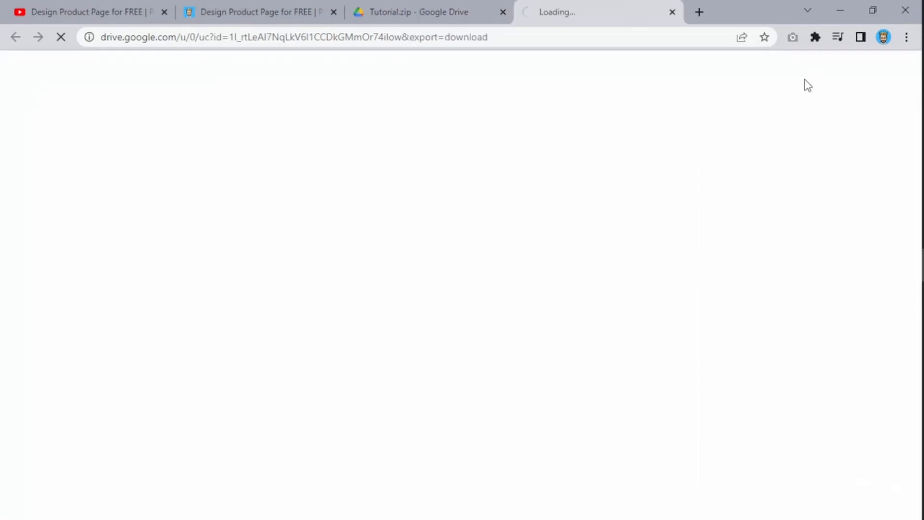
click(838, 7)
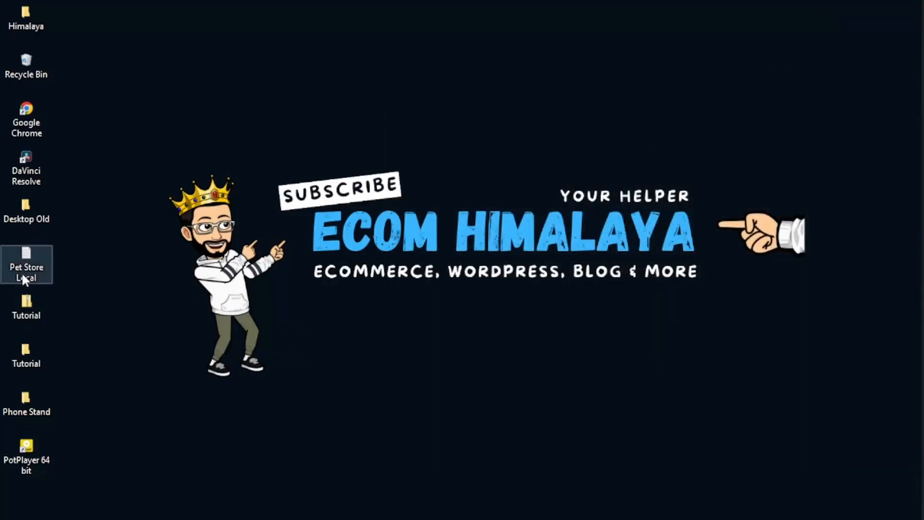
click(28, 307)
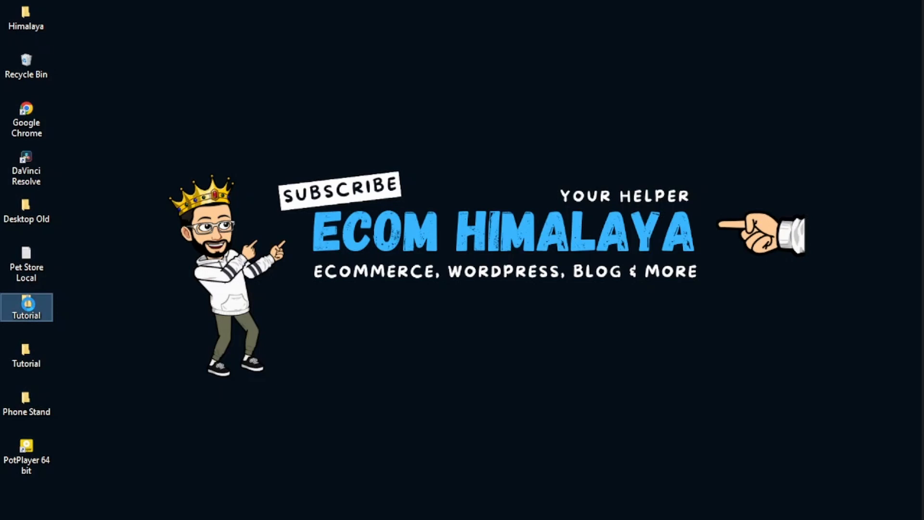
right_click(28, 304)
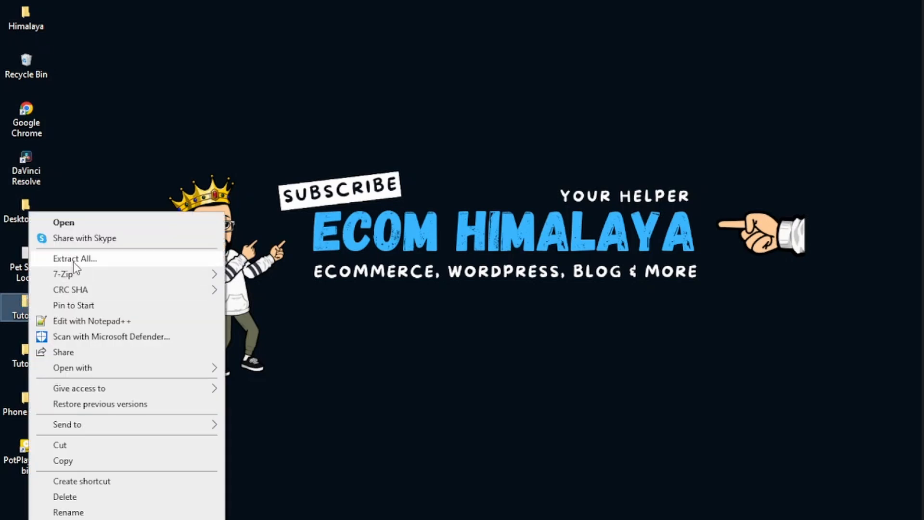
click(430, 278)
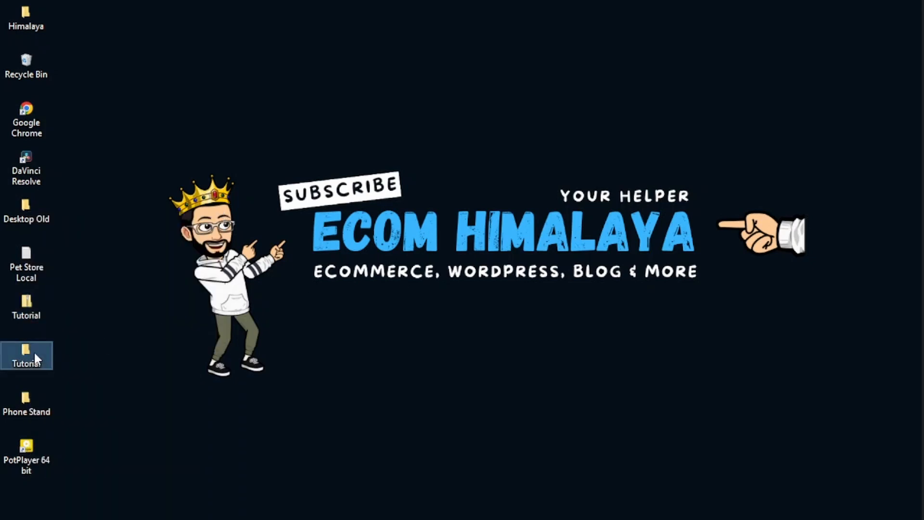
- Open New Text Document from the desktop's extracted Tutorial folder and select all of its About Us widget code
double_click(34, 354)
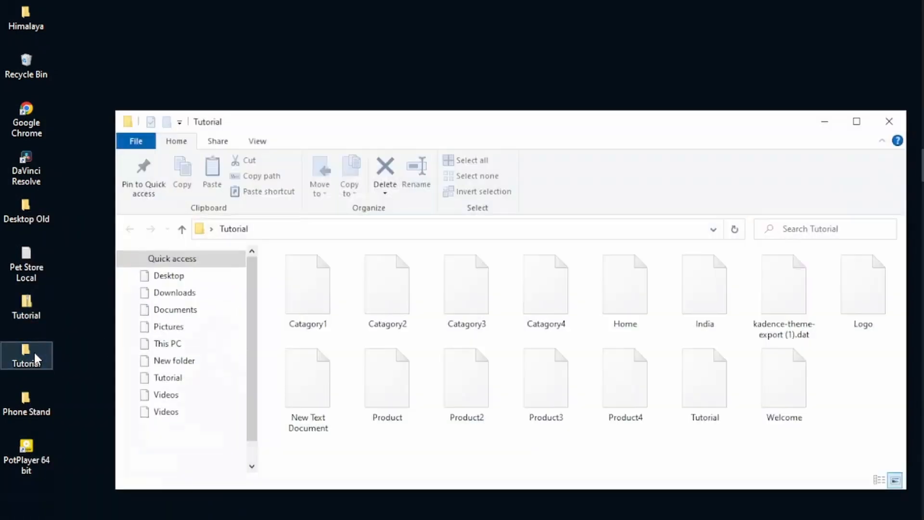
double_click(295, 386)
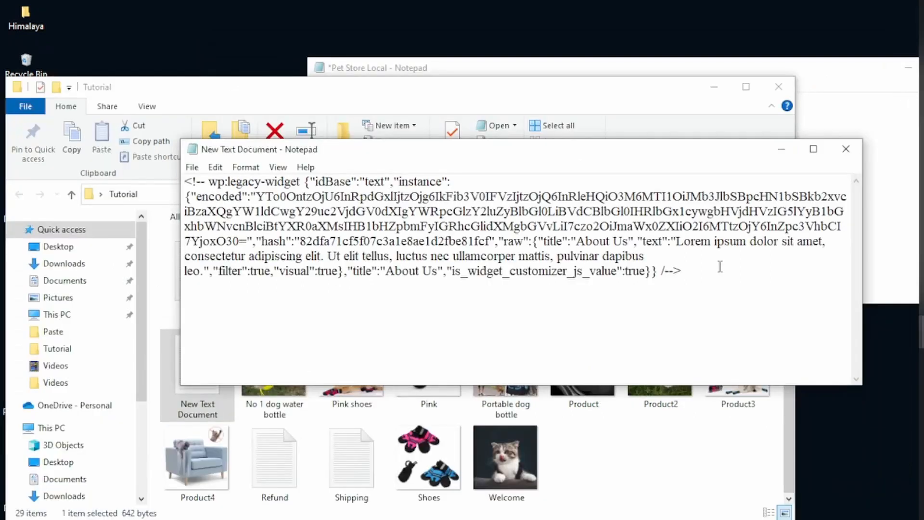
key(ctrl+a)
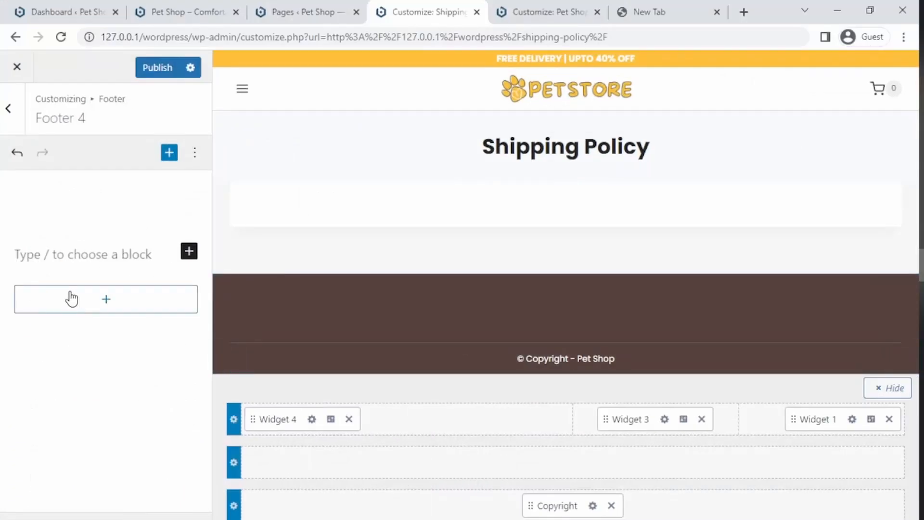
- Paste the copied About Us text widget code into the Footer 4 widget area and publish the changes
click(72, 299)
key(ctrl+v)
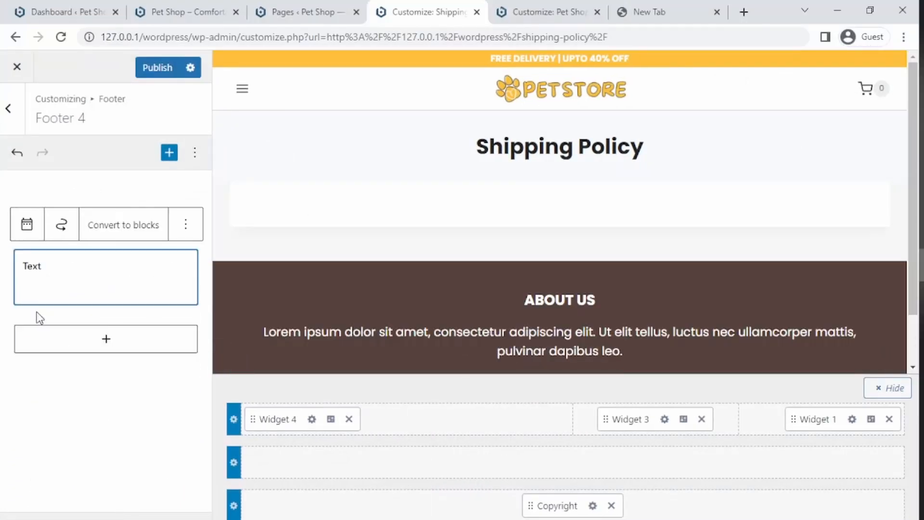
click(147, 72)
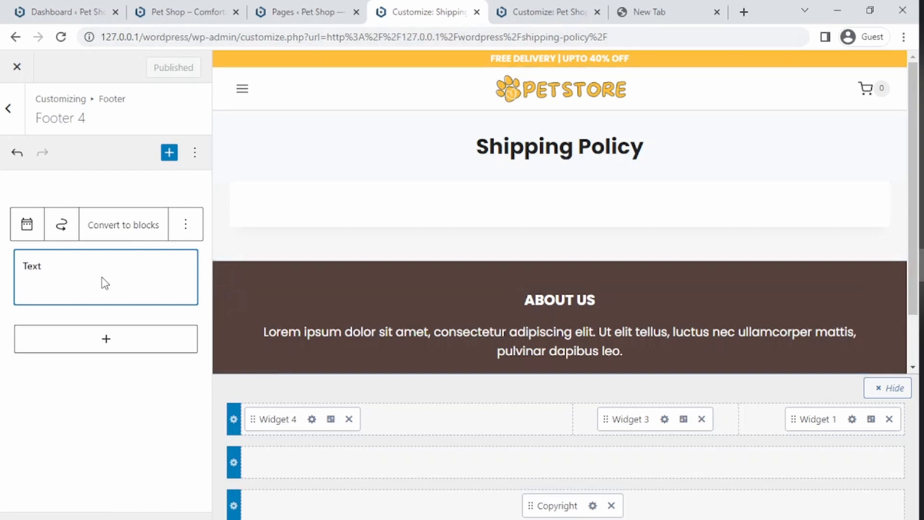
- Review the About Us widget code in New Text Document again and return to the Footer 4 text widget
mouse_move(921, 332)
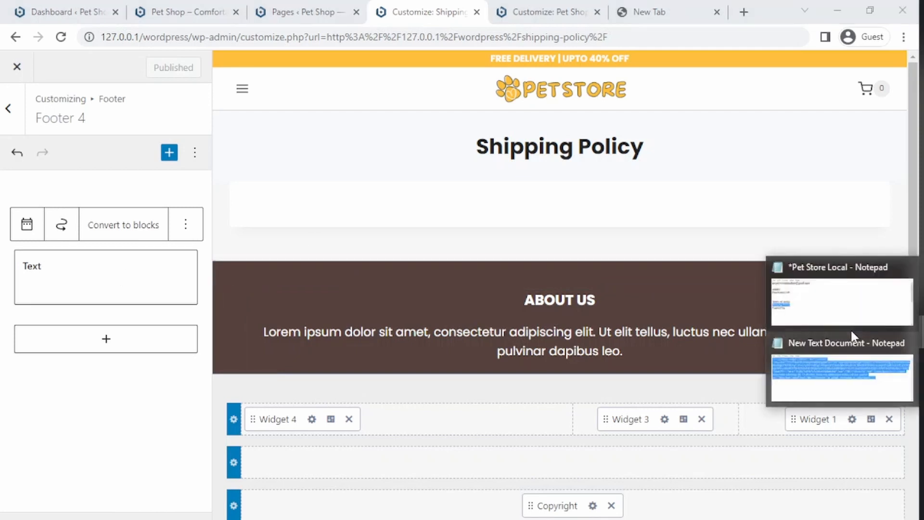
click(829, 368)
click(626, 271)
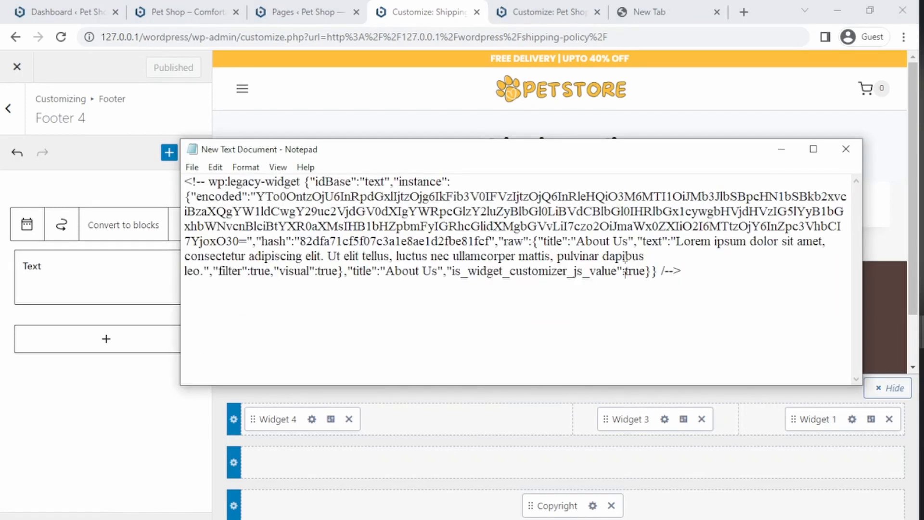
click(60, 321)
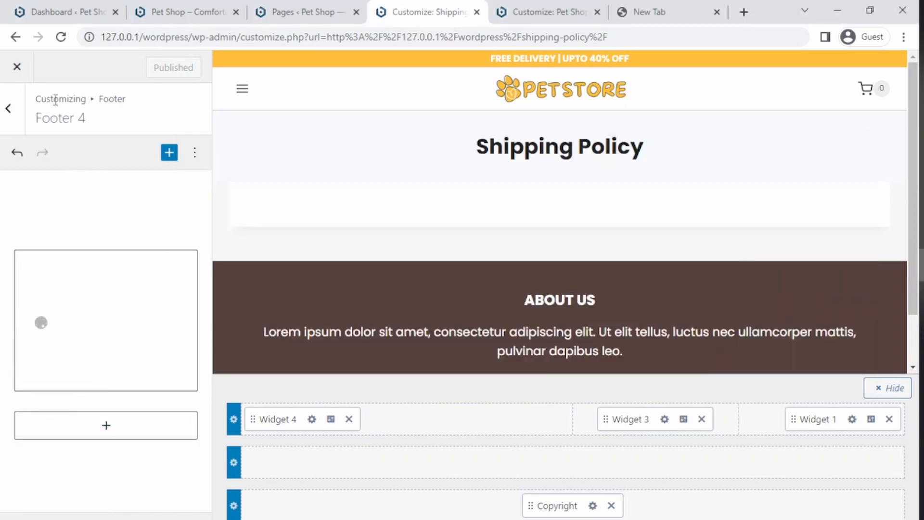
- Leave Footer 4, check the block editor of Widget 3, and return to the Footer settings
click(8, 108)
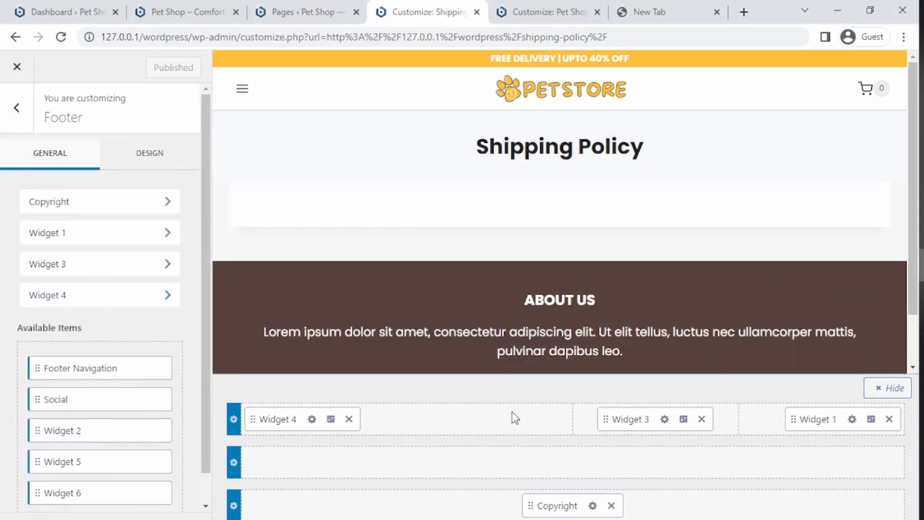
click(665, 419)
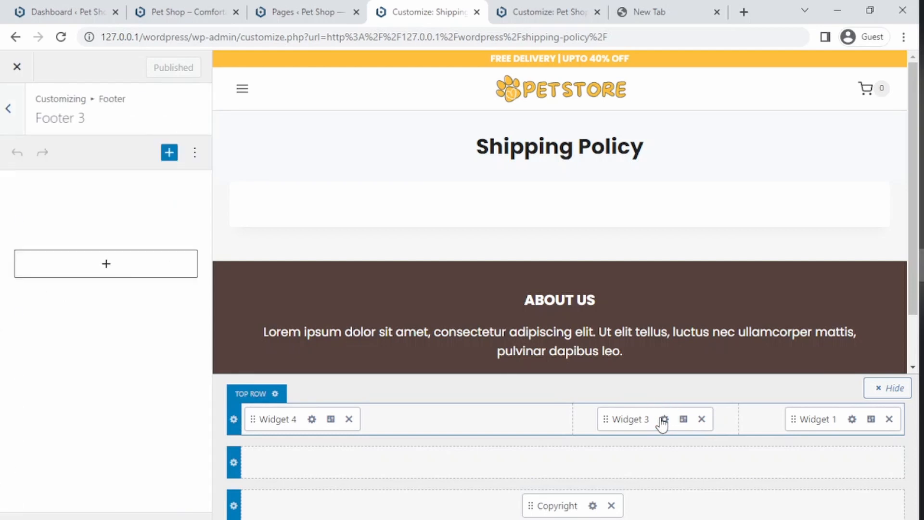
click(12, 119)
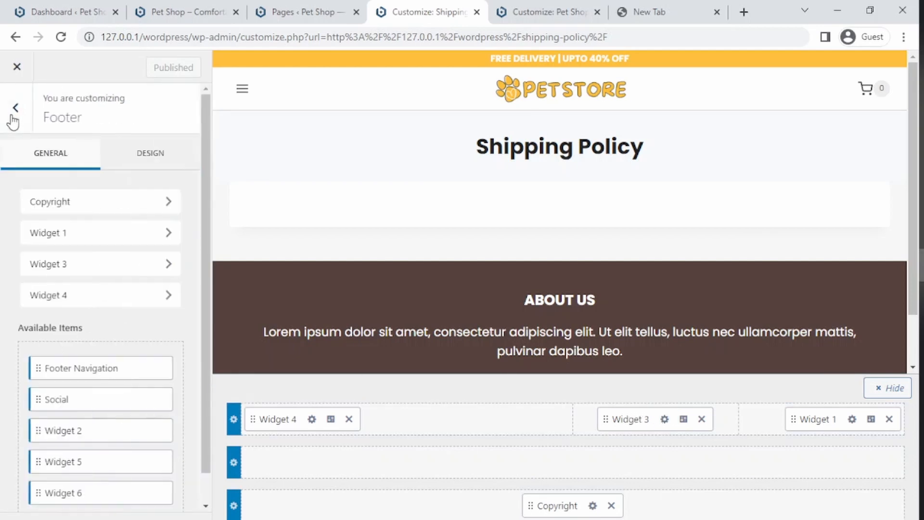
- Leave the Footer settings and open the Menus section of the customizer
click(13, 119)
scroll(66, 372, down, 1)
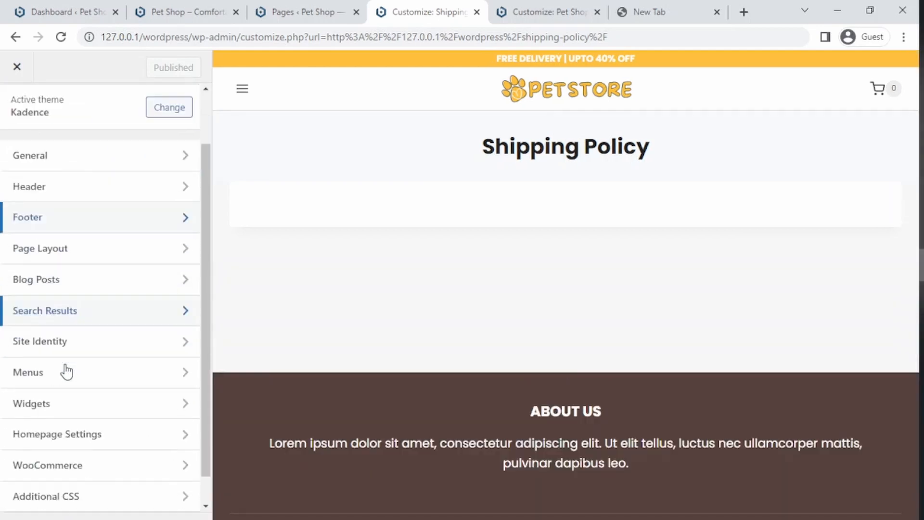
click(58, 380)
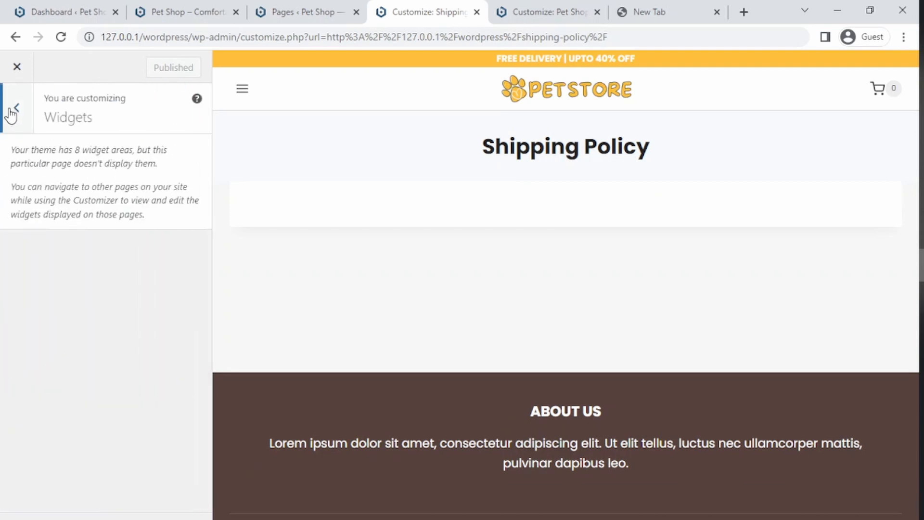
click(11, 116)
click(74, 355)
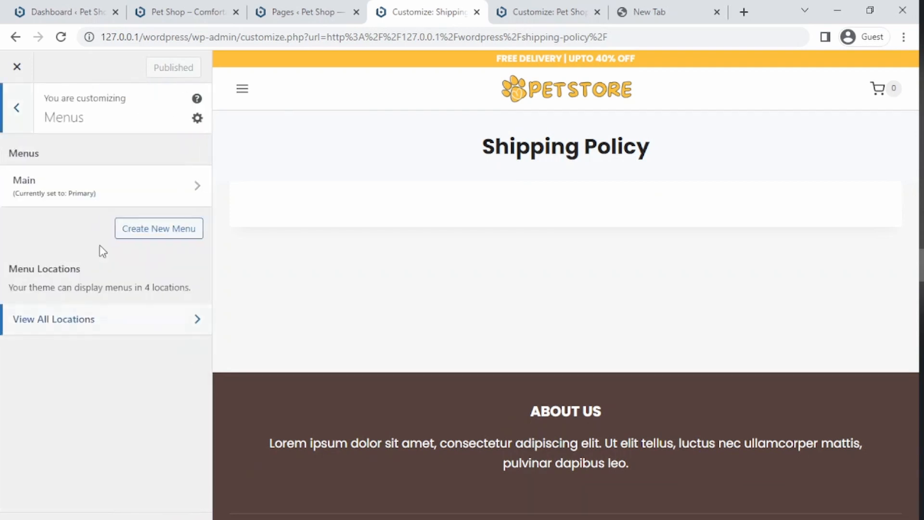
- Create a new menu named 1 without assigning a location and open the list of items to add to it
click(137, 230)
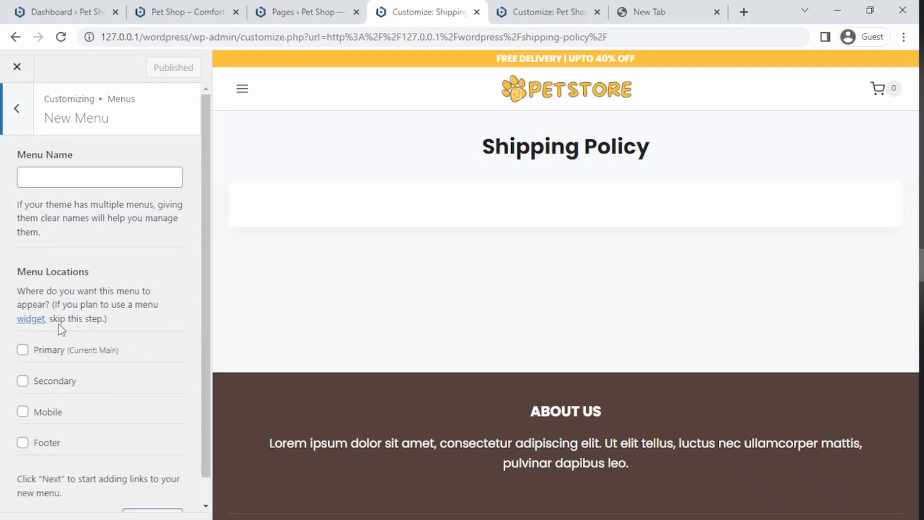
click(63, 174)
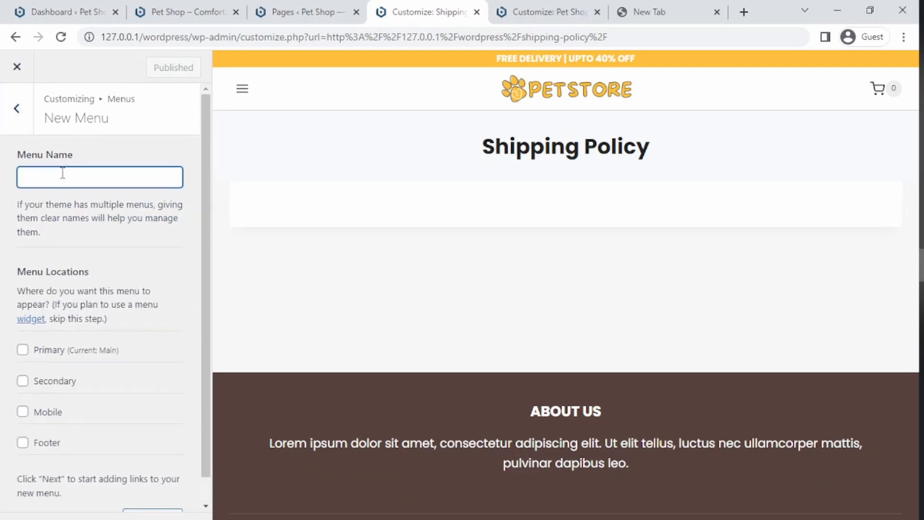
text(1)
scroll(103, 273, down, 1)
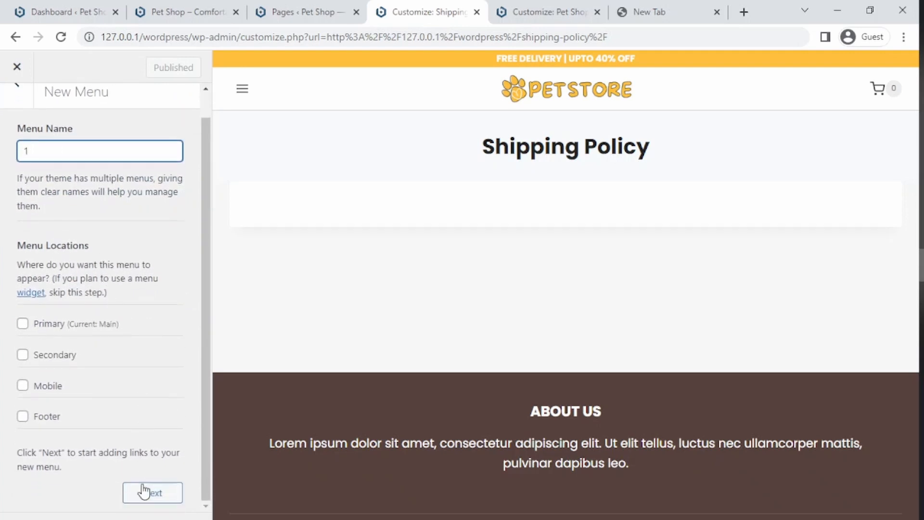
click(139, 491)
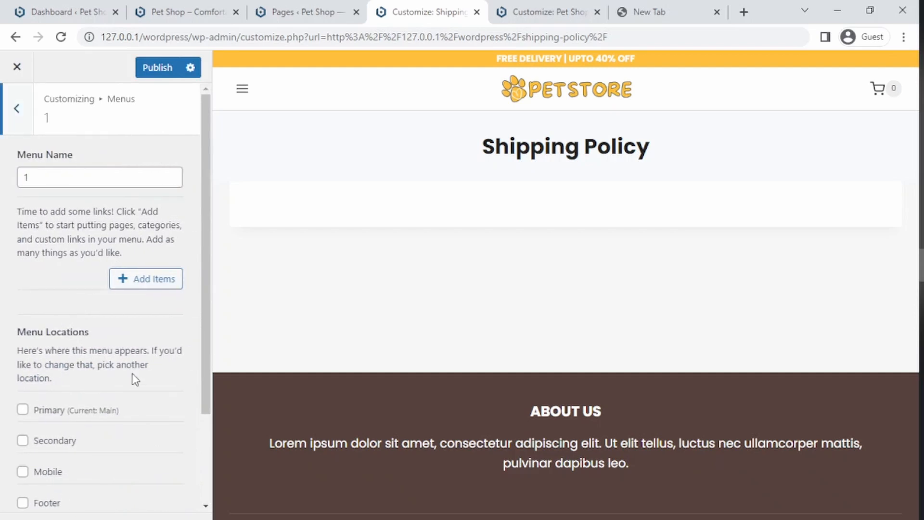
click(143, 283)
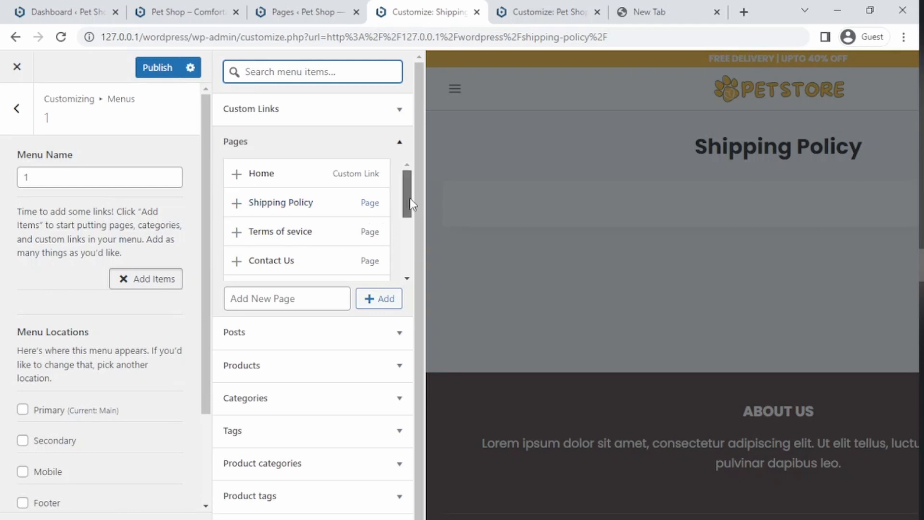
- Add the Shipping Policy page as an item in menu 1
mouse_move(409, 198)
mouse_down()
mouse_move(406, 267)
mouse_move(405, 195)
mouse_up()
click(288, 206)
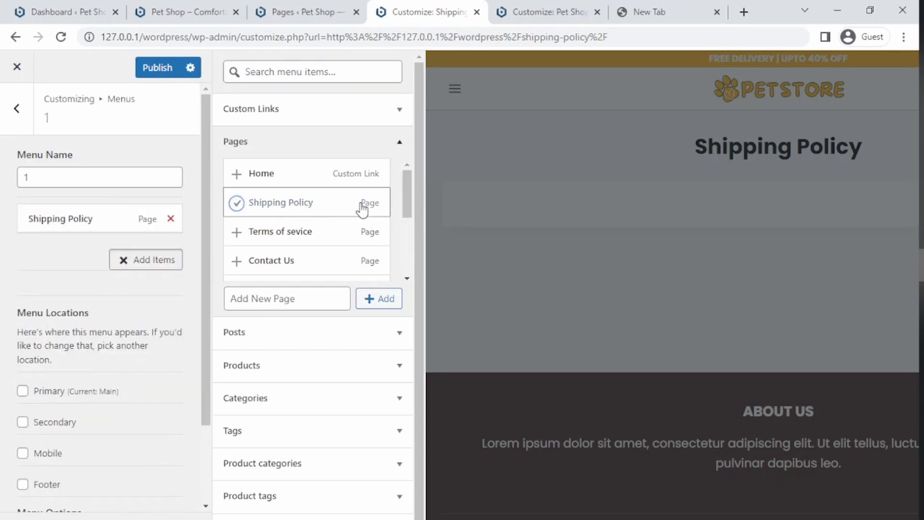
mouse_move(406, 199)
mouse_down()
mouse_move(405, 256)
mouse_move(401, 207)
mouse_up()
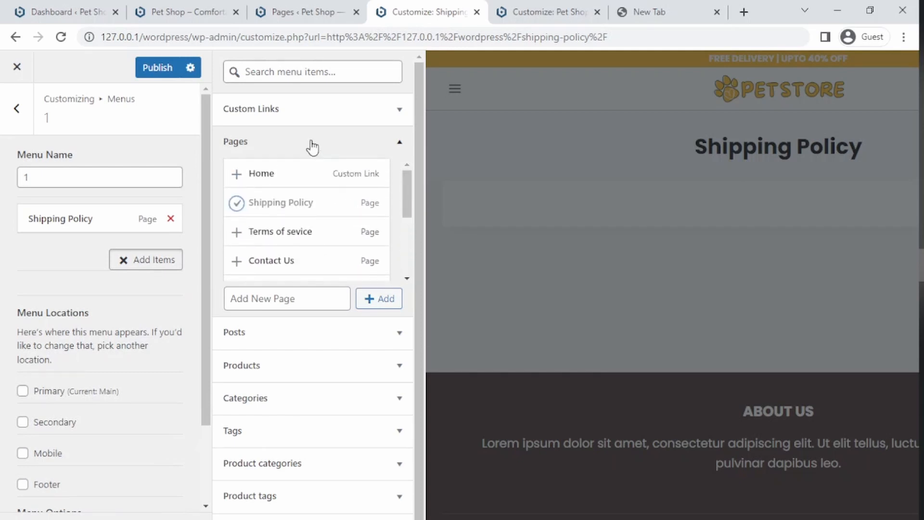
click(292, 307)
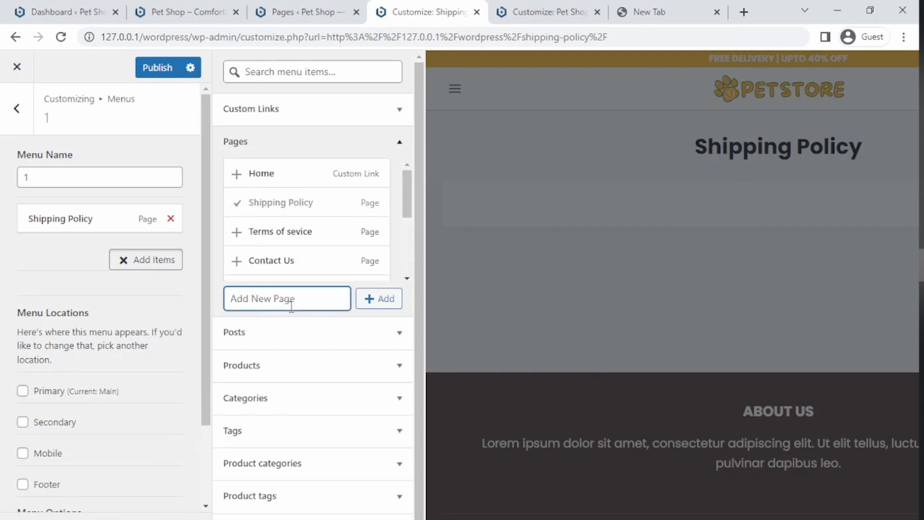
text(re)
key(BackSpace)
key(BackSpace)
- Open the draft Refund and Returns Policy page from the site's page list for editing and publish it
click(190, 11)
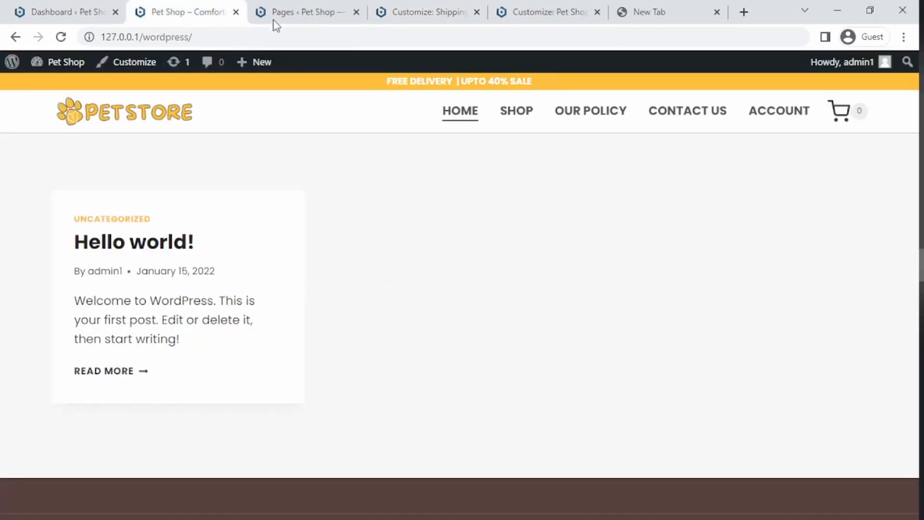
click(255, 12)
mouse_move(217, 229)
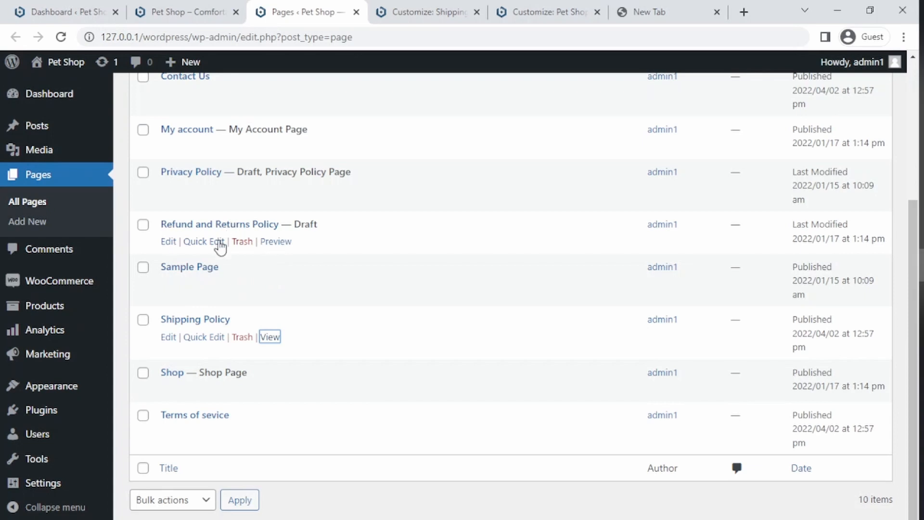
click(169, 241)
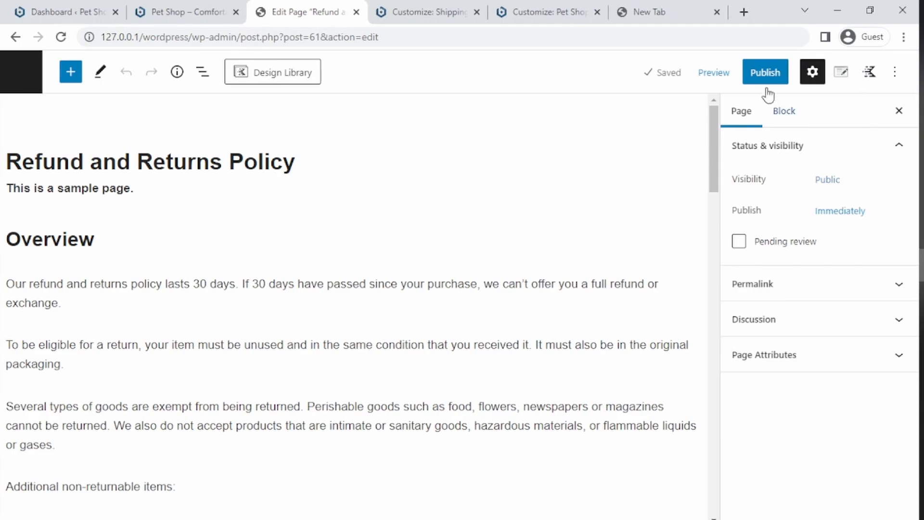
click(770, 77)
click(774, 81)
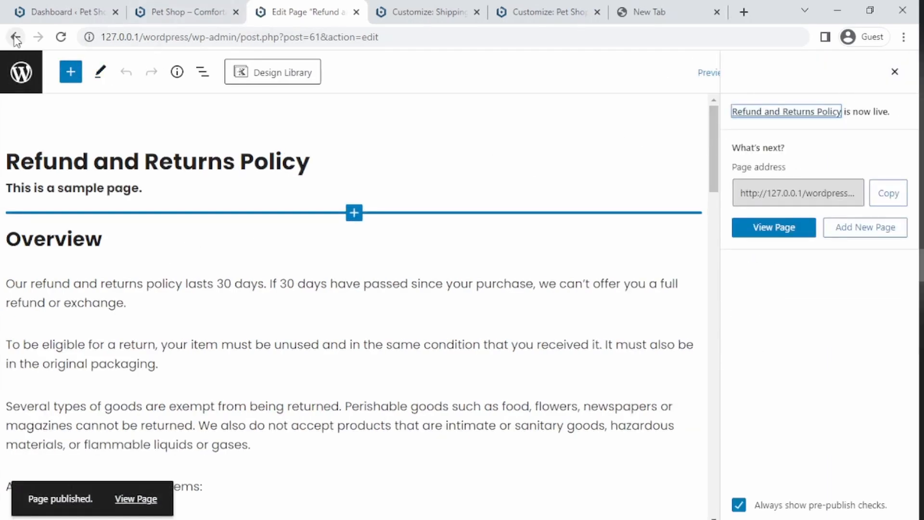
- Return to the page list and set the Privacy Policy page's status to Published with Quick Edit
click(21, 75)
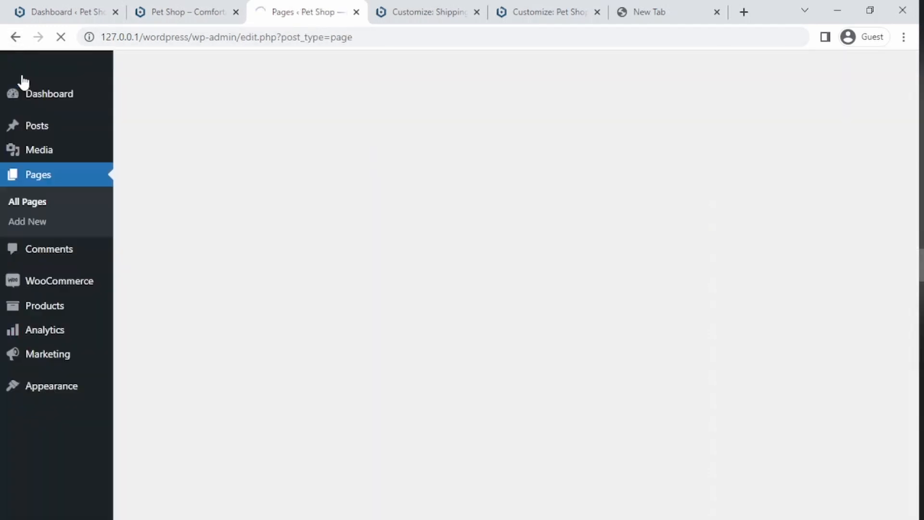
scroll(221, 337, down, 5)
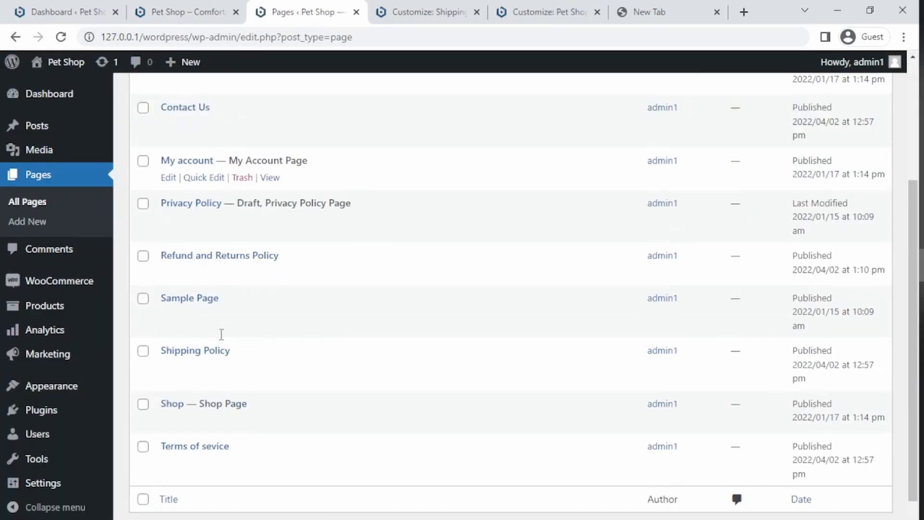
click(203, 189)
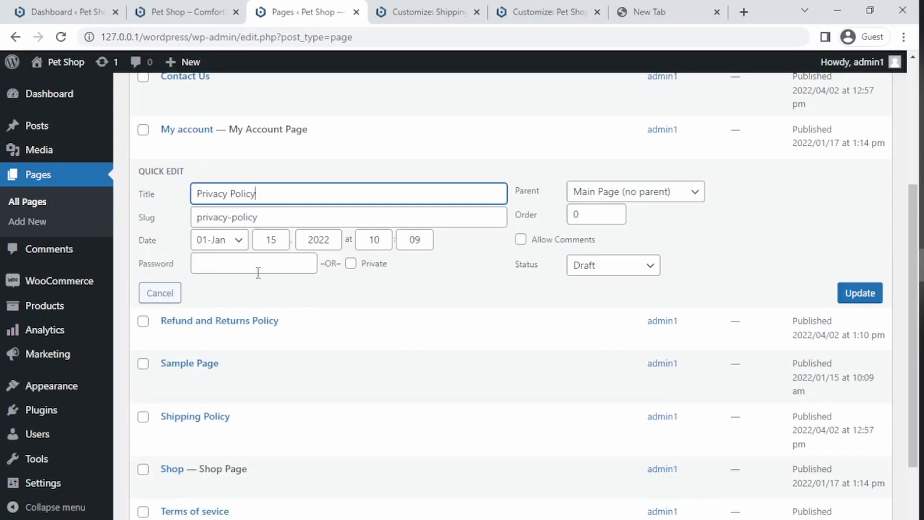
click(616, 267)
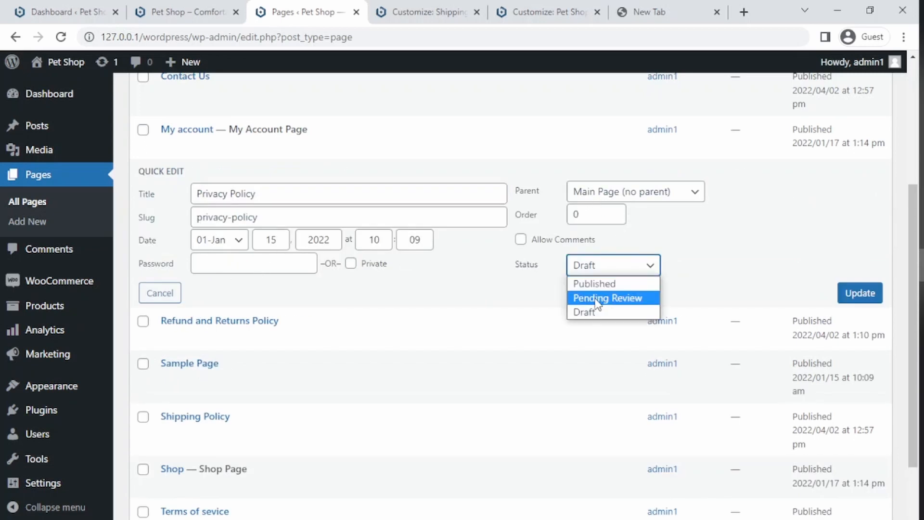
click(597, 285)
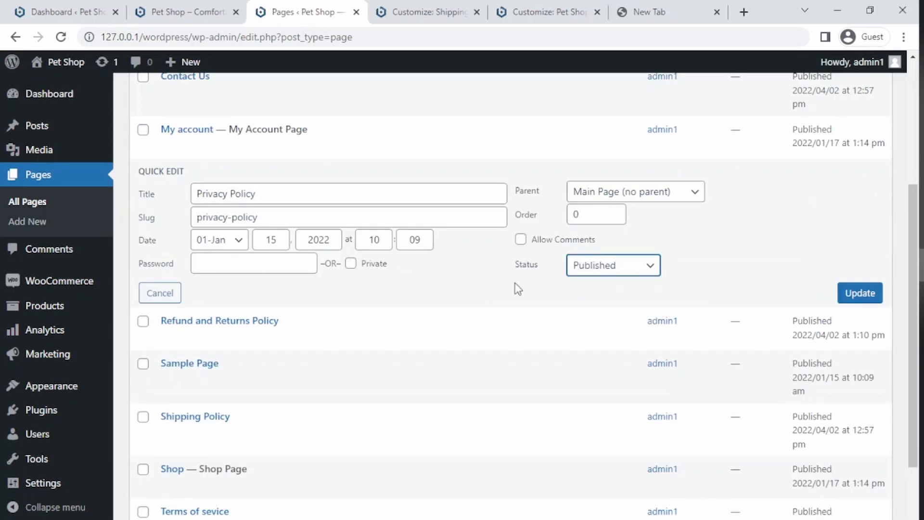
click(853, 296)
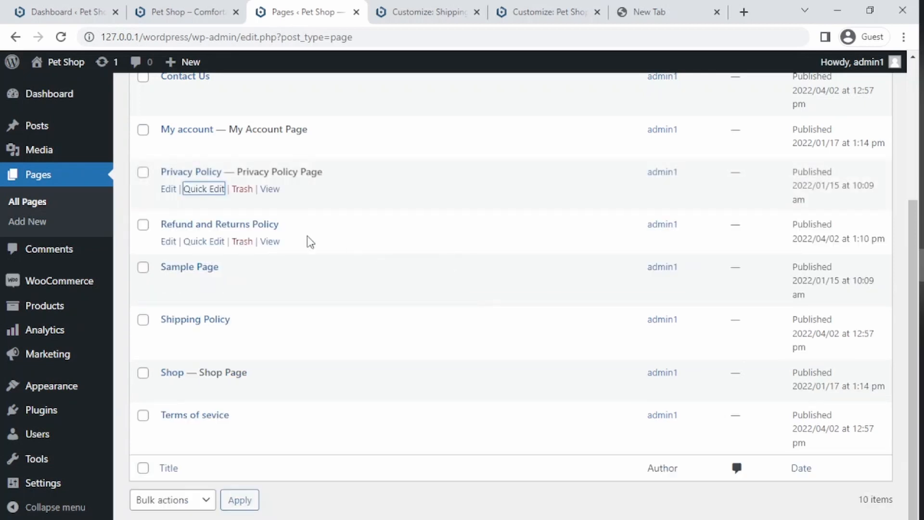
- Recheck the Privacy Policy page's status in Quick Edit and save it as Published
scroll(235, 254, up, 1)
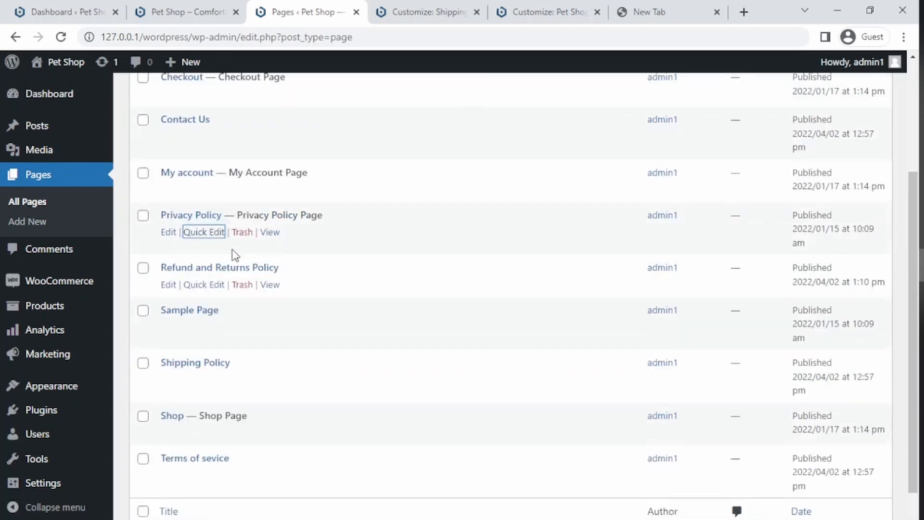
scroll(232, 249, up, 2)
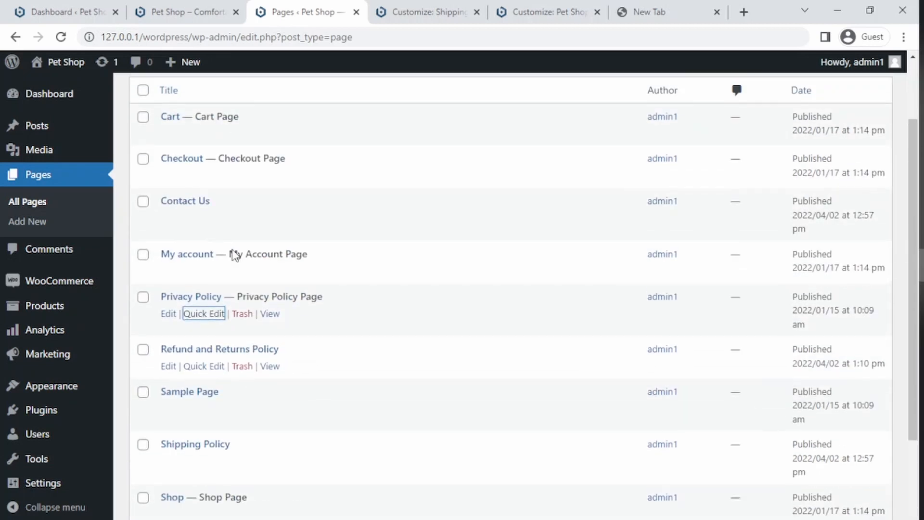
click(204, 313)
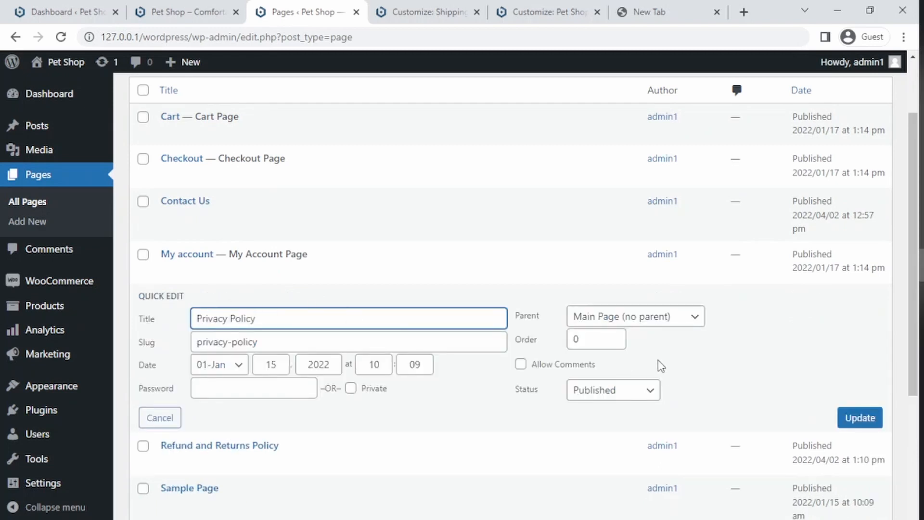
click(641, 394)
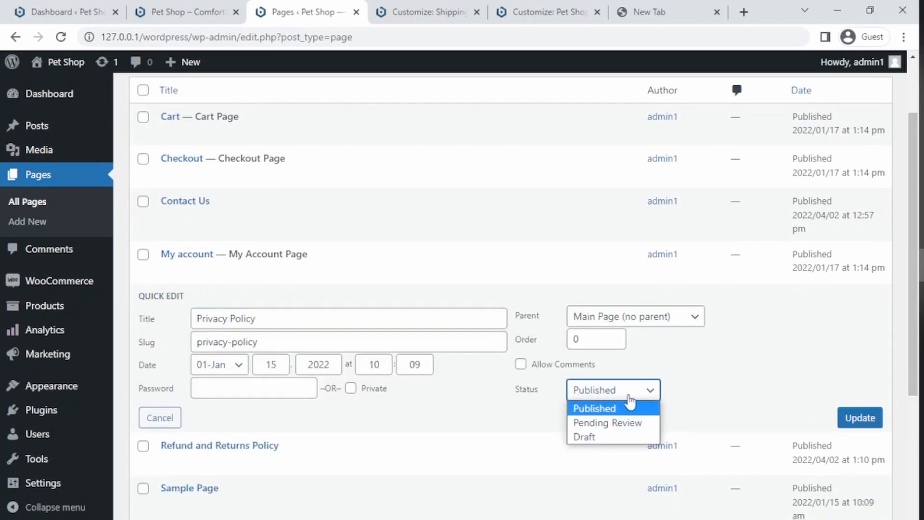
click(643, 393)
click(860, 417)
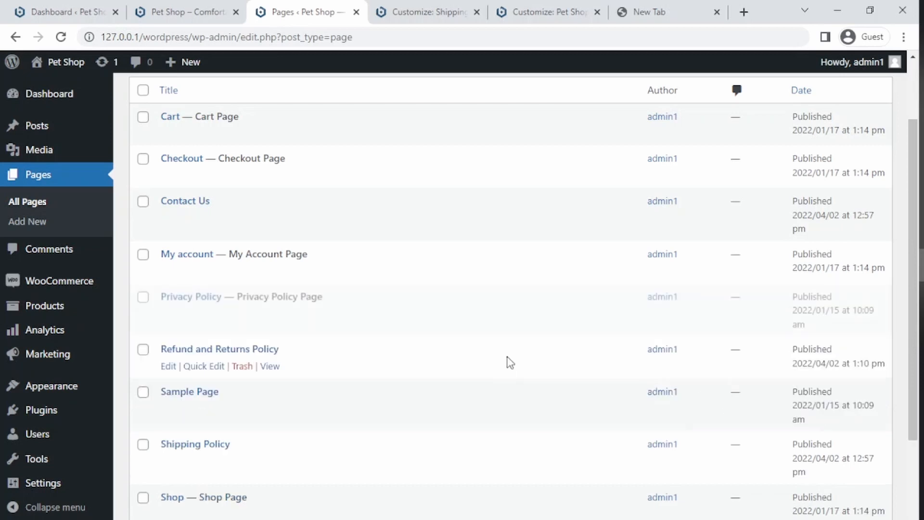
scroll(409, 339, down, 3)
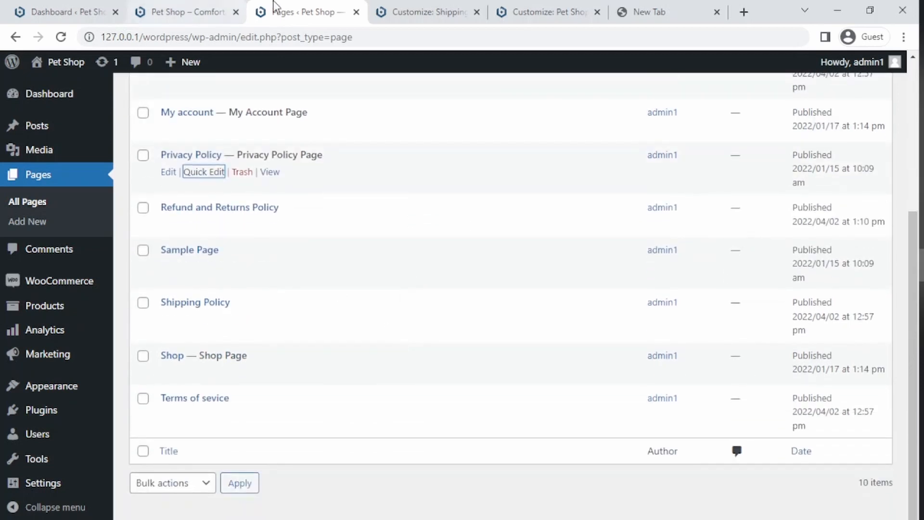
- Return to the Customizer for the Shipping Policy page and publish the changes to menu 1
click(441, 8)
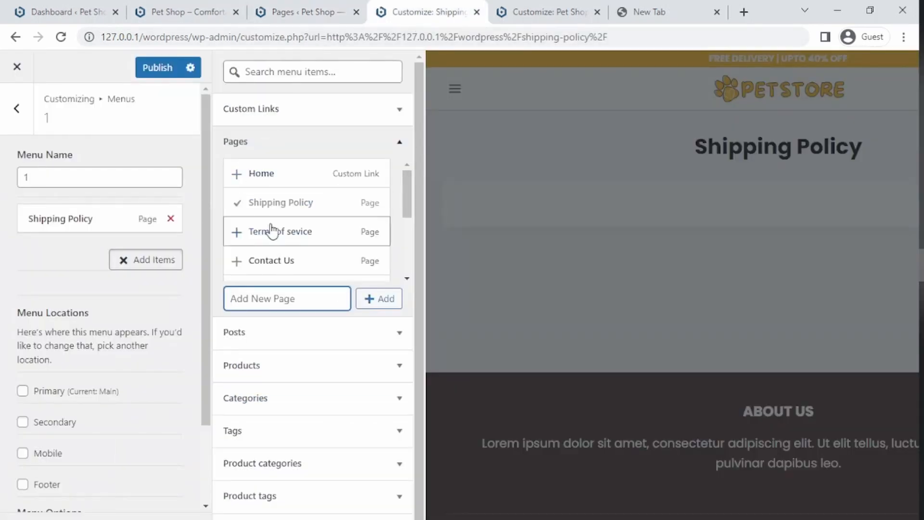
click(200, 35)
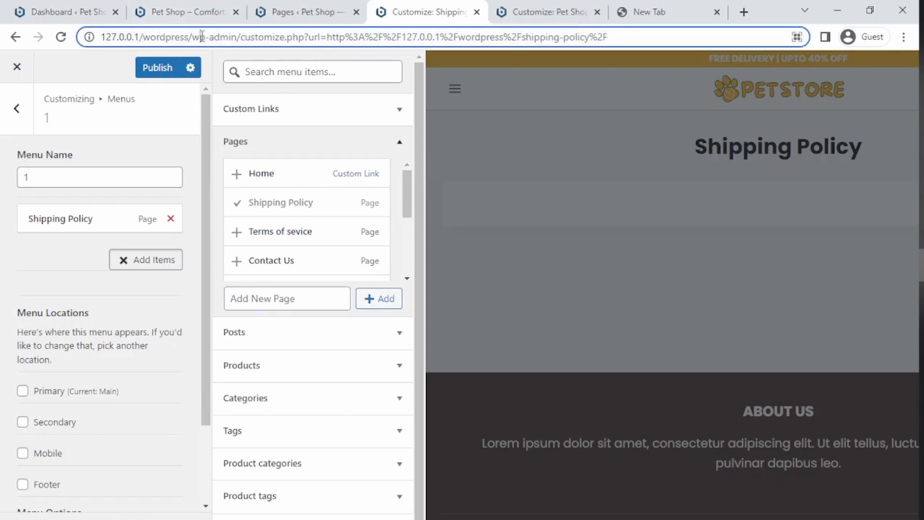
click(156, 67)
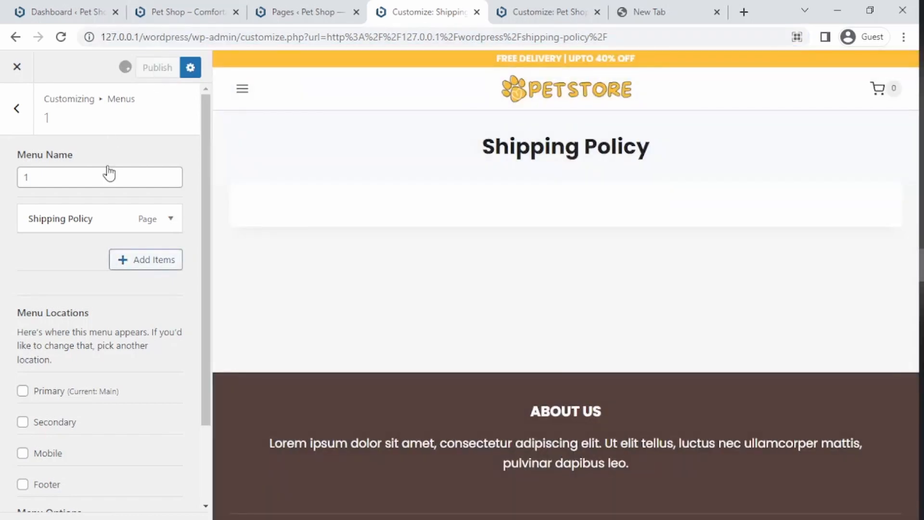
- Check which pages can be added to menu 1, and reload the Customizer to refresh the page list
click(140, 263)
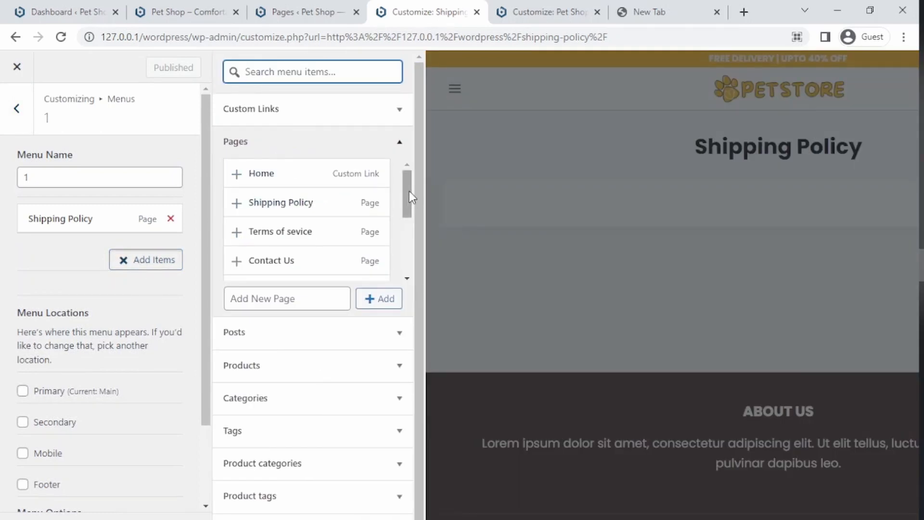
scroll(262, 221, down, 3)
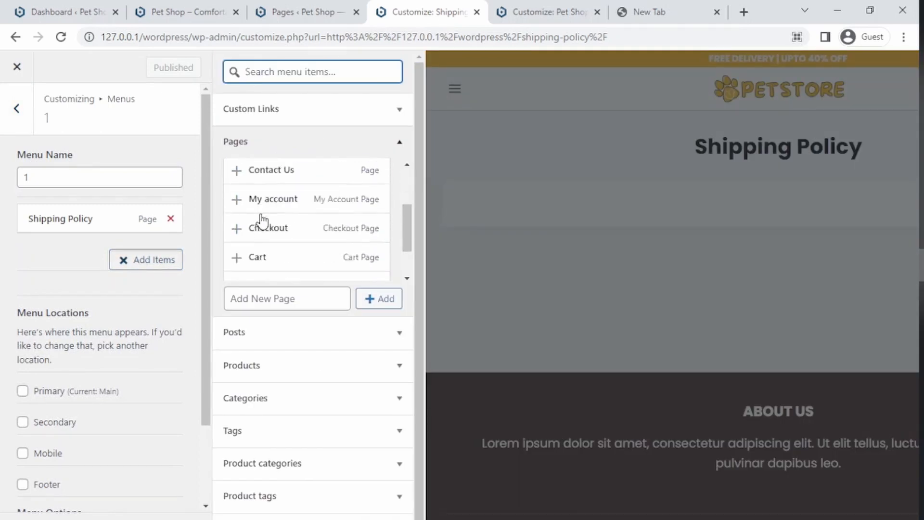
scroll(268, 229, up, 3)
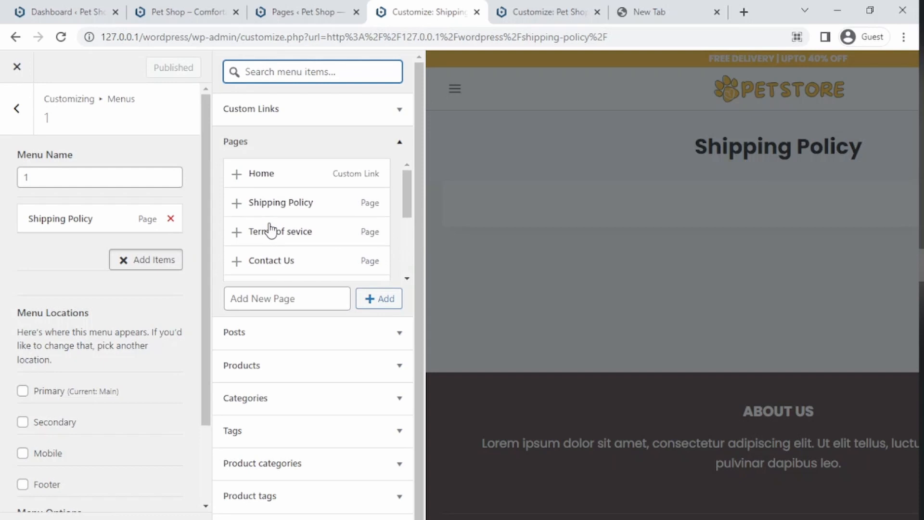
scroll(270, 229, down, 3)
click(268, 31)
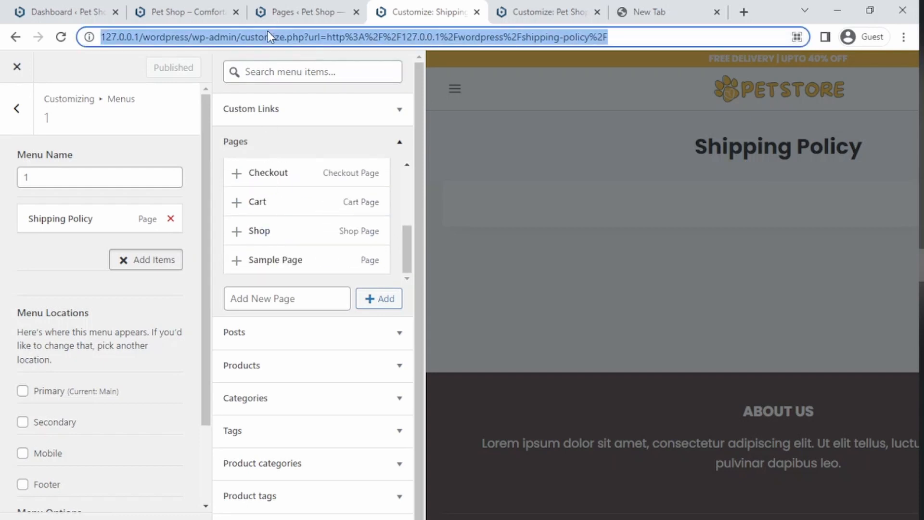
key(Return)
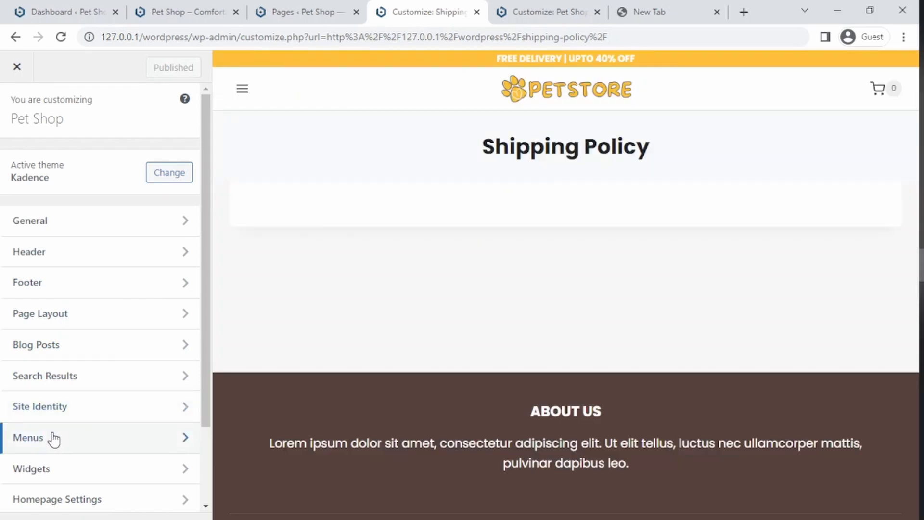
- Reopen menu 1 and add the Refund and Returns Policy, Privacy Policy and Terms of sevice pages as items
click(54, 439)
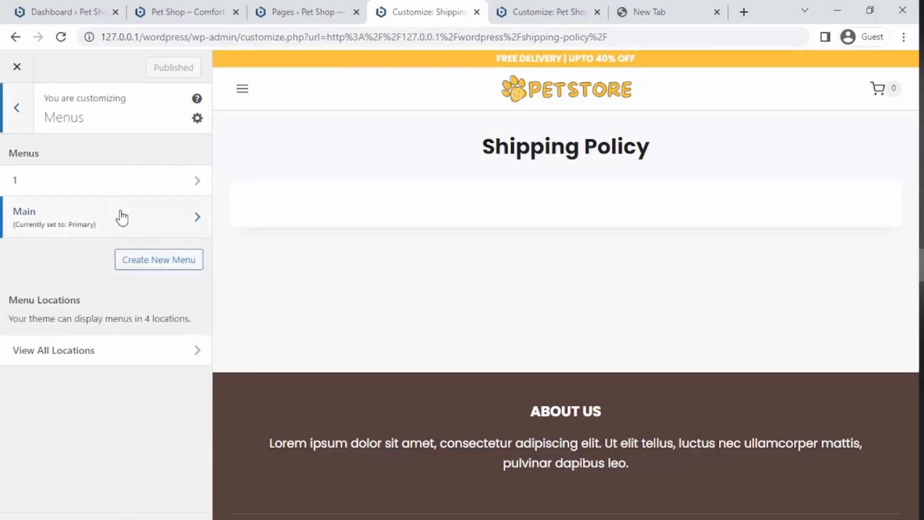
click(118, 187)
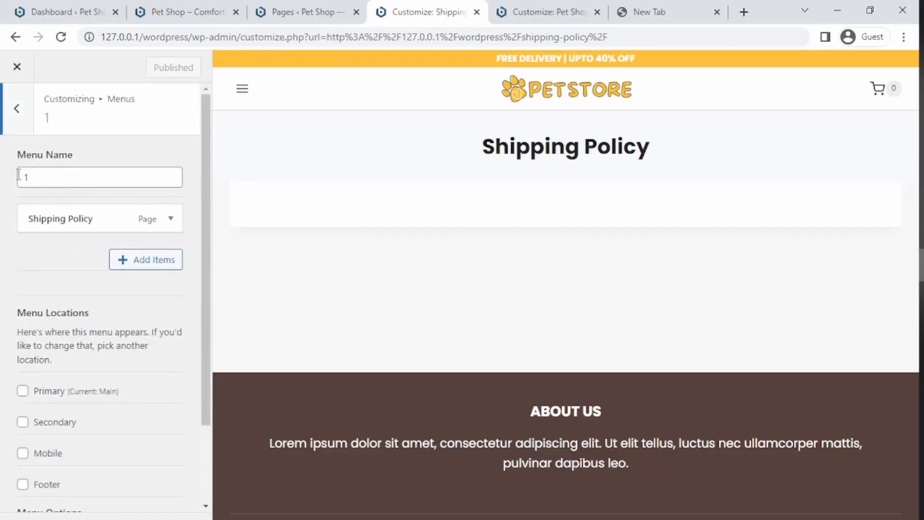
click(141, 260)
scroll(408, 196, down, 1)
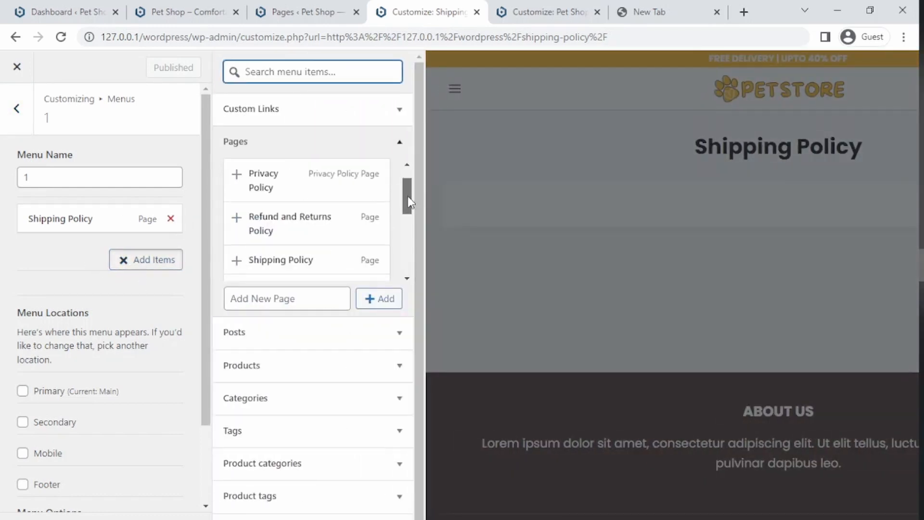
click(236, 206)
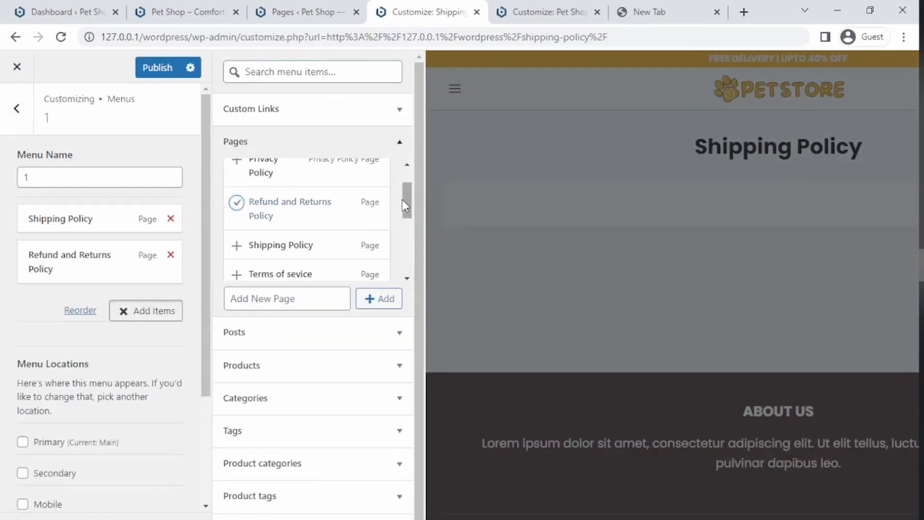
scroll(402, 199, up, 1)
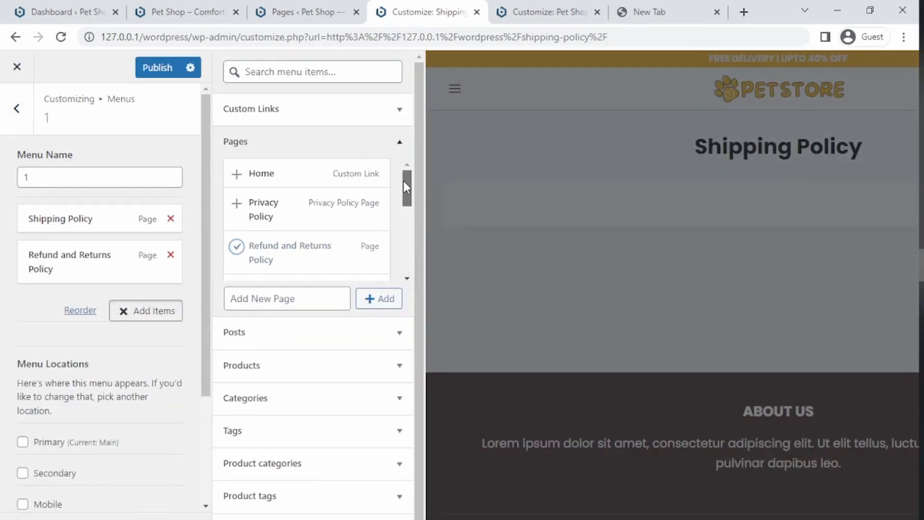
click(238, 211)
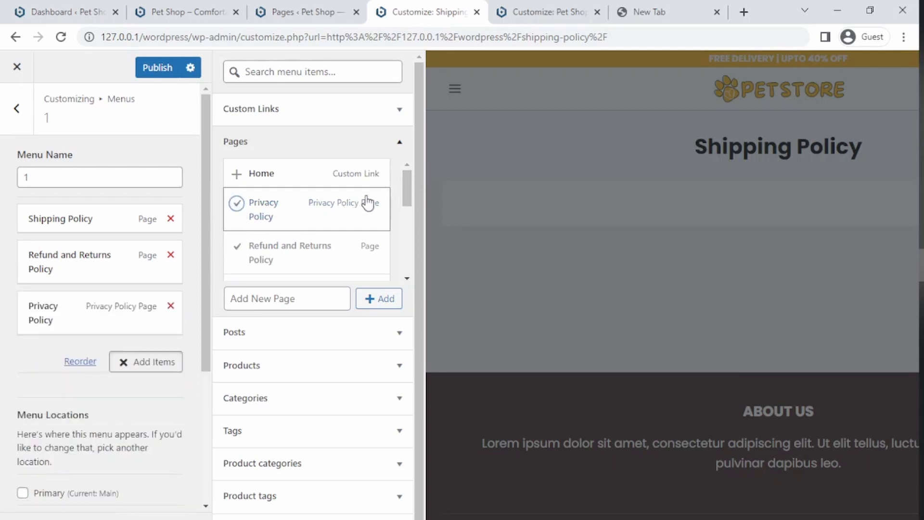
scroll(409, 195, down, 3)
scroll(409, 217, down, 2)
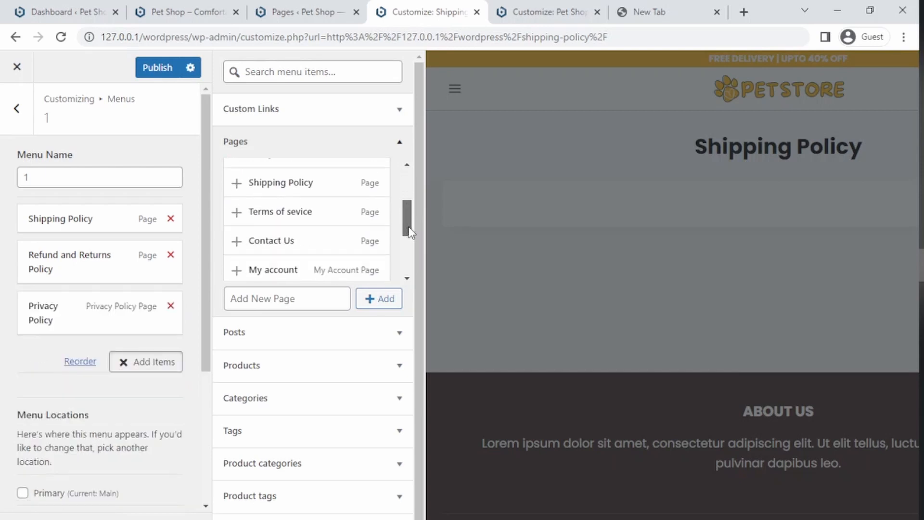
click(238, 212)
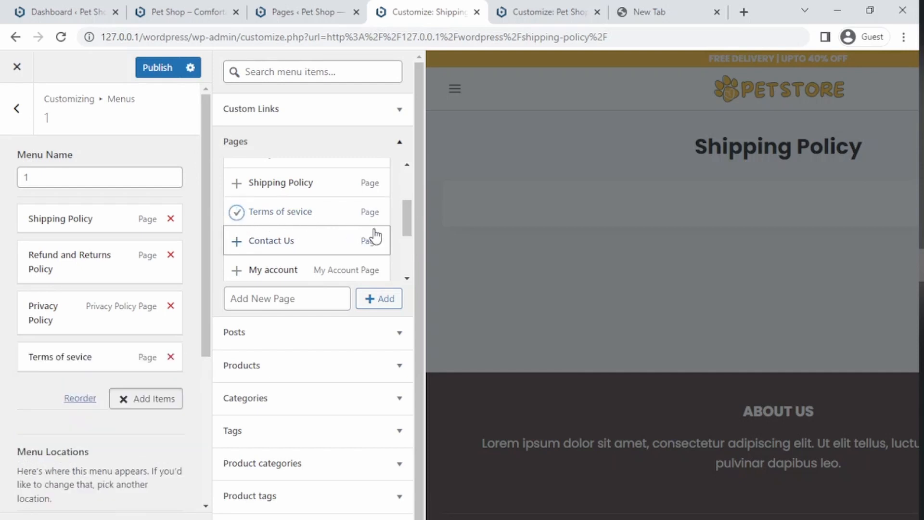
- Publish the page items added to menu 1 and return to the list of menus
drag(403, 220, 404, 191)
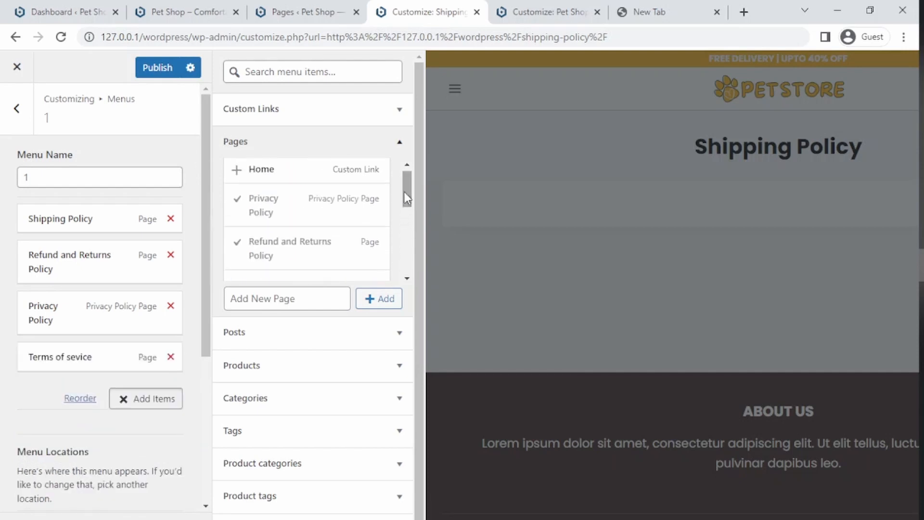
click(153, 70)
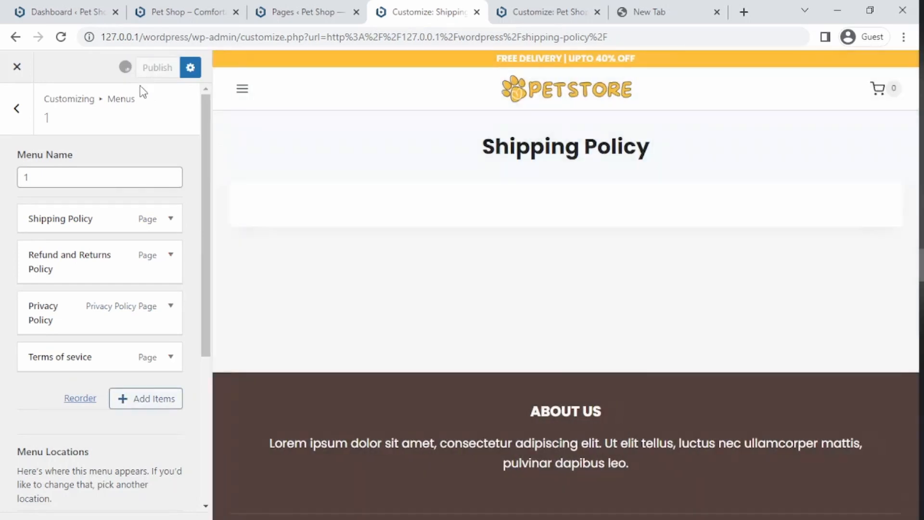
click(16, 109)
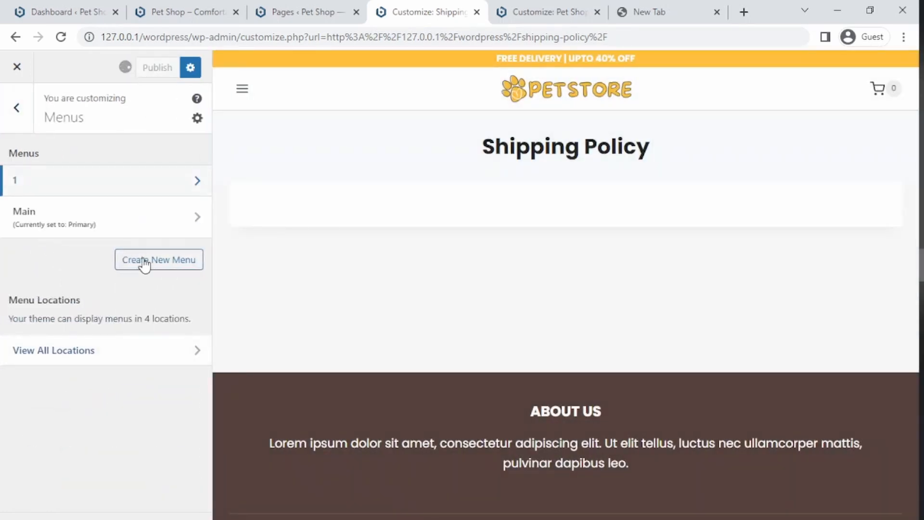
- Create a new menu named 2 without assigning it to a menu location
click(126, 260)
click(84, 178)
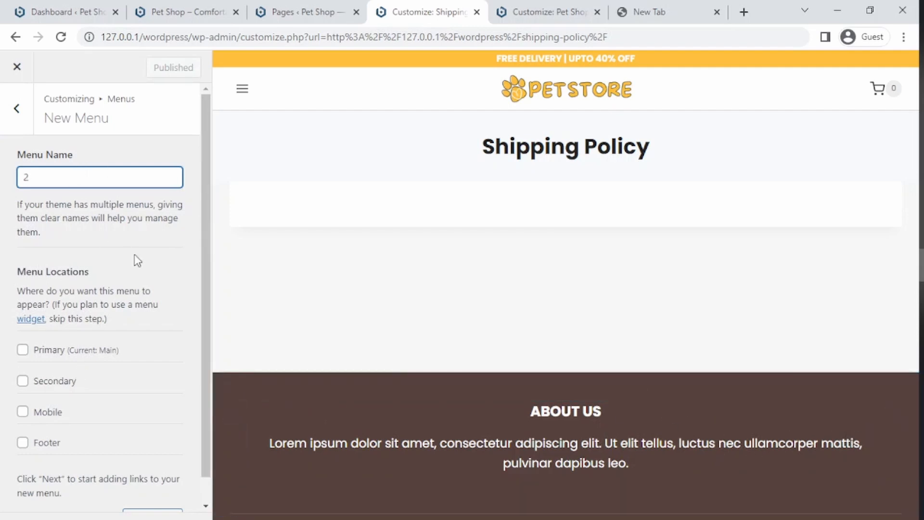
scroll(192, 380, down, 2)
click(161, 491)
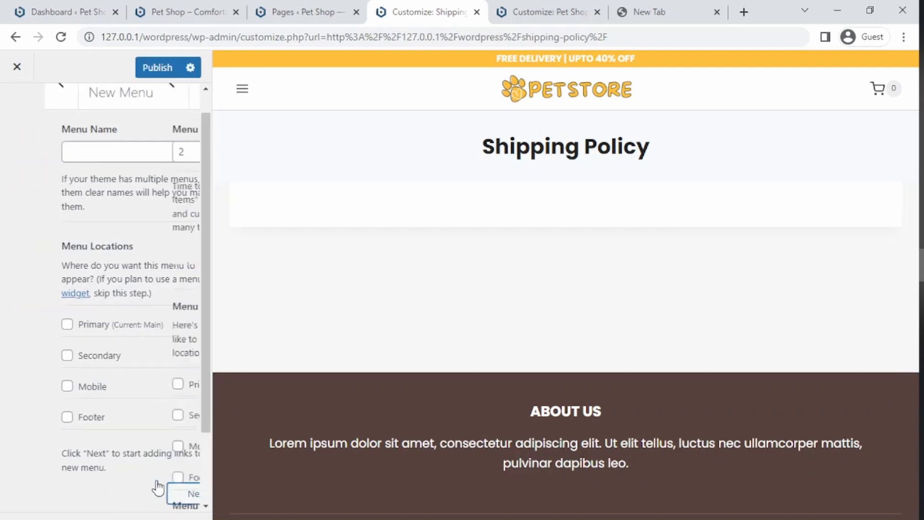
- Add the Contact Us and My account pages as items of menu 2
click(154, 280)
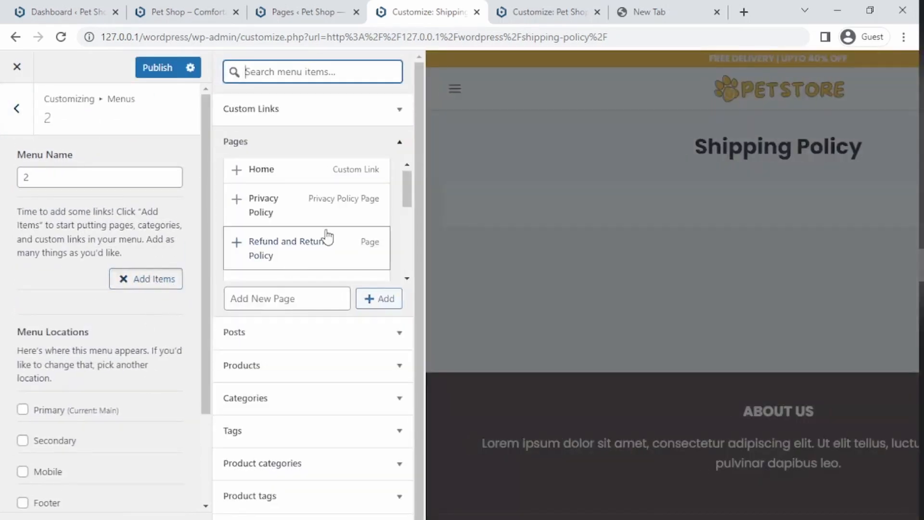
drag(404, 193, 406, 215)
click(239, 239)
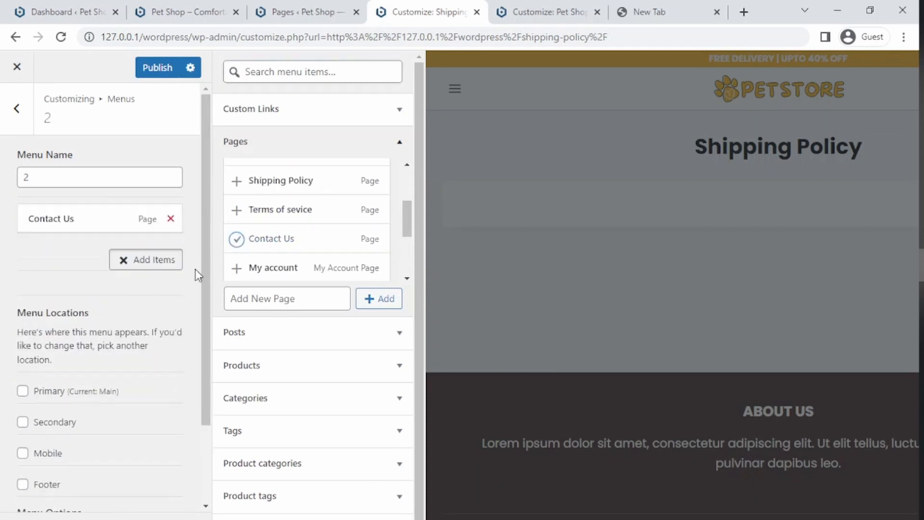
drag(408, 213, 403, 186)
click(238, 275)
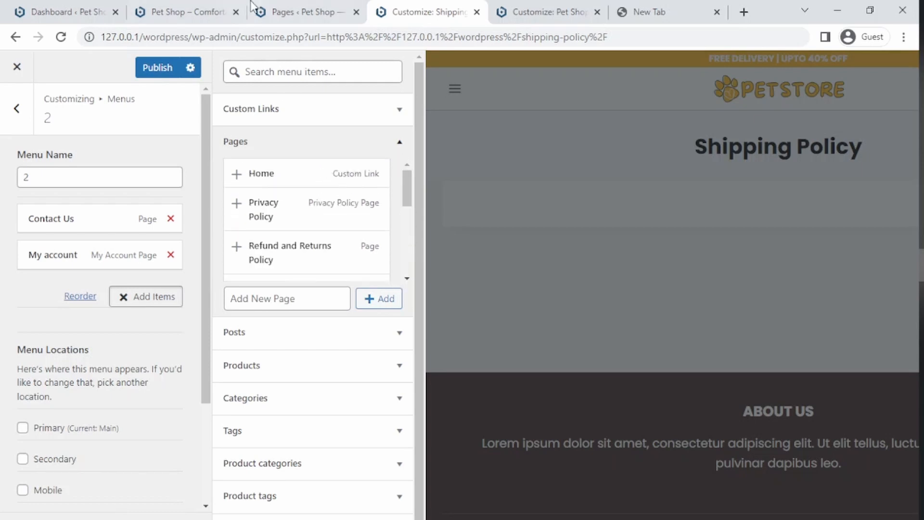
- Check the refreshed Pages list, then create a new page titled Track Order and publish it
click(275, 4)
click(269, 37)
key(Return)
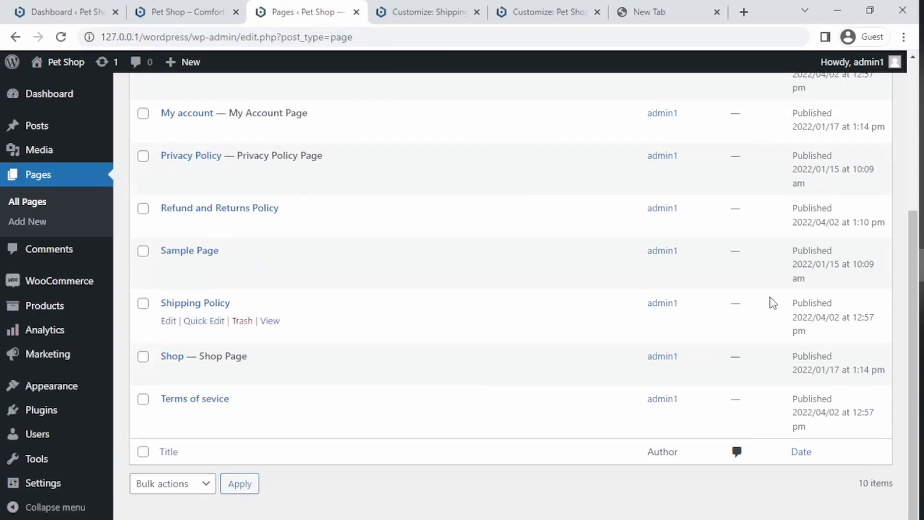
drag(920, 278, 896, 115)
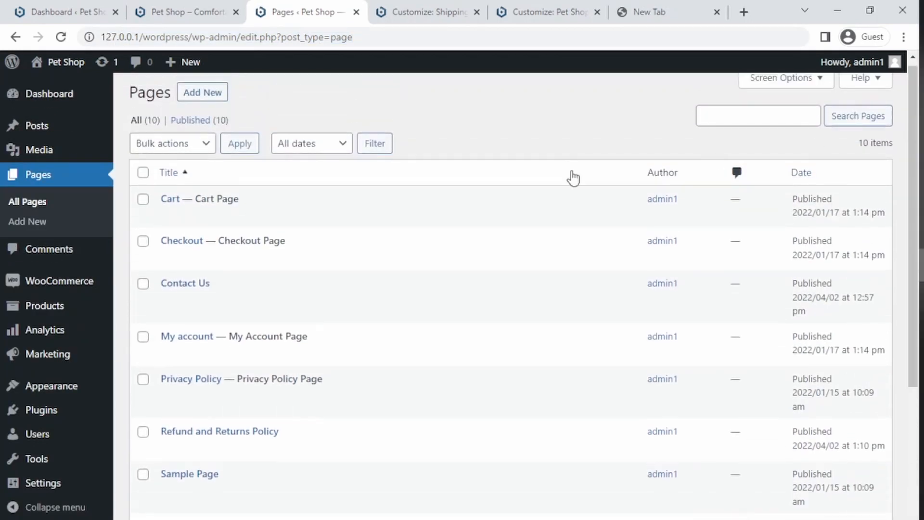
middle_click(201, 94)
click(356, 11)
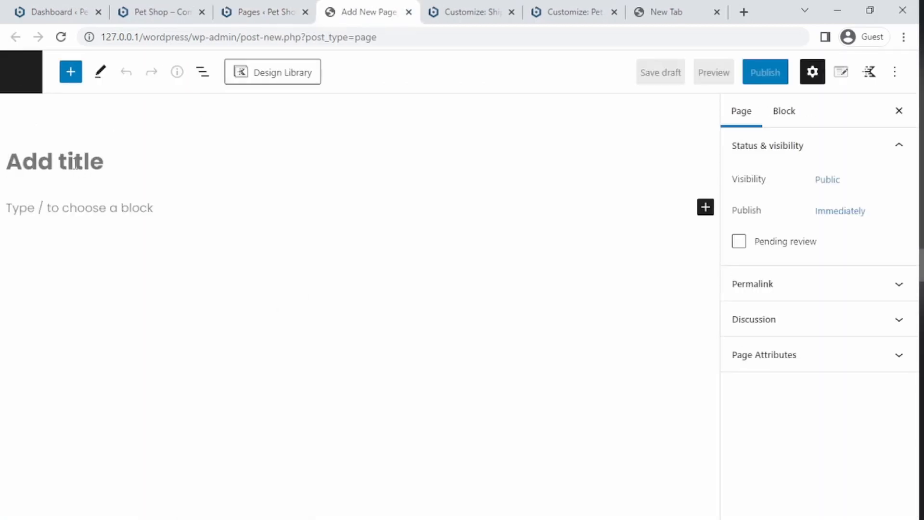
text(Trac)
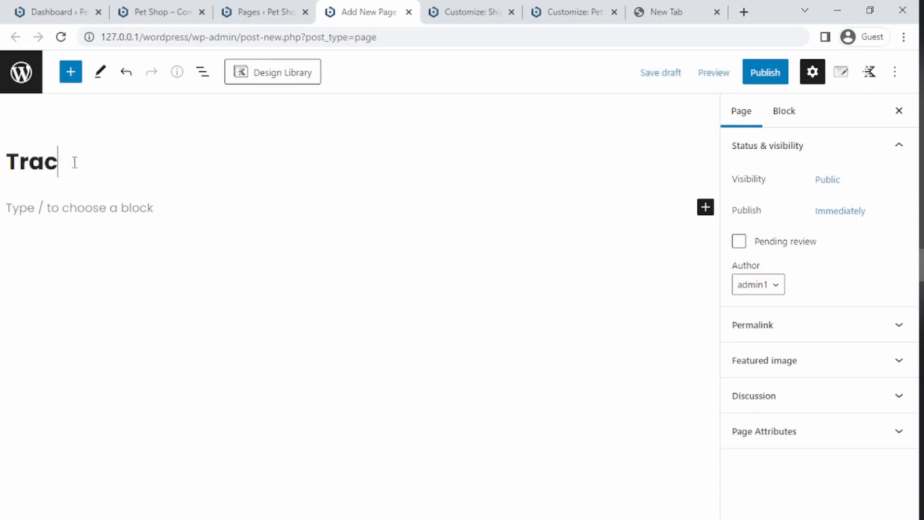
text(k Order)
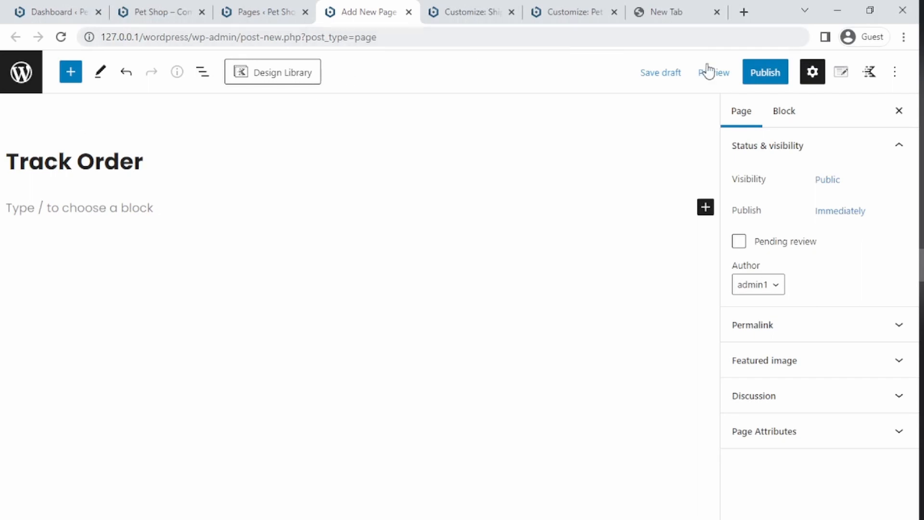
click(763, 75)
click(764, 77)
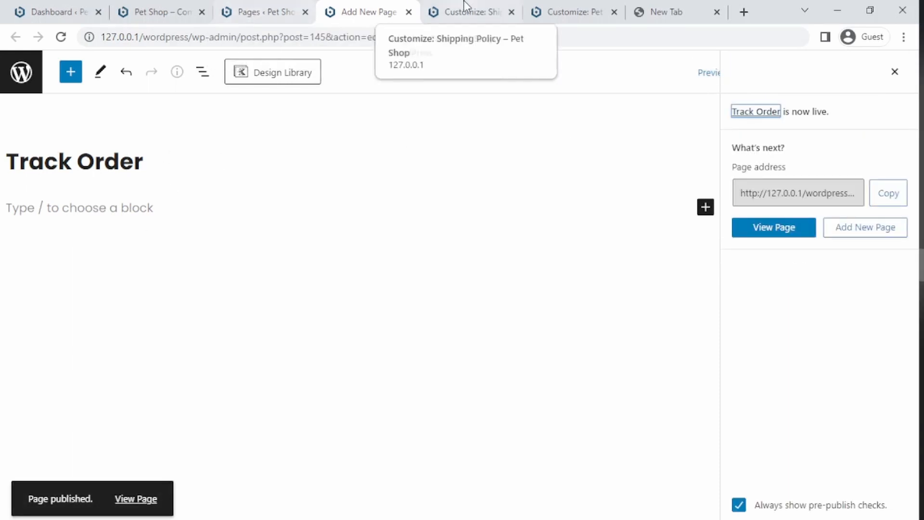
- Return to the Customizer, publish the changes to menu 2, and reload it to refresh the available pages
click(443, 1)
click(110, 39)
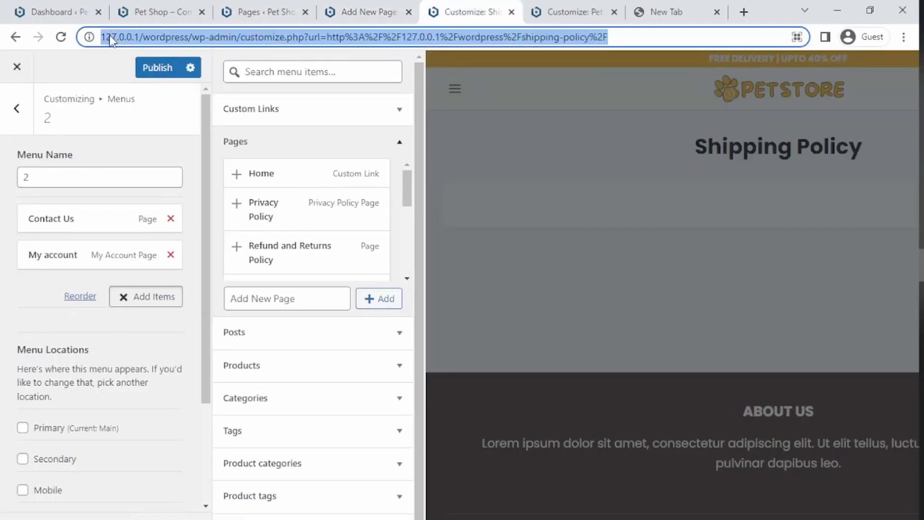
key(Return)
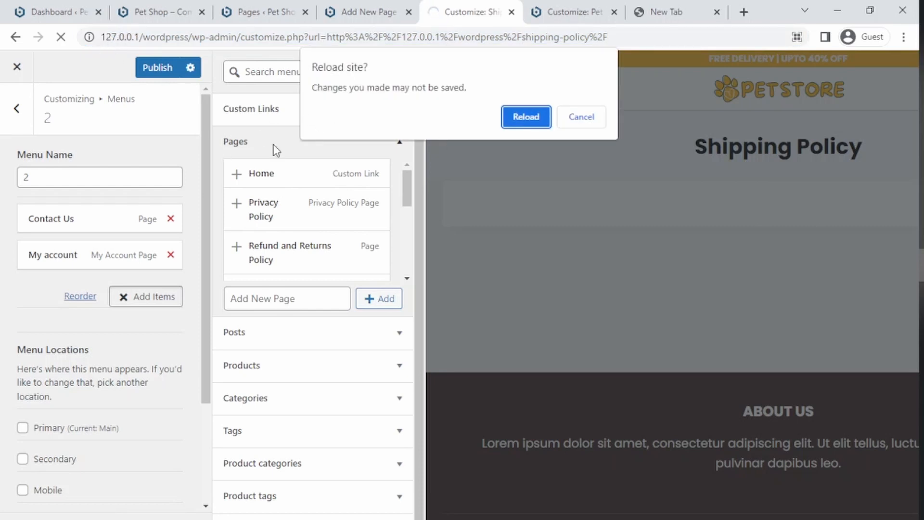
click(560, 127)
click(159, 68)
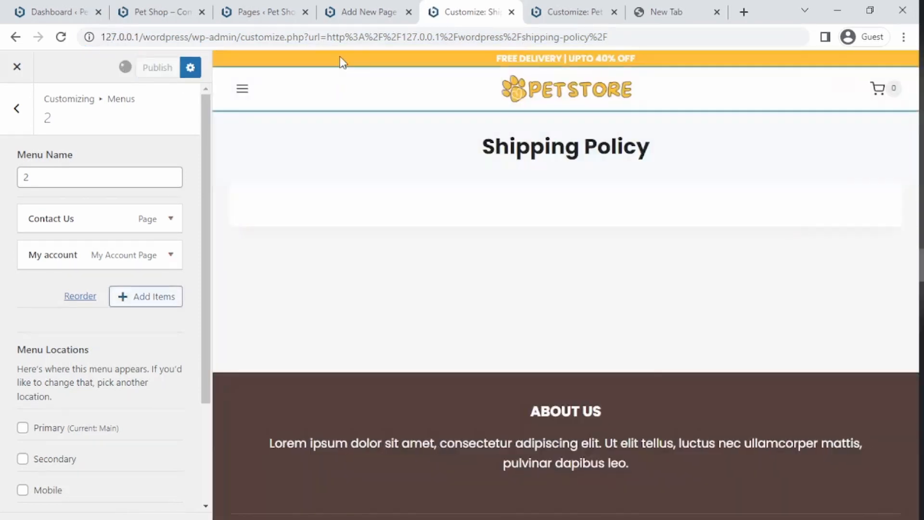
click(296, 34)
key(Return)
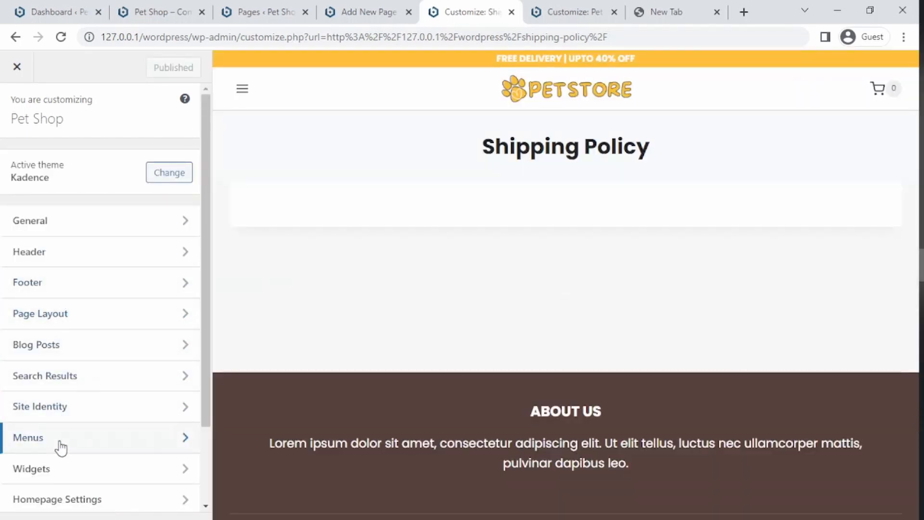
- Reopen menu 2, add the Track Order and Shop pages as items, and publish the changes
click(57, 440)
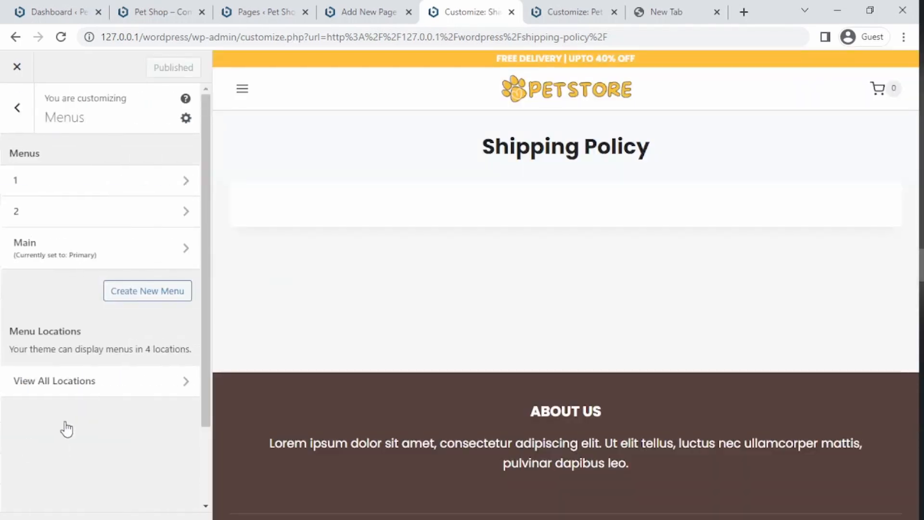
click(91, 212)
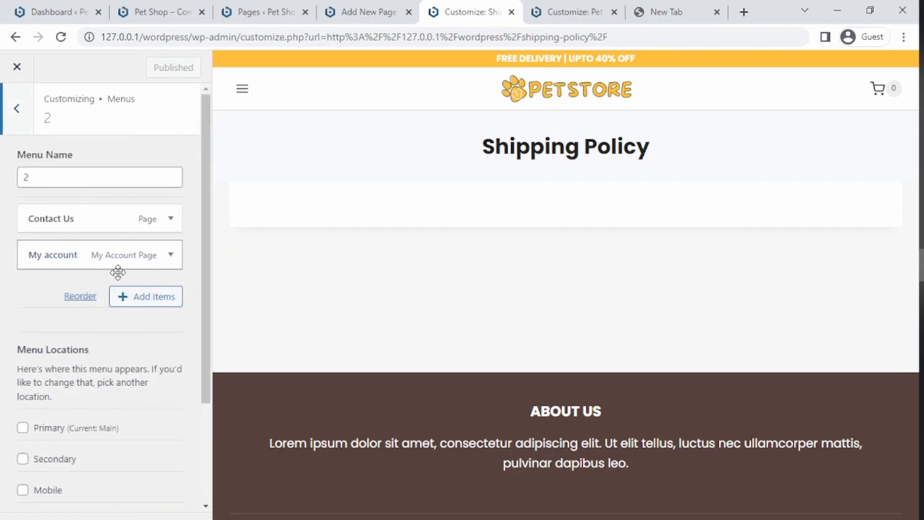
click(130, 298)
click(237, 247)
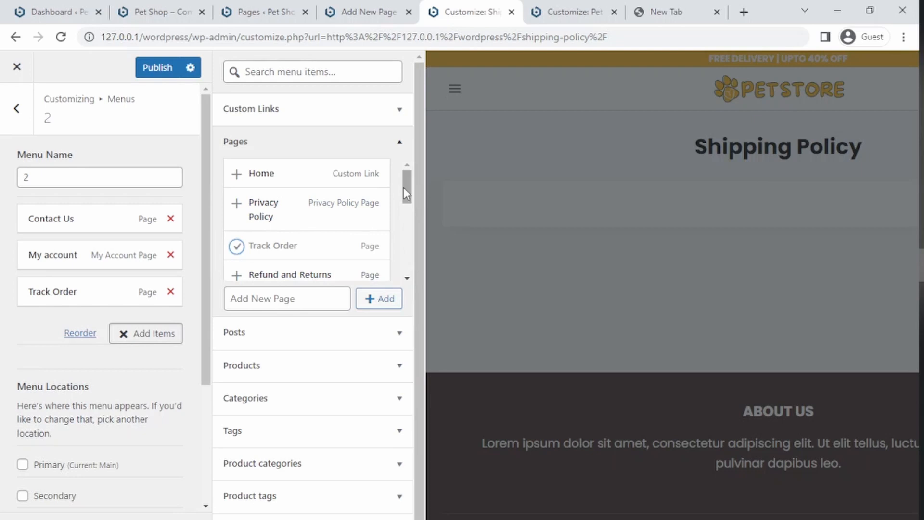
drag(403, 187, 399, 246)
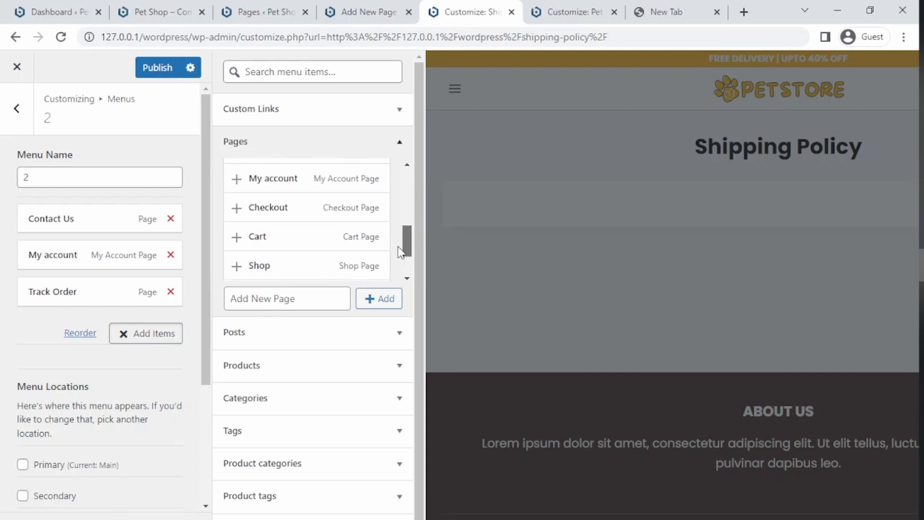
click(226, 278)
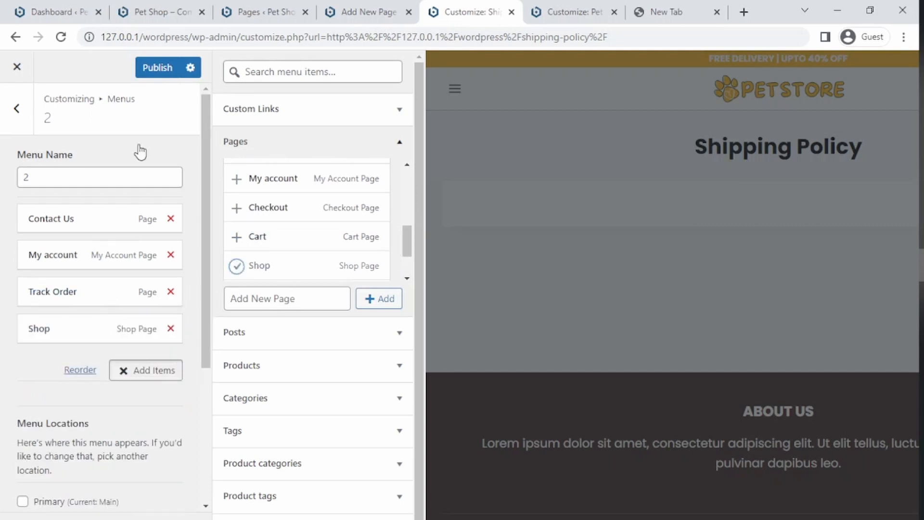
click(150, 72)
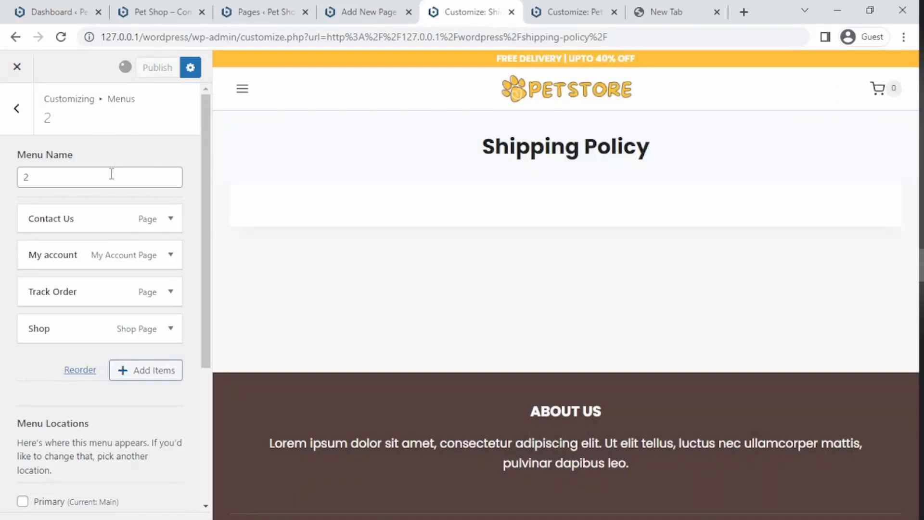
- Leave the menus, open the Footer 3 widget area and add a Legacy Widget block found by searching for "leg"
click(18, 110)
click(21, 121)
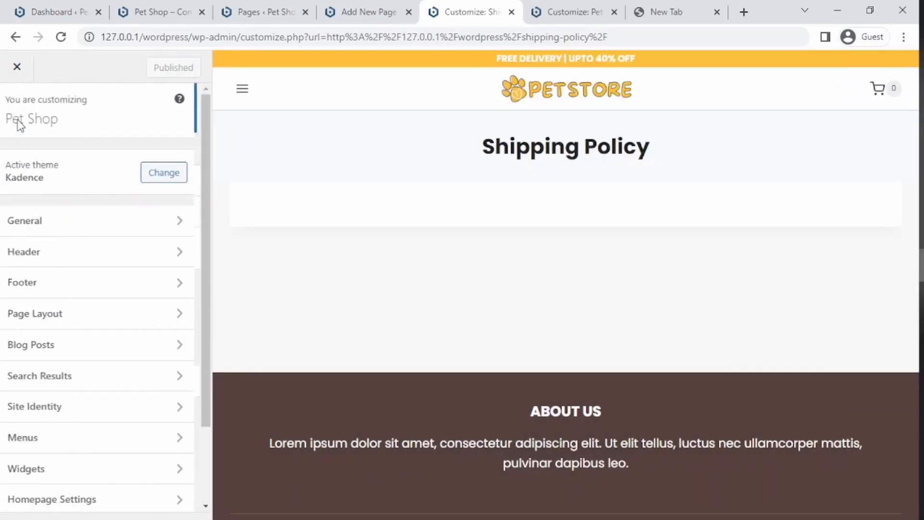
click(224, 385)
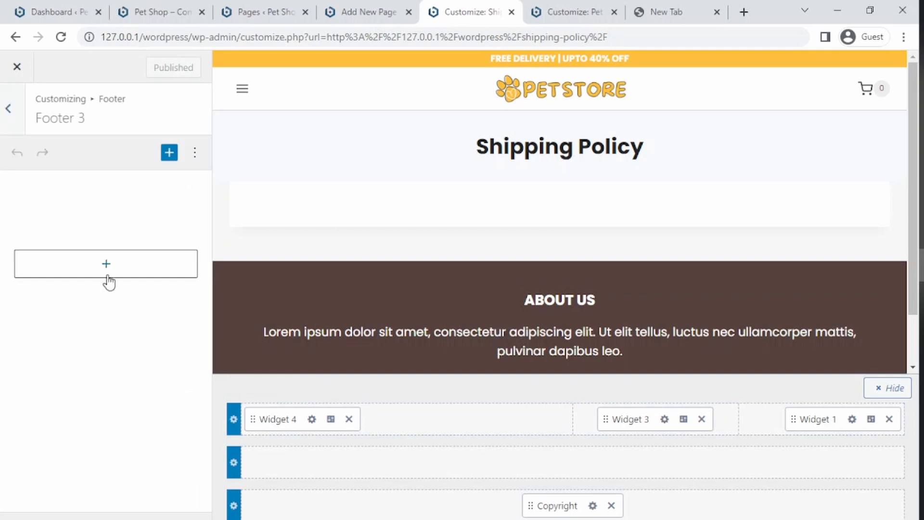
click(109, 265)
click(72, 271)
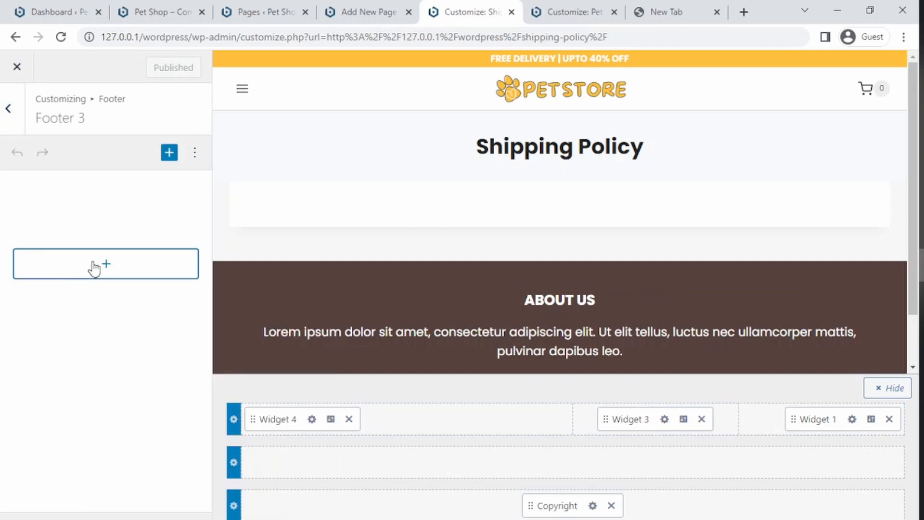
click(103, 268)
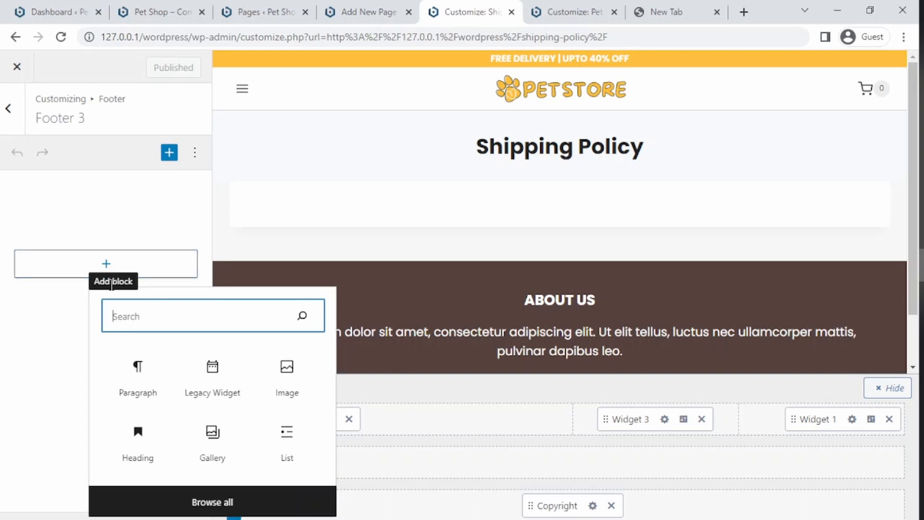
click(110, 267)
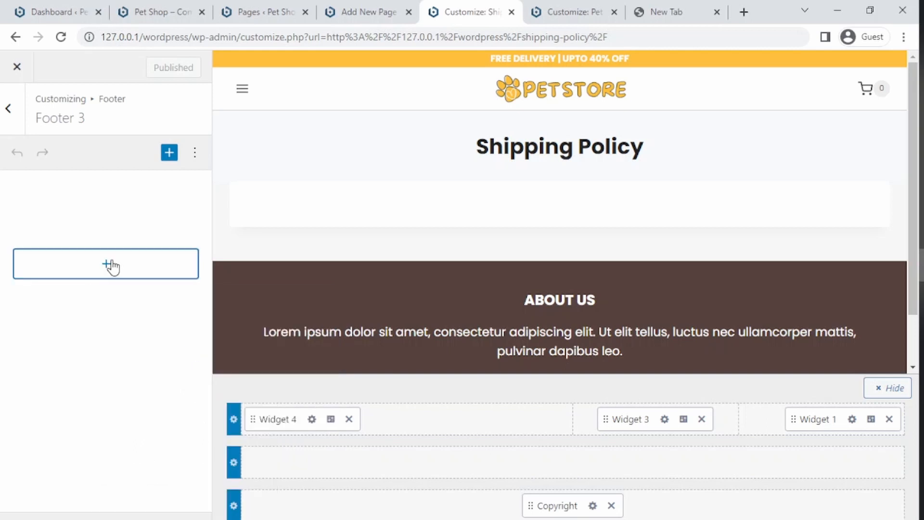
click(110, 267)
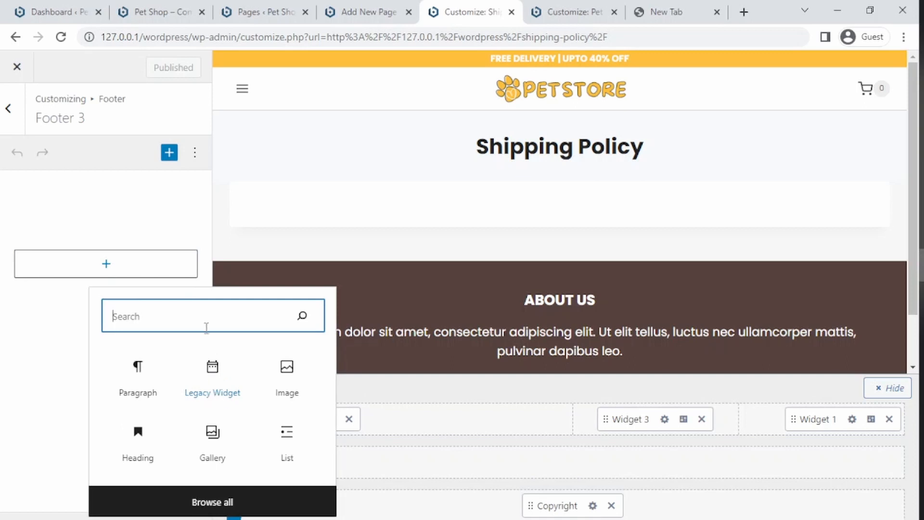
text(leg)
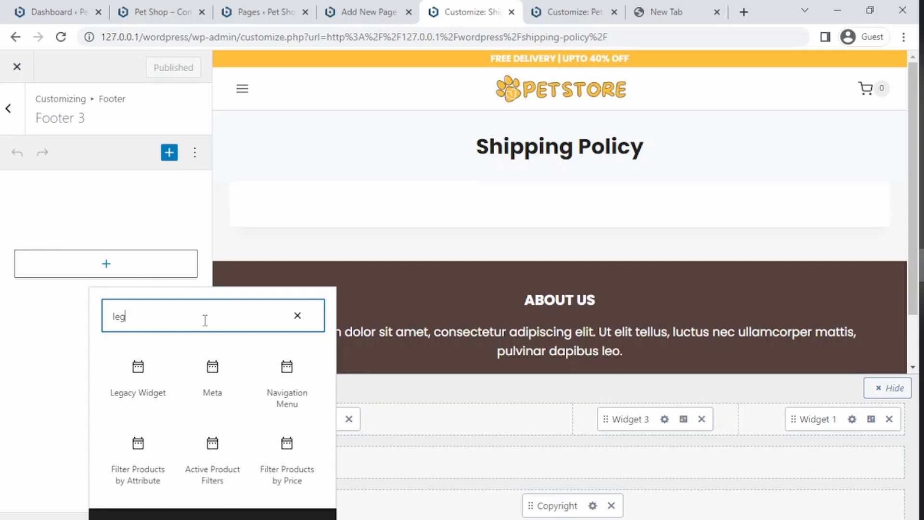
click(139, 385)
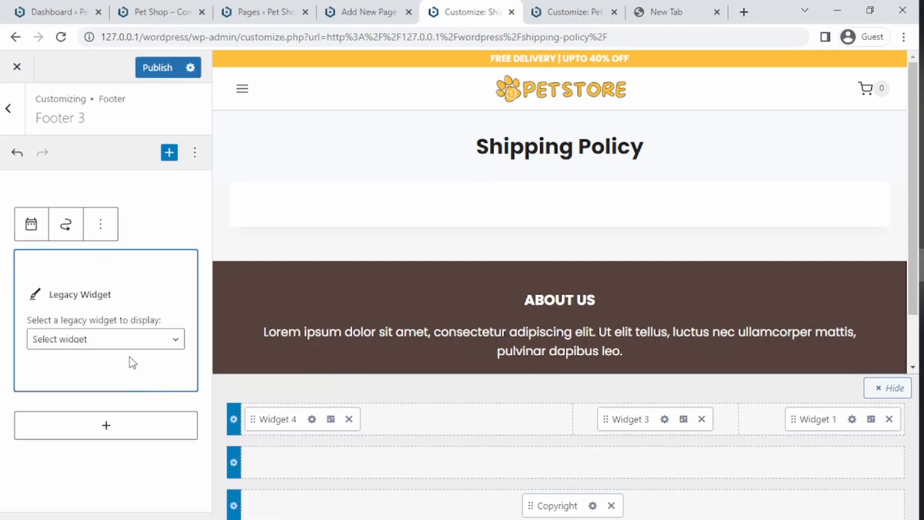
- Set the Footer 3 legacy widget to Navigation Menu and assign menu 2 to it
click(85, 341)
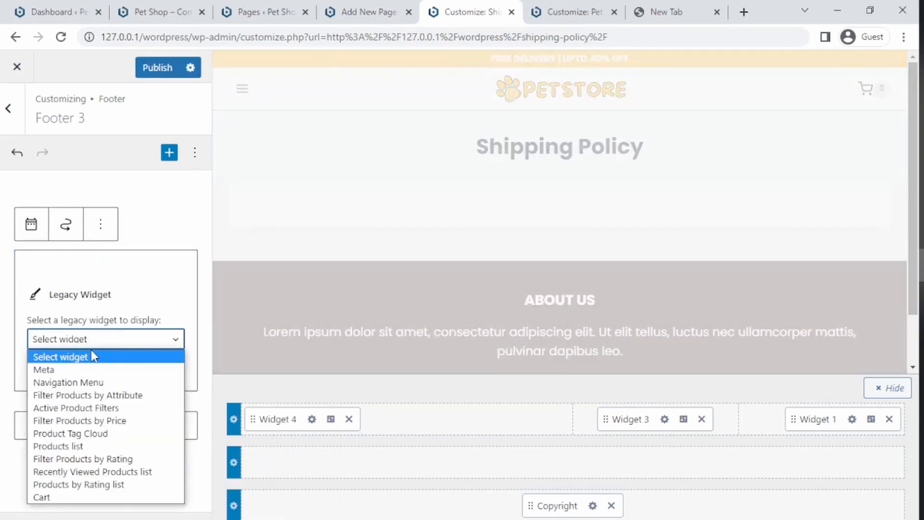
click(103, 383)
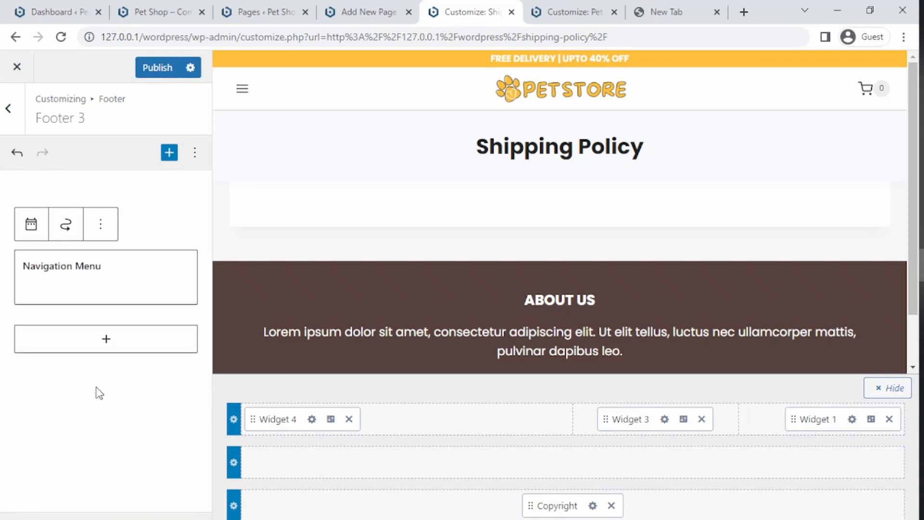
click(98, 377)
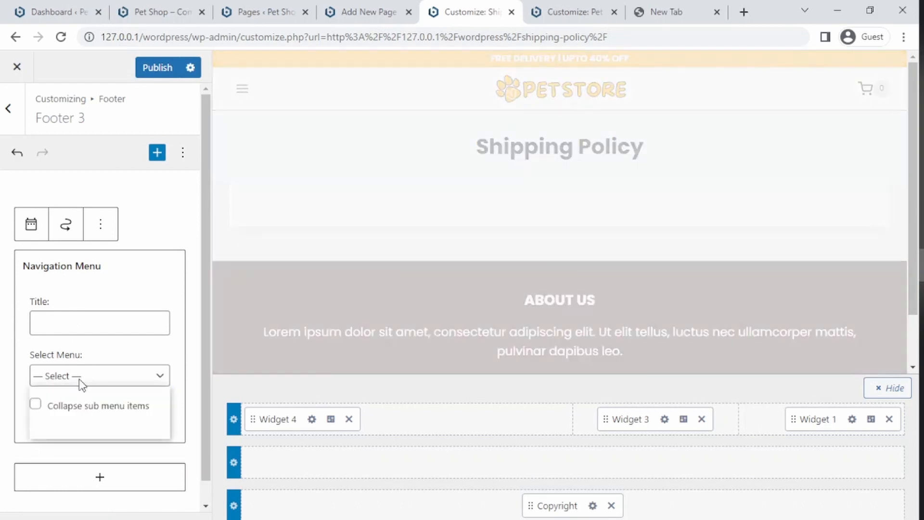
click(79, 380)
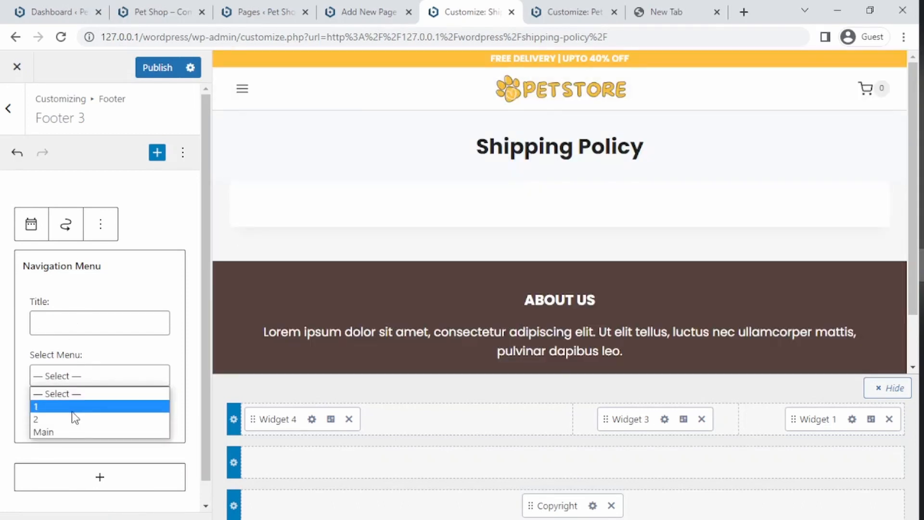
click(77, 420)
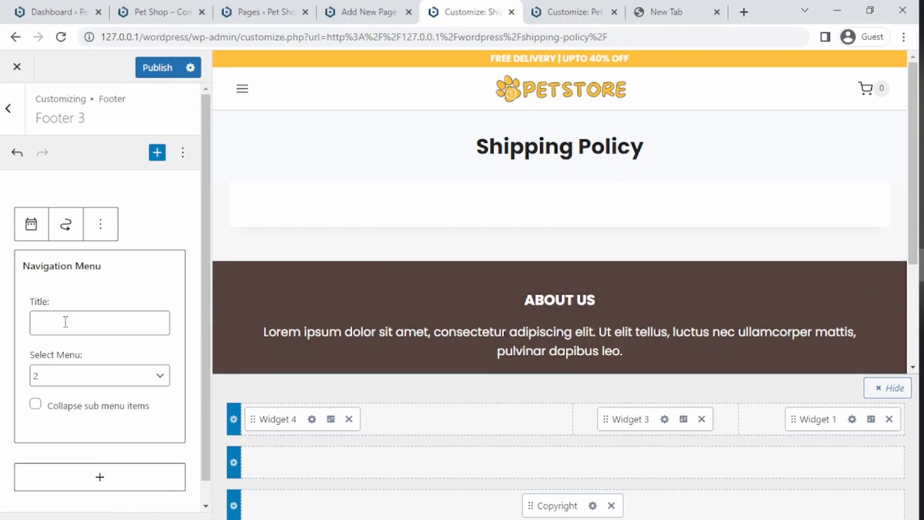
- Title the Footer 3 navigation menu widget "Need Help?", publish the changes, and check it in the footer preview
text(N)
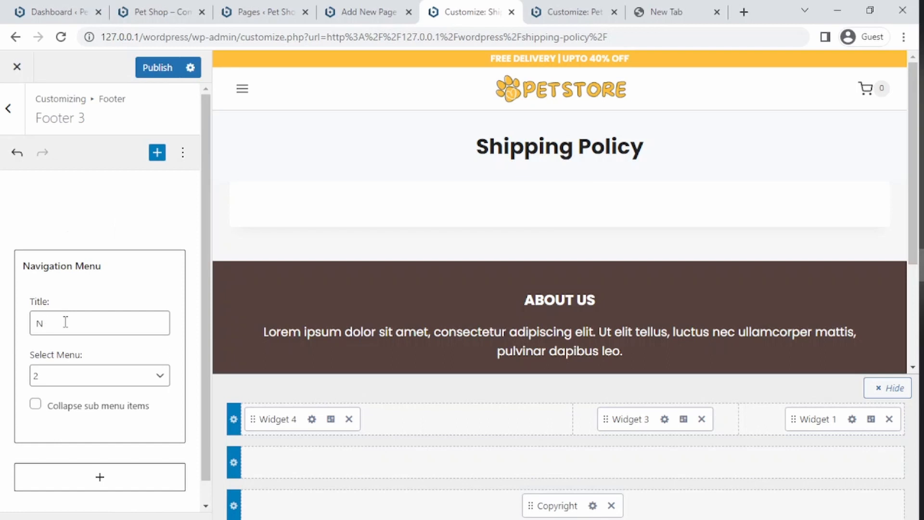
text(eed Help?)
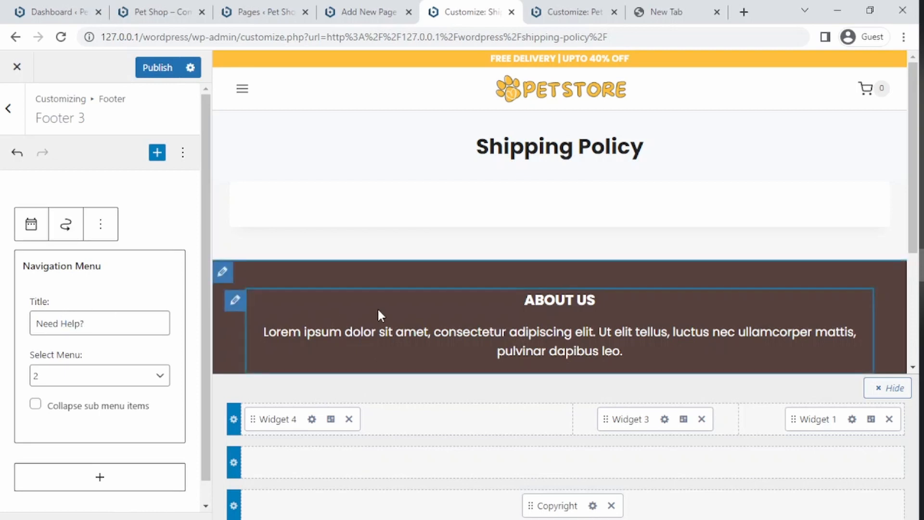
scroll(126, 343, down, 1)
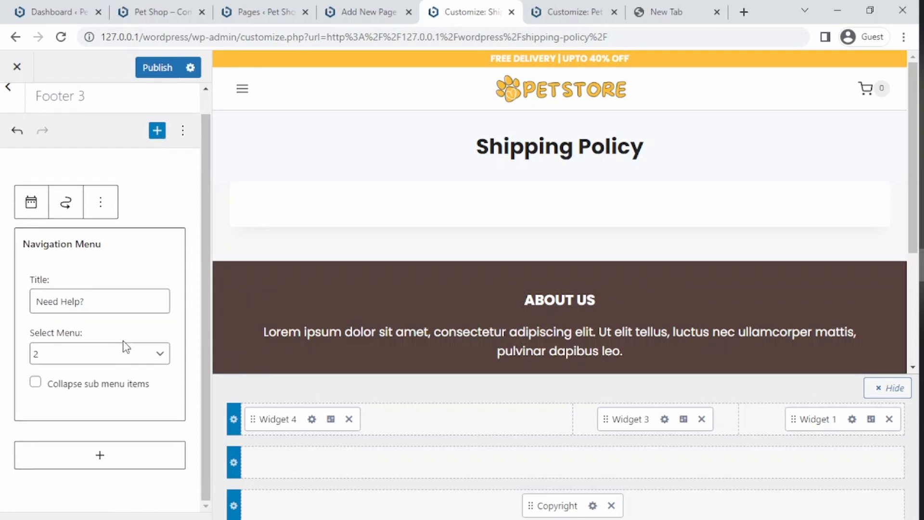
click(163, 73)
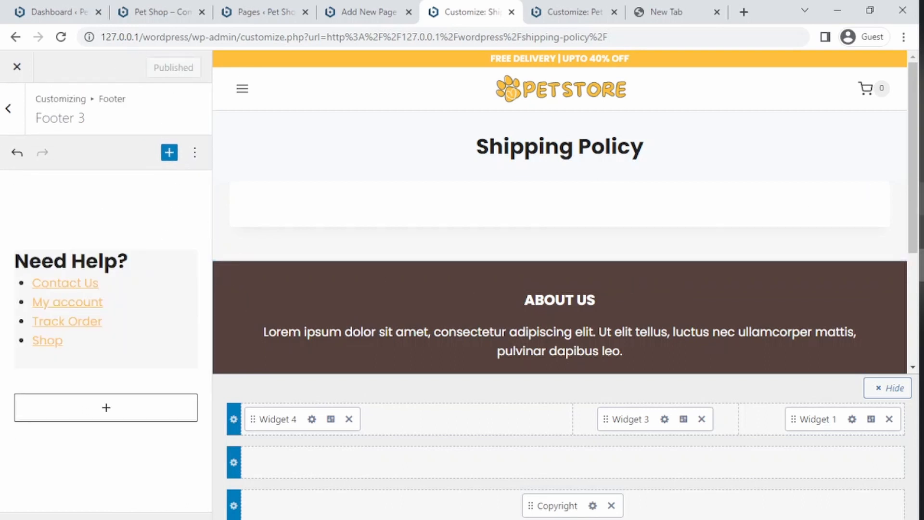
drag(912, 208, 905, 324)
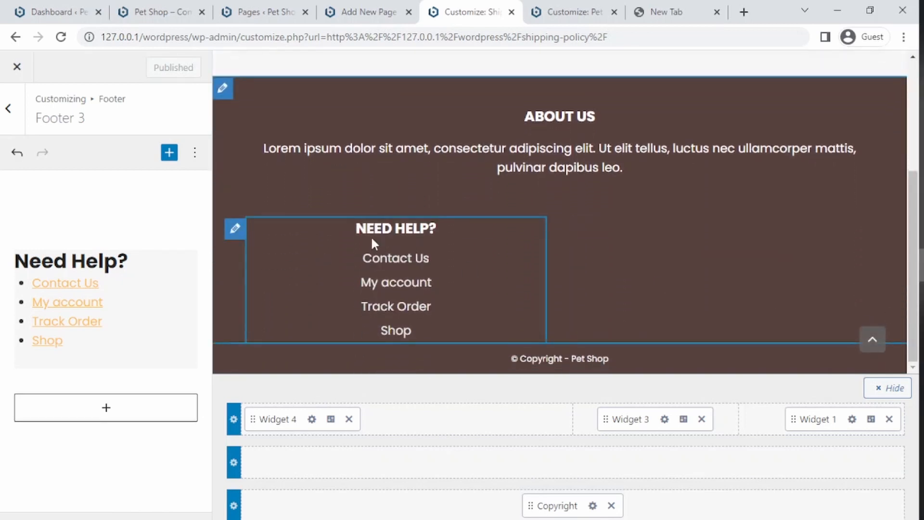
- Leave Footer 3, open the Widget 1 area in the footer builder, and add a Legacy Widget block
click(8, 108)
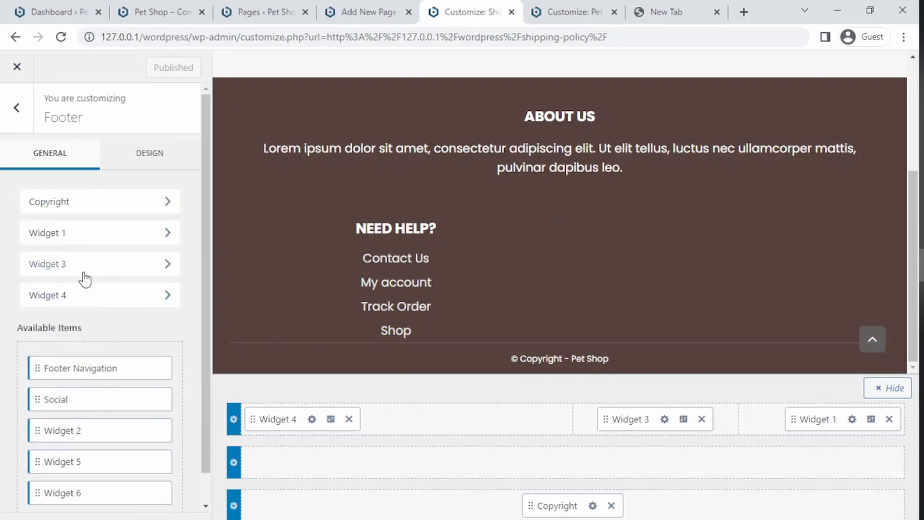
click(853, 420)
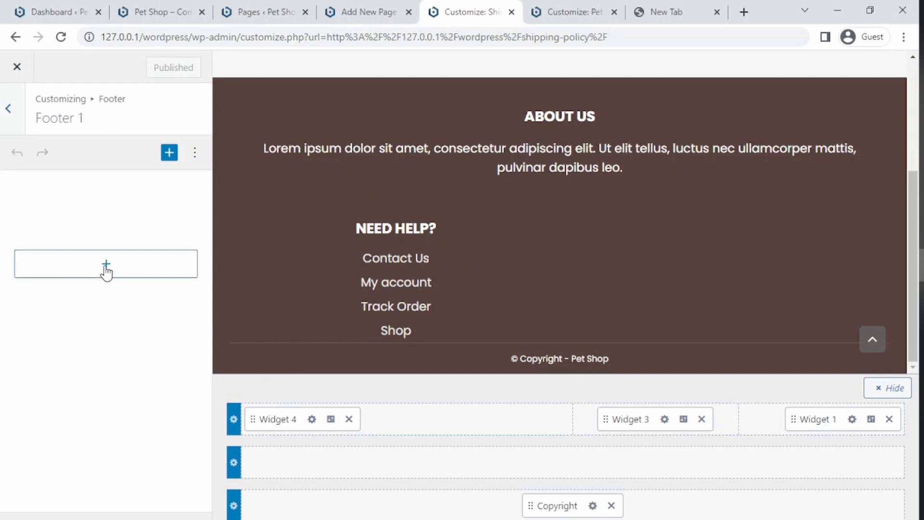
click(106, 266)
click(106, 267)
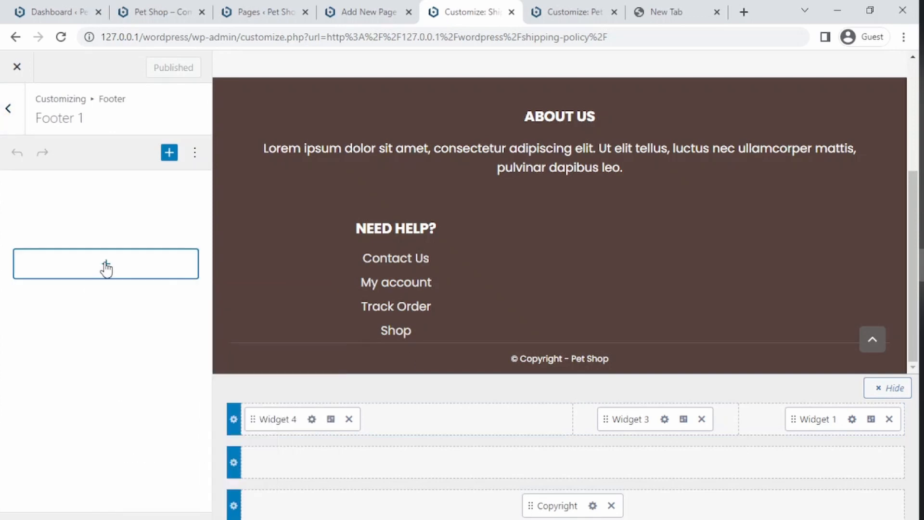
click(103, 266)
click(134, 380)
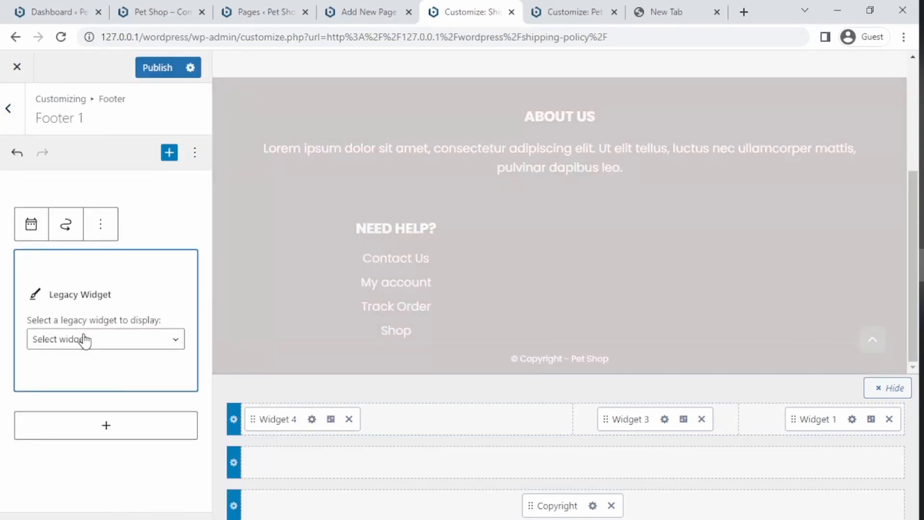
- Set the Footer 1 legacy widget to Navigation Menu and title it "Useful Links"
click(83, 338)
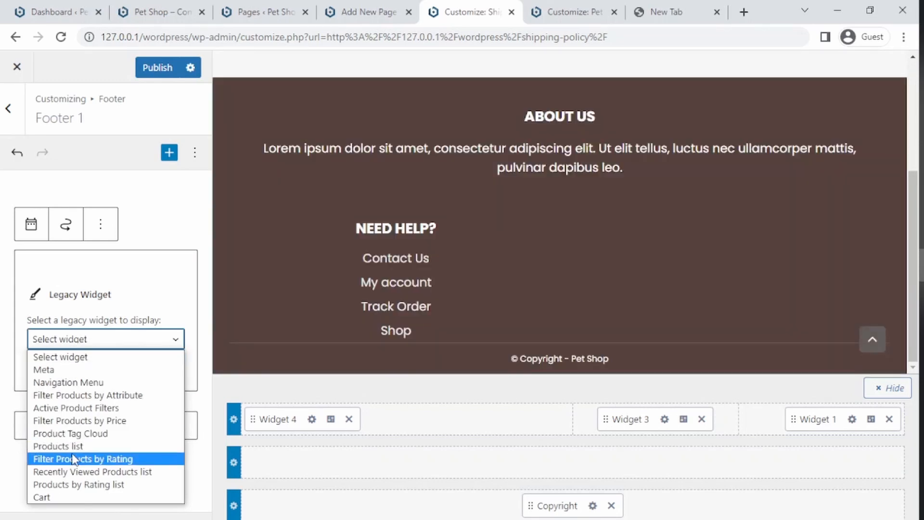
click(73, 383)
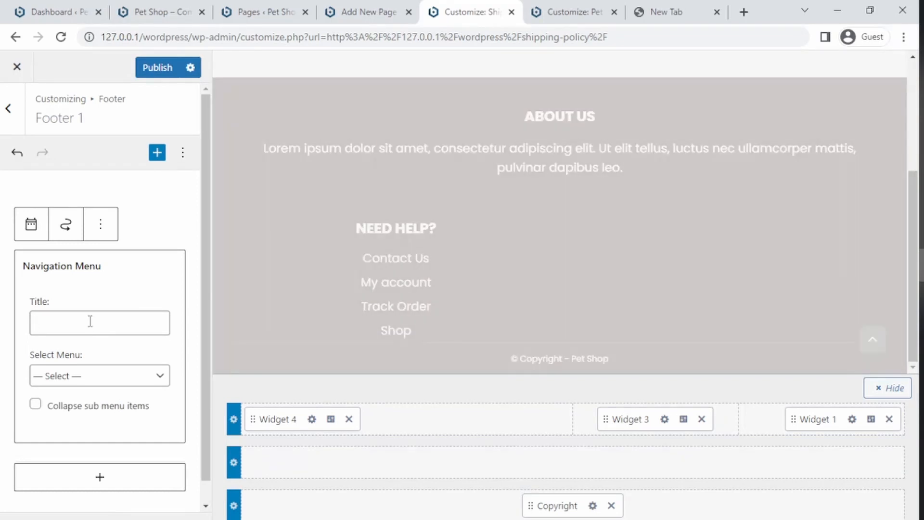
click(90, 321)
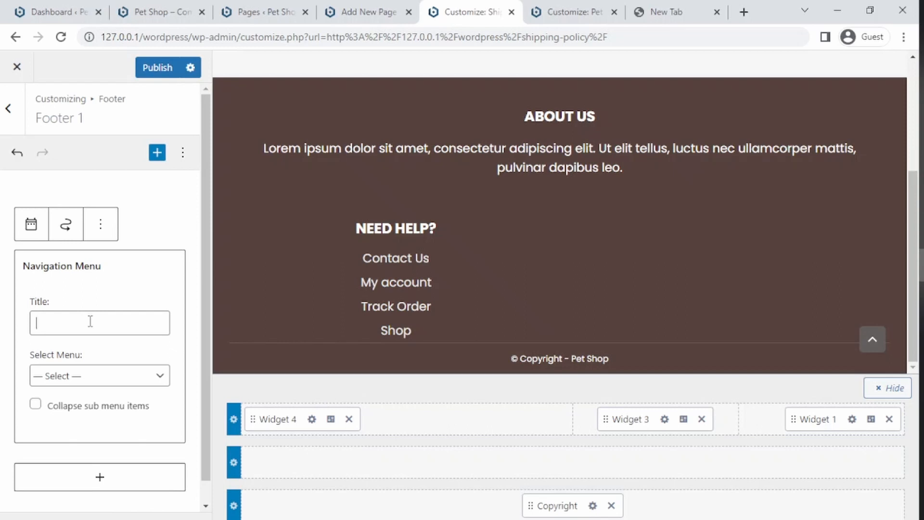
text(ul Links)
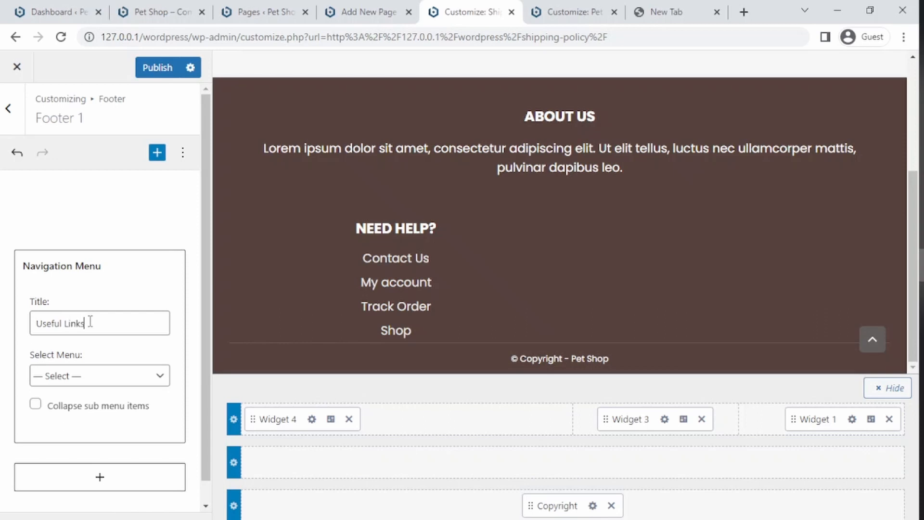
- Assign menu 1 to the Useful Links widget, publish the changes, and return to the main Customizer options
click(87, 376)
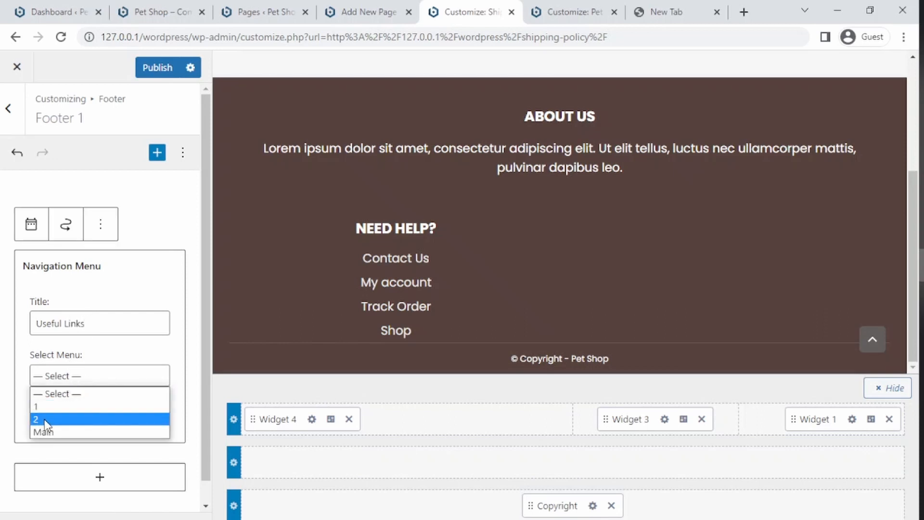
click(46, 407)
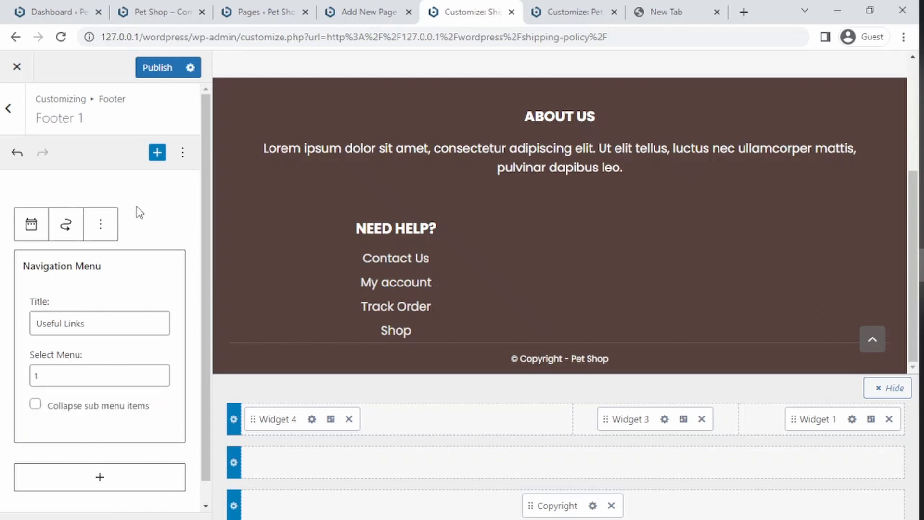
click(158, 68)
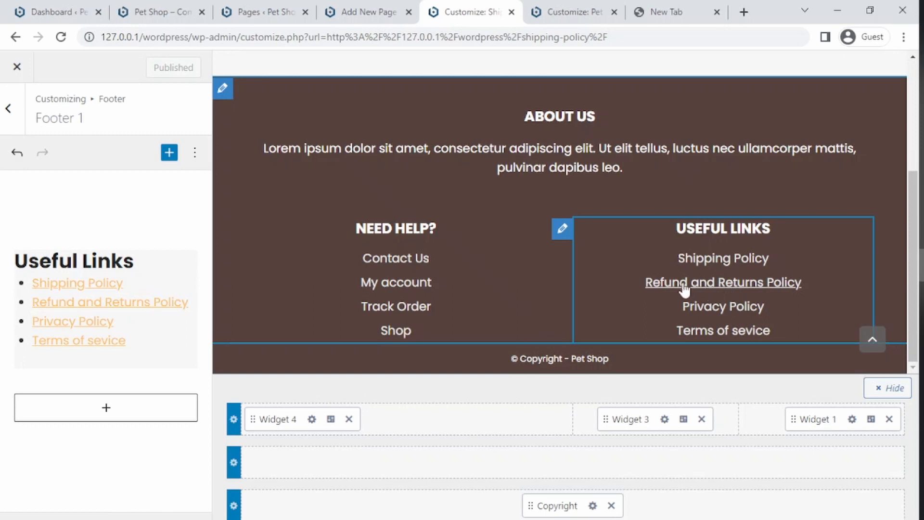
click(22, 118)
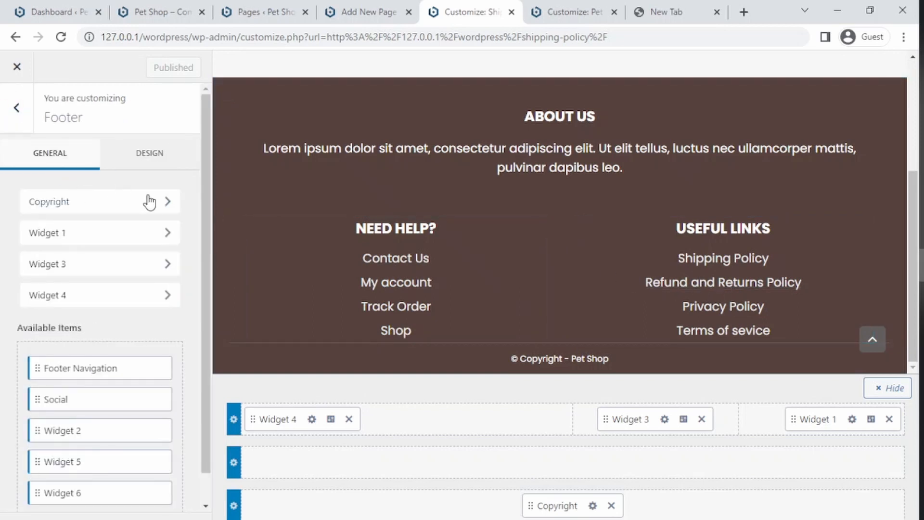
click(16, 107)
click(18, 109)
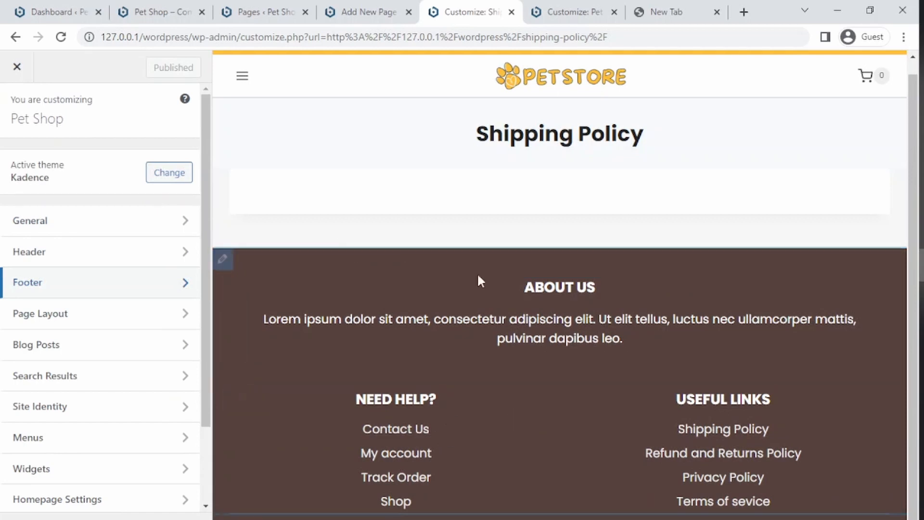
- Reload the live site's home page and examine its footer columns and their links
click(383, 6)
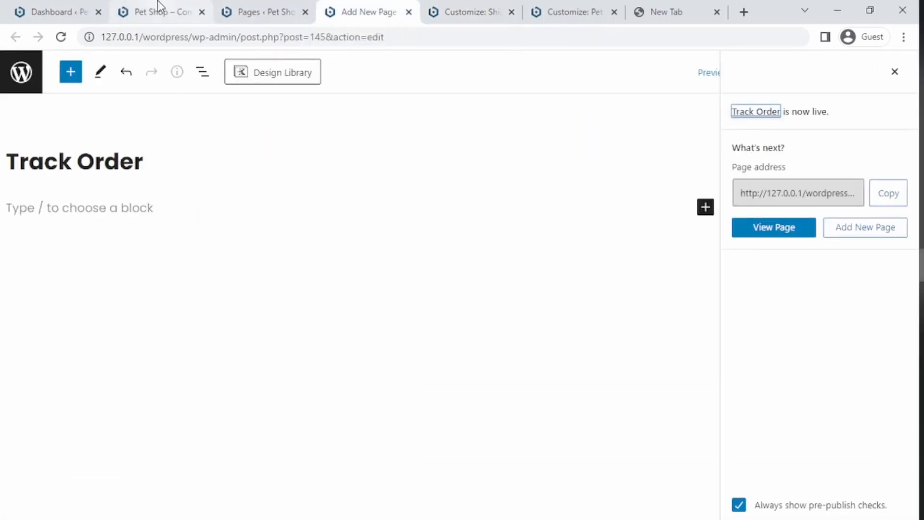
click(158, 9)
click(219, 32)
key(Return)
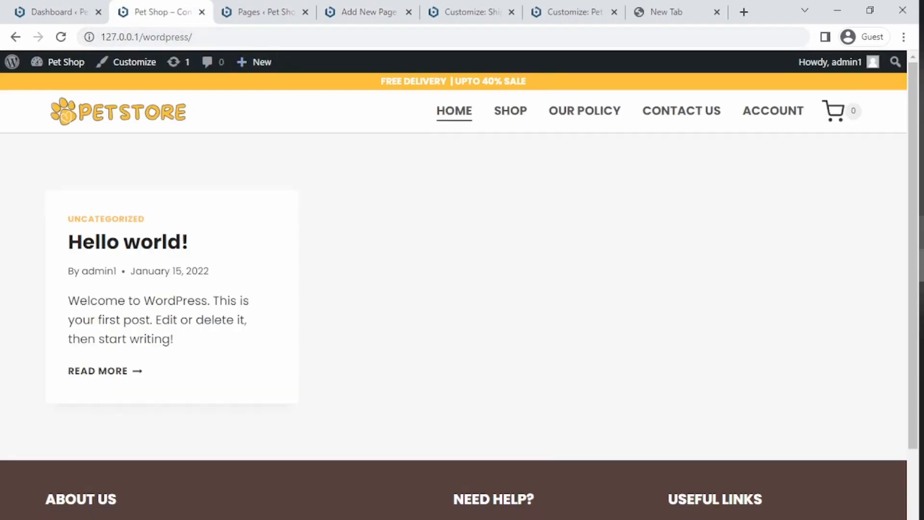
drag(916, 236, 908, 383)
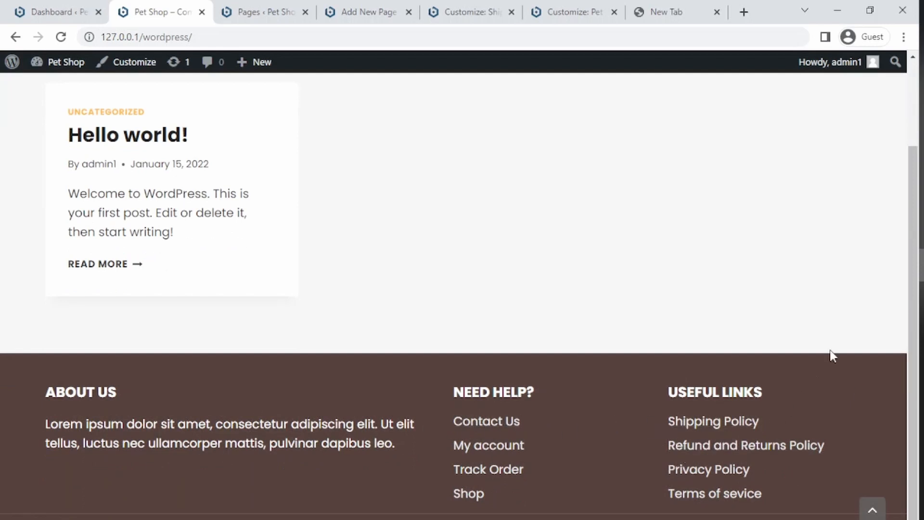
drag(914, 339, 887, 200)
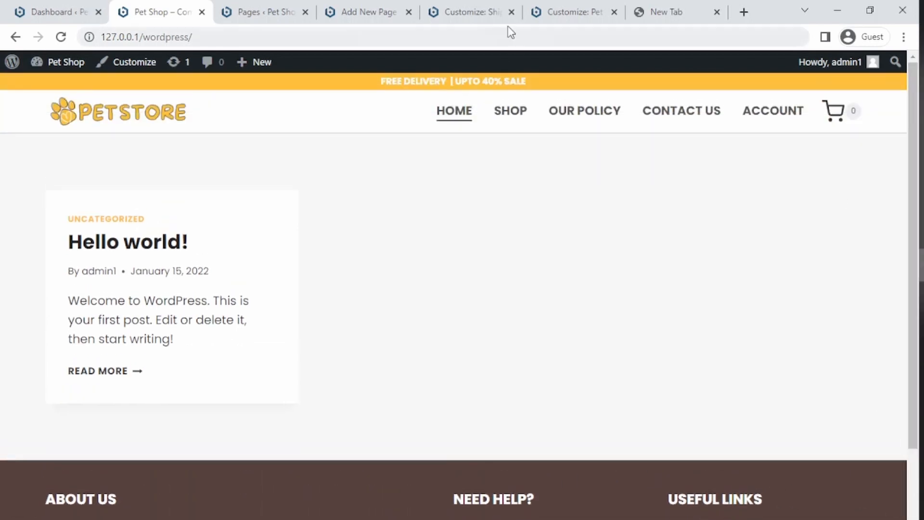
- Compare the Customizer preview with the live site, narrowing the browser to half the screen to check the responsive layout, and maximize it again
click(472, 2)
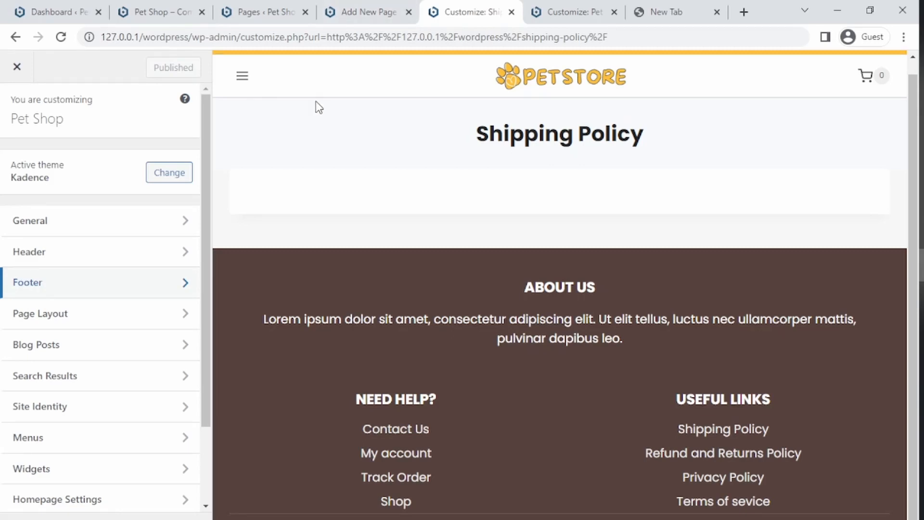
click(153, 4)
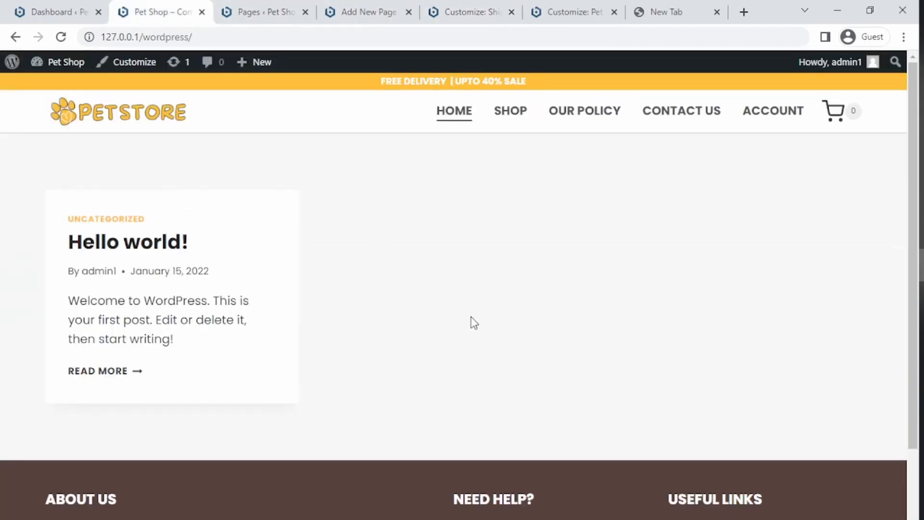
key(super+Right)
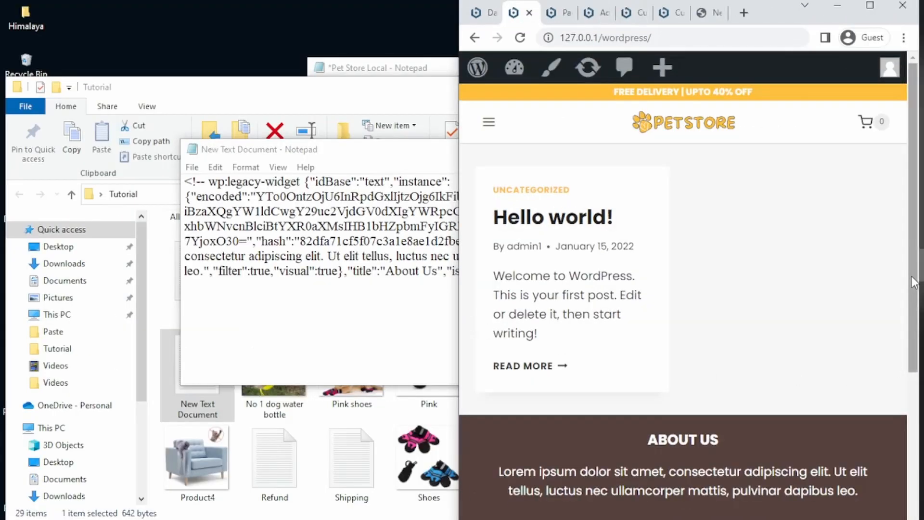
drag(913, 282, 868, 192)
click(860, 9)
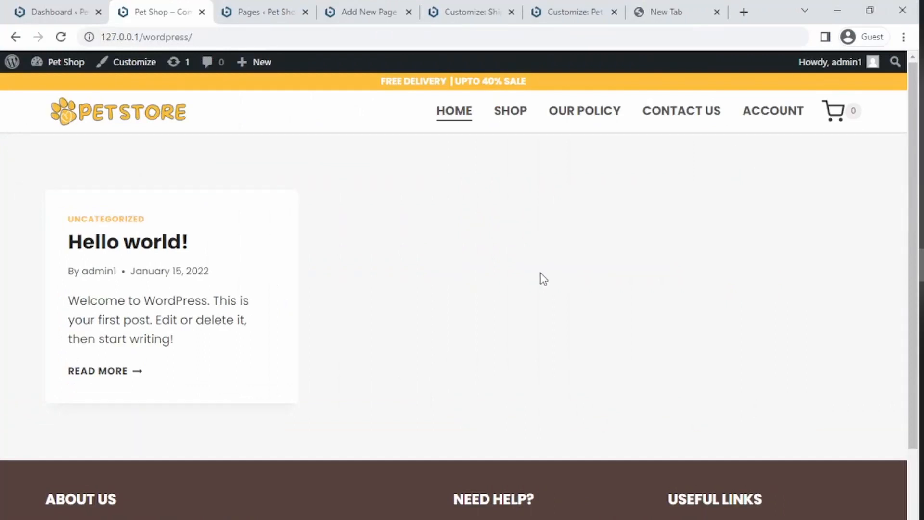
- Return to the Customizer, open the Footer Top row's design settings, and review the widget, link, background and border options
click(449, 2)
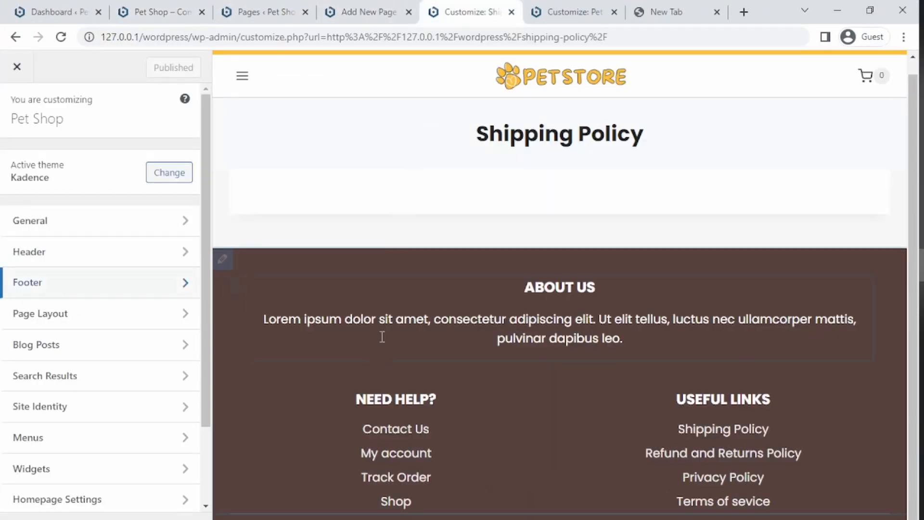
click(222, 262)
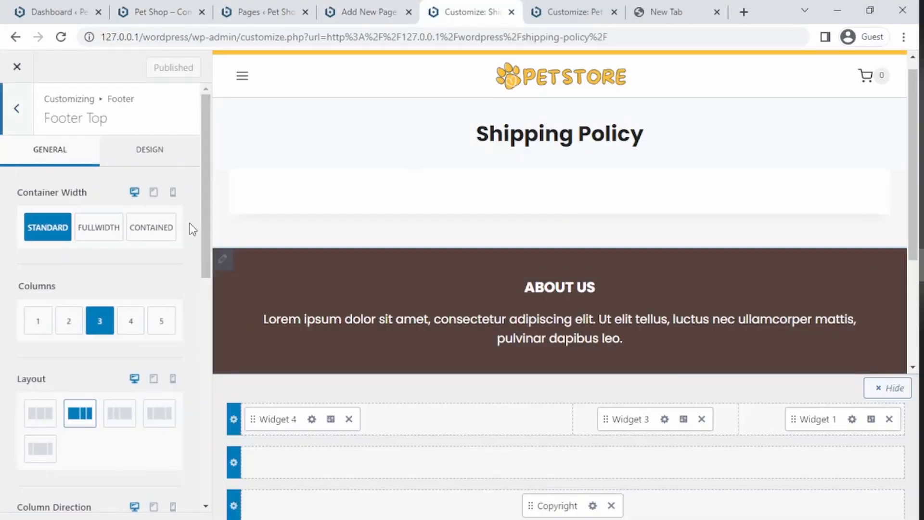
click(143, 151)
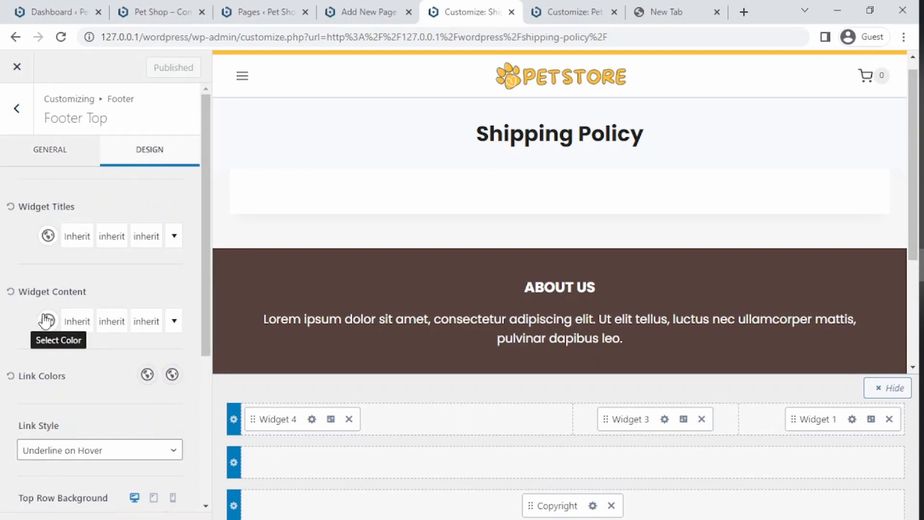
drag(203, 308, 193, 462)
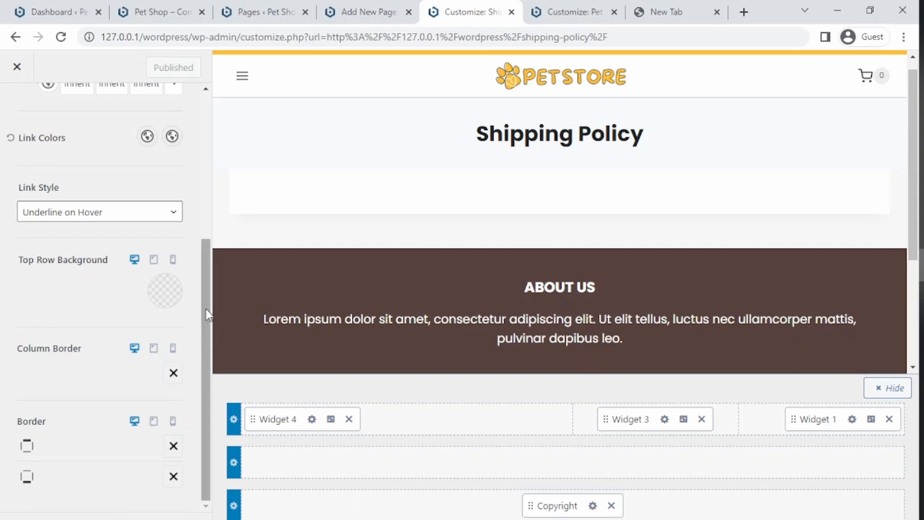
- Switch from the Footer Top row's design settings to its general layout settings
drag(206, 313, 206, 106)
click(66, 149)
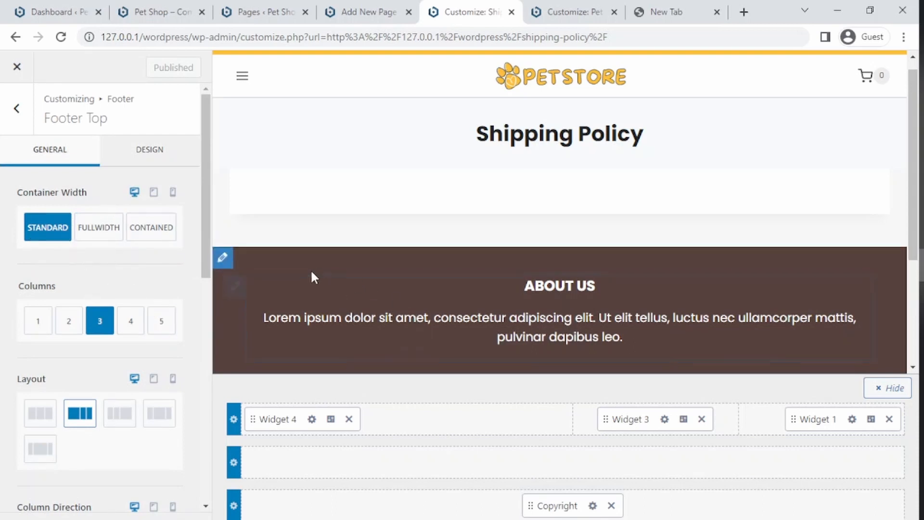
scroll(312, 276, down, 1)
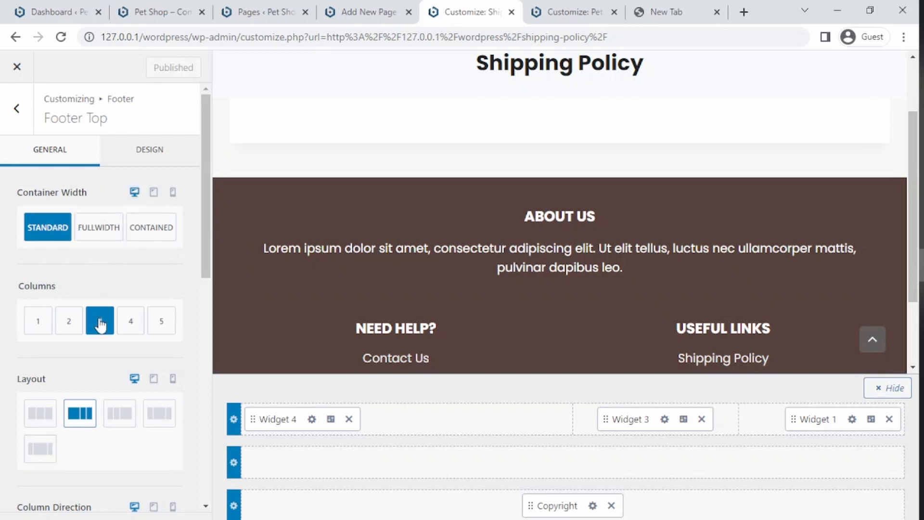
- Try four columns in the Footer Top row, then set the column count back to 3
click(130, 323)
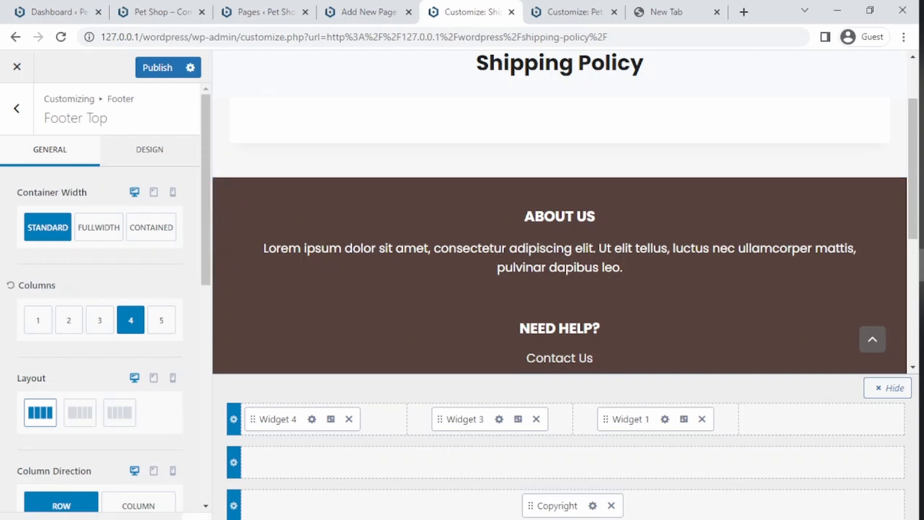
click(191, 517)
click(138, 517)
click(99, 331)
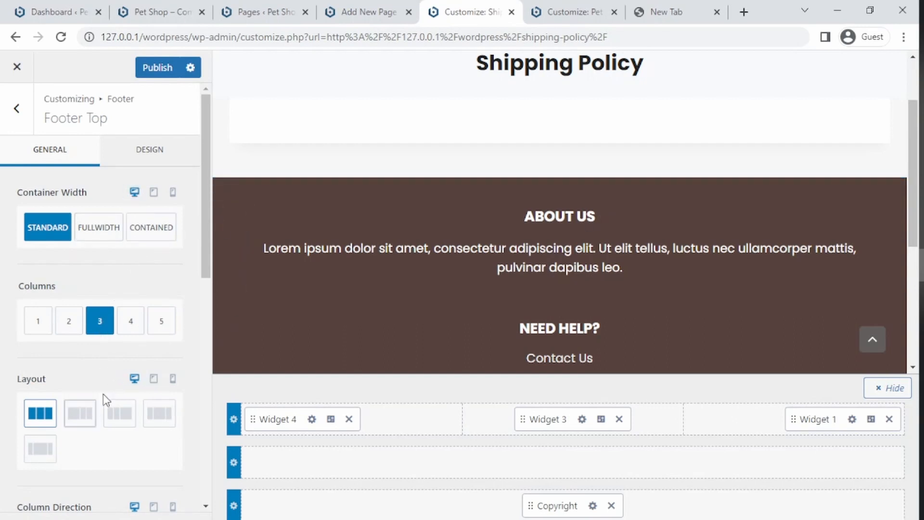
- Try several tablet layouts for the Footer Top row and choose one full-width column above two columns
click(154, 379)
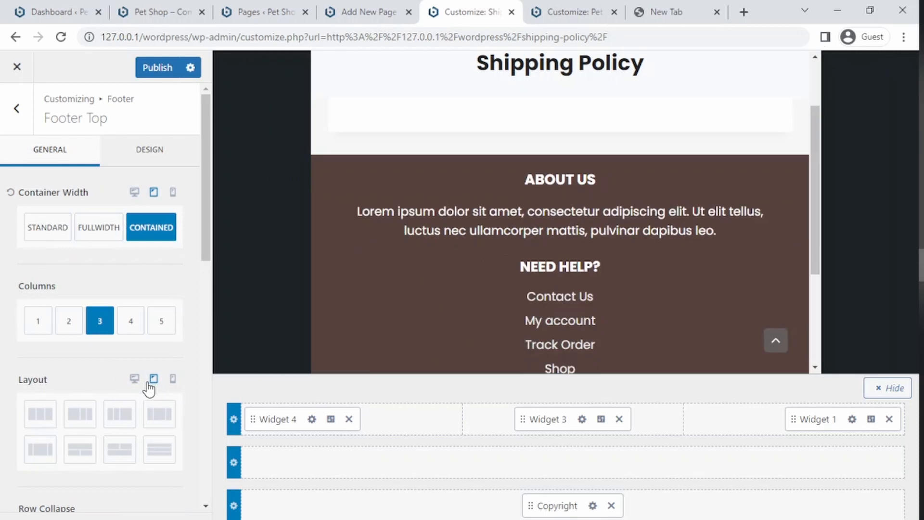
click(129, 420)
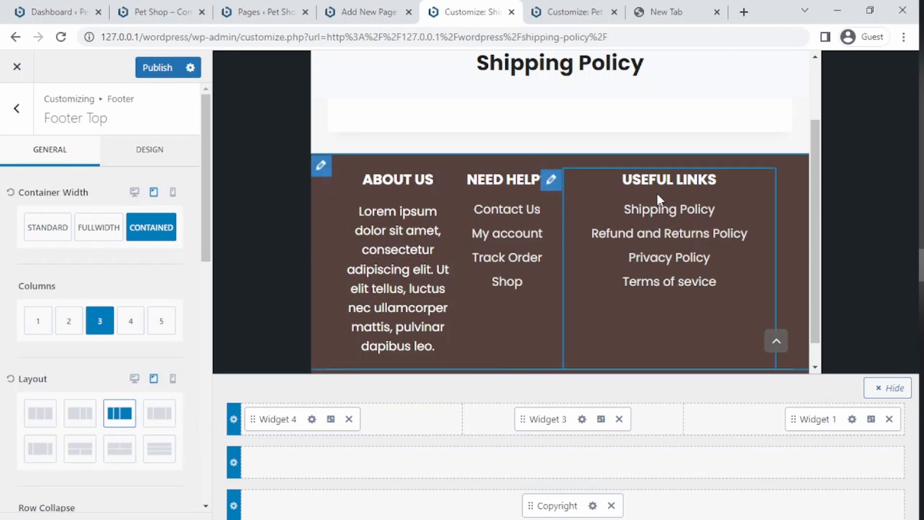
click(76, 415)
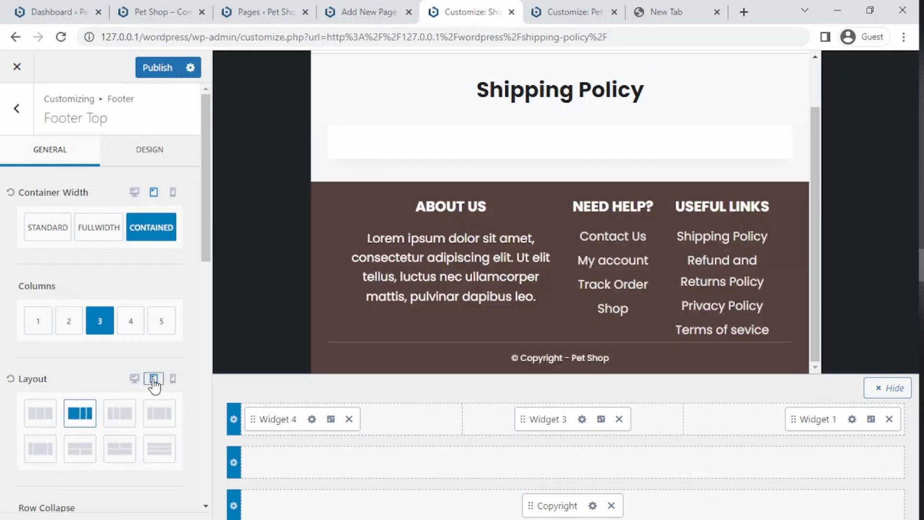
scroll(796, 206, up, 2)
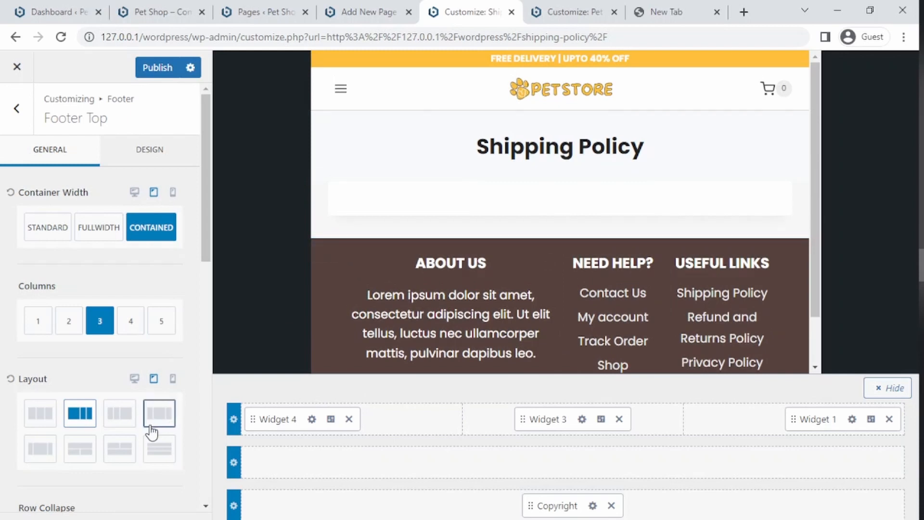
click(80, 448)
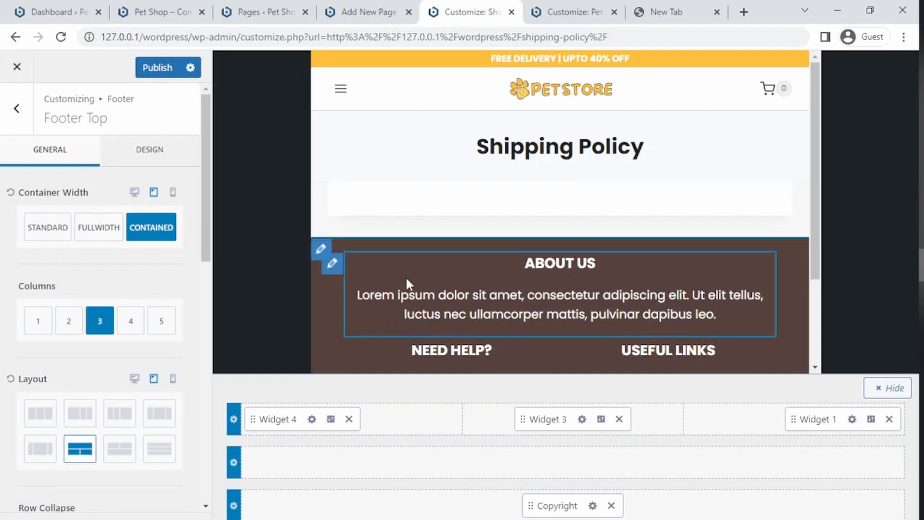
scroll(499, 281, down, 3)
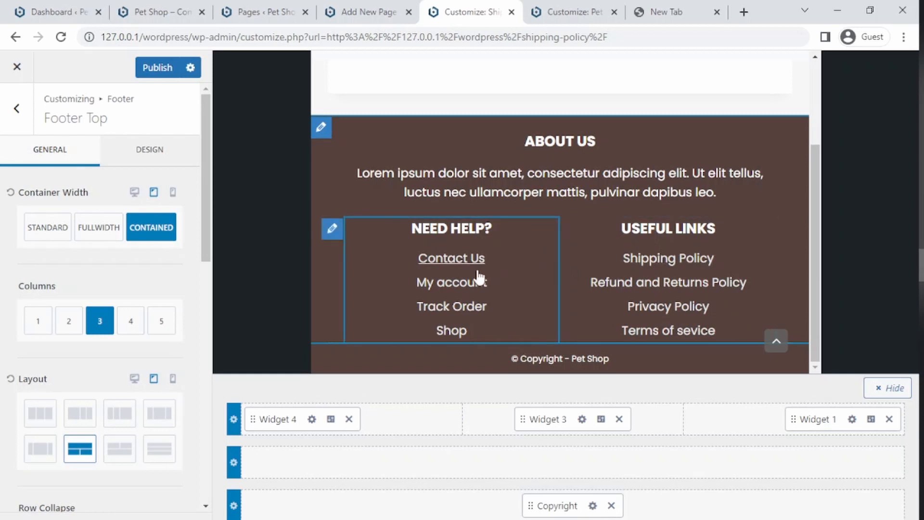
- Set the Footer Top row's desktop layout to Left Heavy 50/25/25
click(133, 379)
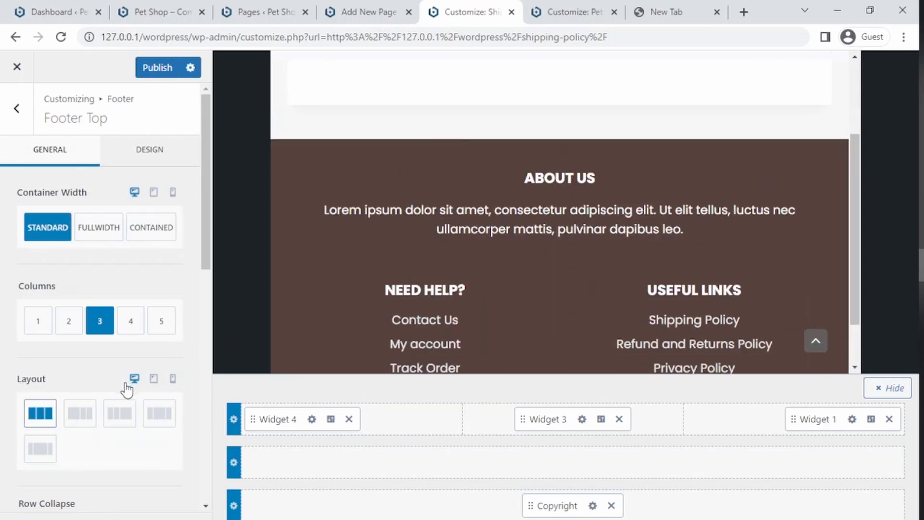
click(79, 421)
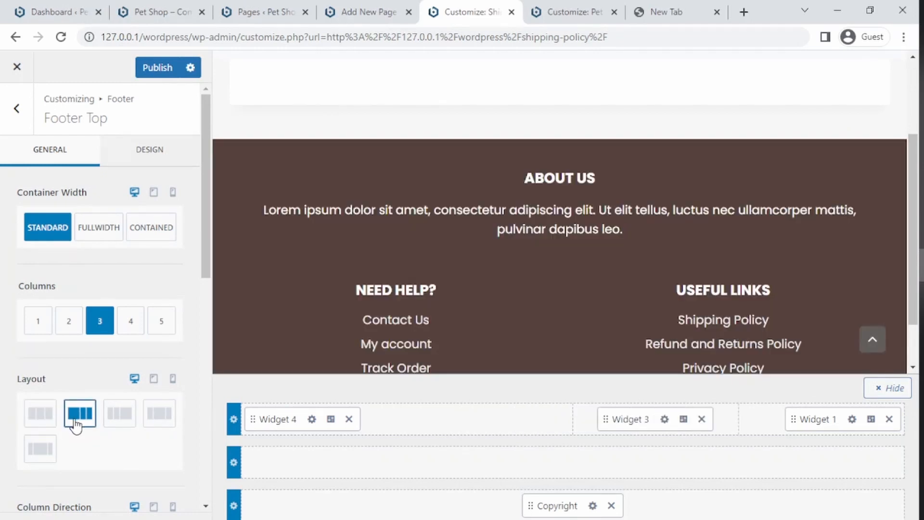
- Examine the About Us, Need Help? and Useful Links footer columns on the live site, then return to the Customizer
click(158, 12)
scroll(252, 406, down, 2)
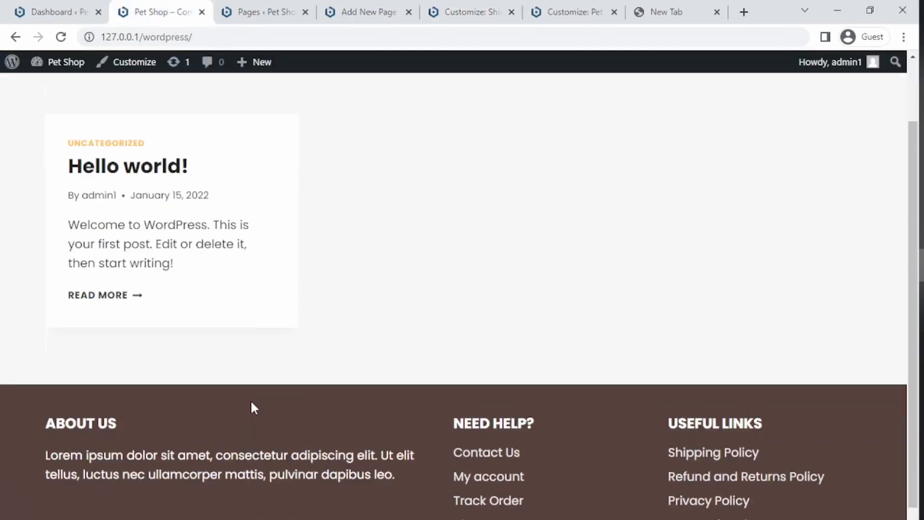
drag(38, 391, 394, 415)
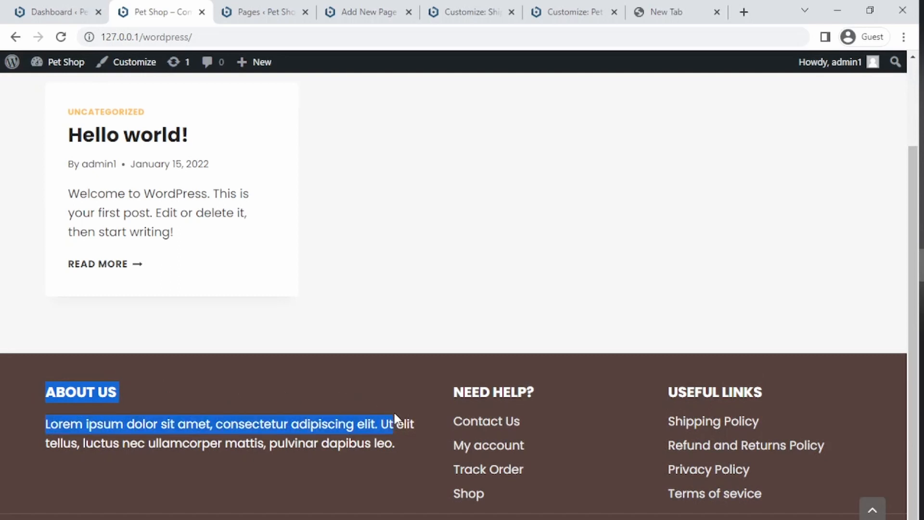
drag(454, 391, 763, 479)
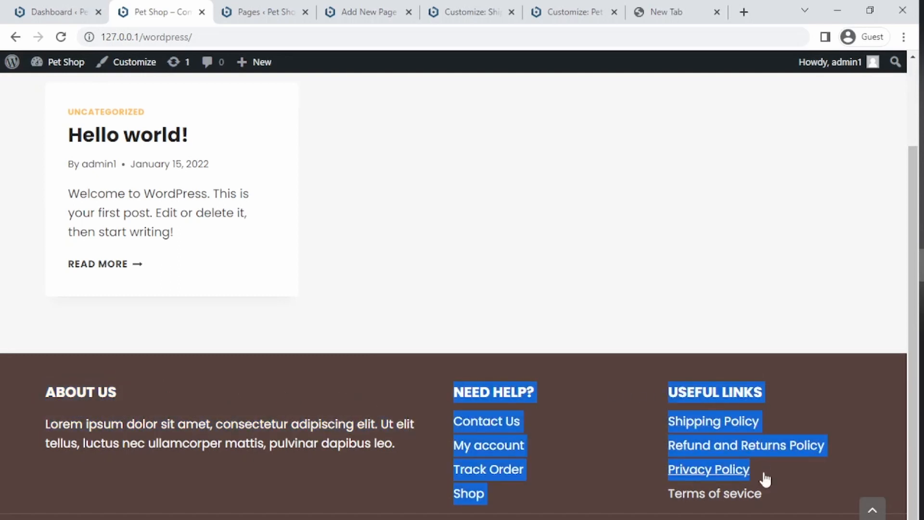
click(250, 7)
click(381, 9)
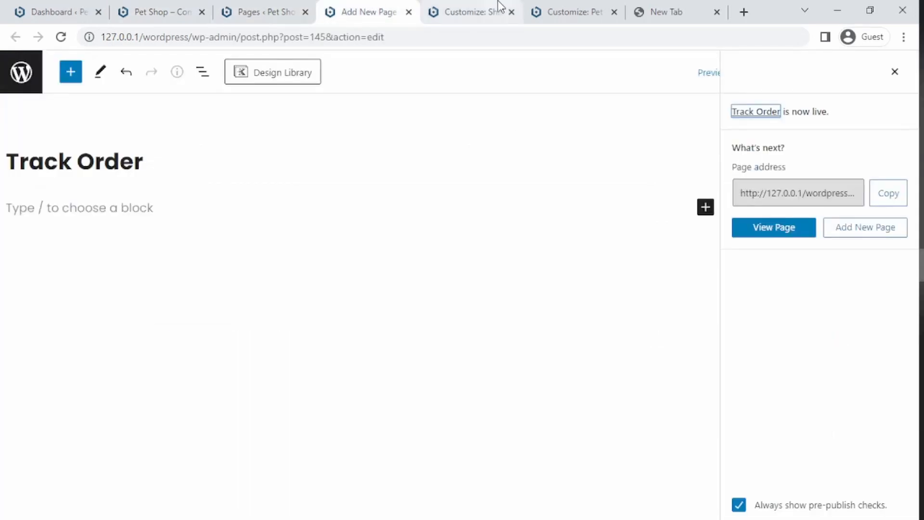
click(501, 9)
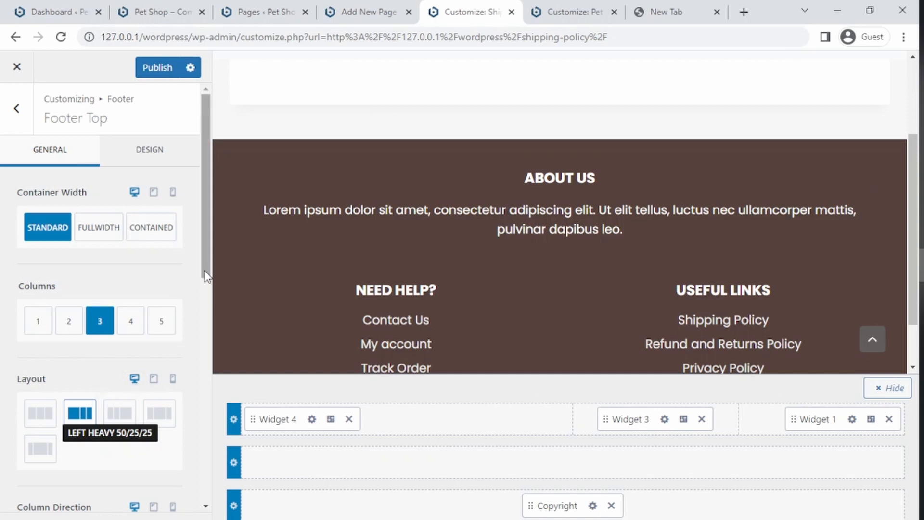
- Switch the Footer Top row's layout options to mobile and examine the stacked footer columns in the preview
scroll(199, 311, down, 2)
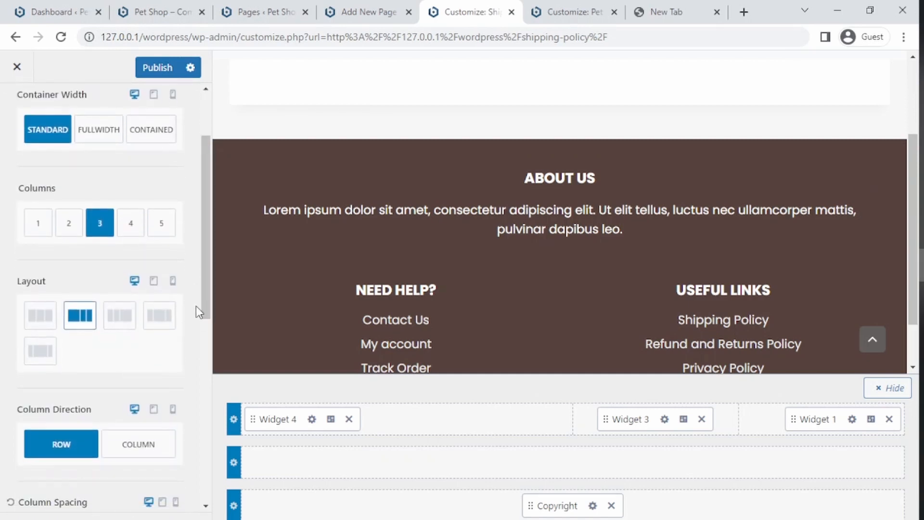
click(173, 281)
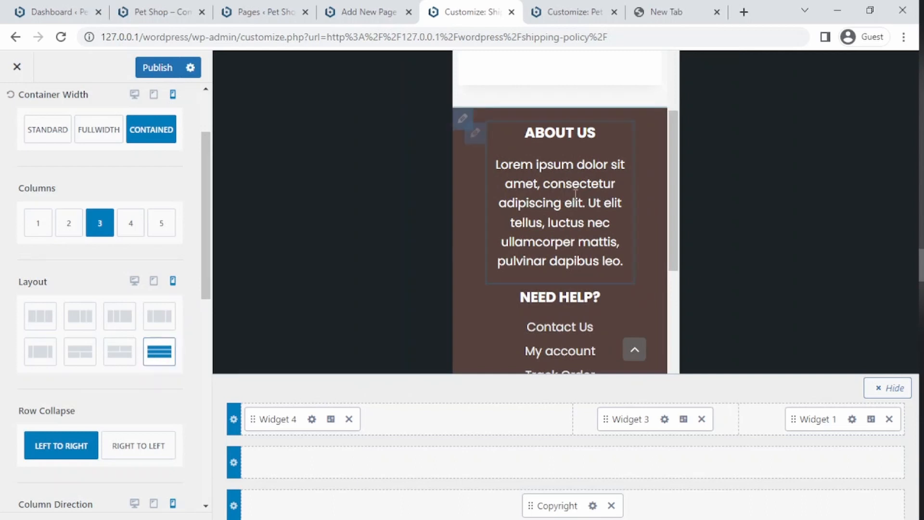
double_click(669, 208)
drag(673, 210, 664, 316)
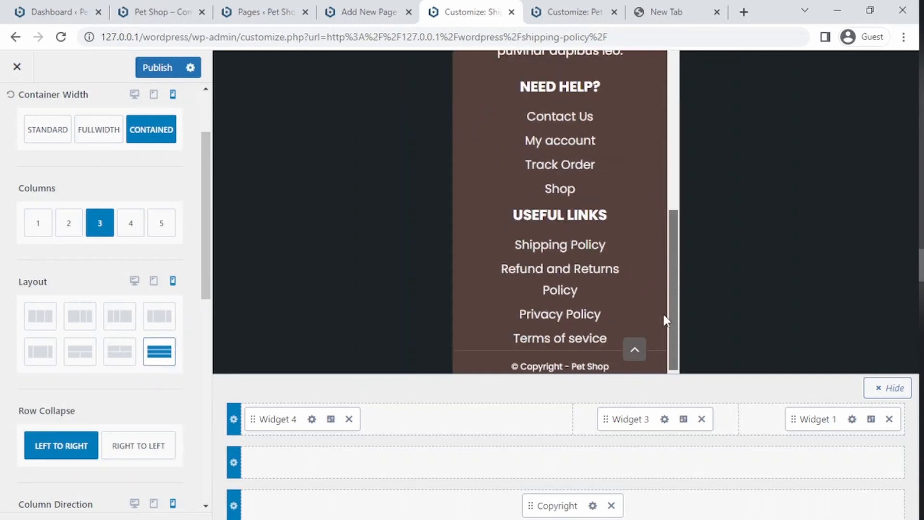
scroll(664, 316, up, 3)
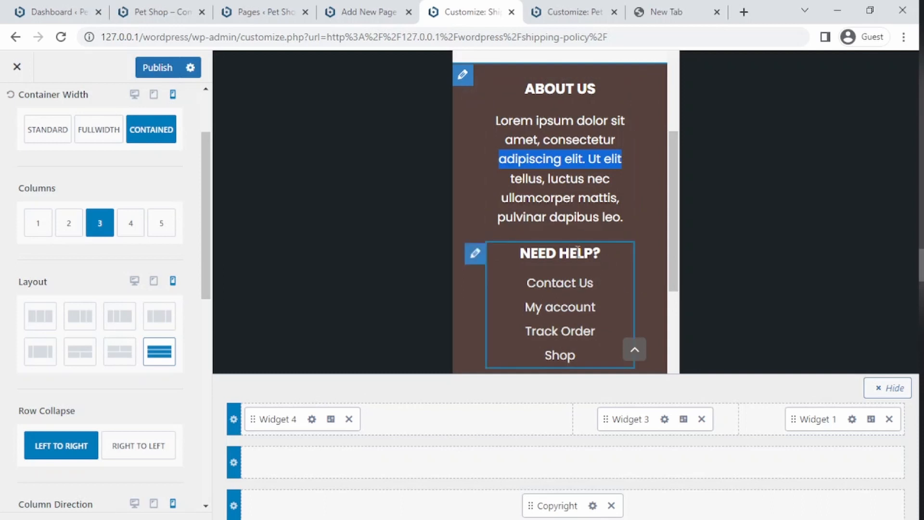
- Try the mobile layout with two columns above one, set it back to stacked rows, and publish the changes
click(119, 354)
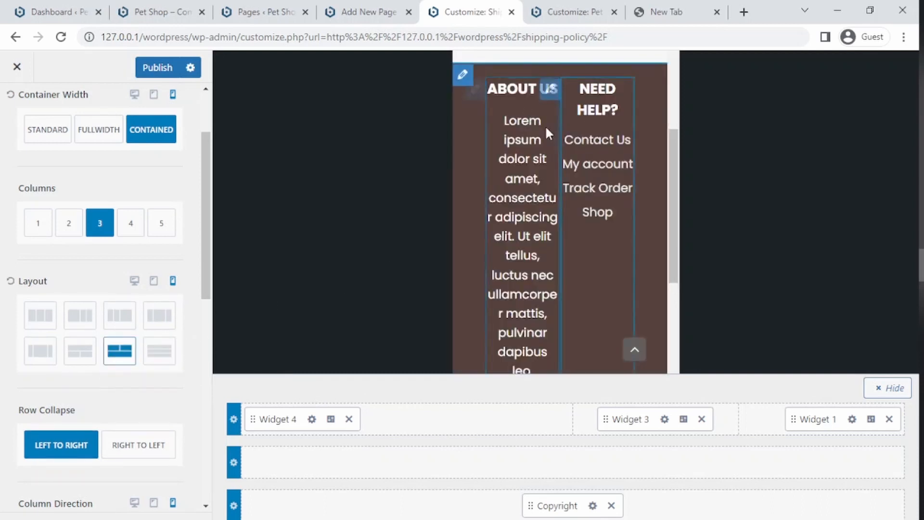
click(161, 353)
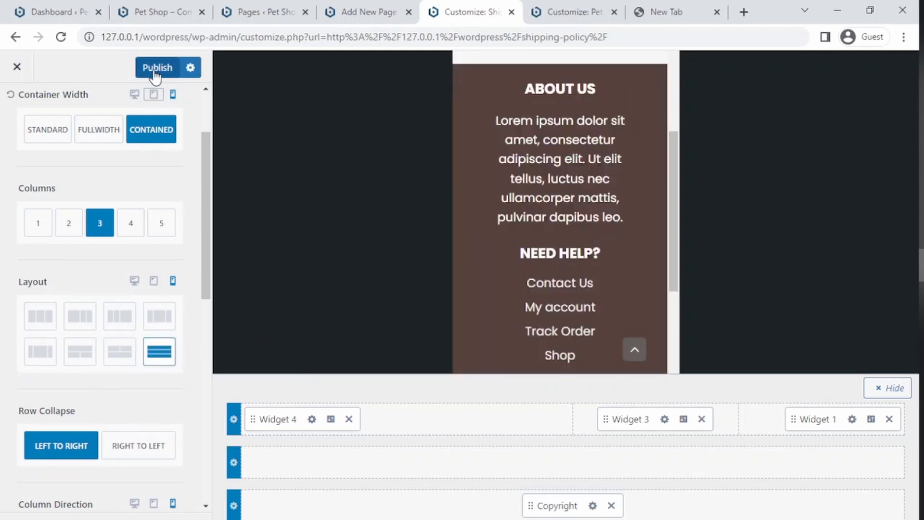
click(156, 68)
- Look over the Footer Top row's design settings and return to the main Footer design options
drag(209, 300, 202, 177)
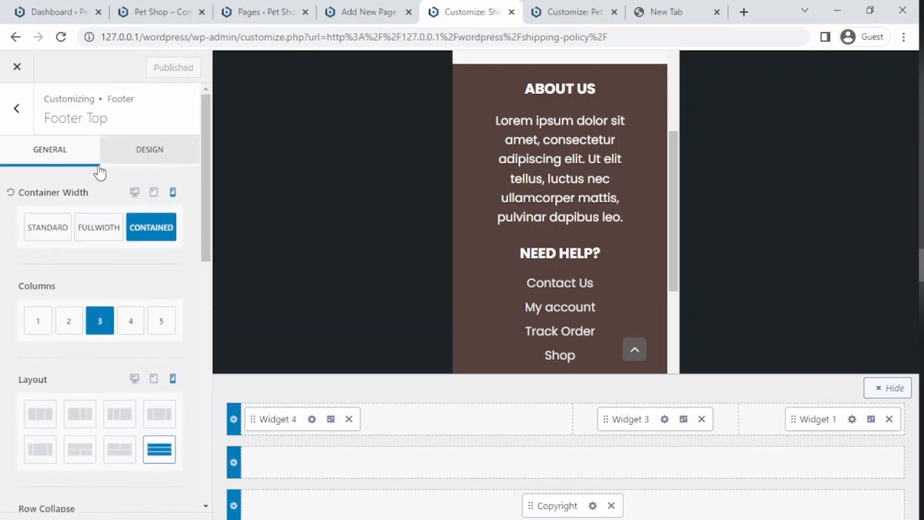
click(134, 161)
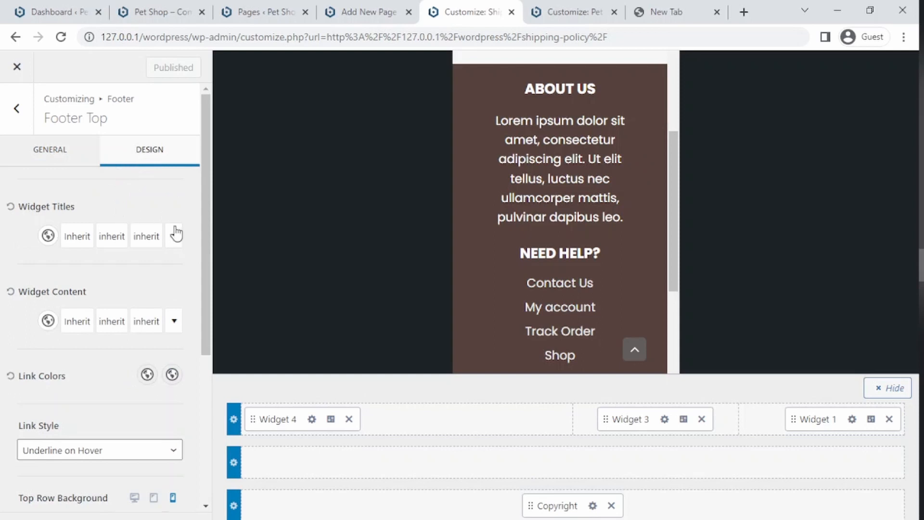
drag(203, 271, 144, 149)
click(17, 105)
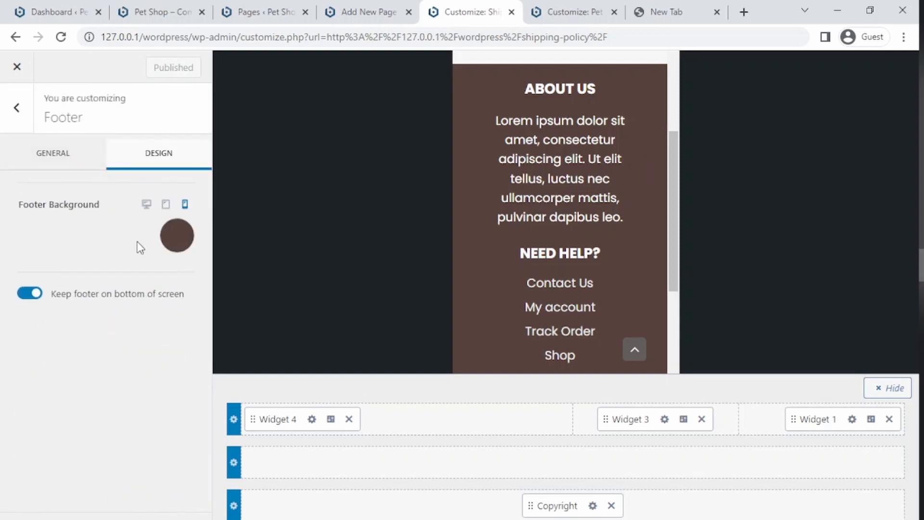
- Open the mobile Footer Background color and copy its hex code 56423E
click(168, 243)
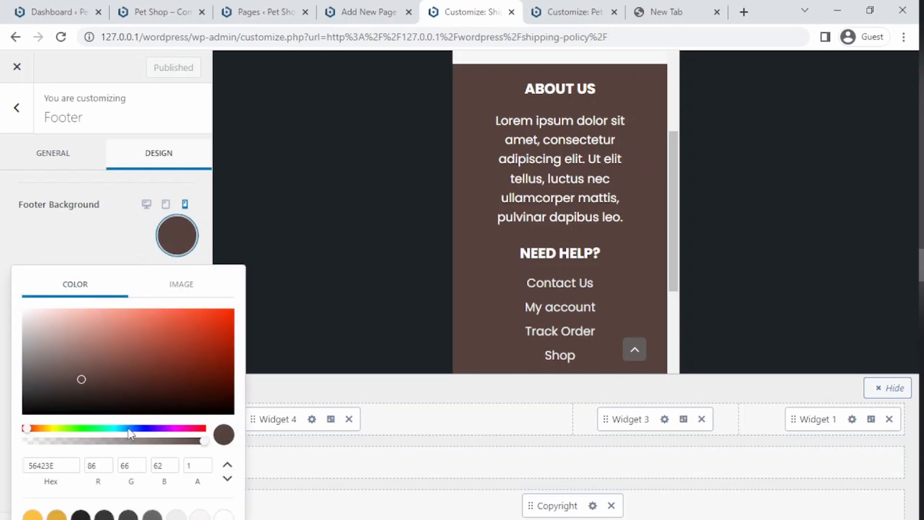
double_click(35, 469)
key(ctrl+c)
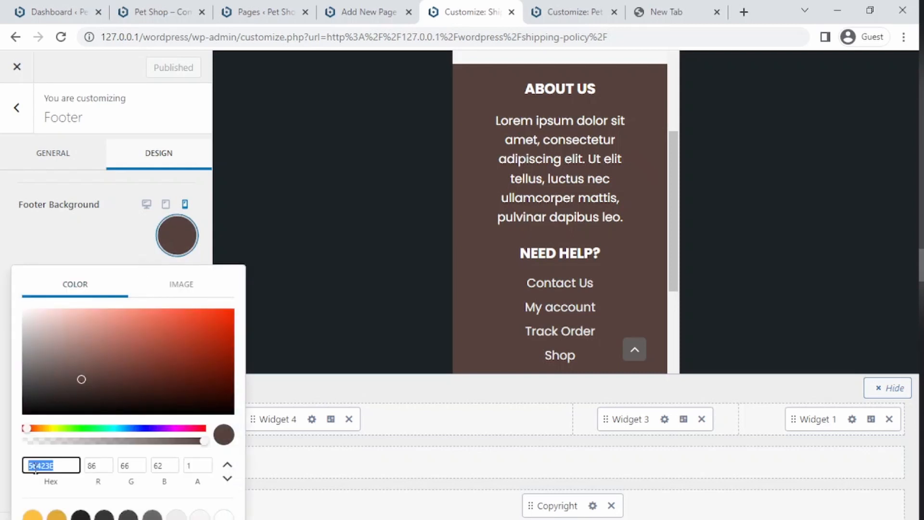
- Try grey 676767, cyan 00FFFF and black 000000 as the mobile footer background color
click(152, 514)
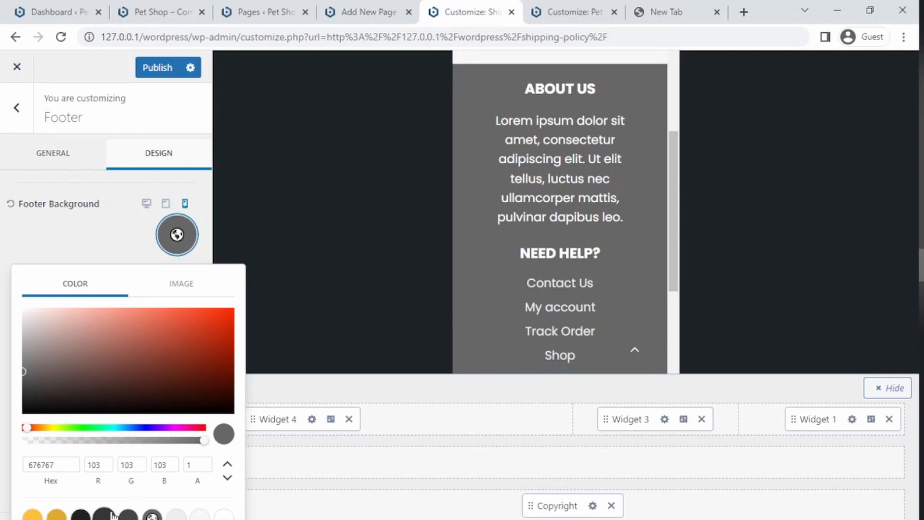
drag(106, 389, 82, 416)
drag(48, 427, 111, 427)
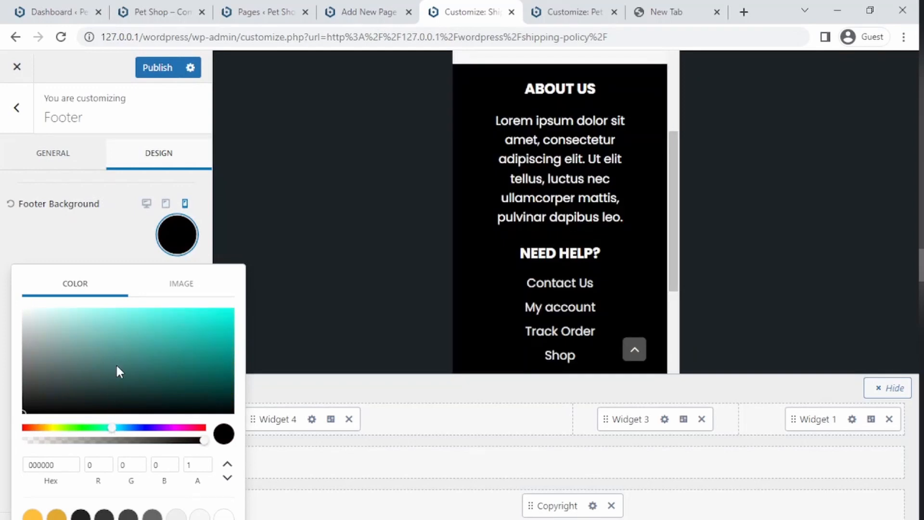
drag(116, 363, 412, 289)
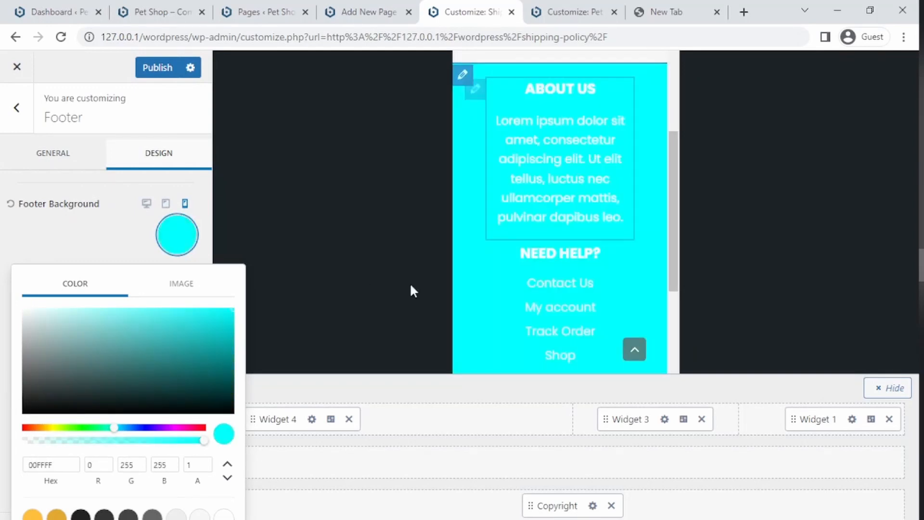
drag(112, 340, 174, 338)
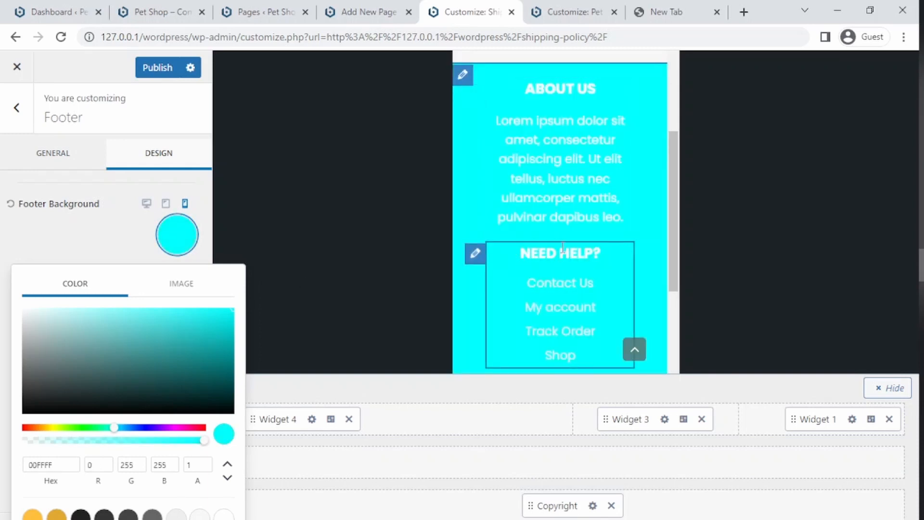
click(120, 325)
drag(121, 325, 23, 413)
- Set the mobile footer background color to the copied hex code 56423E and close the color picker
click(45, 464)
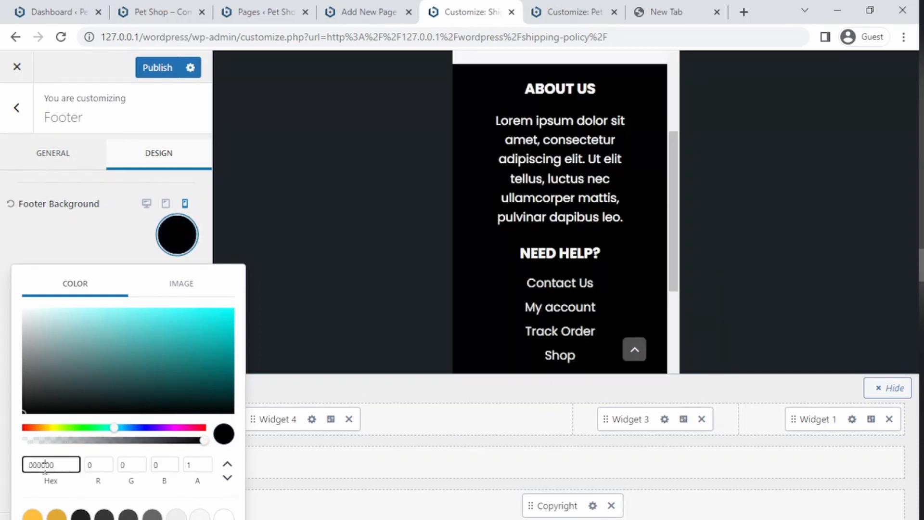
key(ctrl+v)
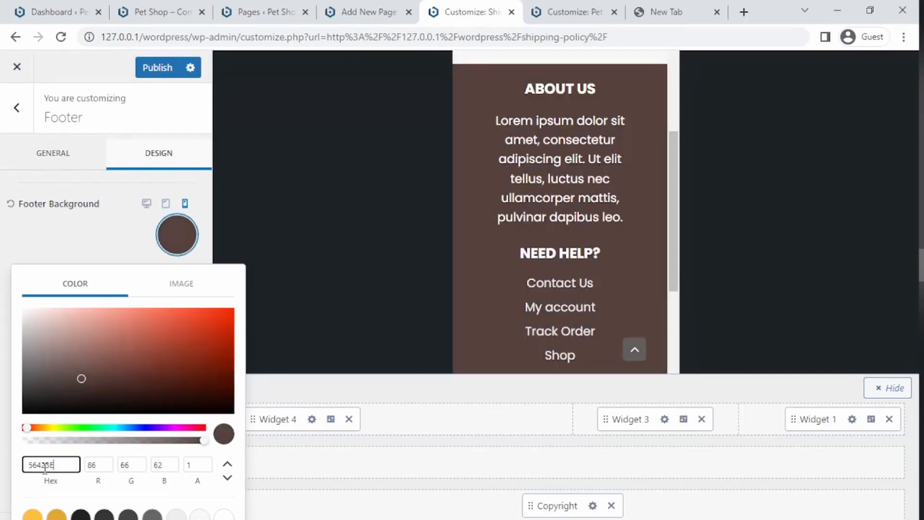
click(114, 234)
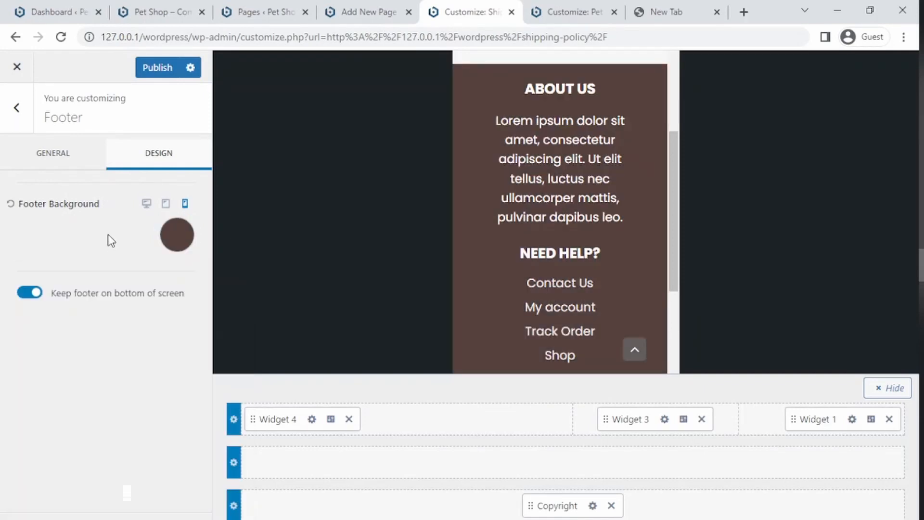
- Publish the footer changes and check the footer in the mobile and desktop previews
click(152, 67)
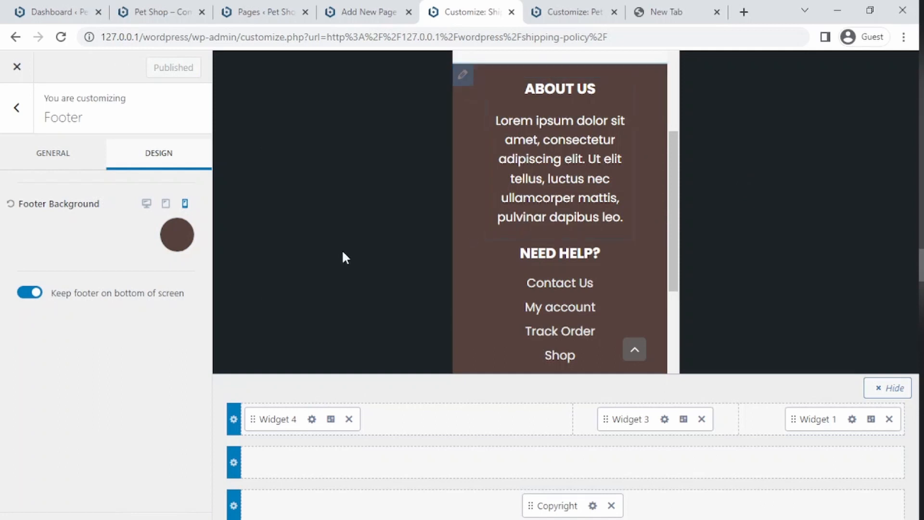
scroll(632, 351, down, 3)
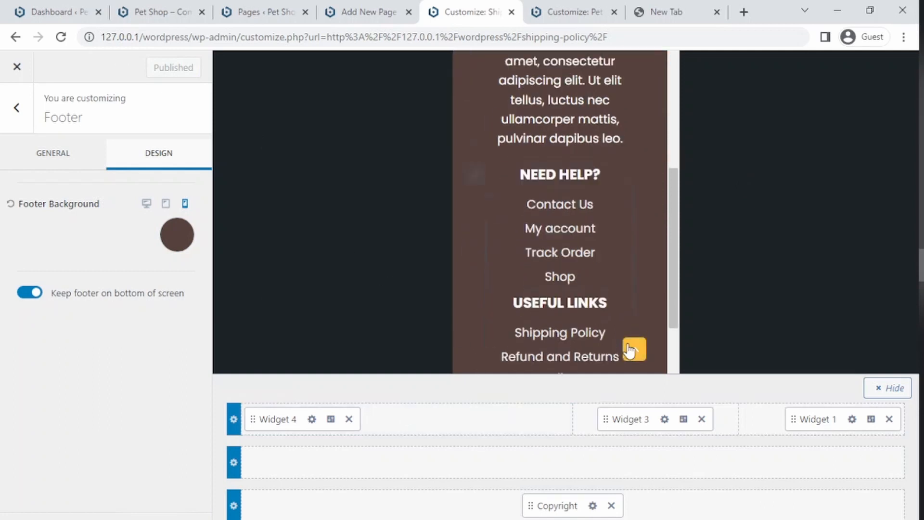
scroll(498, 372, up, 5)
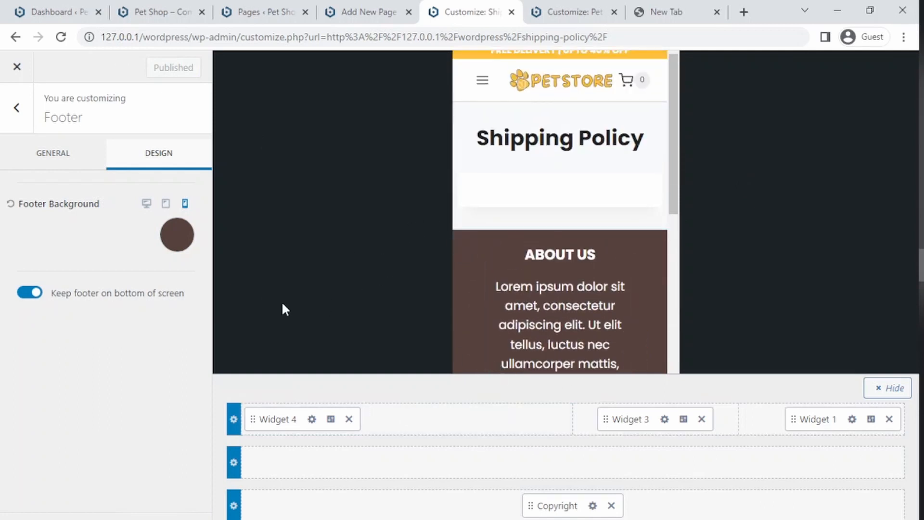
click(71, 156)
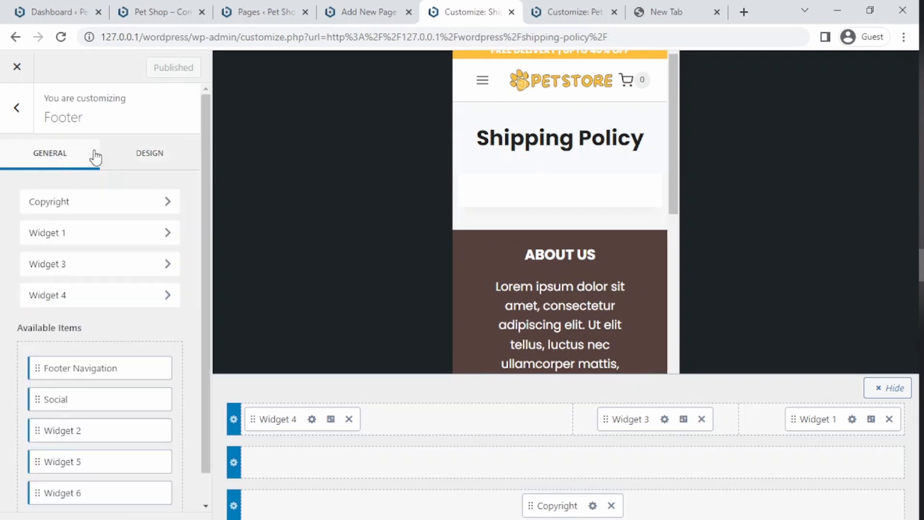
click(150, 153)
click(147, 203)
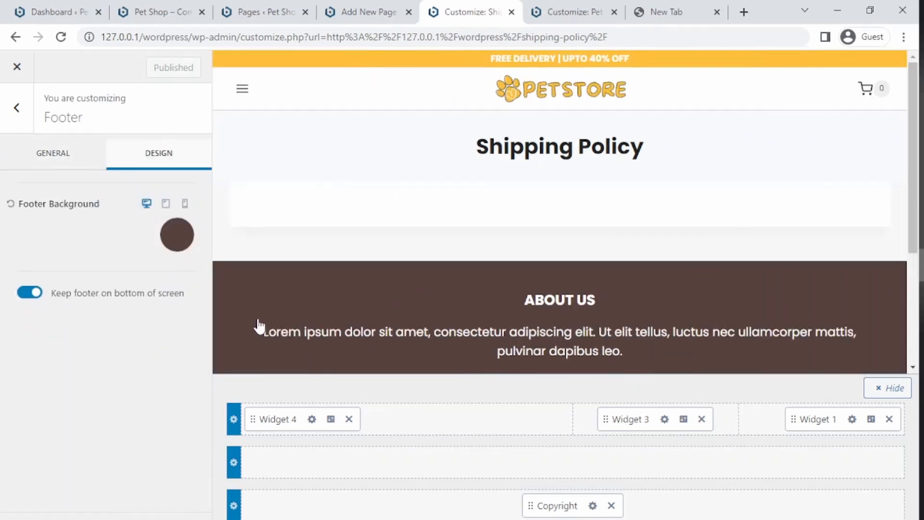
scroll(654, 333, down, 4)
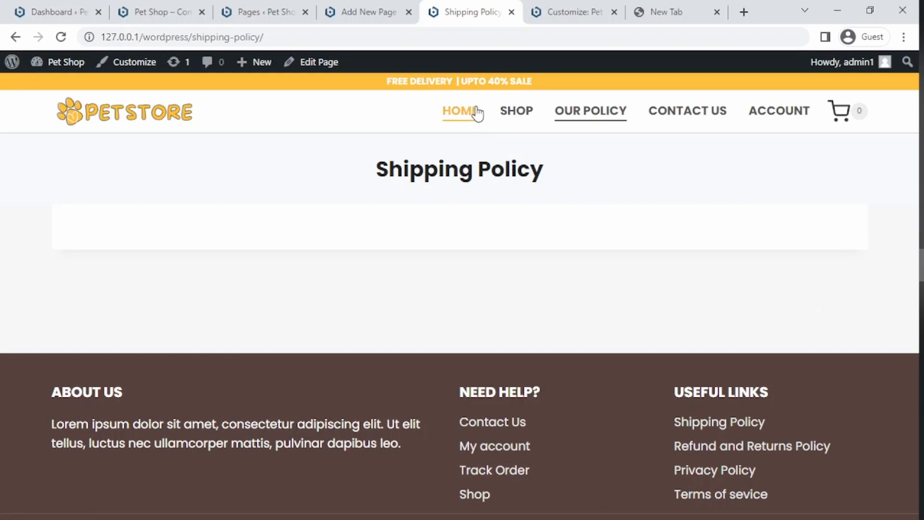
- Open the live site's Home page and check the header navigation and the cart dropdown
click(472, 113)
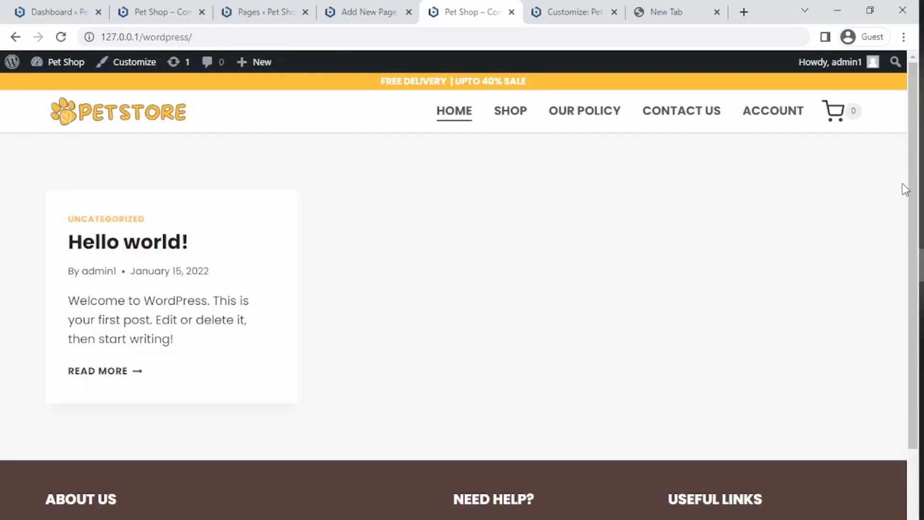
drag(910, 153, 890, 133)
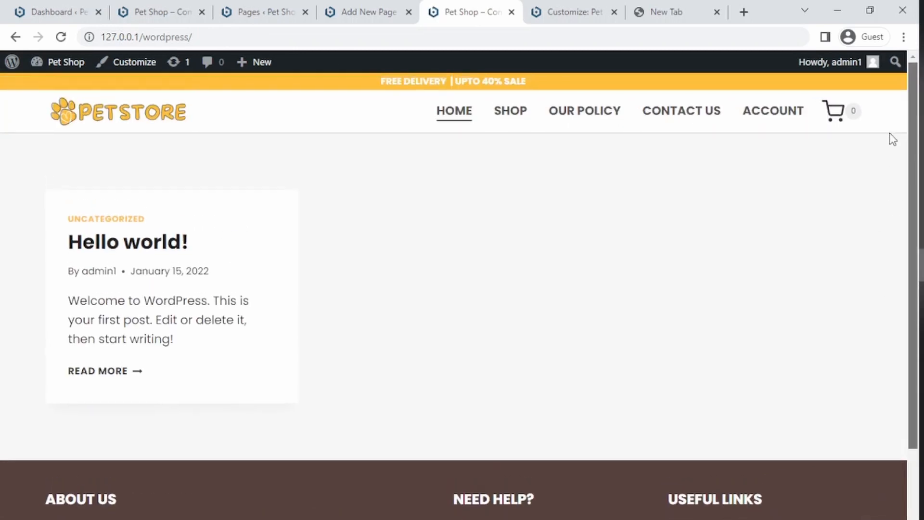
mouse_move(841, 114)
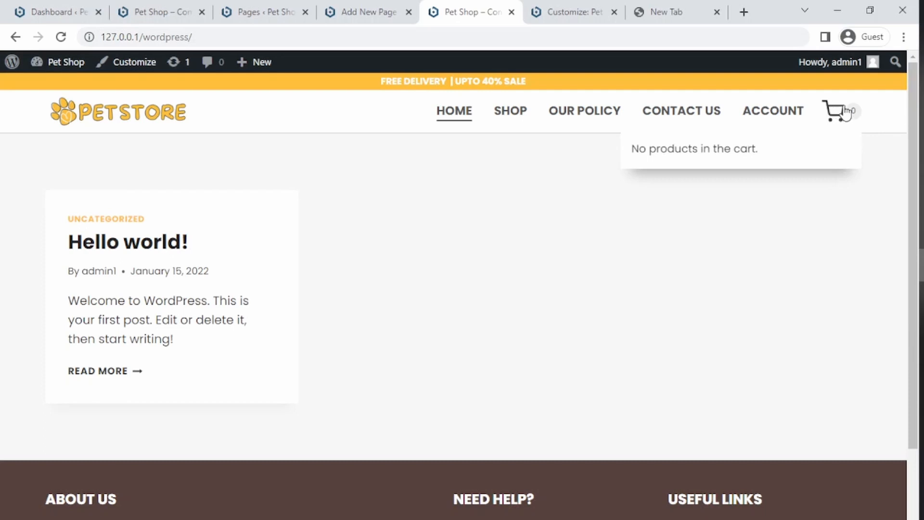
- Open the Main menu in the Customizer and remove the Our Policy item
click(125, 64)
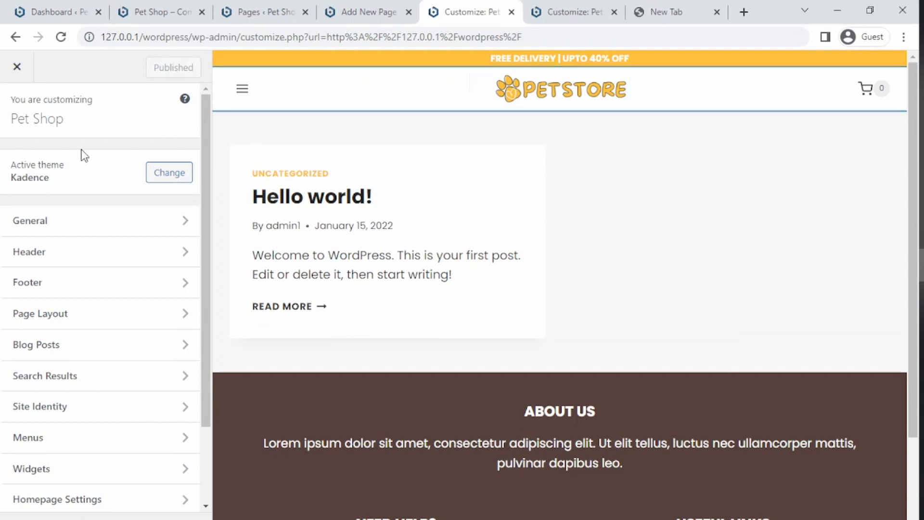
drag(208, 253, 201, 323)
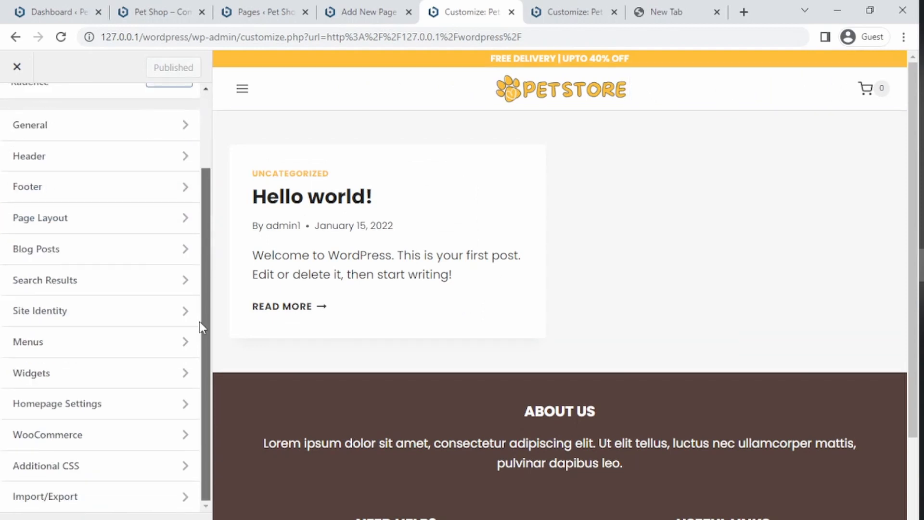
click(77, 346)
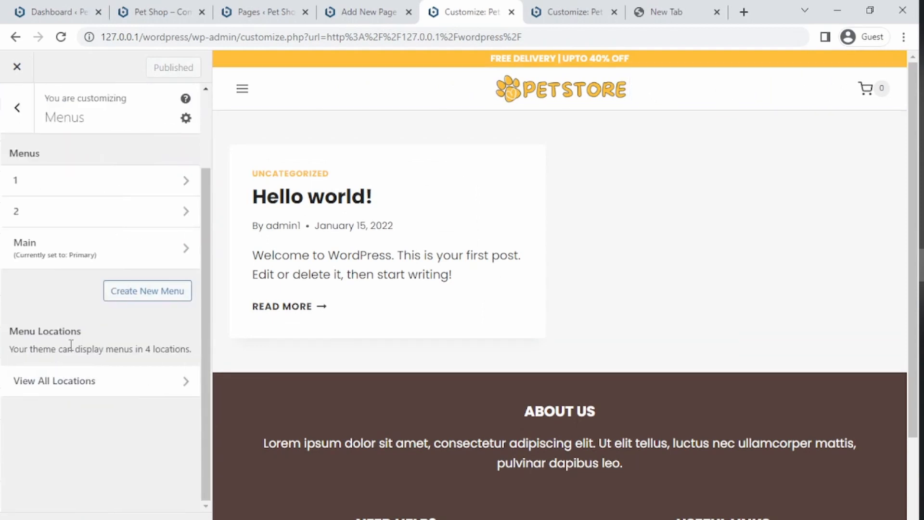
click(78, 250)
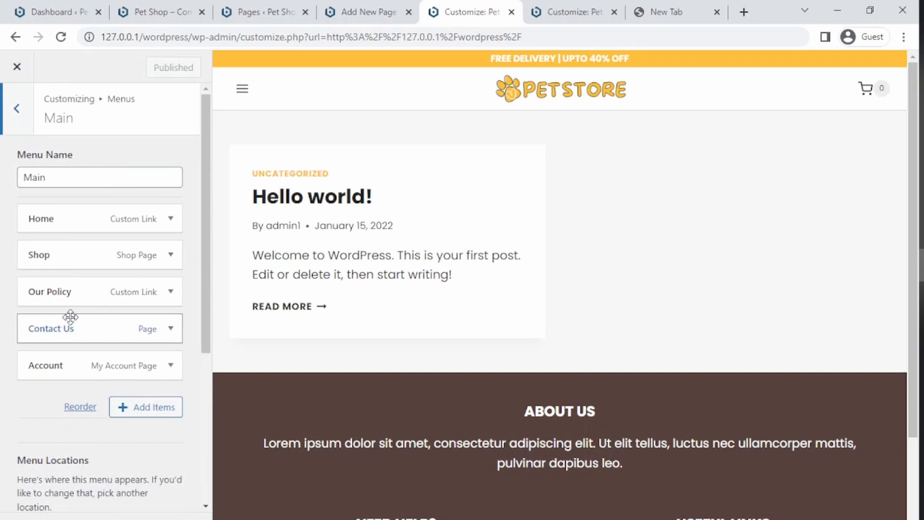
click(85, 295)
scroll(91, 408, down, 3)
scroll(92, 409, down, 5)
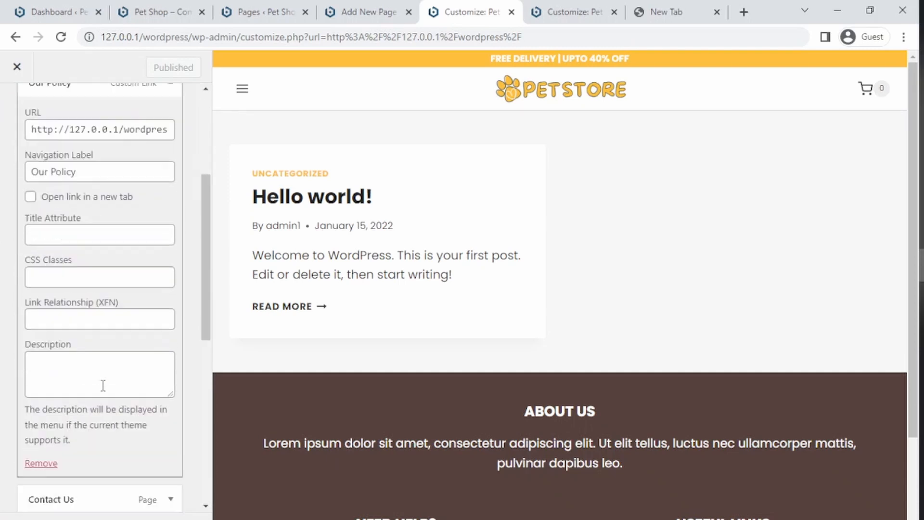
click(45, 321)
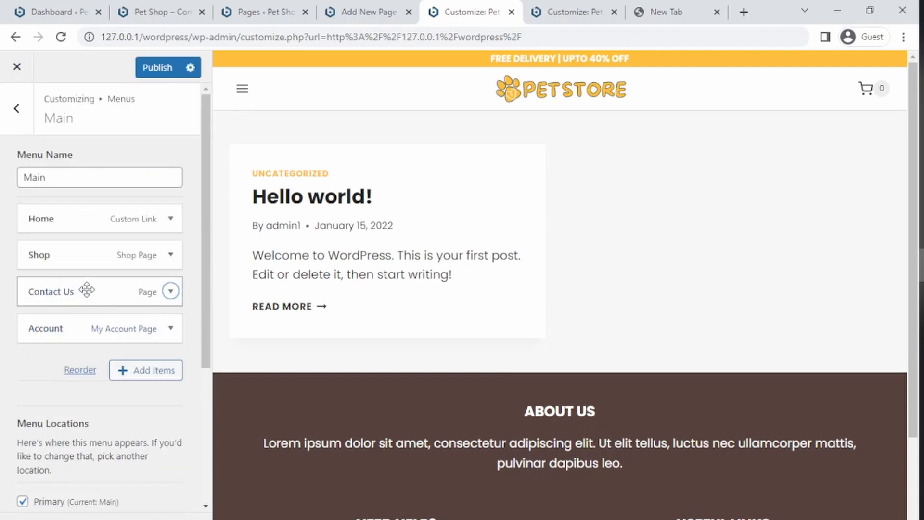
- Add the Track Order page to the Main menu and arrange Track Order and Contact Us as sub-items under Account
click(137, 371)
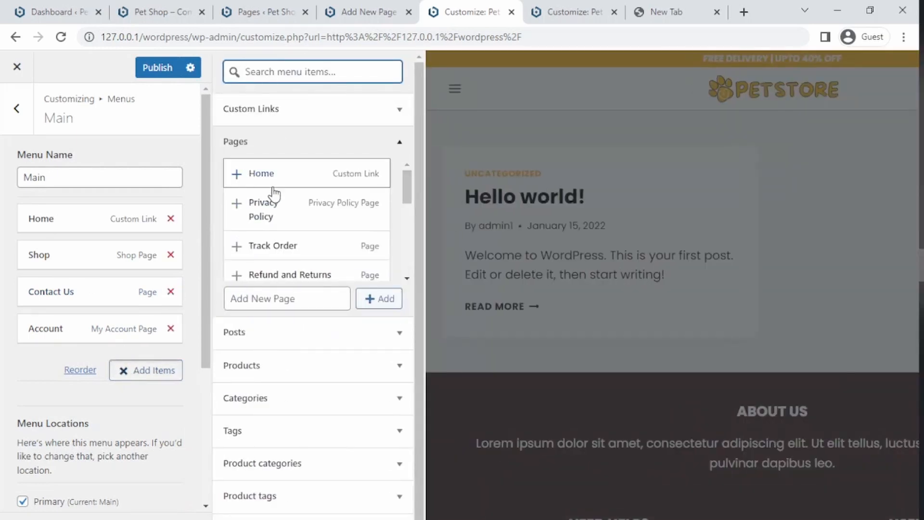
click(240, 248)
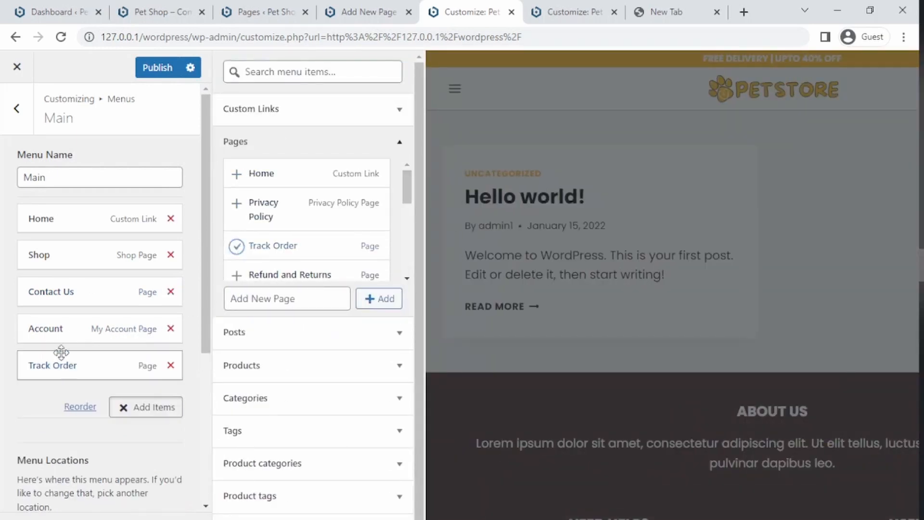
drag(61, 352, 62, 325)
drag(74, 368, 53, 281)
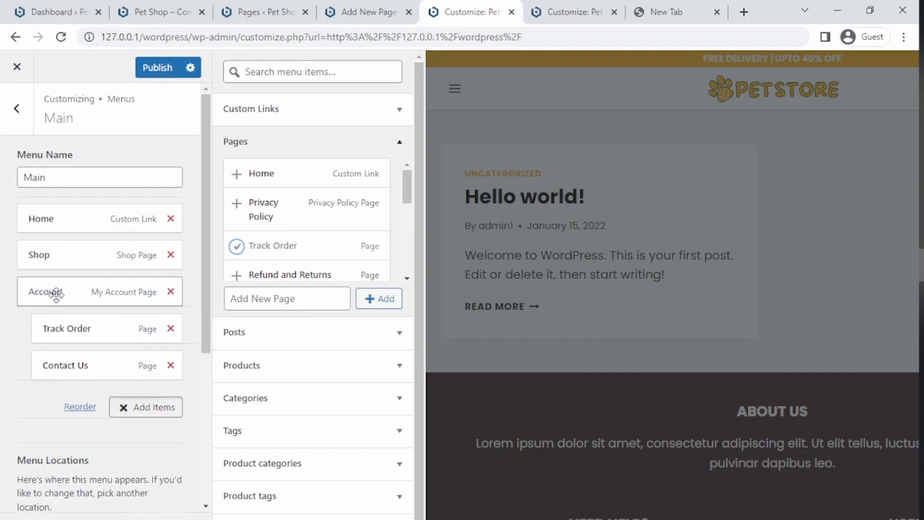
- Close the list of available items, preview the site's collapsed navigation and publish the menu changes
click(588, 169)
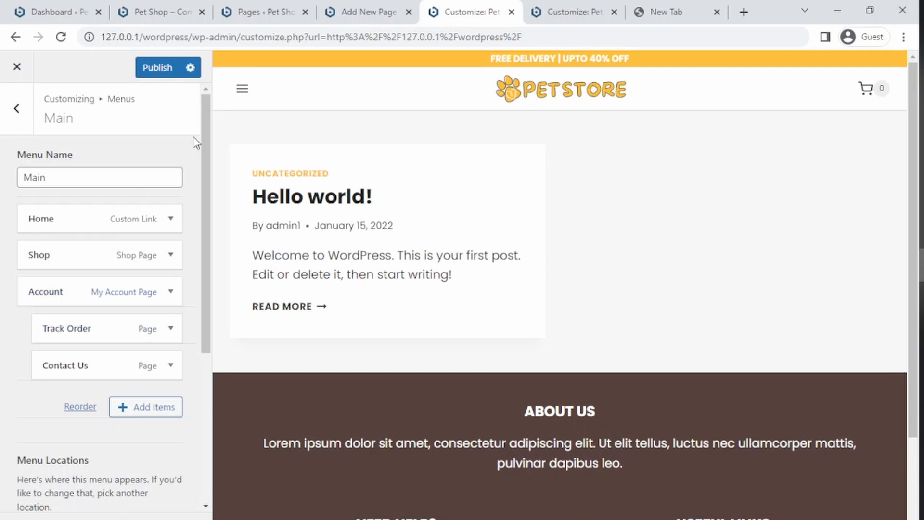
click(242, 90)
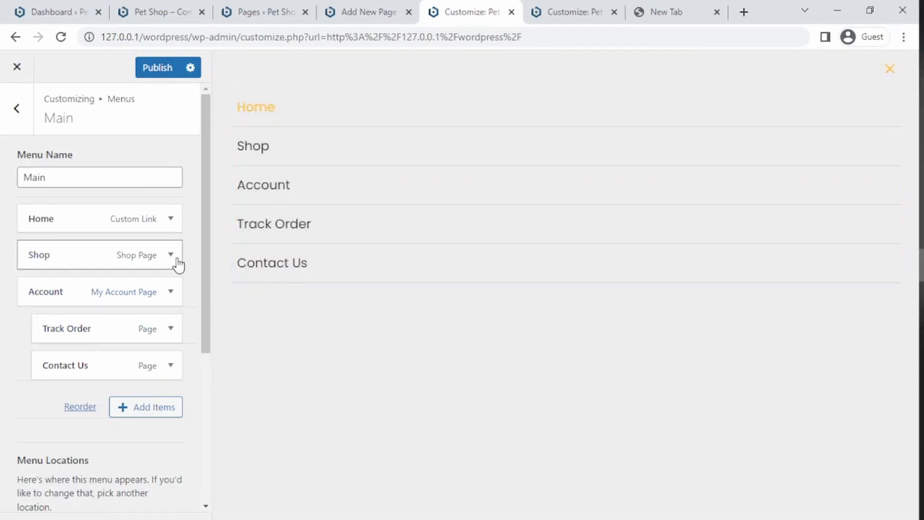
click(155, 68)
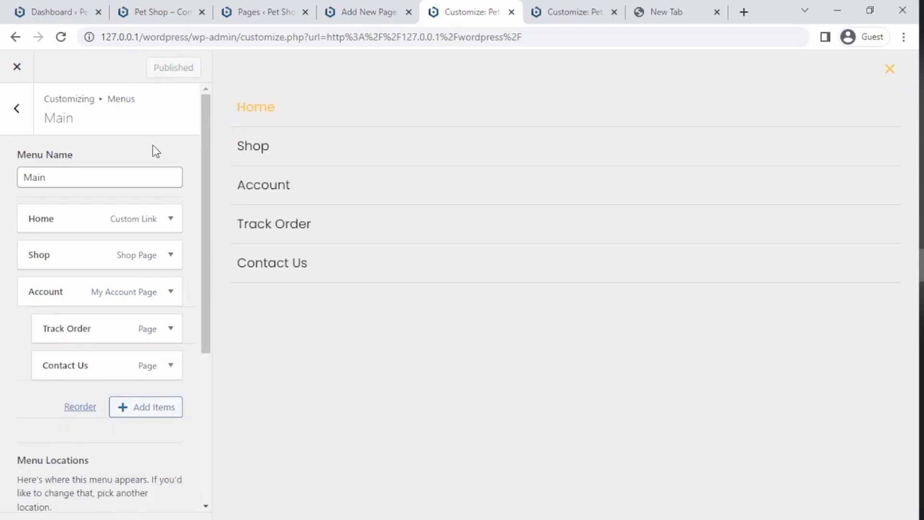
- Reload the live home page in its own browser tab and examine the header navigation order
click(259, 1)
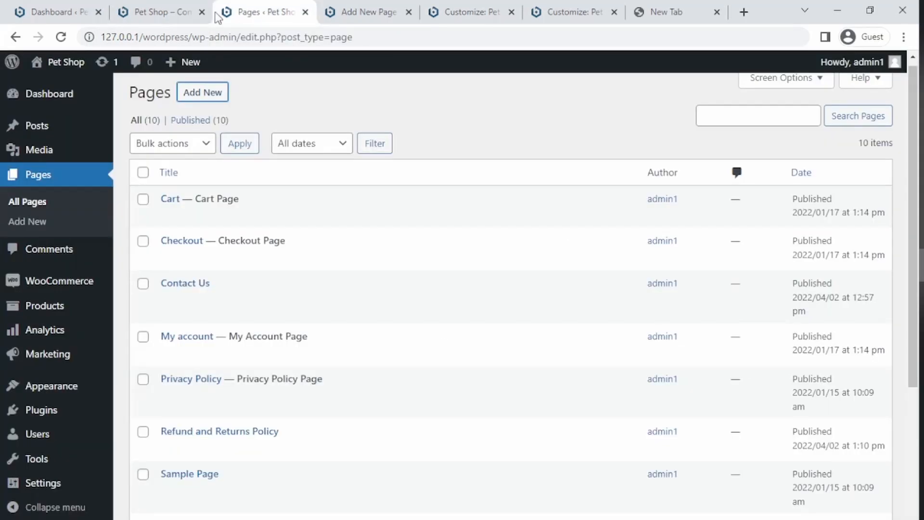
click(158, 11)
click(195, 38)
key(Return)
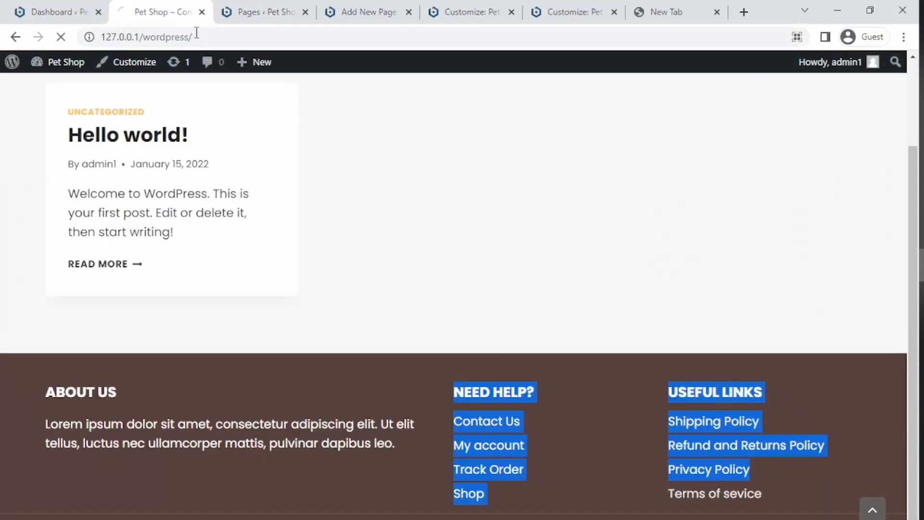
scroll(910, 159, up, 1)
scroll(908, 151, up, 2)
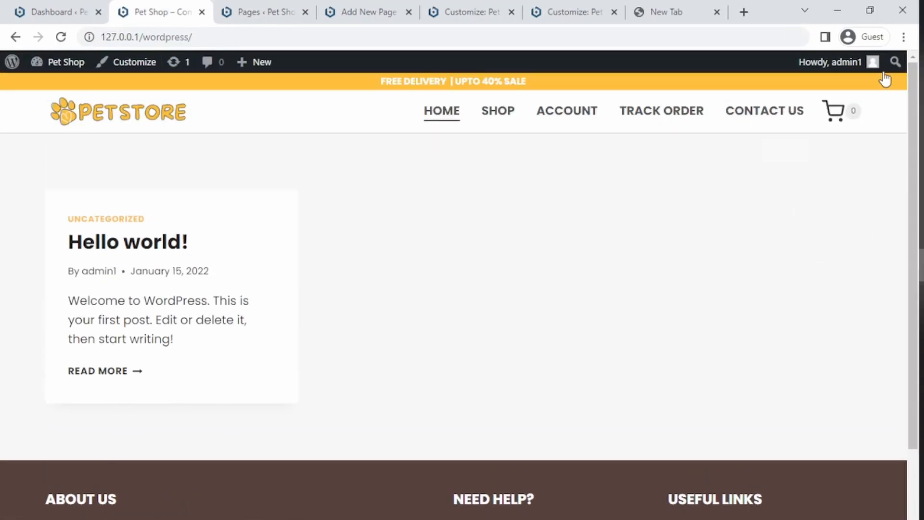
click(272, 37)
key(Return)
- Return to the Main menu in the Customizer, look over its menu locations and options, and close the Customizer
click(288, 9)
click(366, 7)
click(432, 5)
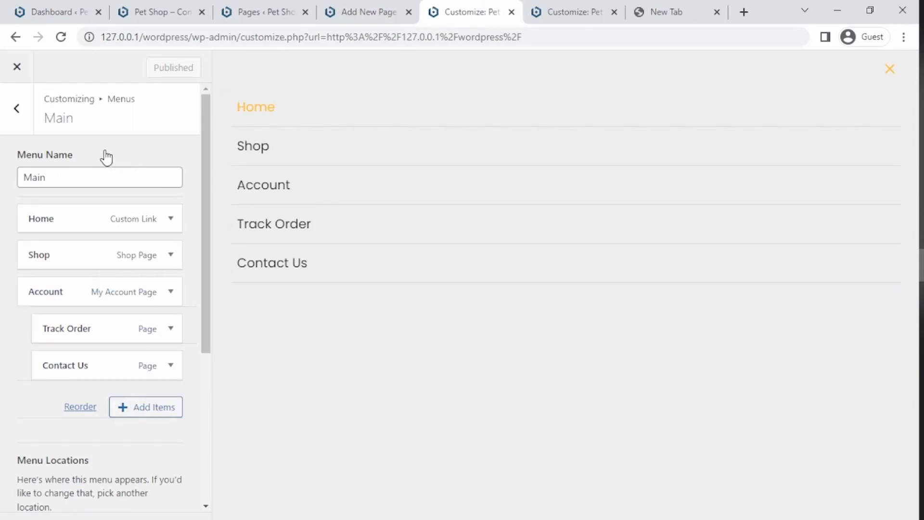
scroll(104, 169, down, 5)
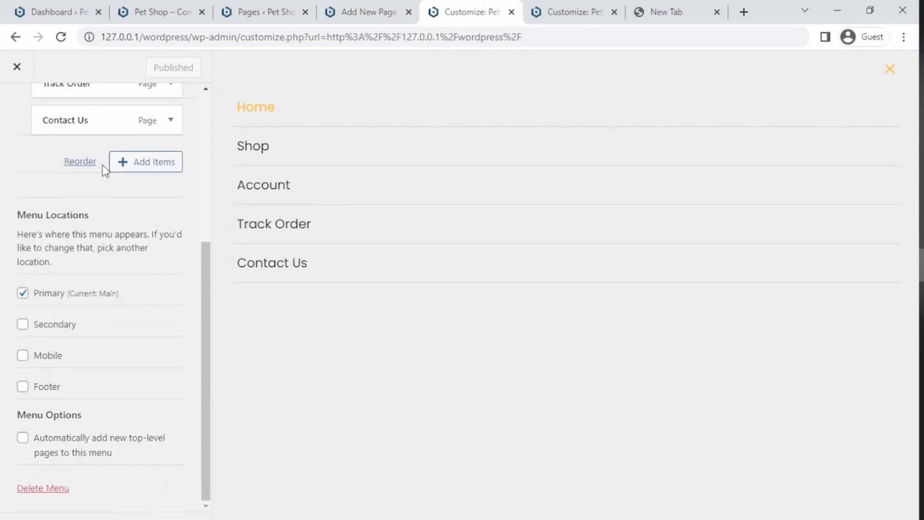
scroll(72, 132, up, 5)
click(24, 126)
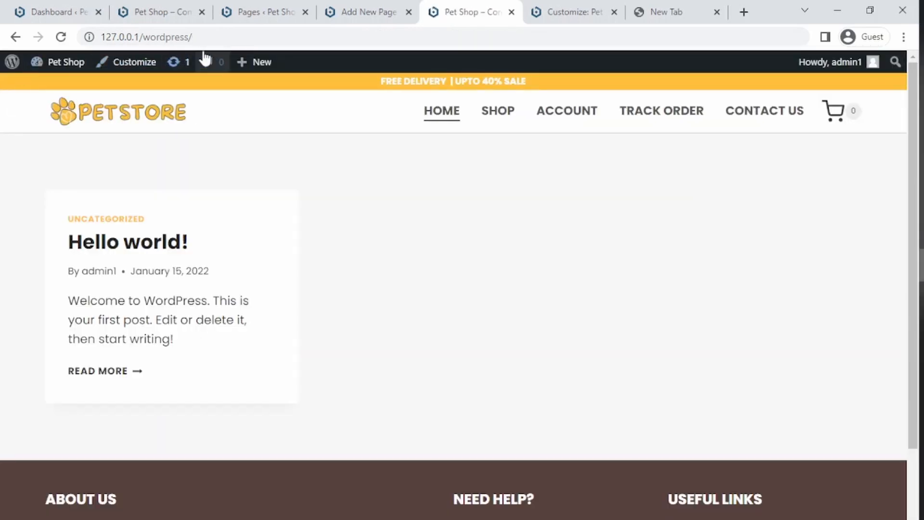
- Reload the home page, open Track Order from the header navigation and look over the live page
click(220, 35)
key(Return)
click(667, 119)
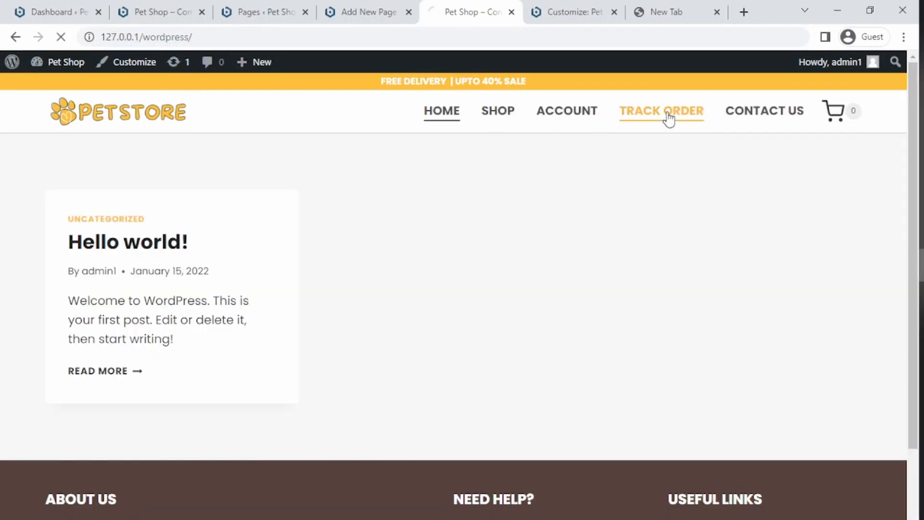
click(359, 11)
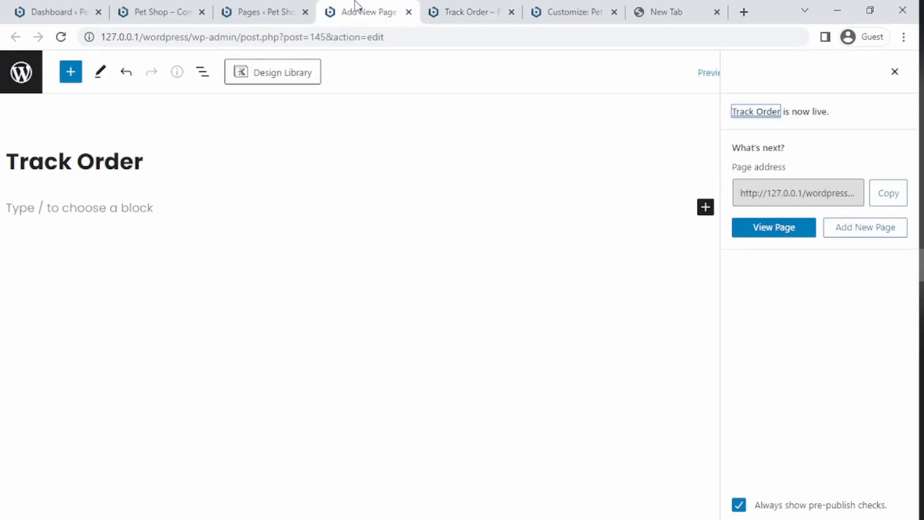
click(276, 2)
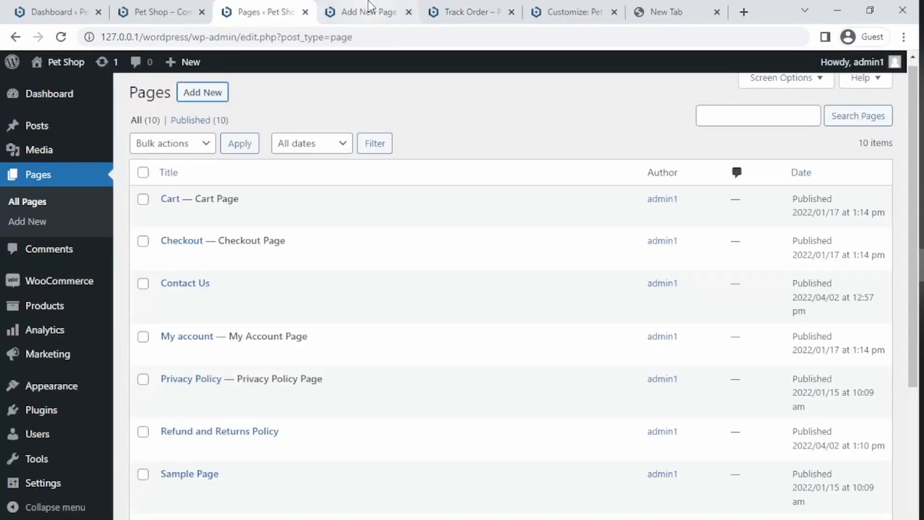
click(470, 10)
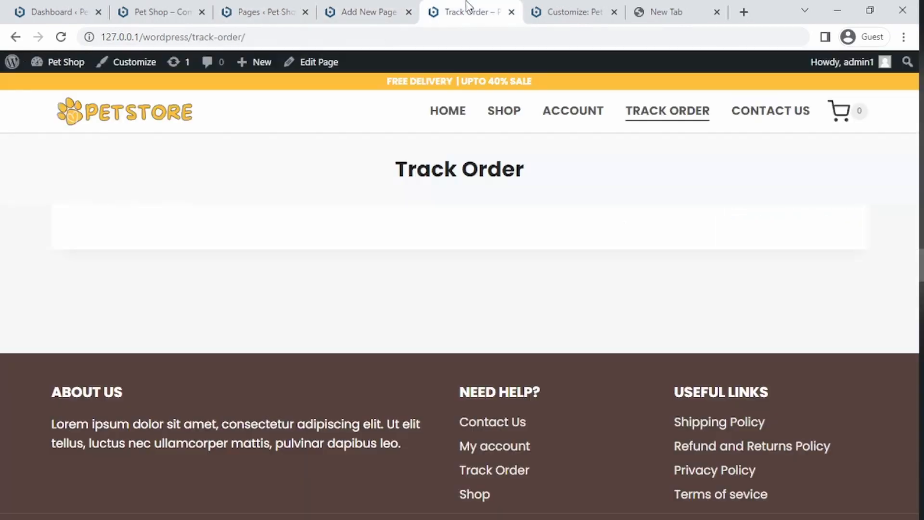
- Customize the site's Main menu by moving Track Order and Contact Us ahead of Account, and publish the new order
click(124, 66)
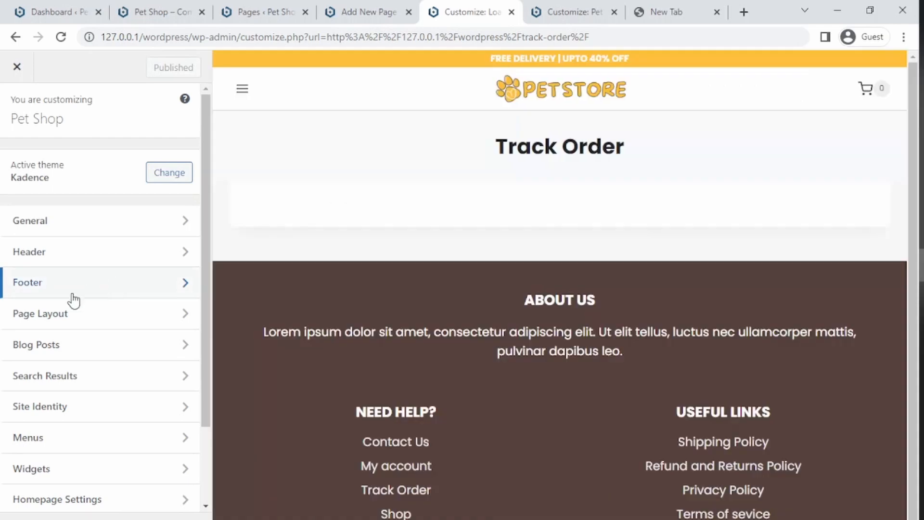
click(62, 438)
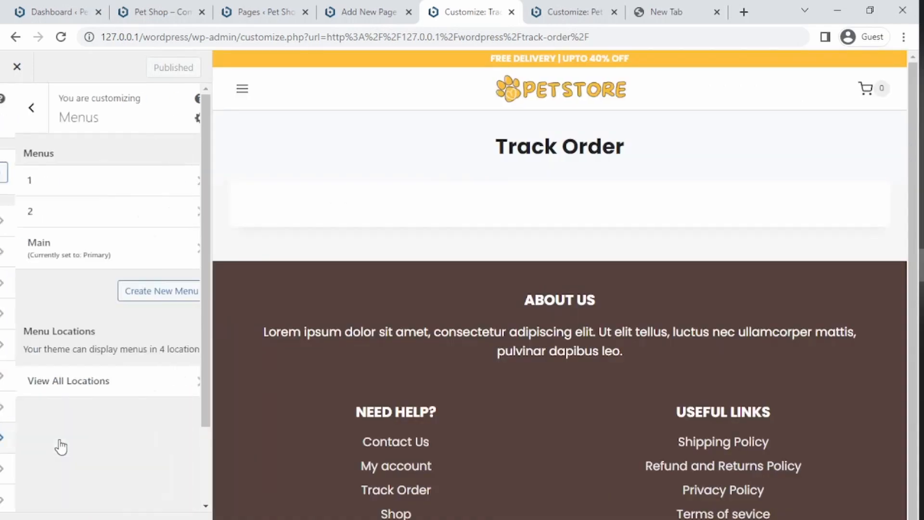
click(80, 264)
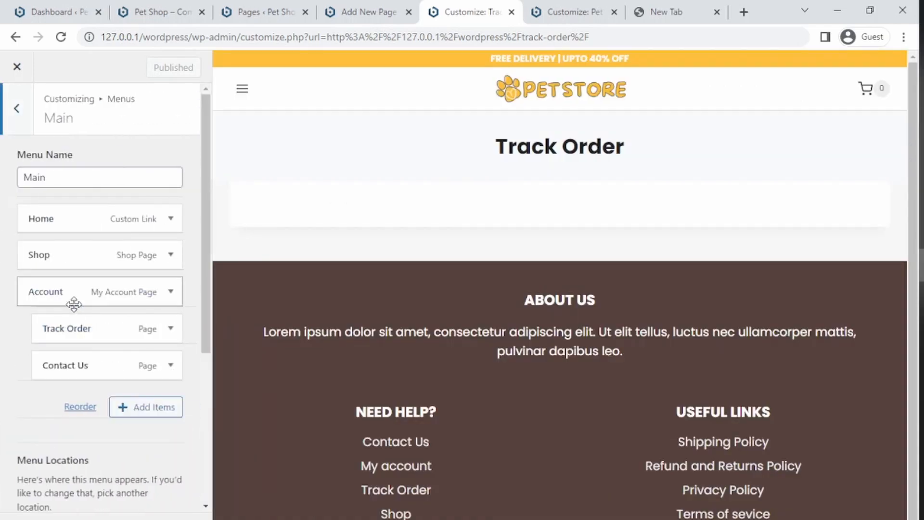
drag(39, 286, 41, 291)
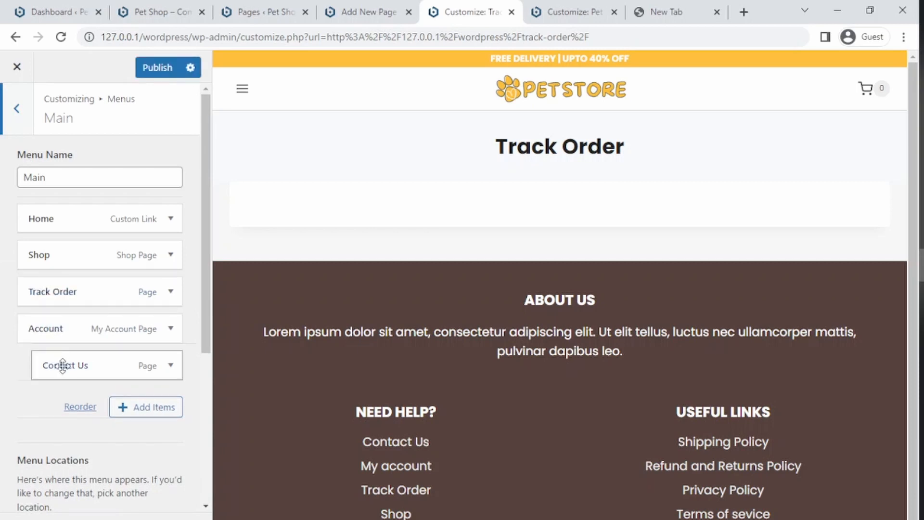
drag(62, 366, 77, 325)
click(151, 72)
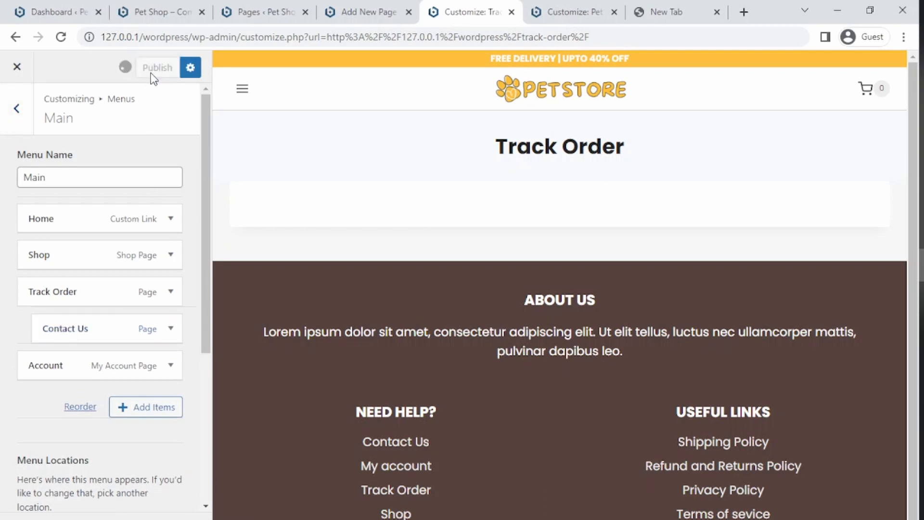
- Open the mobile navigation in the preview and expand and collapse the Track Order submenu to examine it
click(243, 97)
click(243, 98)
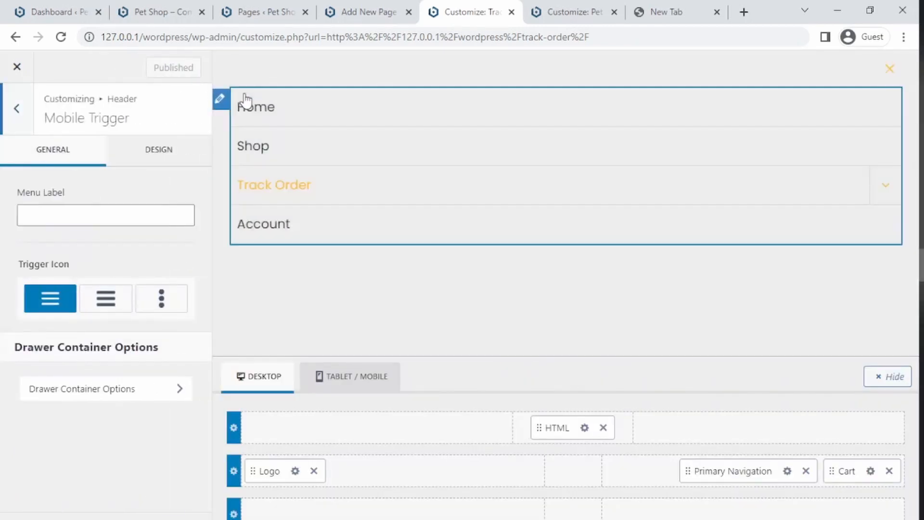
click(889, 188)
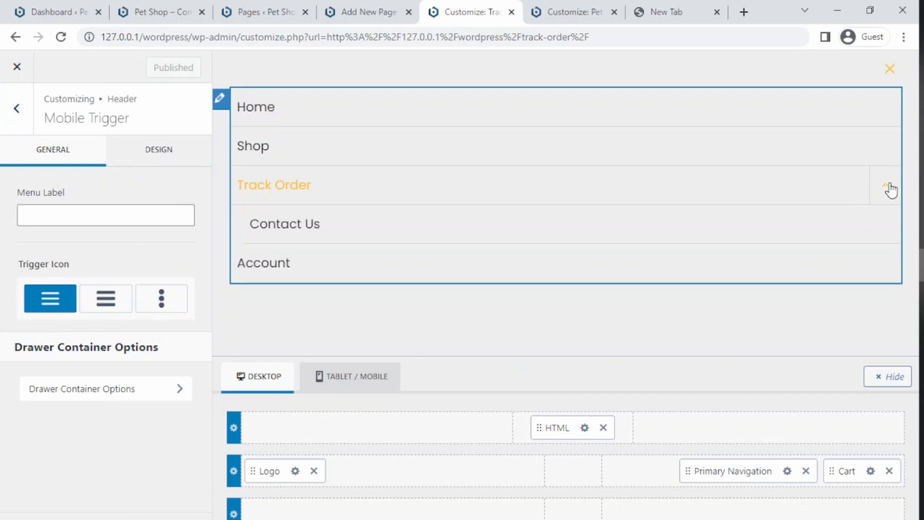
click(889, 187)
click(888, 188)
click(888, 189)
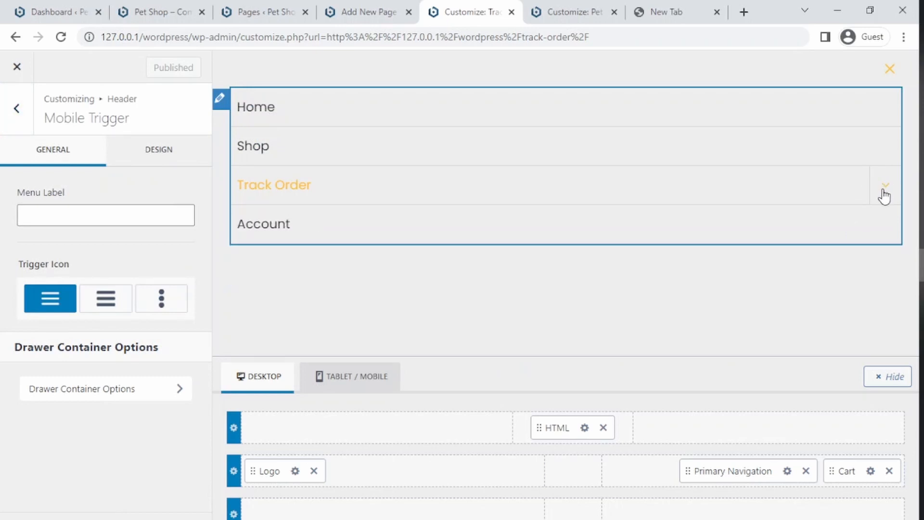
- Return to the Main menu's item list in the Customizer and recheck the Track Order submenu in the preview
click(17, 114)
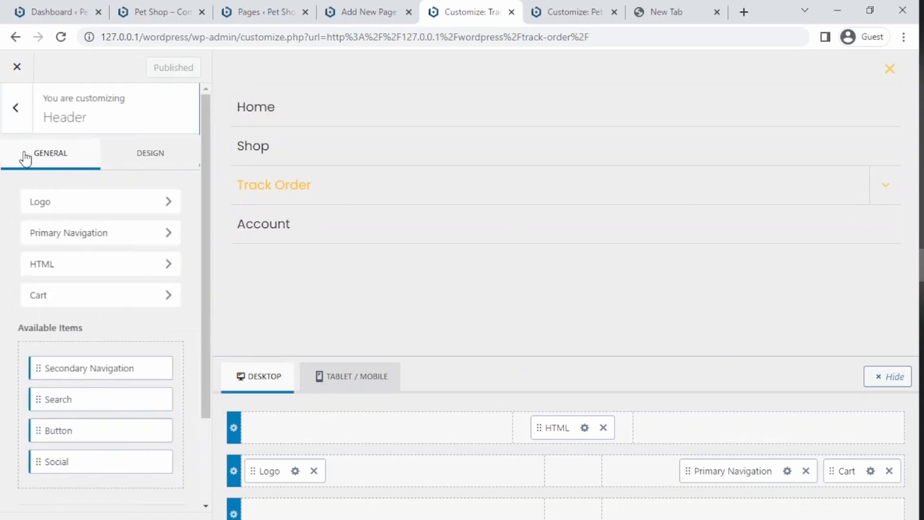
click(20, 119)
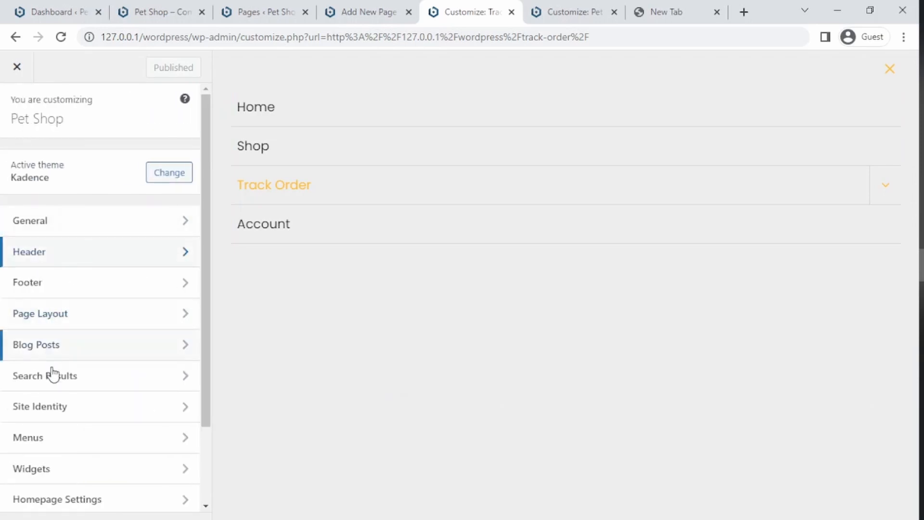
click(58, 438)
click(82, 243)
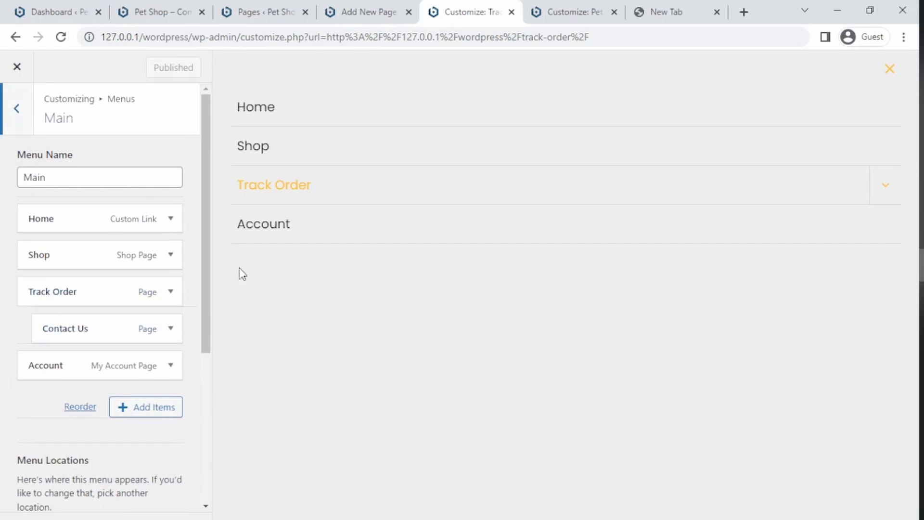
click(886, 186)
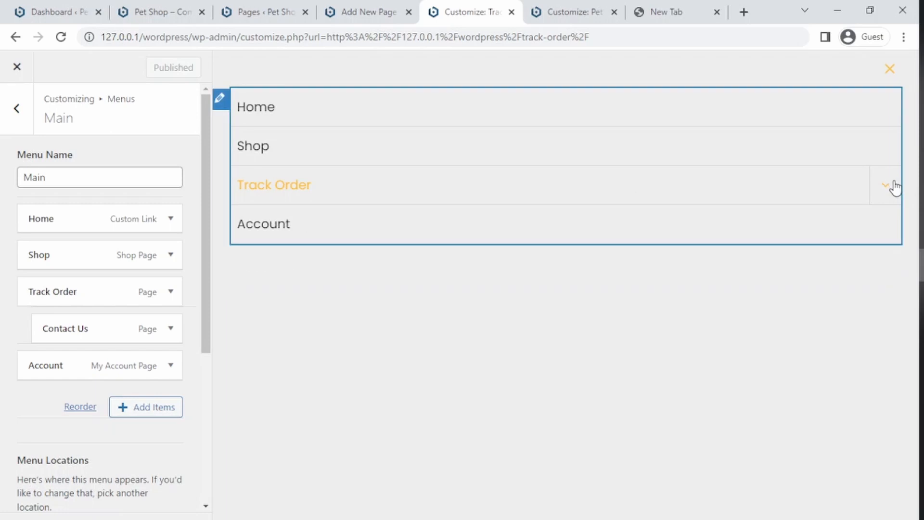
click(887, 186)
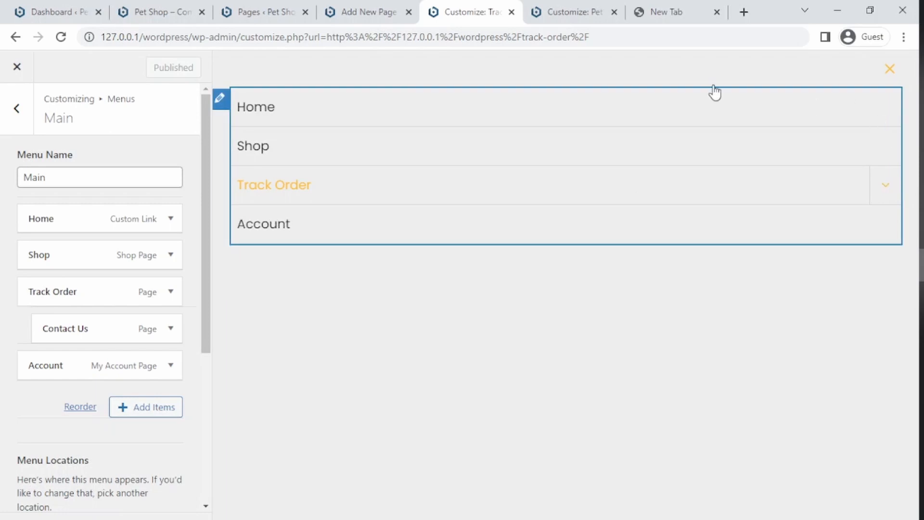
- Reload the live home page in its own browser tab and examine the Track Order dropdown in the header
click(145, 12)
click(212, 35)
key(Return)
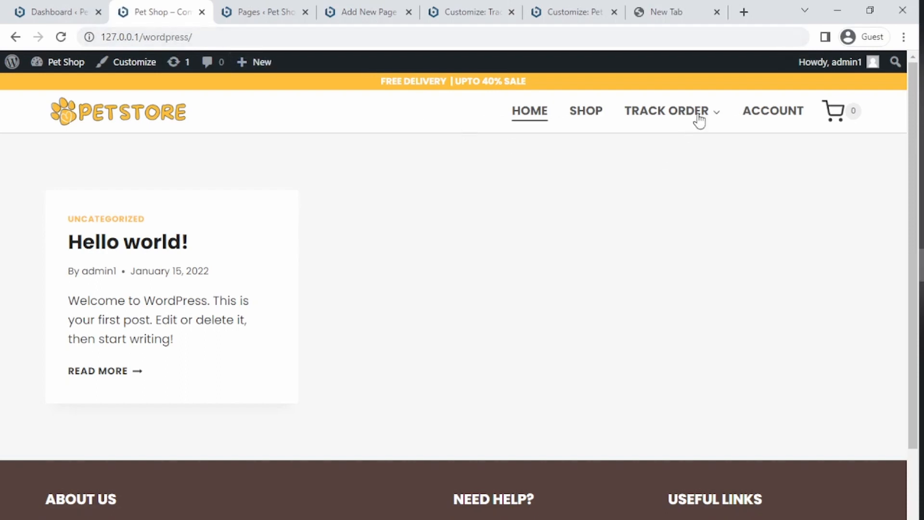
mouse_move(707, 126)
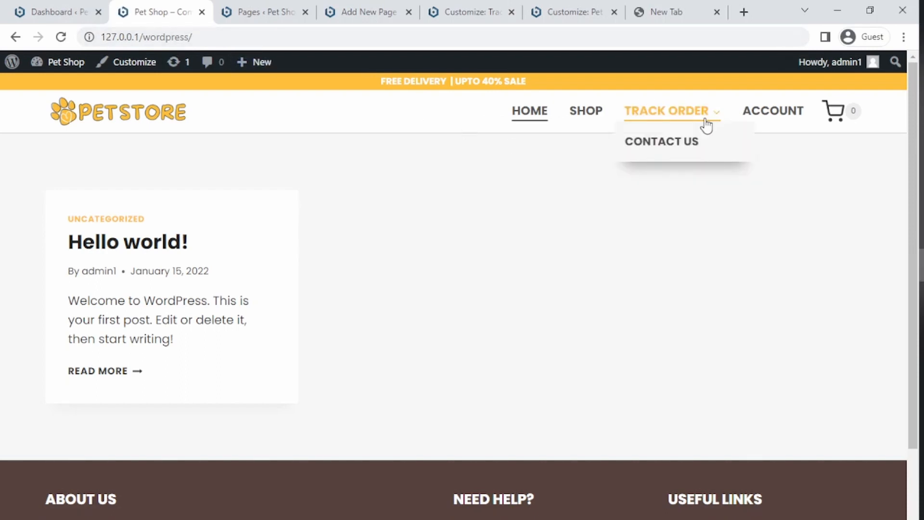
- Back in the Customizer, move Contact Us out from under Track Order to the Main menu's top level and publish
click(265, 11)
click(369, 12)
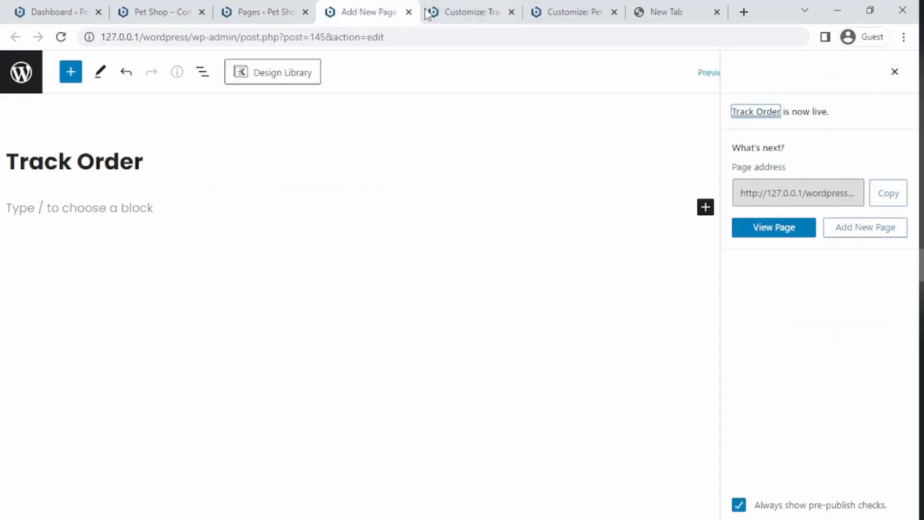
click(469, 6)
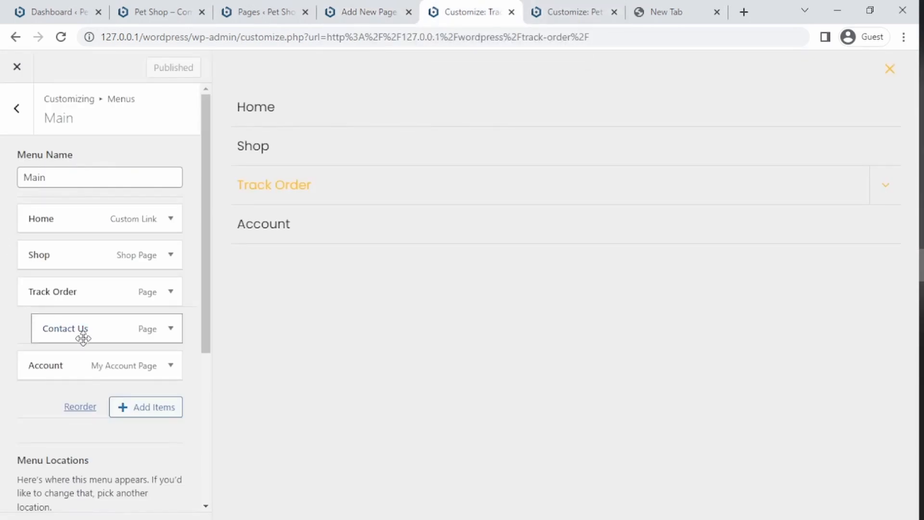
drag(83, 338, 50, 339)
click(154, 67)
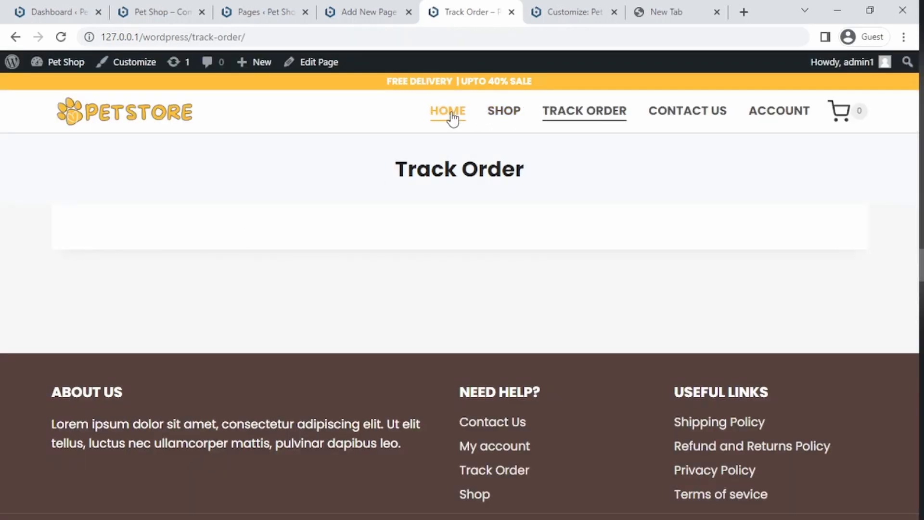
- Check the header navigation on the live home page, reopen the Customizer and look over its WooCommerce sections
click(449, 112)
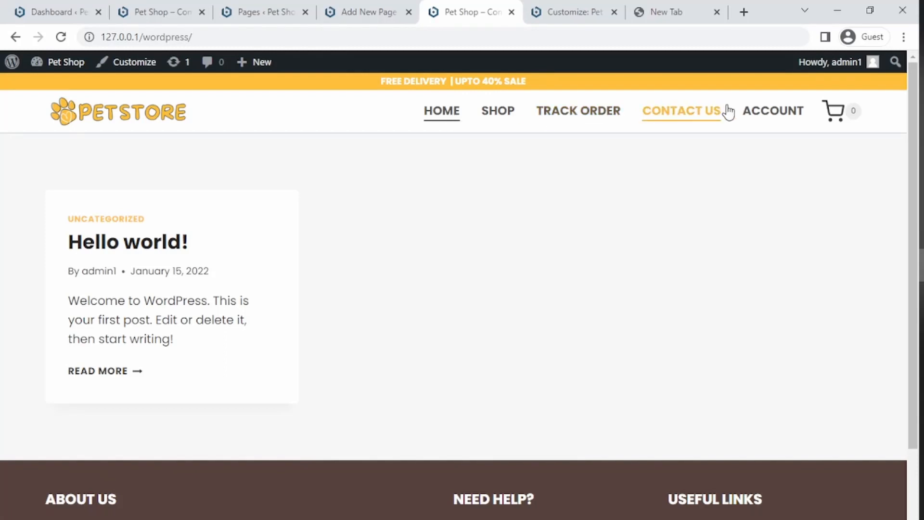
mouse_move(837, 112)
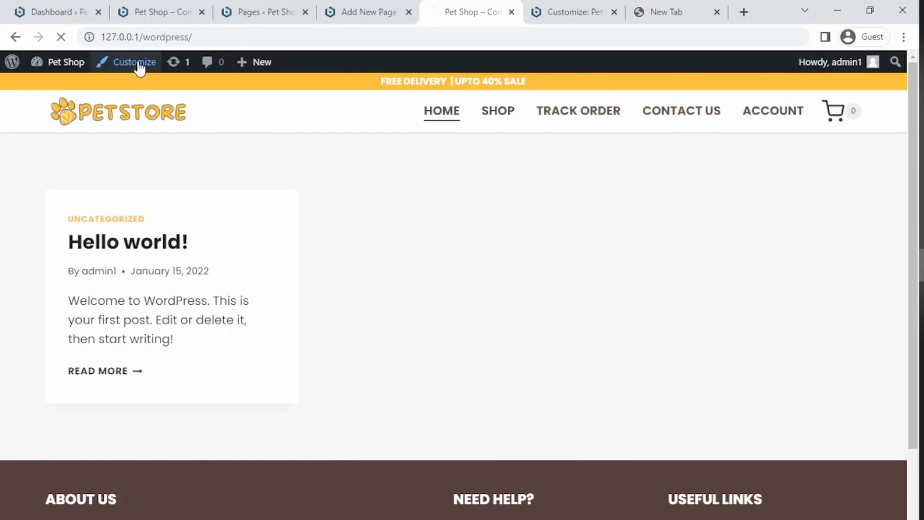
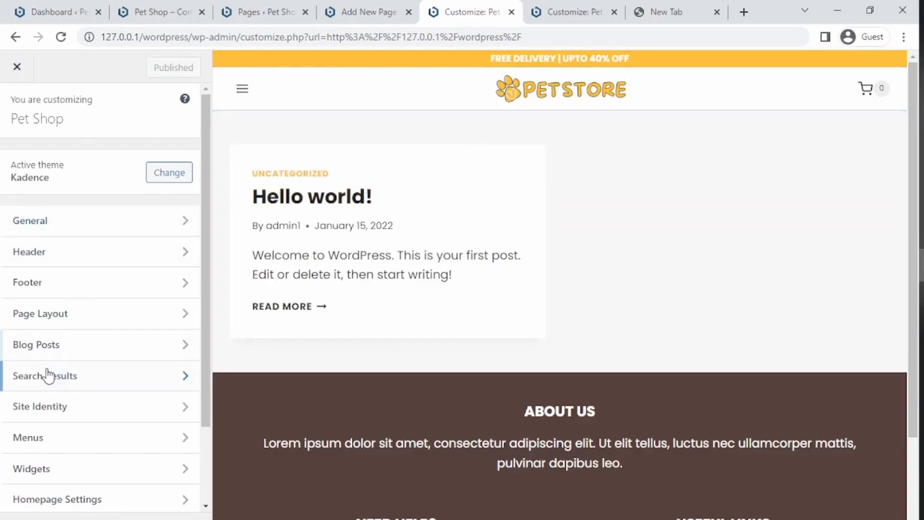
scroll(37, 323, down, 1)
scroll(60, 360, down, 1)
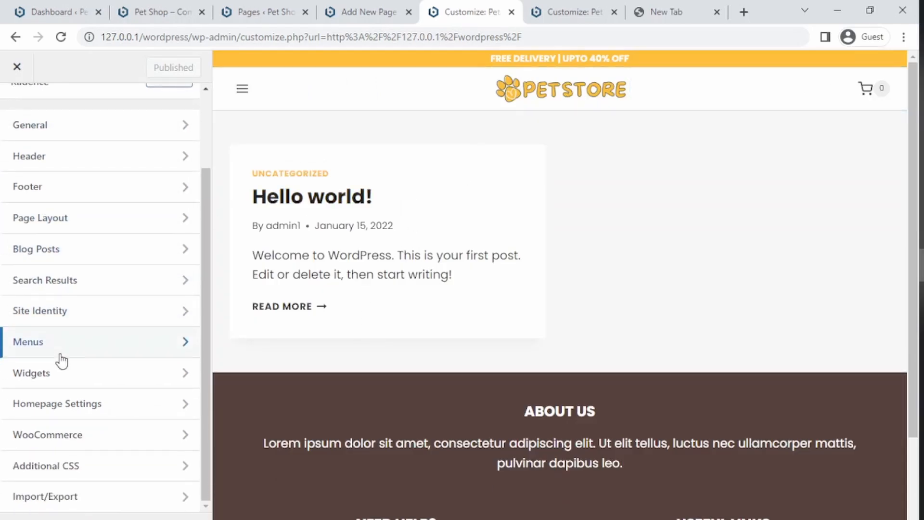
click(65, 439)
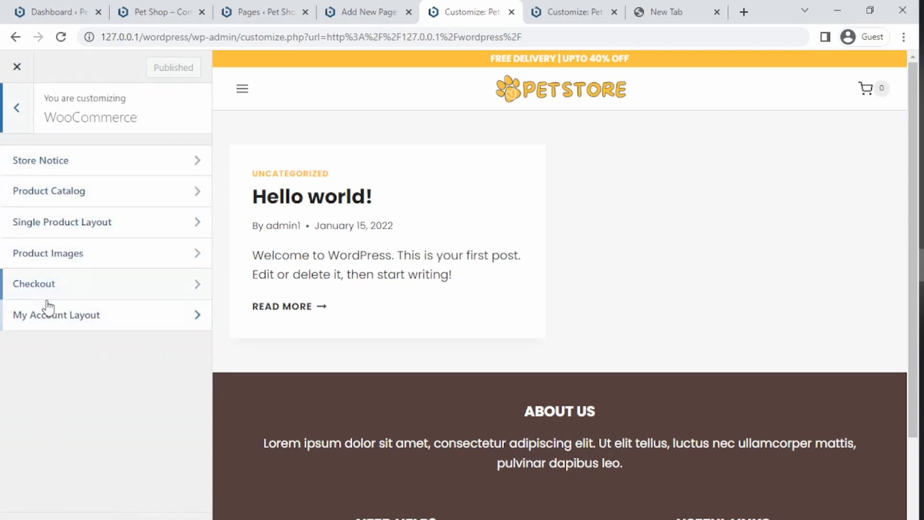
click(19, 121)
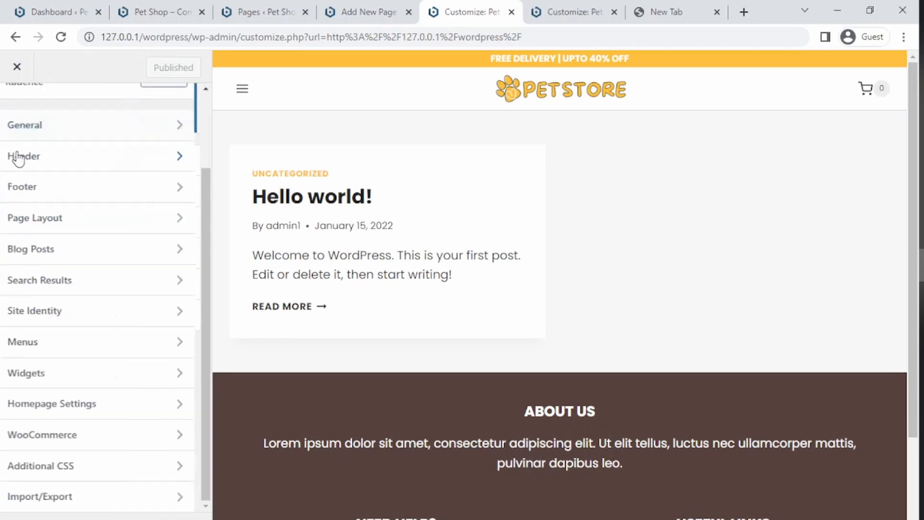
- In the general Scroll To Top settings, choose the thick up-arrow icon, test the button in the preview and publish
click(87, 127)
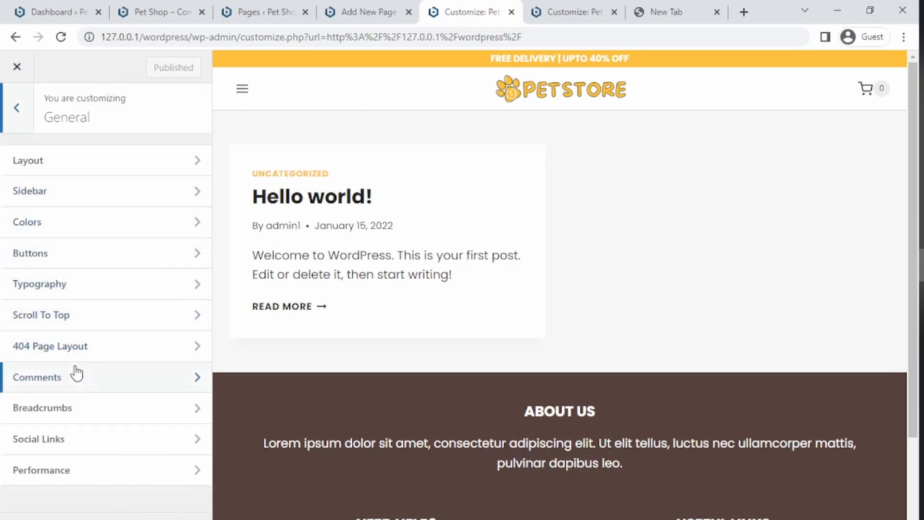
click(88, 317)
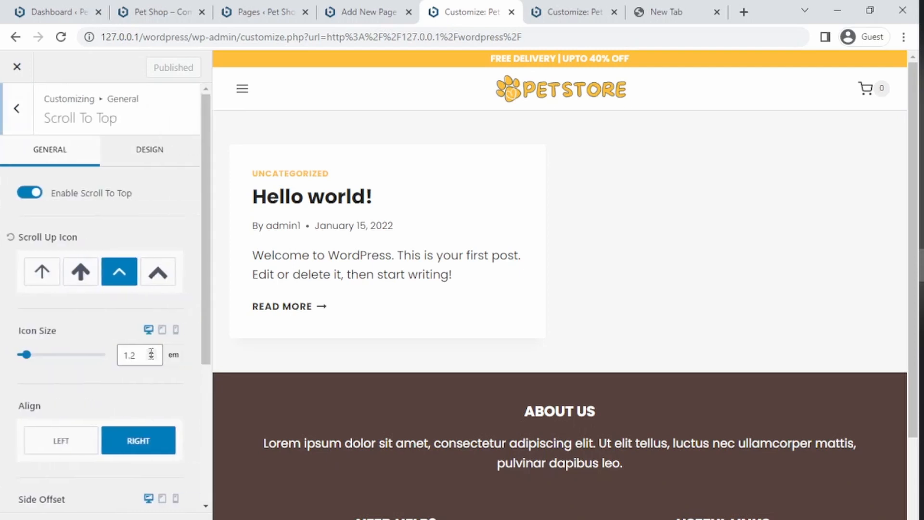
scroll(731, 272, down, 3)
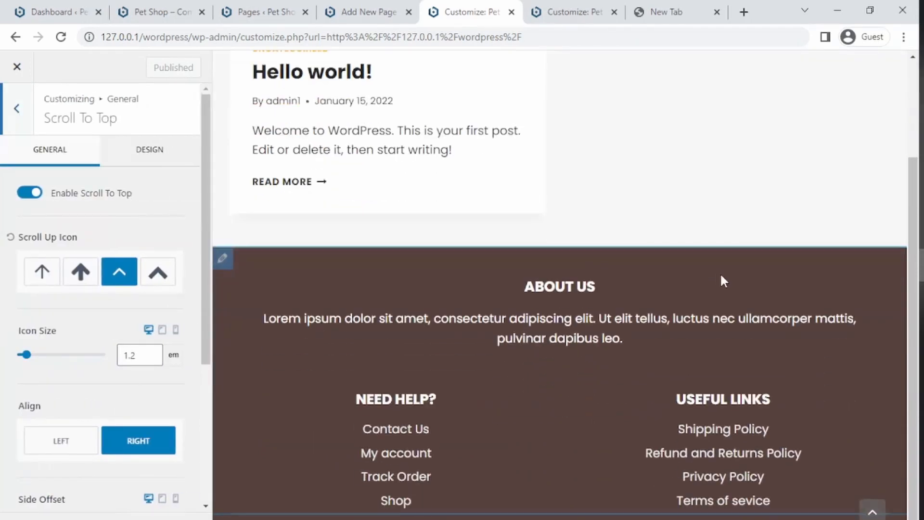
click(84, 274)
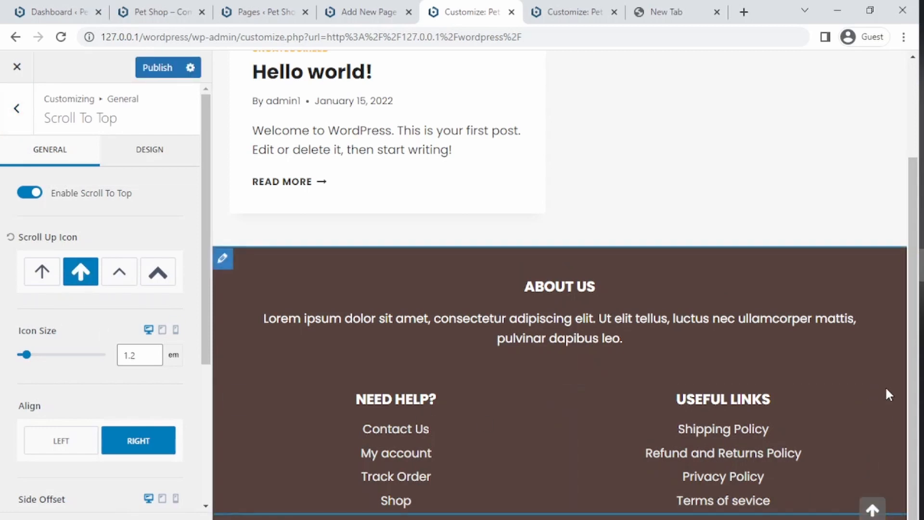
click(872, 509)
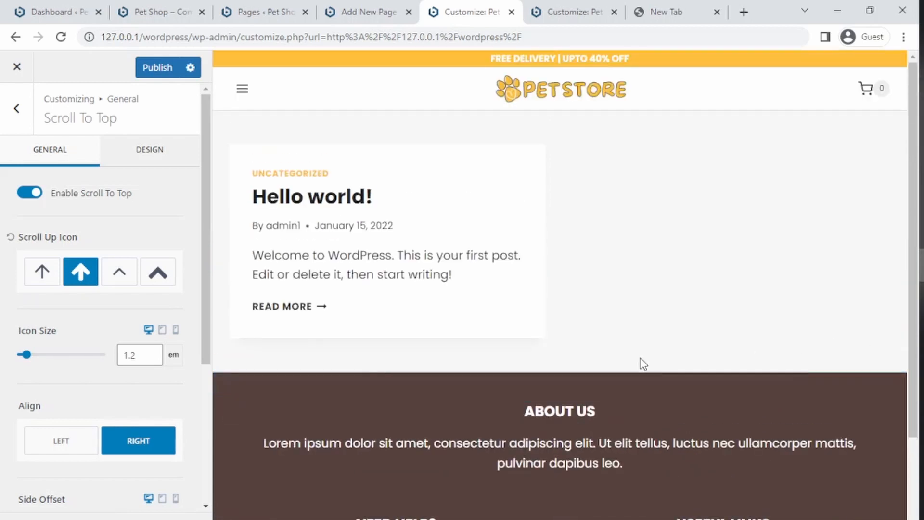
click(147, 67)
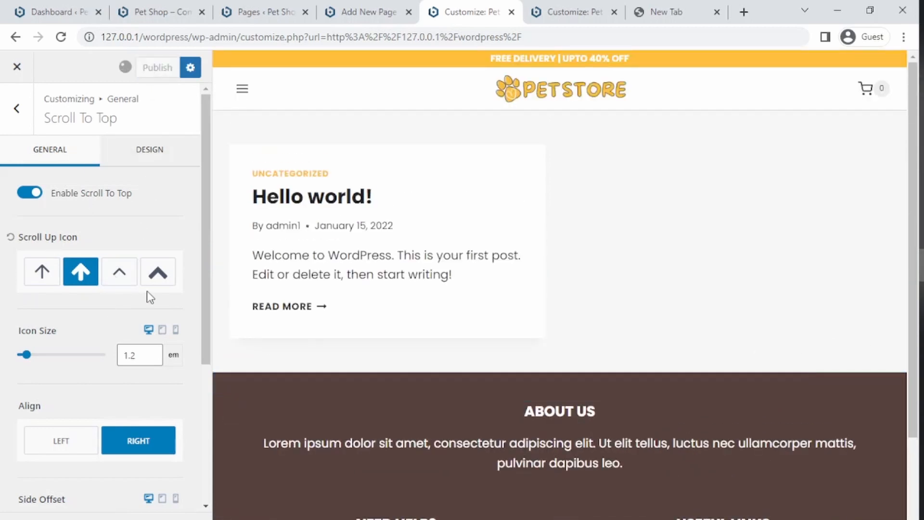
- Try left alignment for the scroll-to-top button, restore right alignment and test the button in the preview
click(68, 450)
scroll(409, 406, down, 3)
click(248, 510)
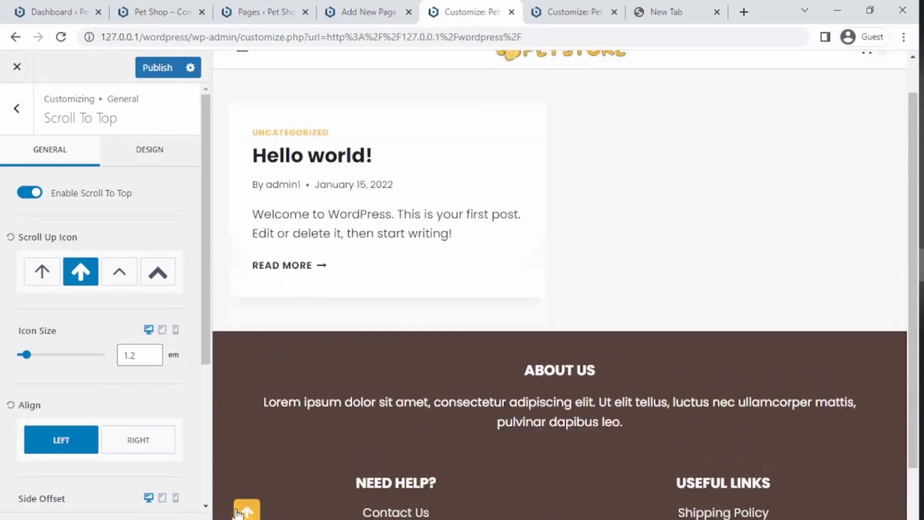
click(128, 441)
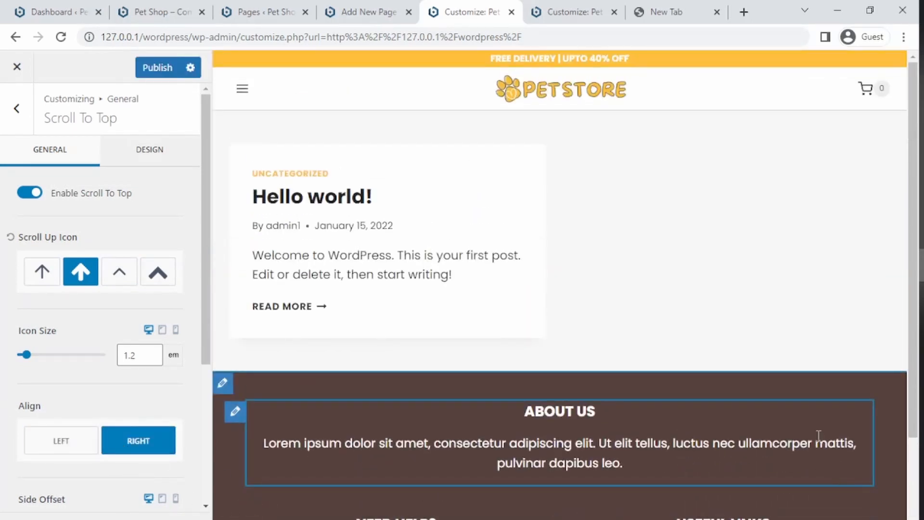
scroll(819, 436, down, 3)
click(873, 506)
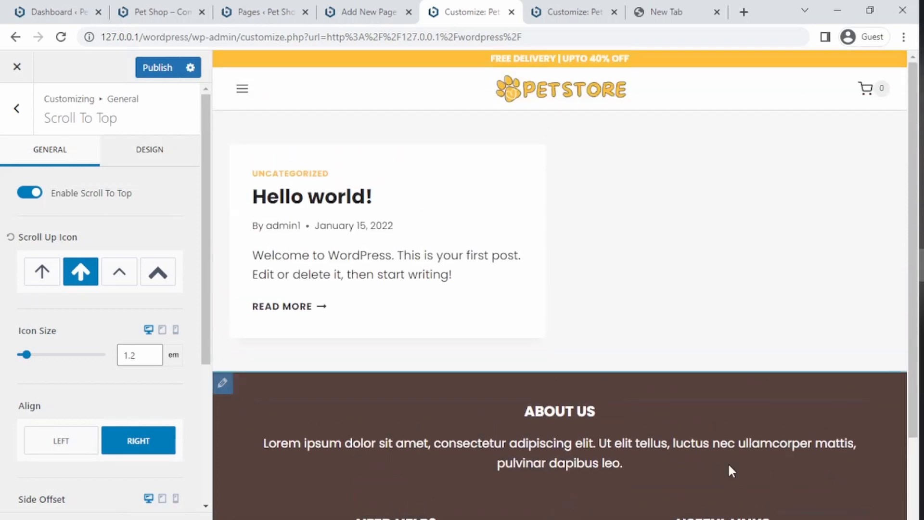
- Look over the scroll-to-top button's side offset, bottom offset and device visibility settings
scroll(85, 284, down, 5)
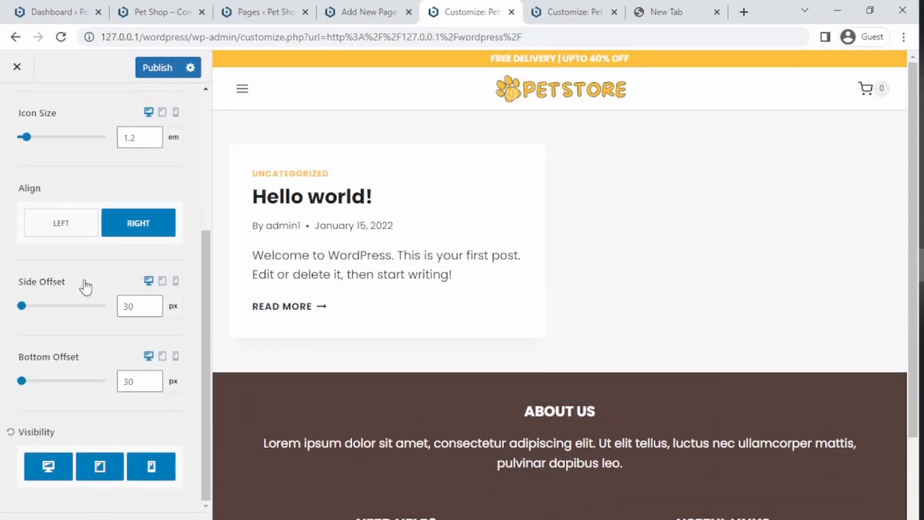
scroll(86, 287, up, 5)
scroll(85, 284, down, 5)
scroll(84, 285, up, 5)
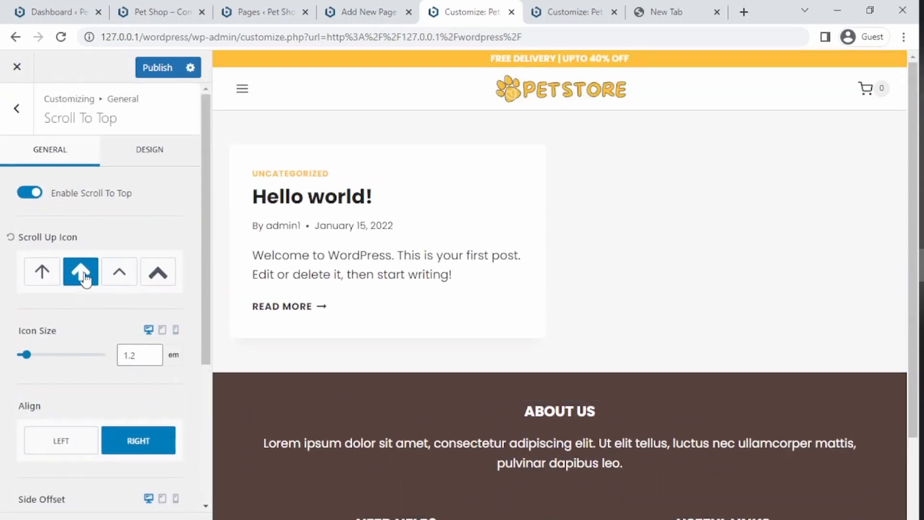
- Look over the scroll-to-top button's design settings and check the button in the preview
click(130, 162)
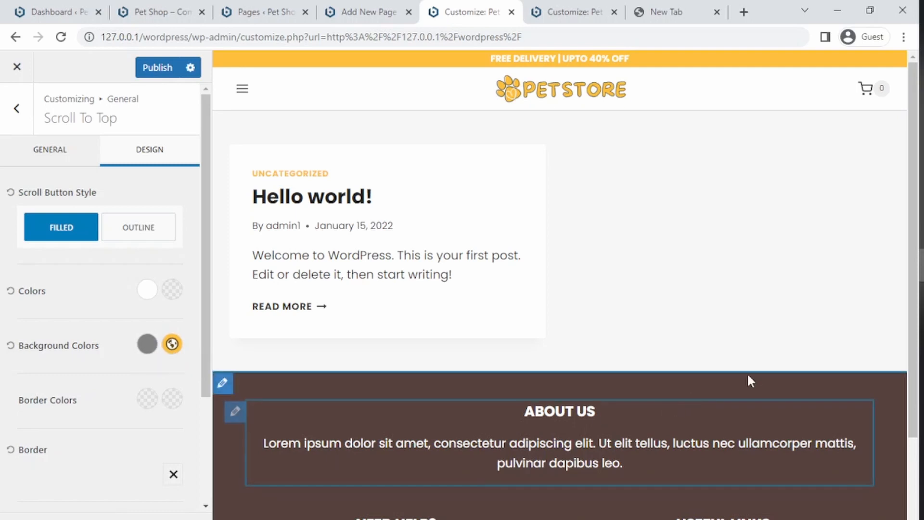
scroll(751, 376, down, 3)
scroll(790, 419, up, 2)
scroll(821, 455, down, 1)
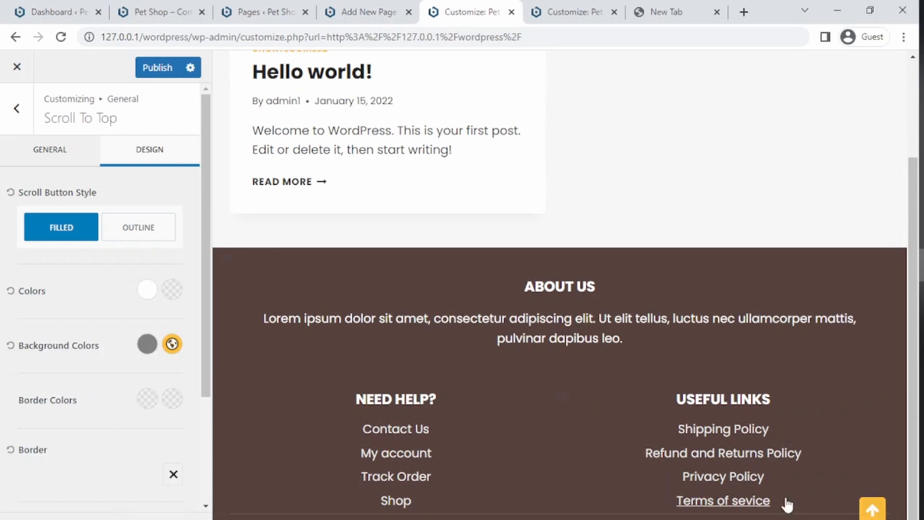
click(16, 107)
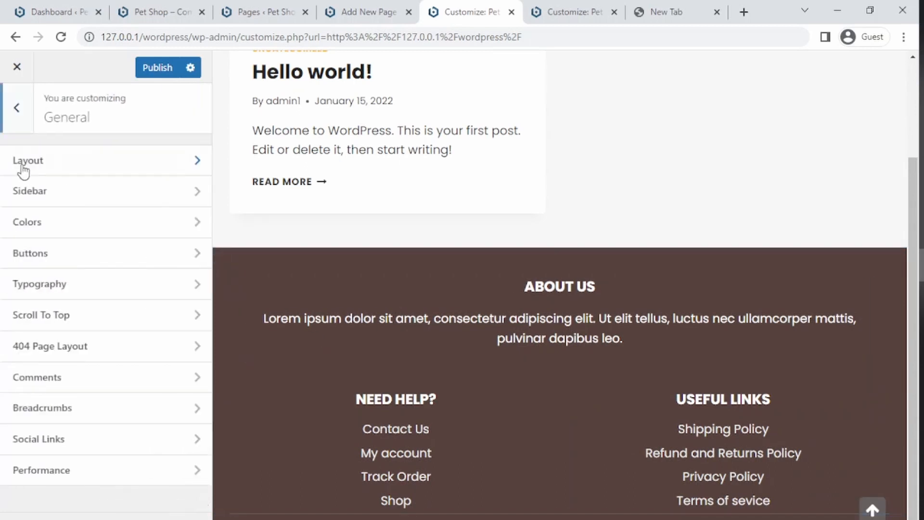
- Look over the general Buttons settings for colors, border and font, and return to the General sections
click(54, 254)
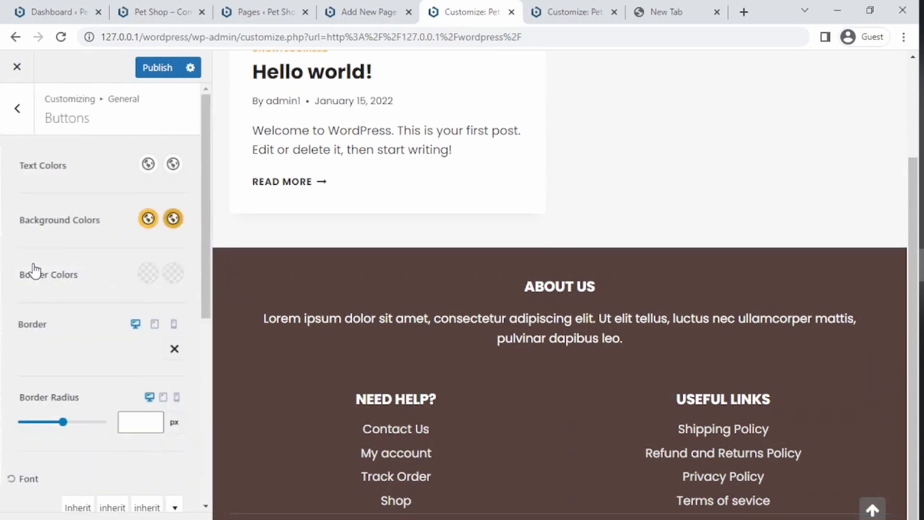
scroll(68, 220, down, 6)
scroll(65, 213, up, 6)
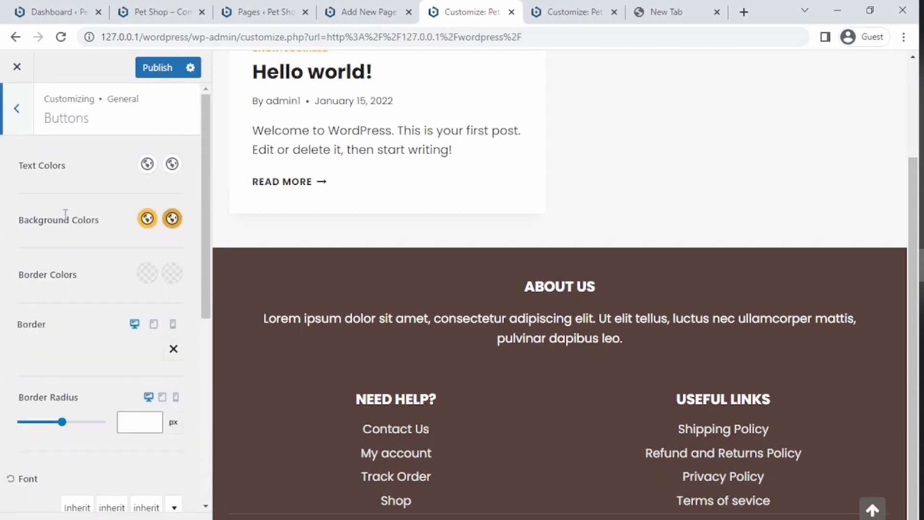
click(17, 111)
scroll(792, 255, up, 3)
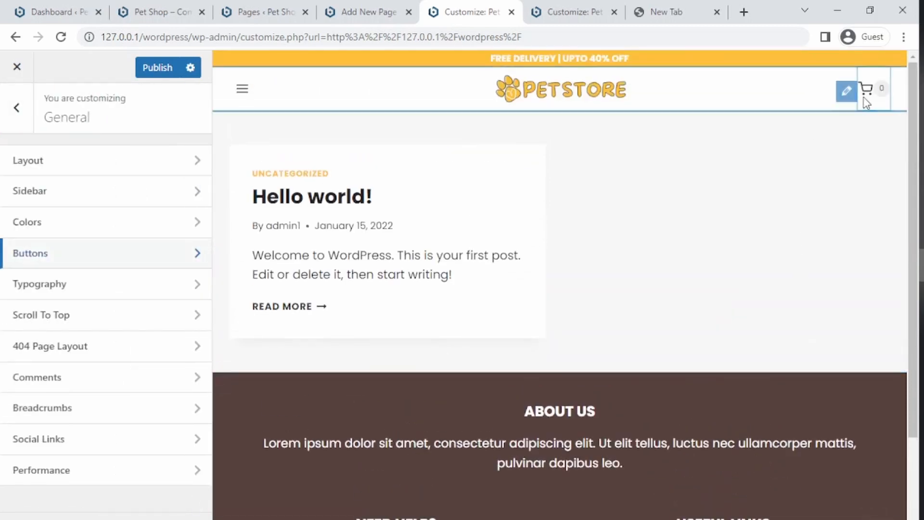
- Open the mobile header cart settings, try the shopping bag icon and restore the shopping cart icon
click(848, 91)
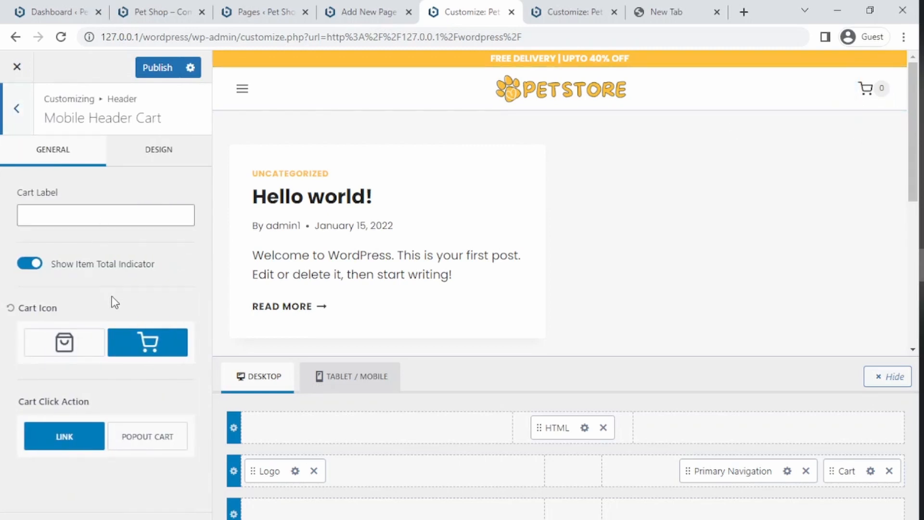
click(77, 343)
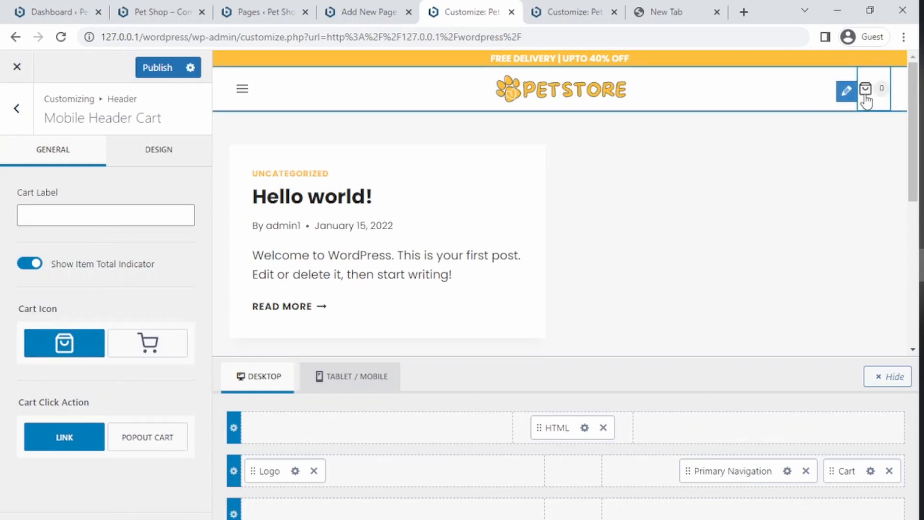
click(146, 357)
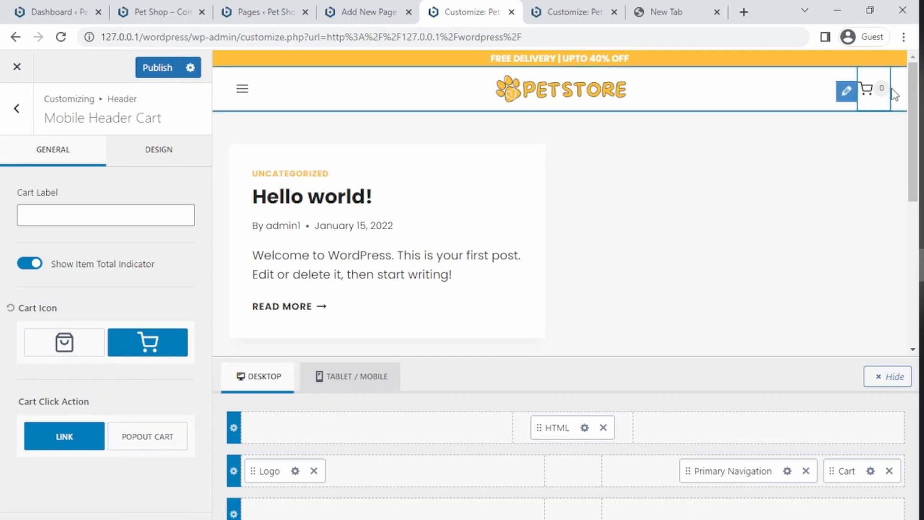
- Set the mobile header cart's click action to Popout Cart, test it in the preview and publish
click(145, 439)
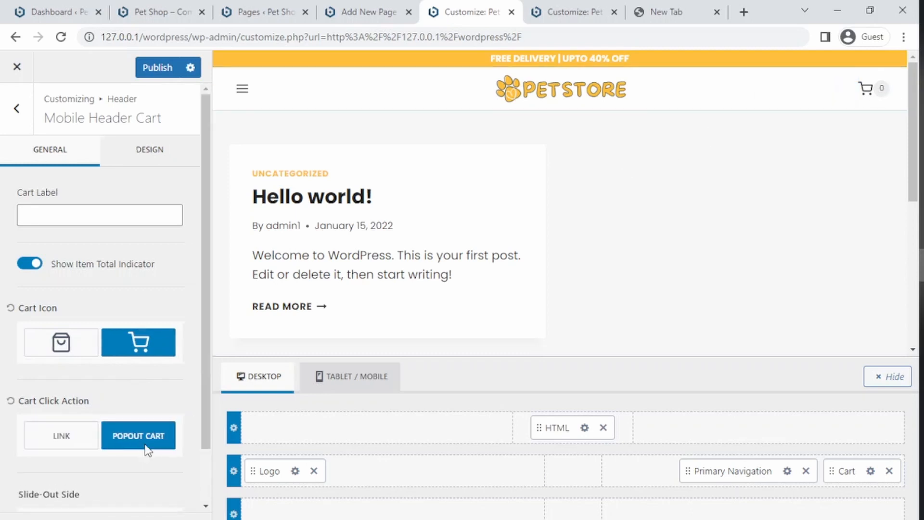
scroll(183, 383, down, 1)
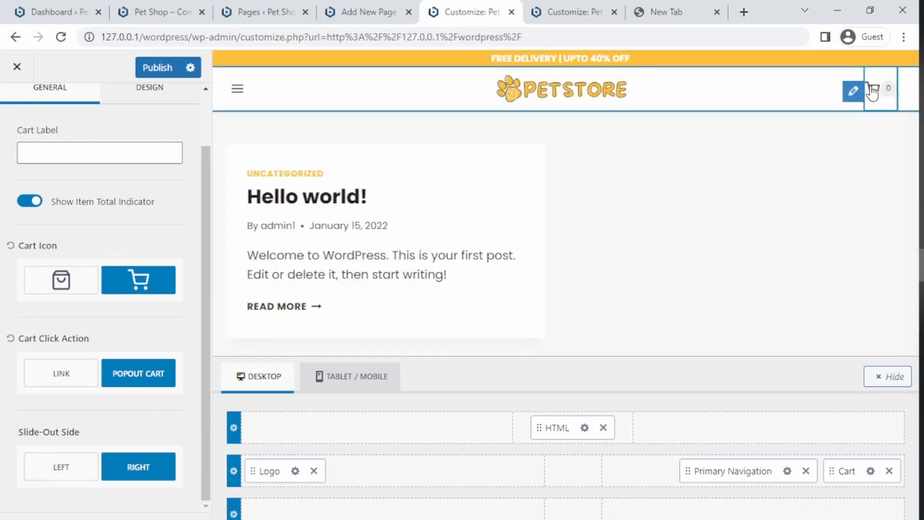
click(868, 90)
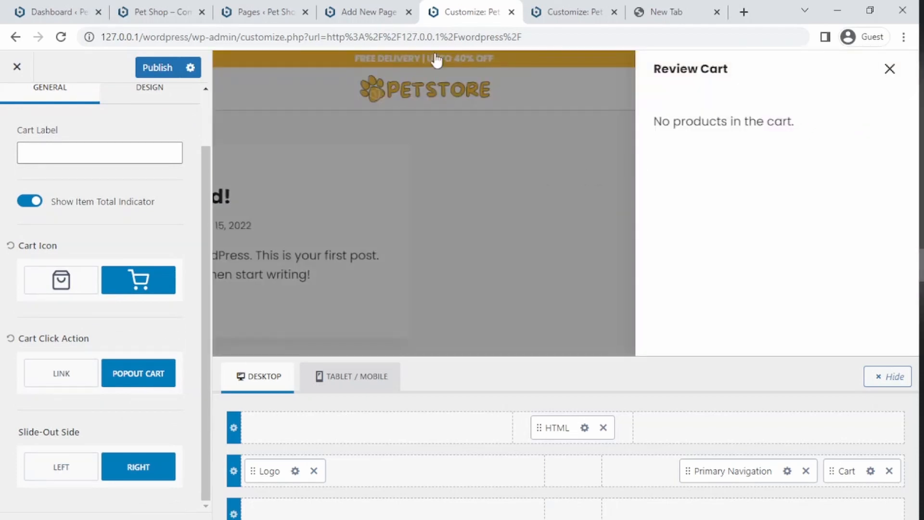
click(157, 68)
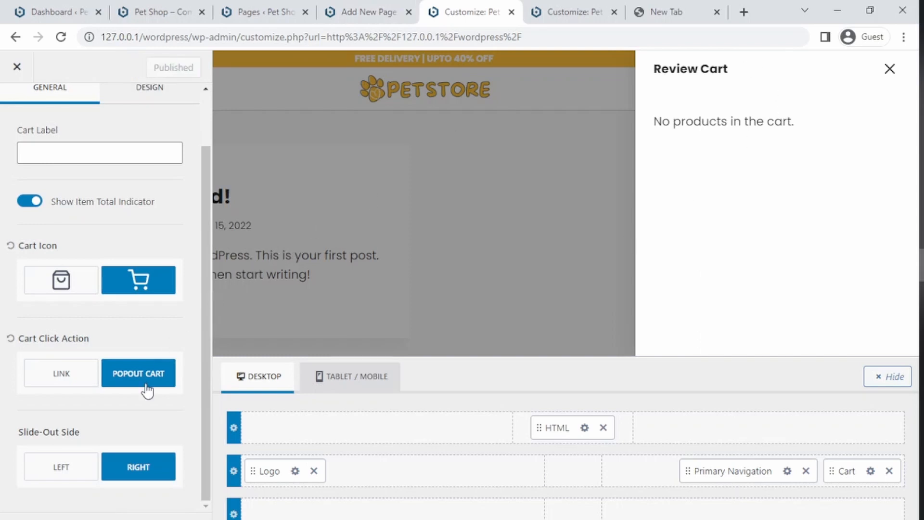
- Reload the live home page and check how the desktop header cart behaves when opened and pointed at
click(248, 9)
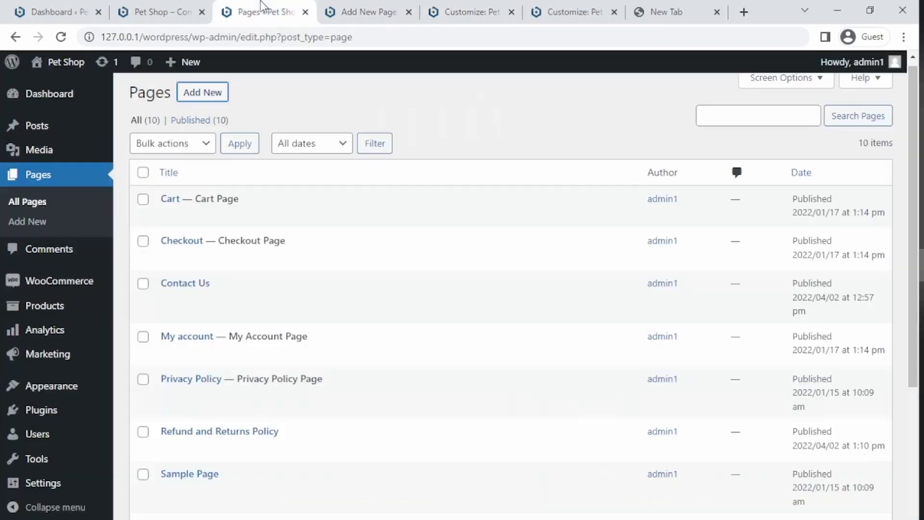
click(366, 12)
click(172, 6)
click(241, 35)
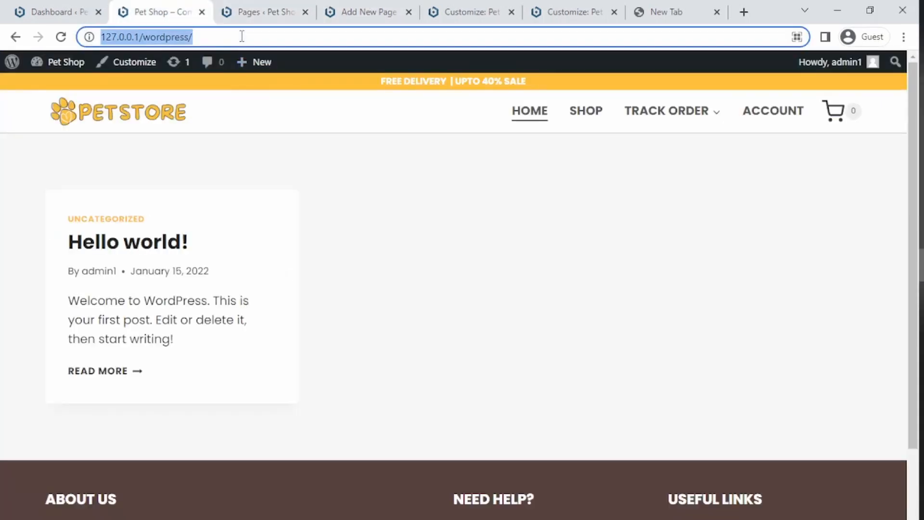
key(Return)
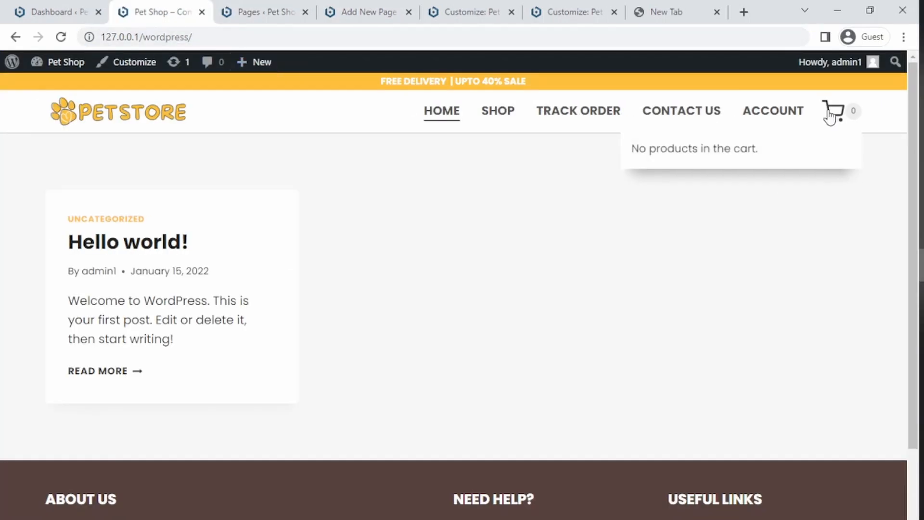
click(833, 113)
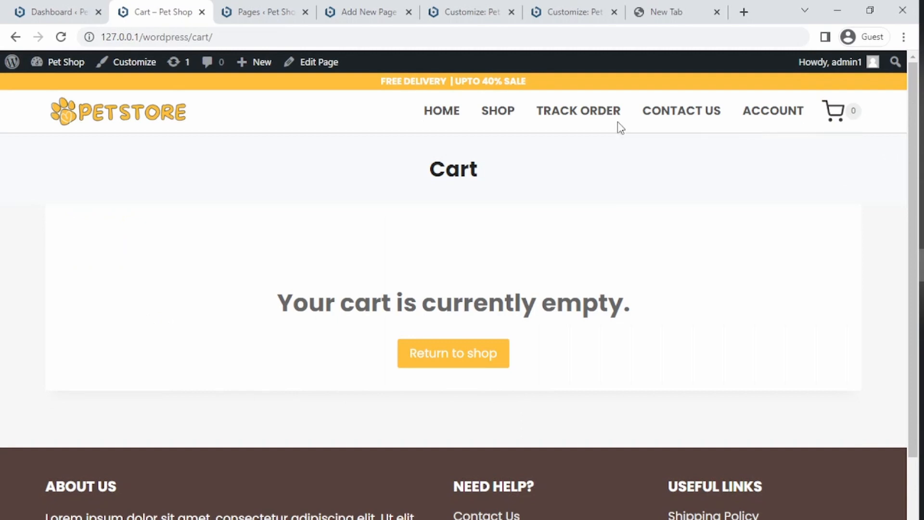
click(460, 116)
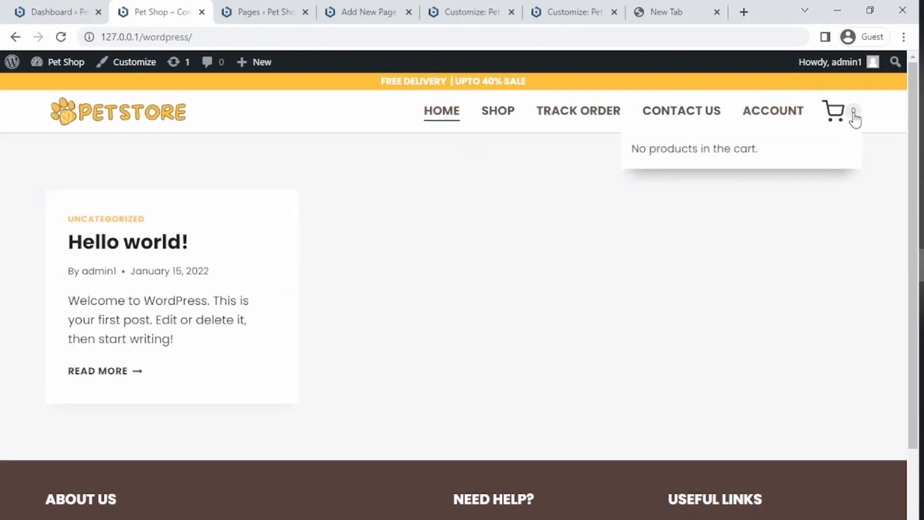
mouse_move(853, 117)
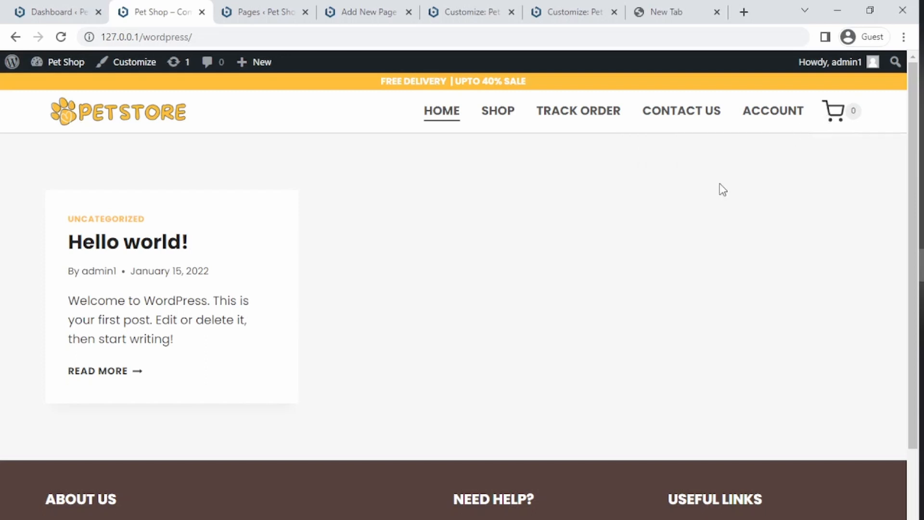
- Narrow the browser window to half the screen and test the popout cart and the mobile navigation menu
key(super+Right)
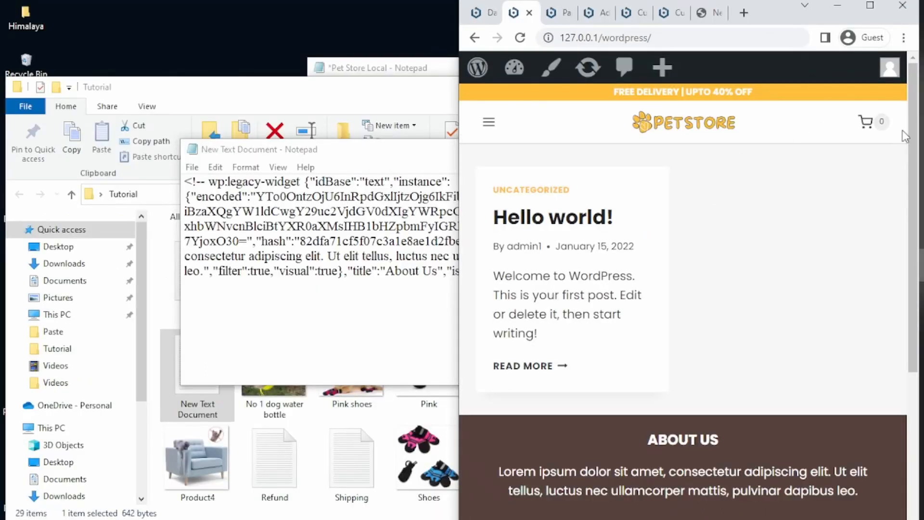
click(868, 124)
click(890, 103)
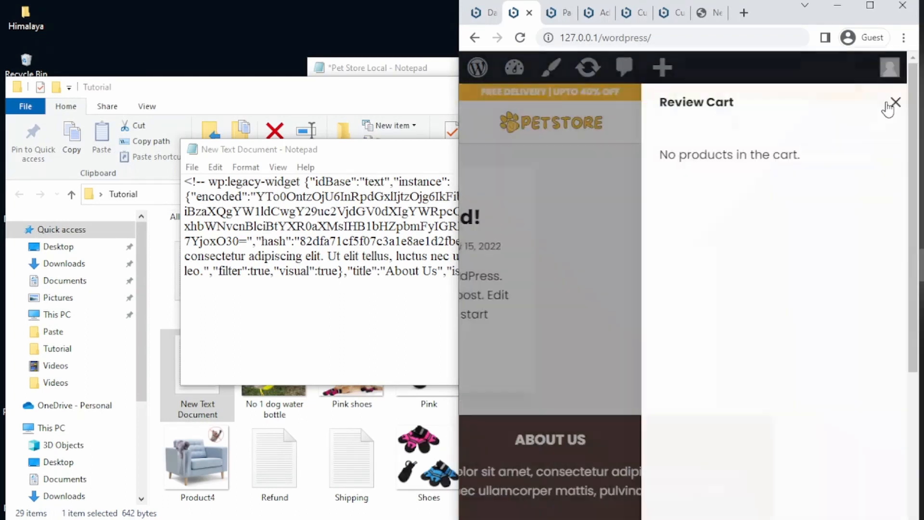
click(488, 122)
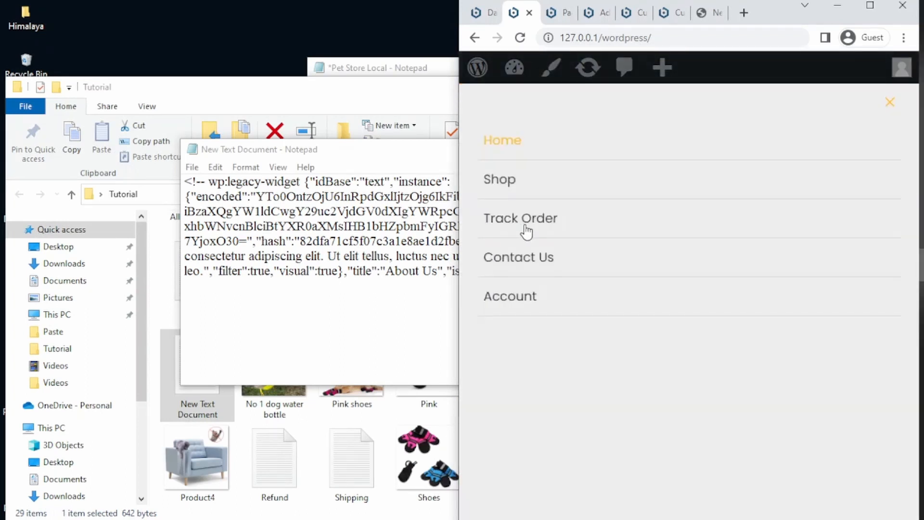
- On the Shop page, add the Portable Water Bottle to the cart, proceed to checkout and look over the checkout page
click(513, 202)
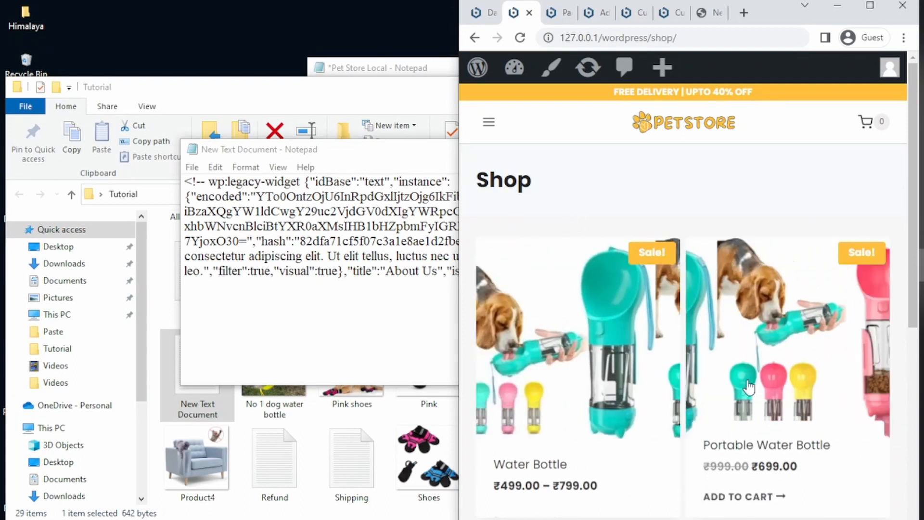
click(760, 496)
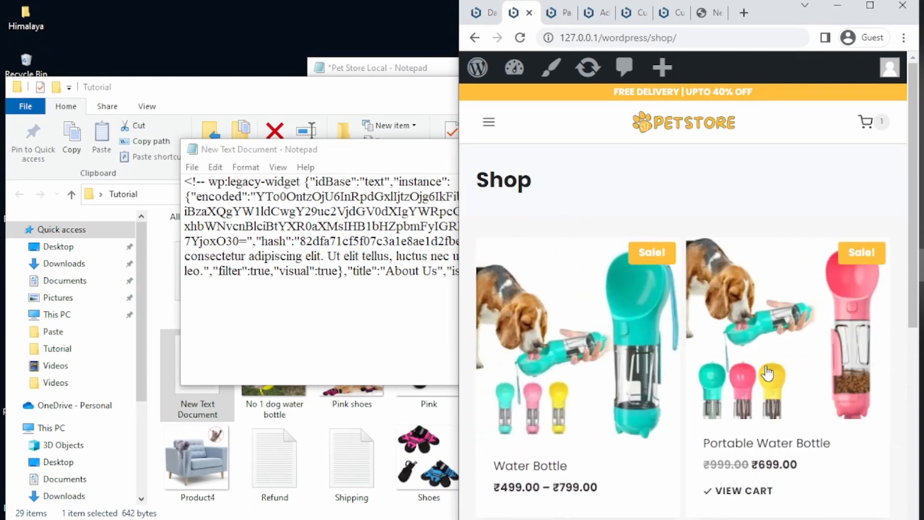
click(866, 124)
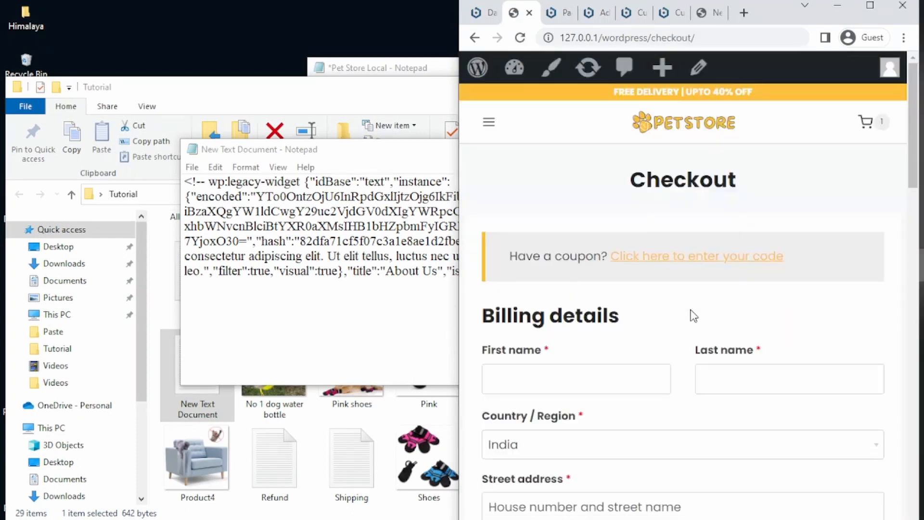
drag(914, 159, 891, 72)
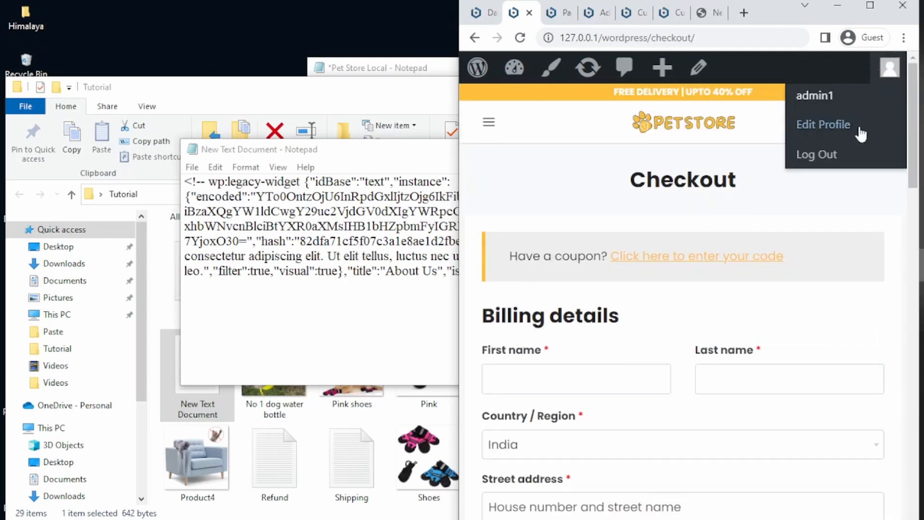
- Return to the live home page, maximize the browser window and check the page down to its footer
click(671, 126)
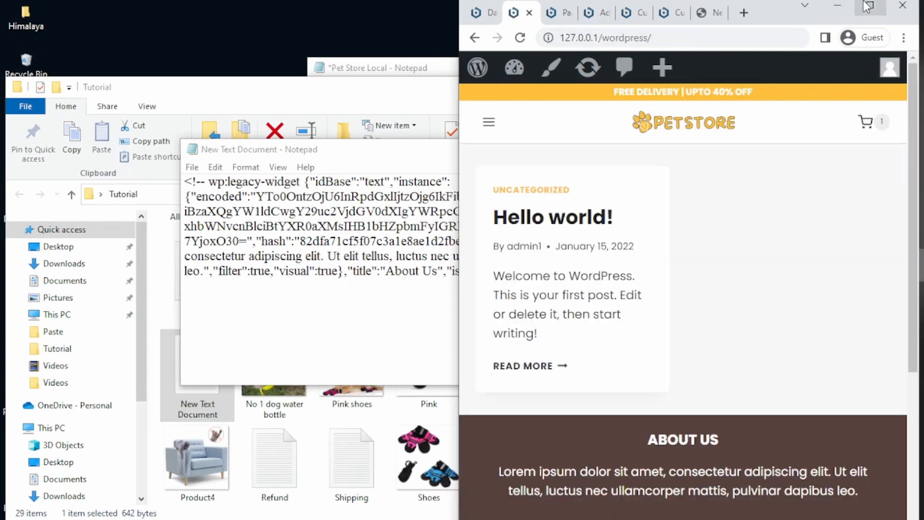
click(870, 6)
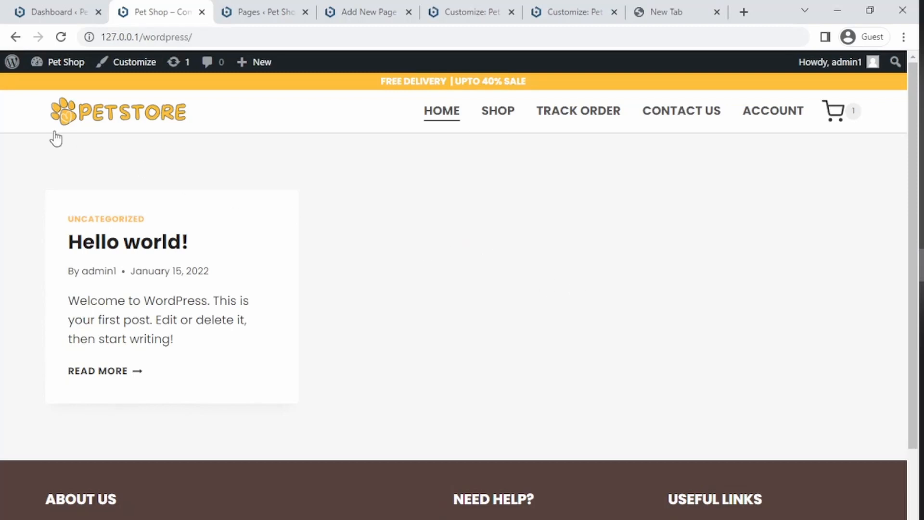
scroll(57, 154, down, 2)
scroll(405, 447, down, 2)
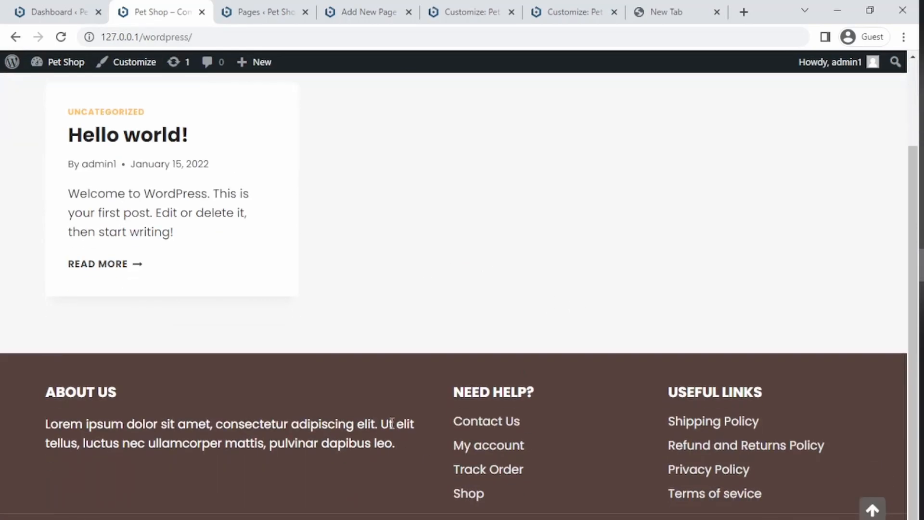
click(269, 3)
click(167, 6)
click(264, 9)
click(370, 7)
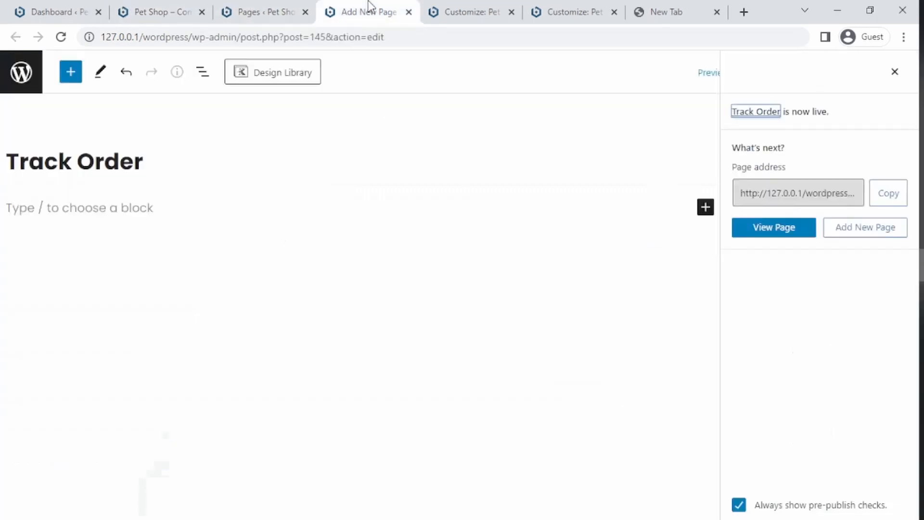
click(270, 8)
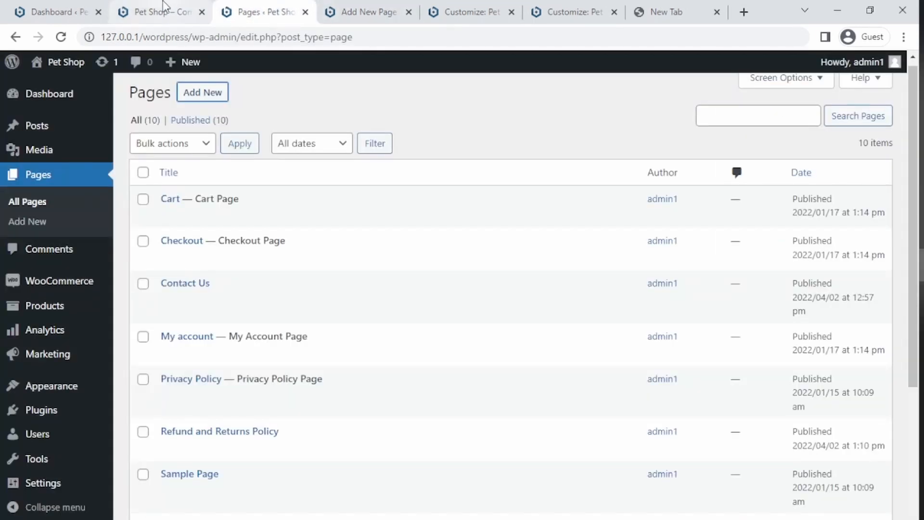
- Switch back to the Customizer, return to its main section list and close the Review Cart panel in the preview
click(426, 7)
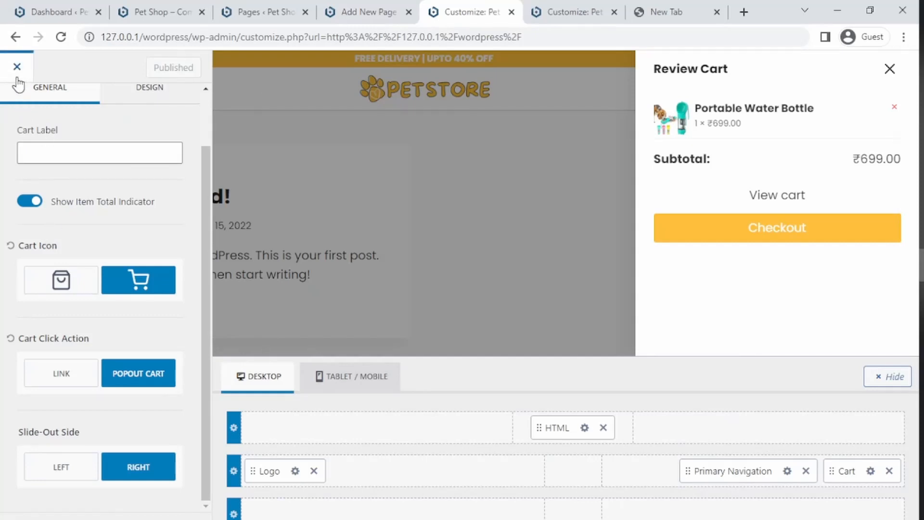
scroll(95, 145, up, 1)
click(17, 114)
click(16, 115)
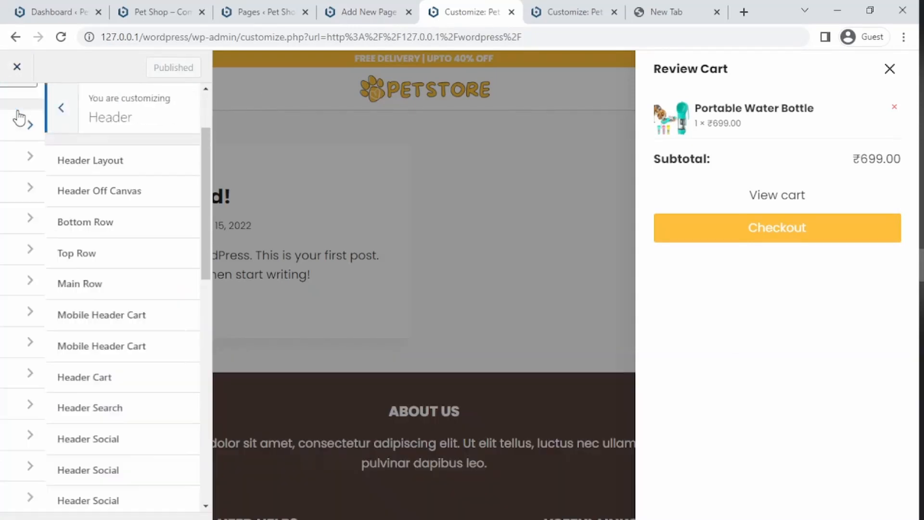
click(18, 116)
scroll(96, 399, up, 1)
scroll(93, 406, down, 1)
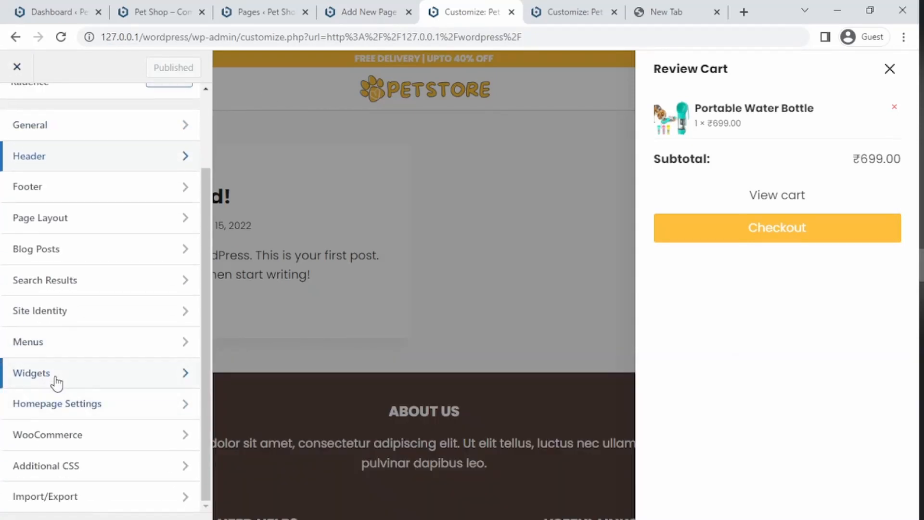
click(436, 394)
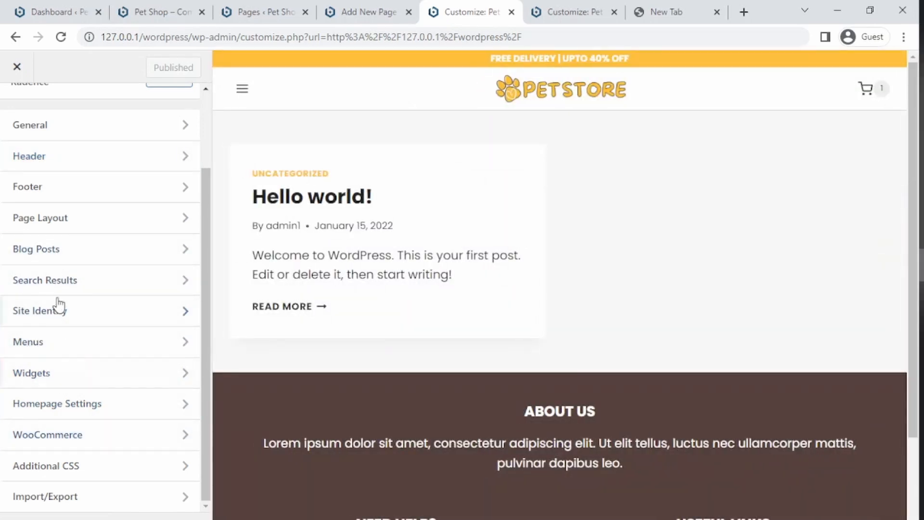
- Open the footer's Copyright element for editing and copy the {year} placeholder from the list of available placeholders
click(65, 192)
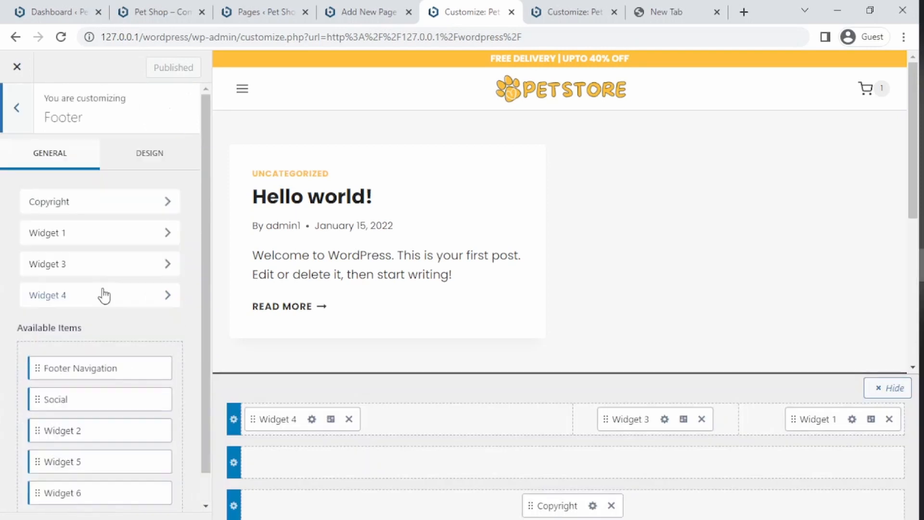
click(593, 506)
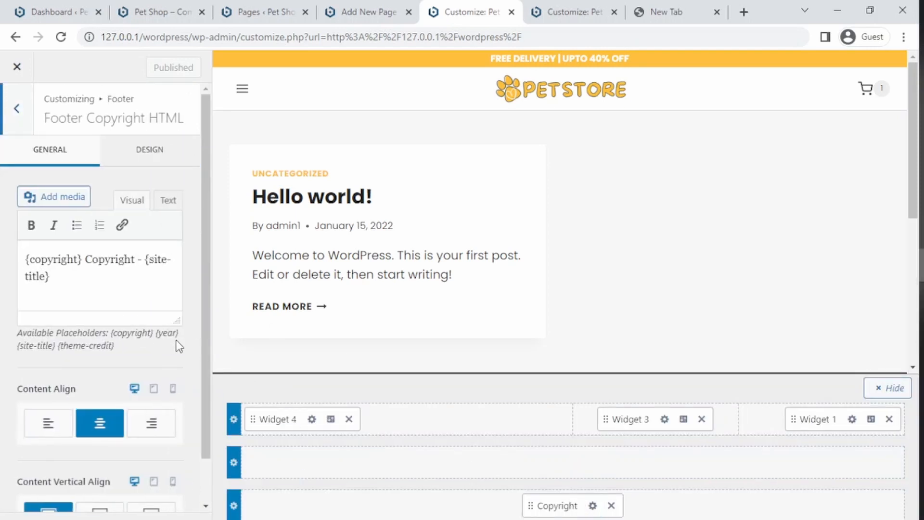
scroll(570, 320, down, 2)
scroll(567, 311, down, 5)
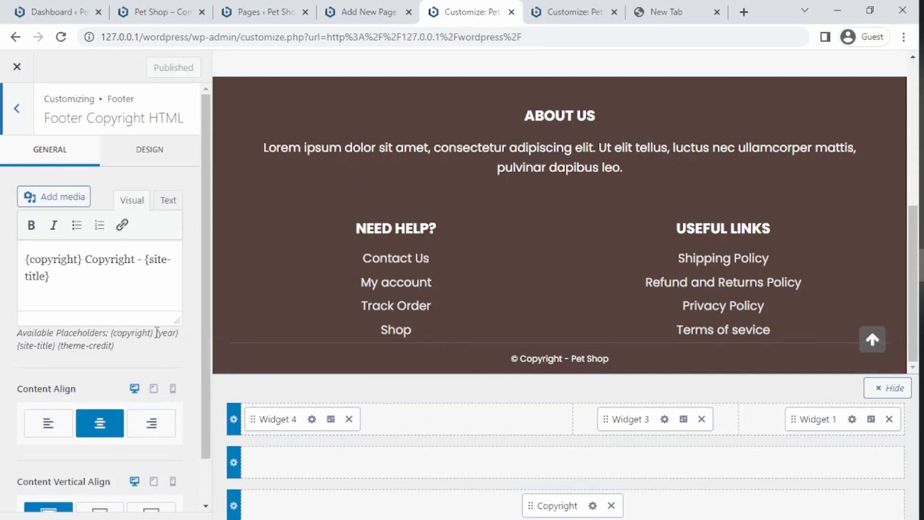
drag(157, 332, 178, 332)
key(ctrl+c)
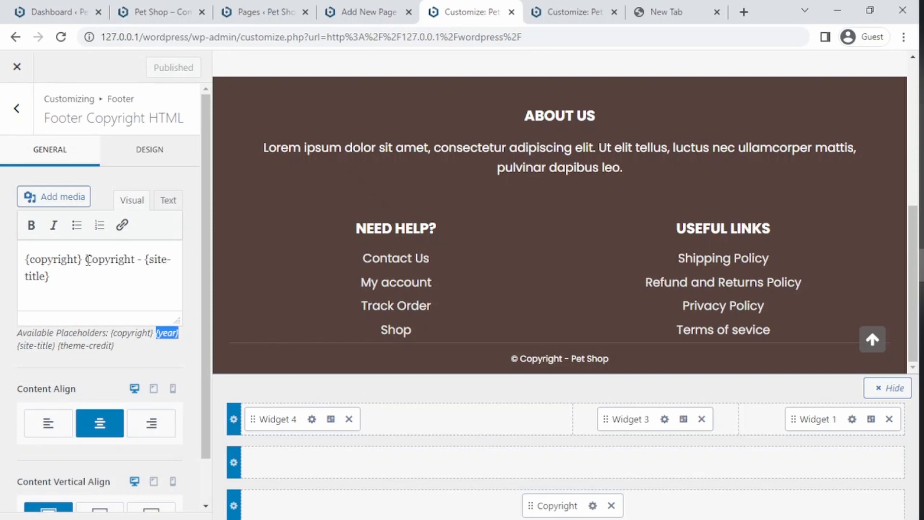
click(137, 260)
key(ctrl+v)
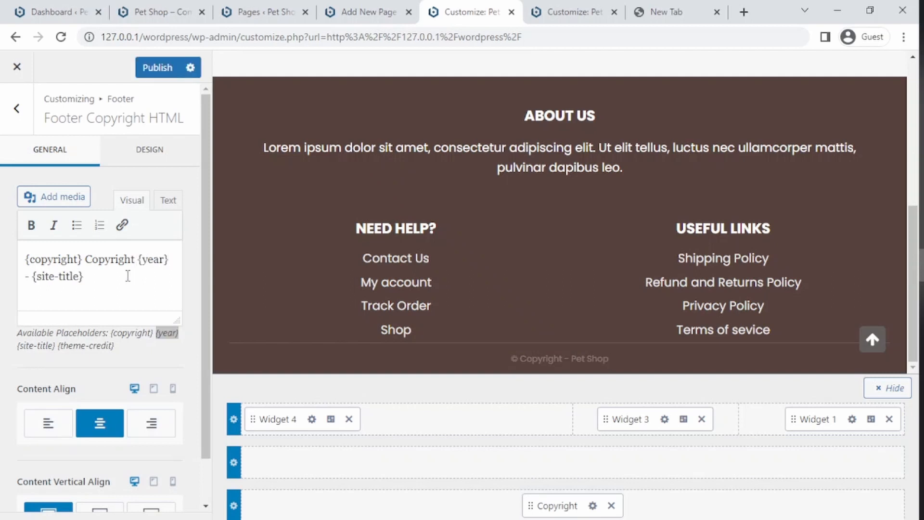
key(ctrl+z)
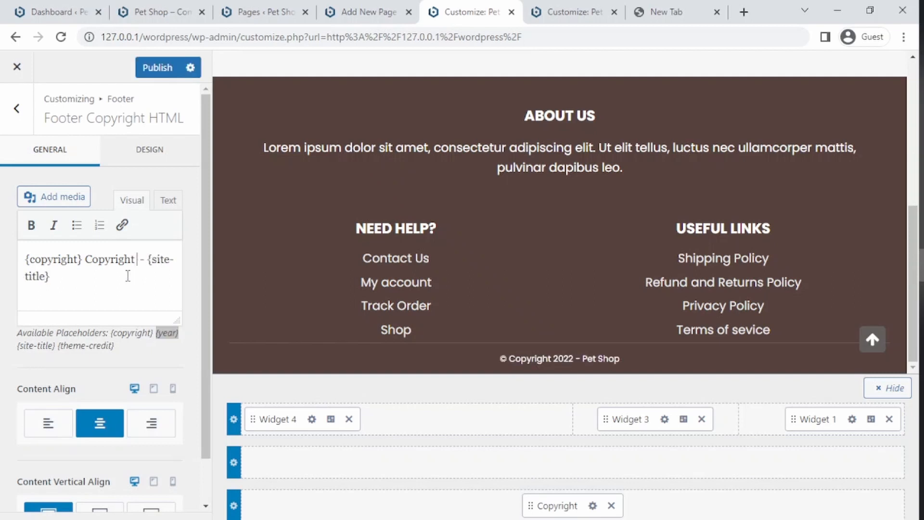
- Insert {year} at the start of the footer copyright text and begin a second line reading "Made with"
click(26, 259)
key(ctrl+v)
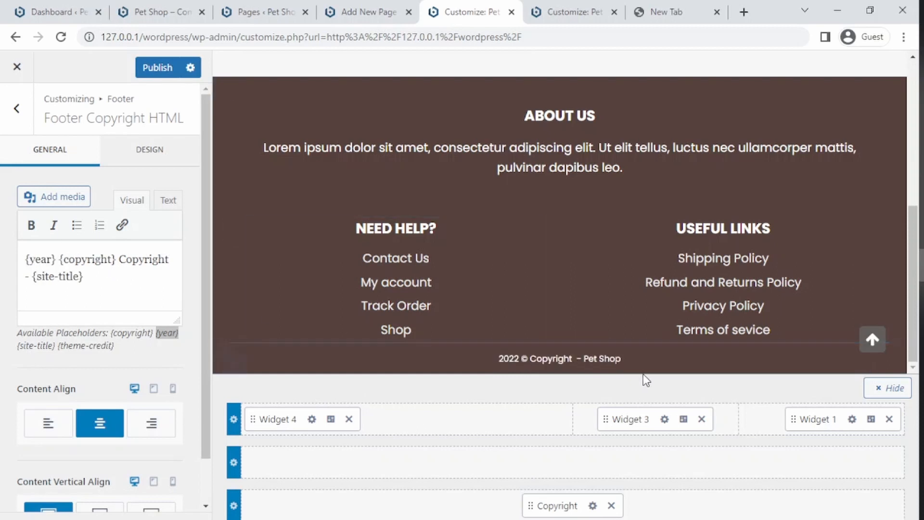
click(113, 279)
key(Return)
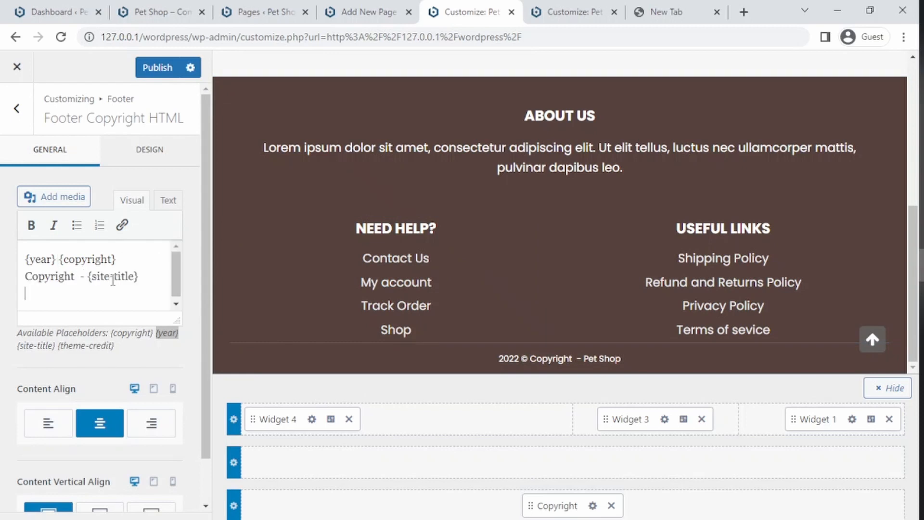
text(Made w)
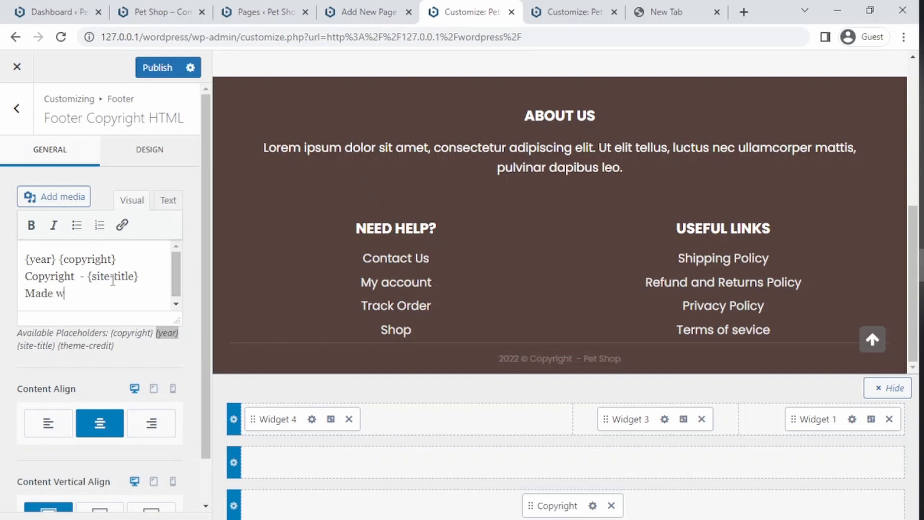
text(ith)
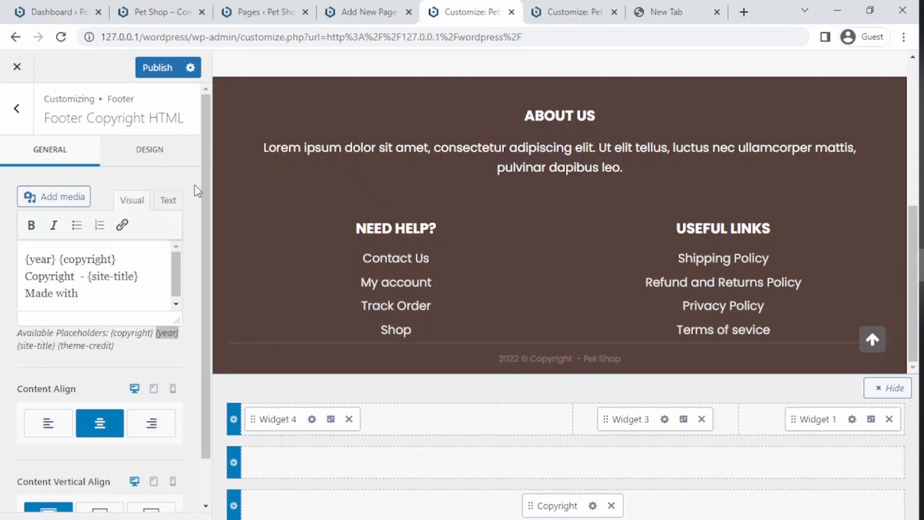
- Search Google for "love emoji" in a new browser tab
click(744, 11)
text(love)
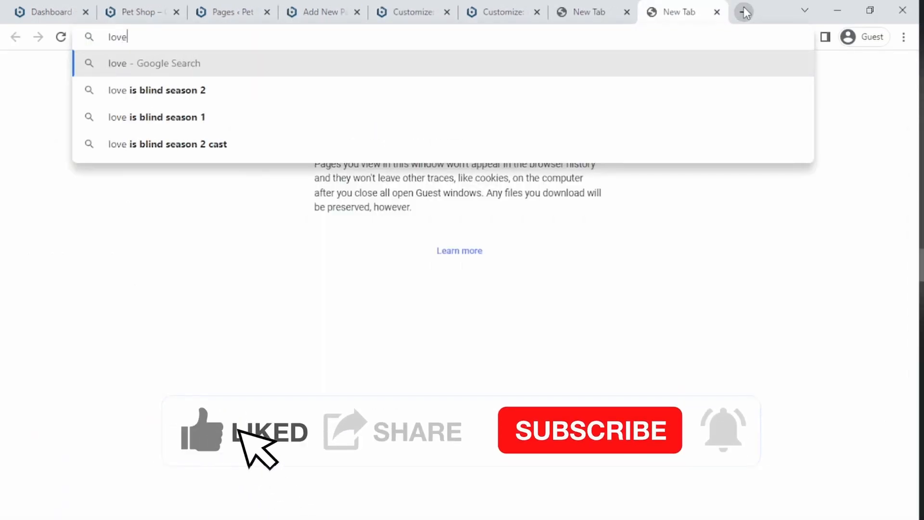
text( emoji\)
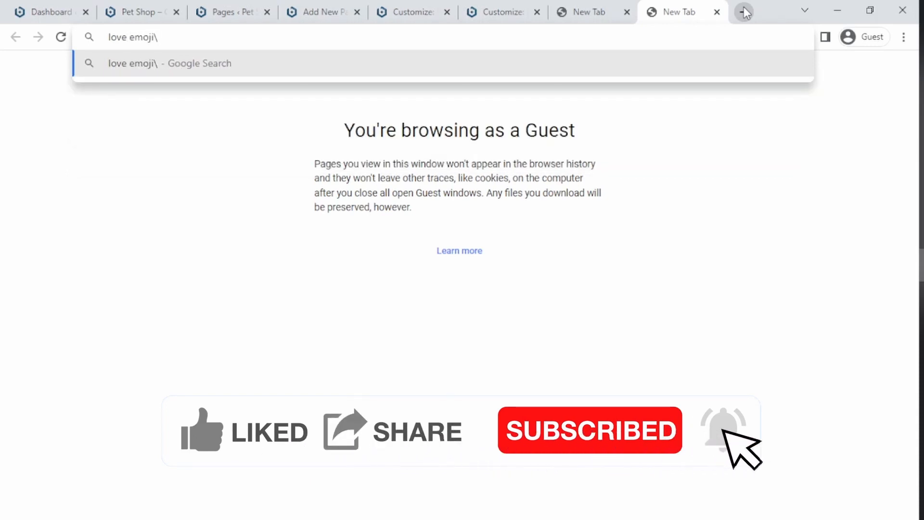
key(Return)
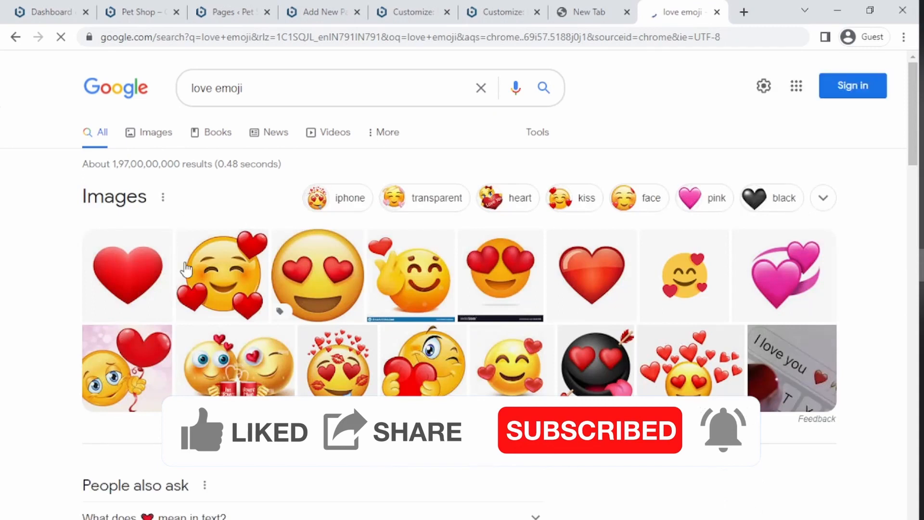
- Open Emojipedia's Red Heart page from the search results and copy the red heart emoji
scroll(216, 338, down, 15)
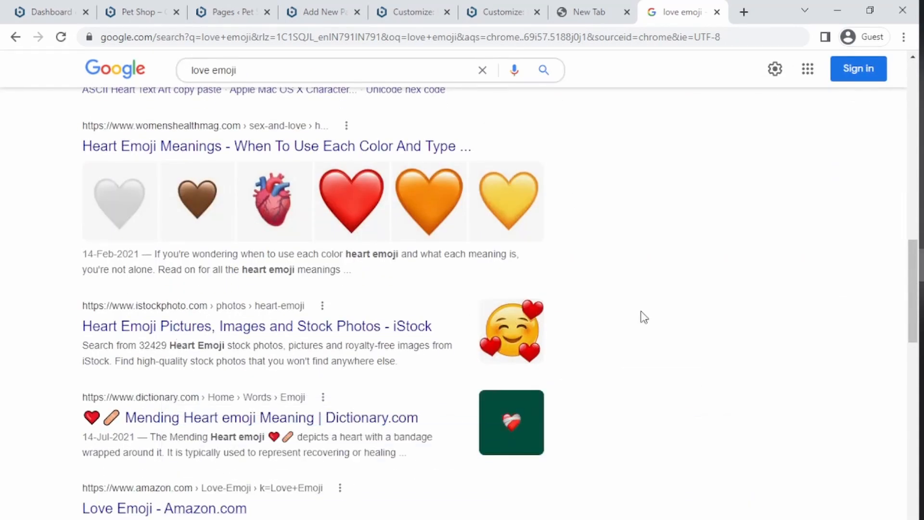
drag(911, 262, 911, 183)
click(110, 288)
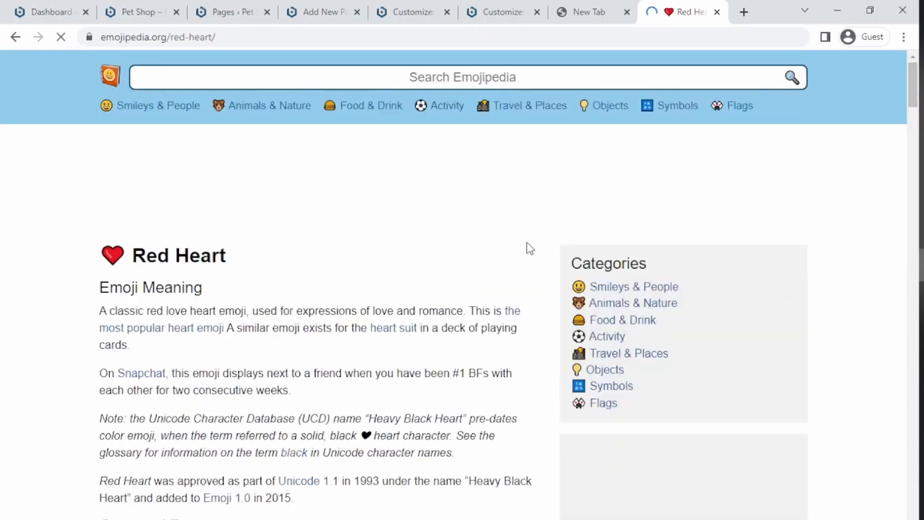
scroll(870, 123, down, 4)
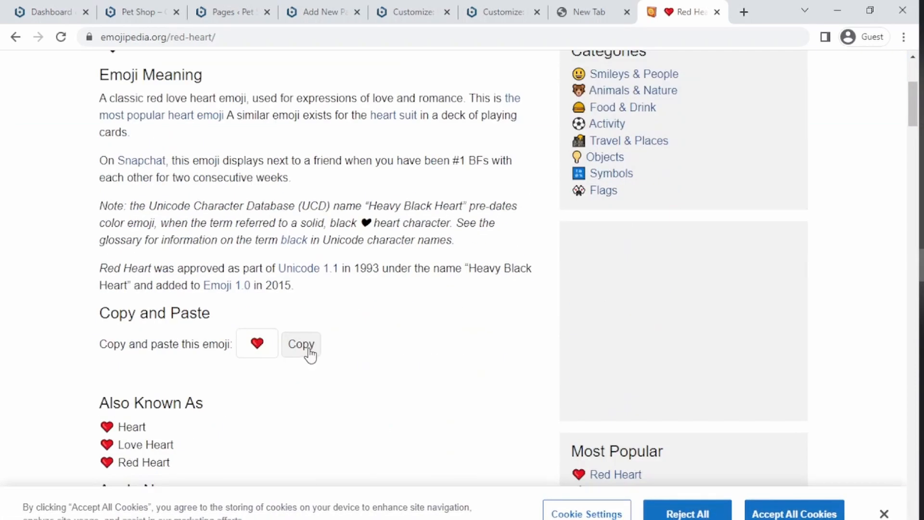
click(309, 353)
- Close the Track Order page editor's browser tab and return to the Customizer's footer copyright settings
click(212, 11)
click(158, 11)
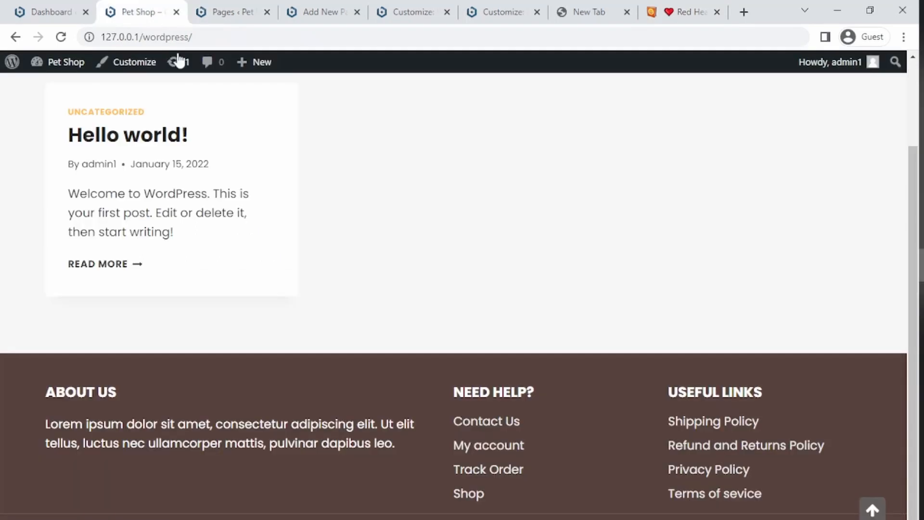
click(308, 11)
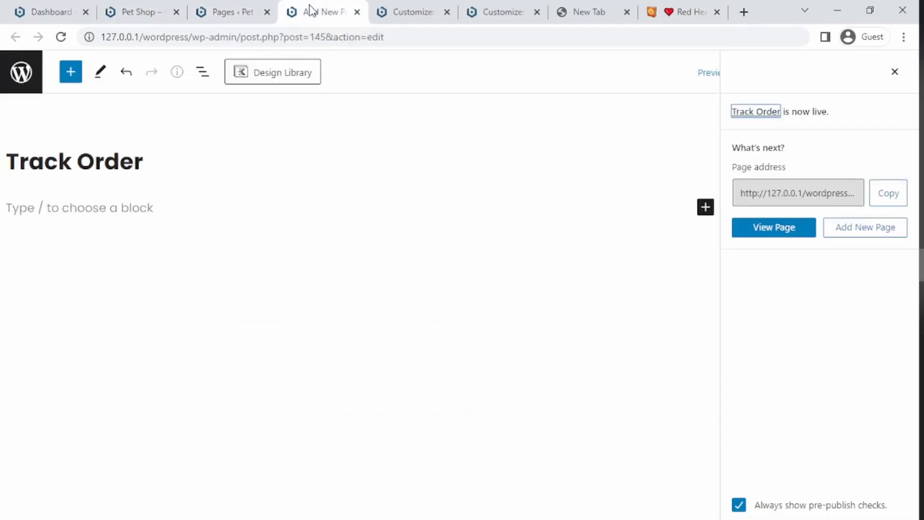
click(357, 12)
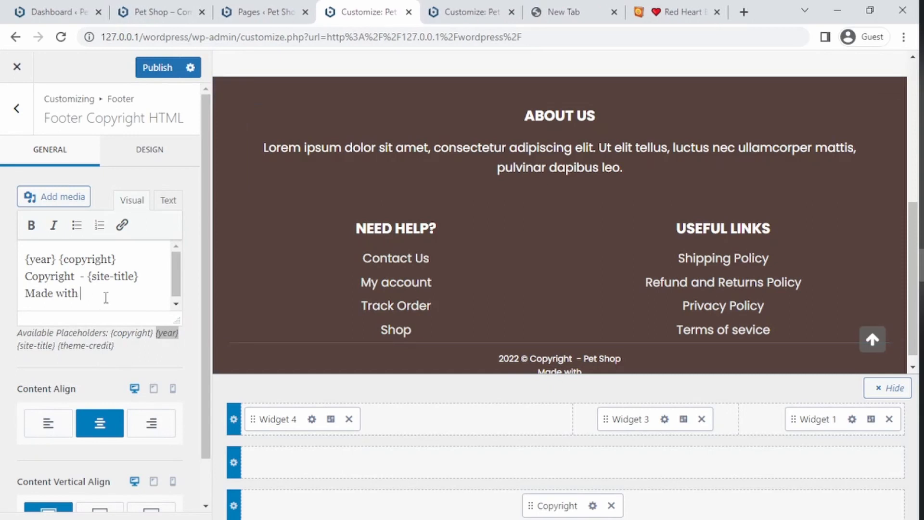
- Complete the second copyright line with the heart emoji and "by Ecom Himalaya", and publish the changes
key(ctrl+v)
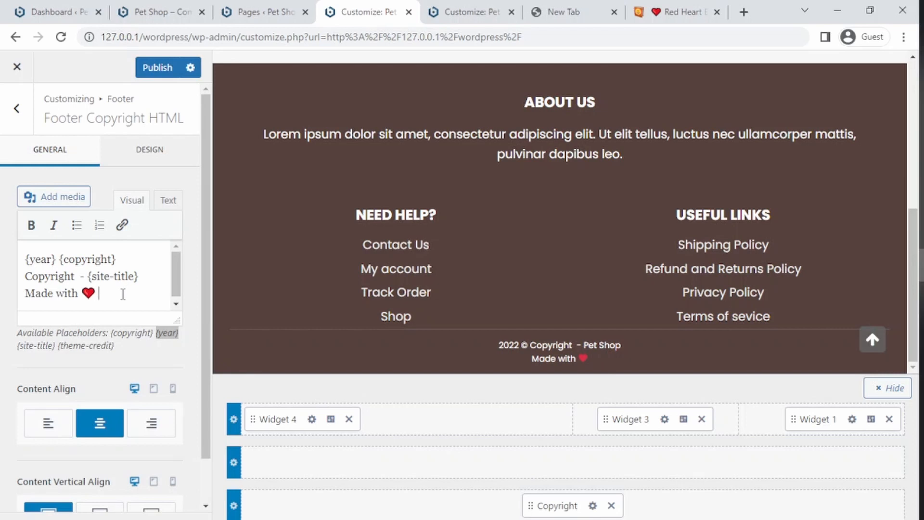
text(bt)
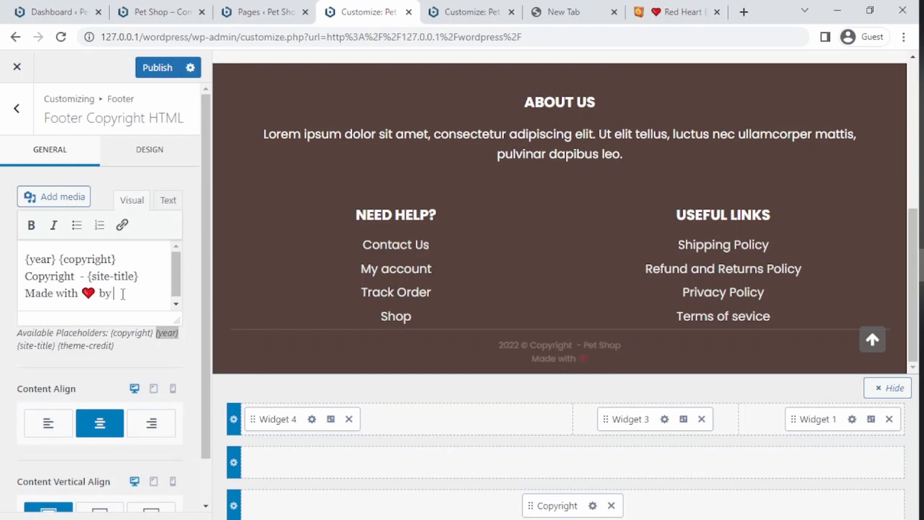
text( Ecom H)
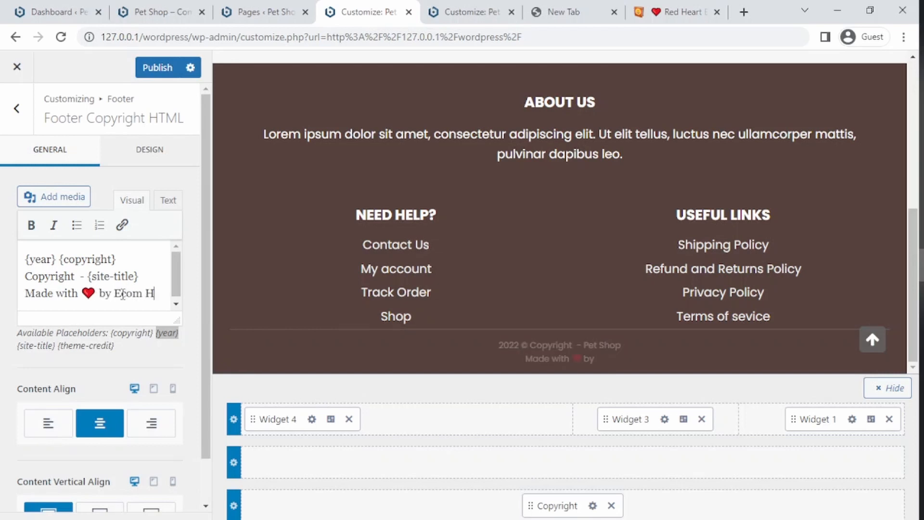
text(imalya)
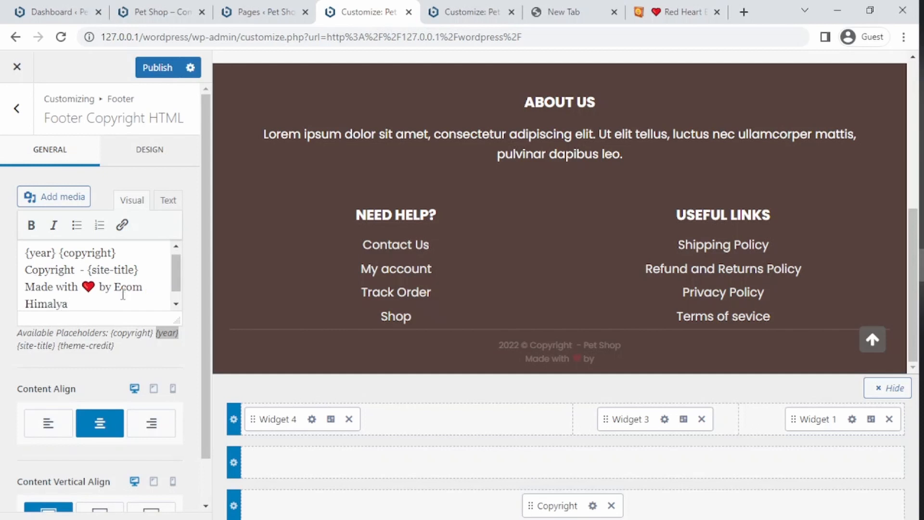
key(BackSpace)
key(BackSpace)
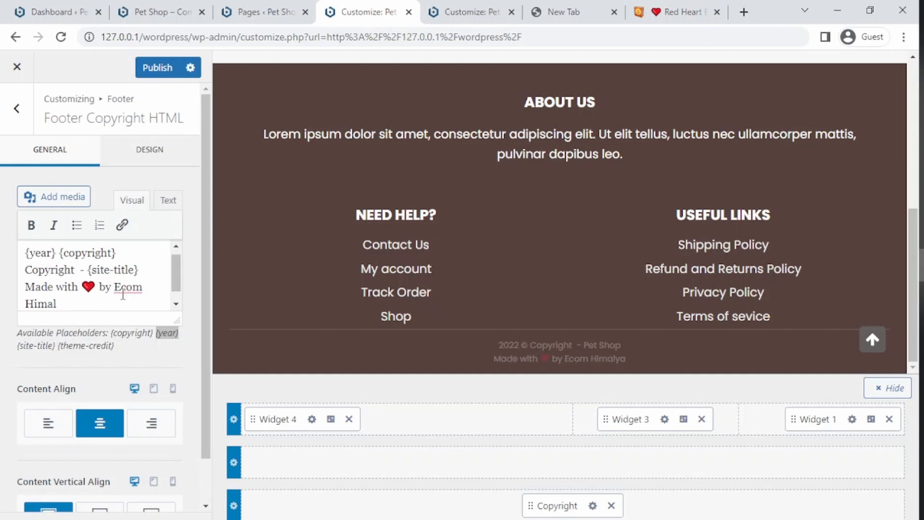
text(aya)
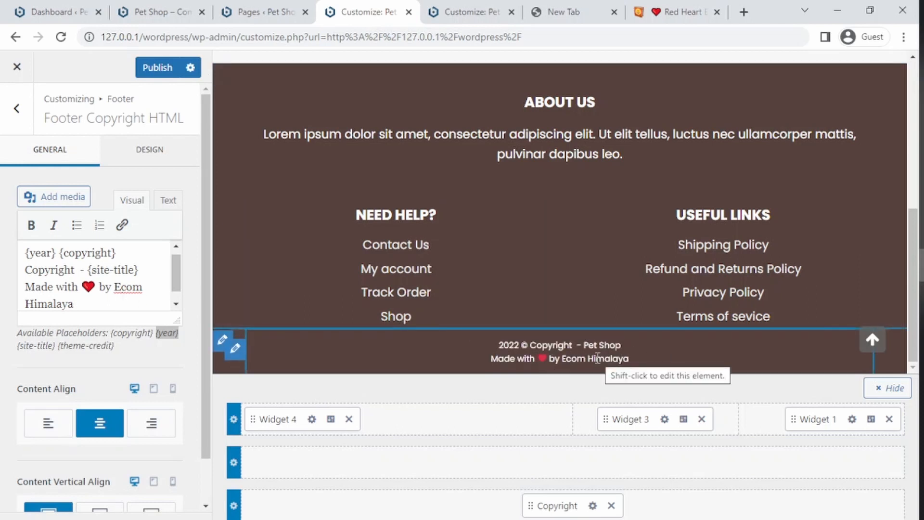
click(144, 68)
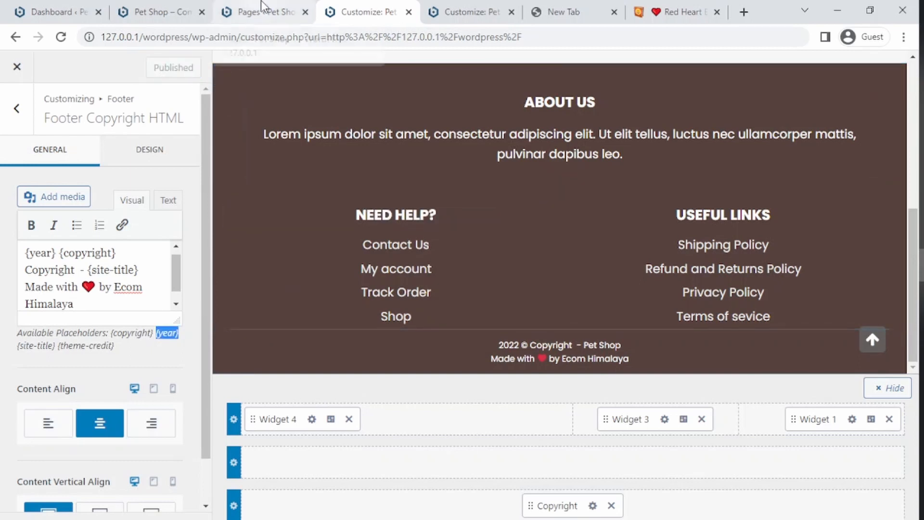
- Reload the live home page and check the copyright text in its footer
click(166, 6)
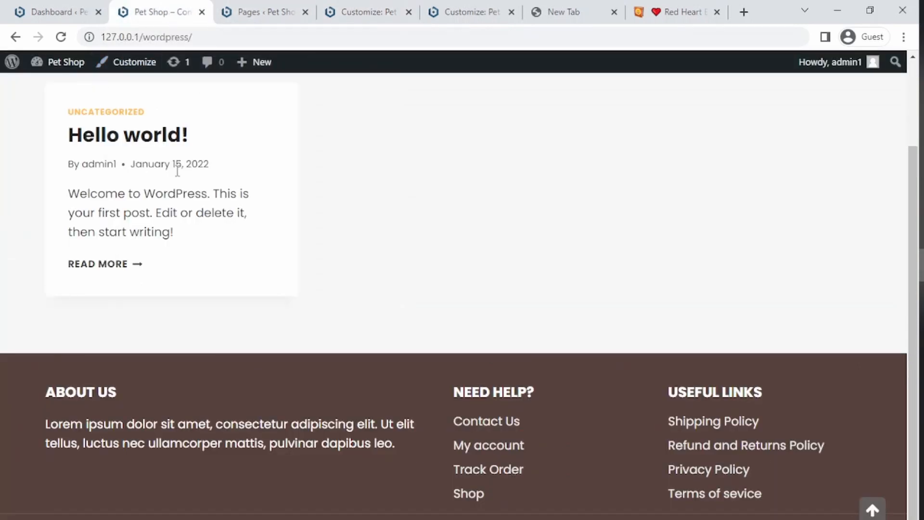
key(F5)
scroll(909, 408, down, 1)
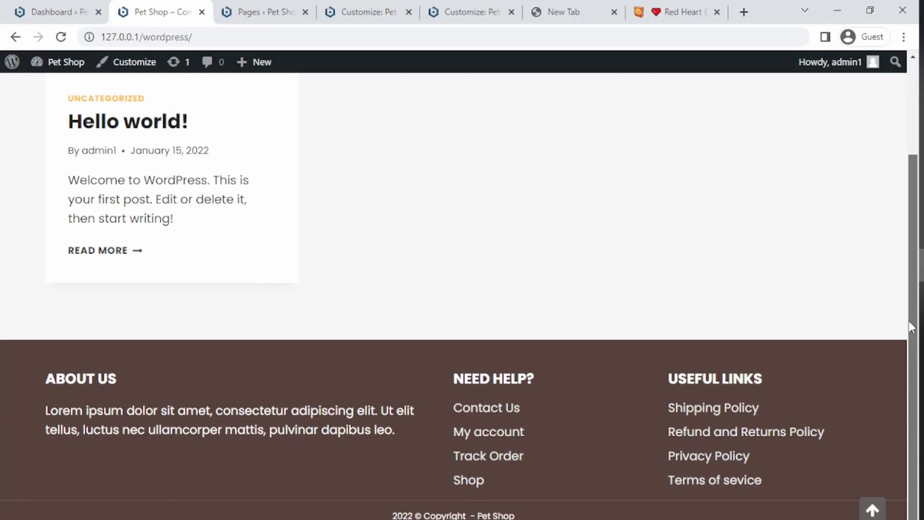
drag(909, 325, 905, 68)
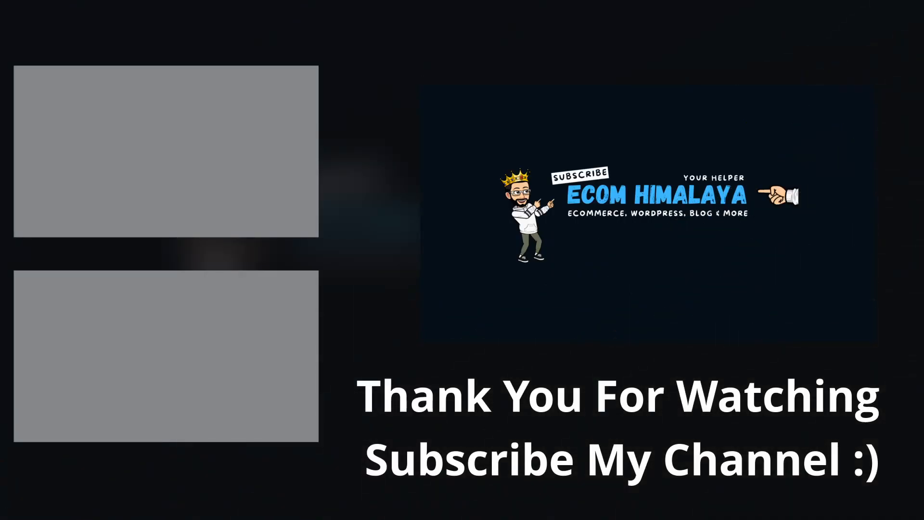